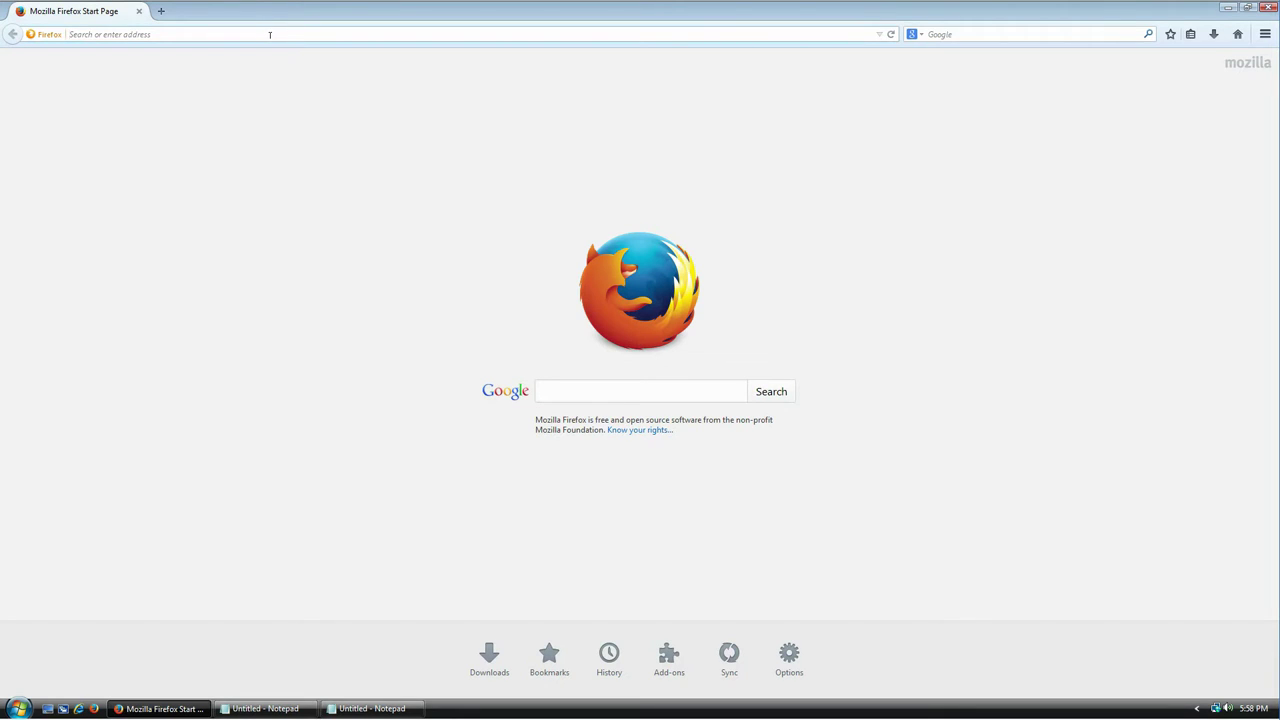
- Load keepass.info in Firefox and open the 'KeePass 2.27 released' news announcement
text(keepass.info)
key(Return)
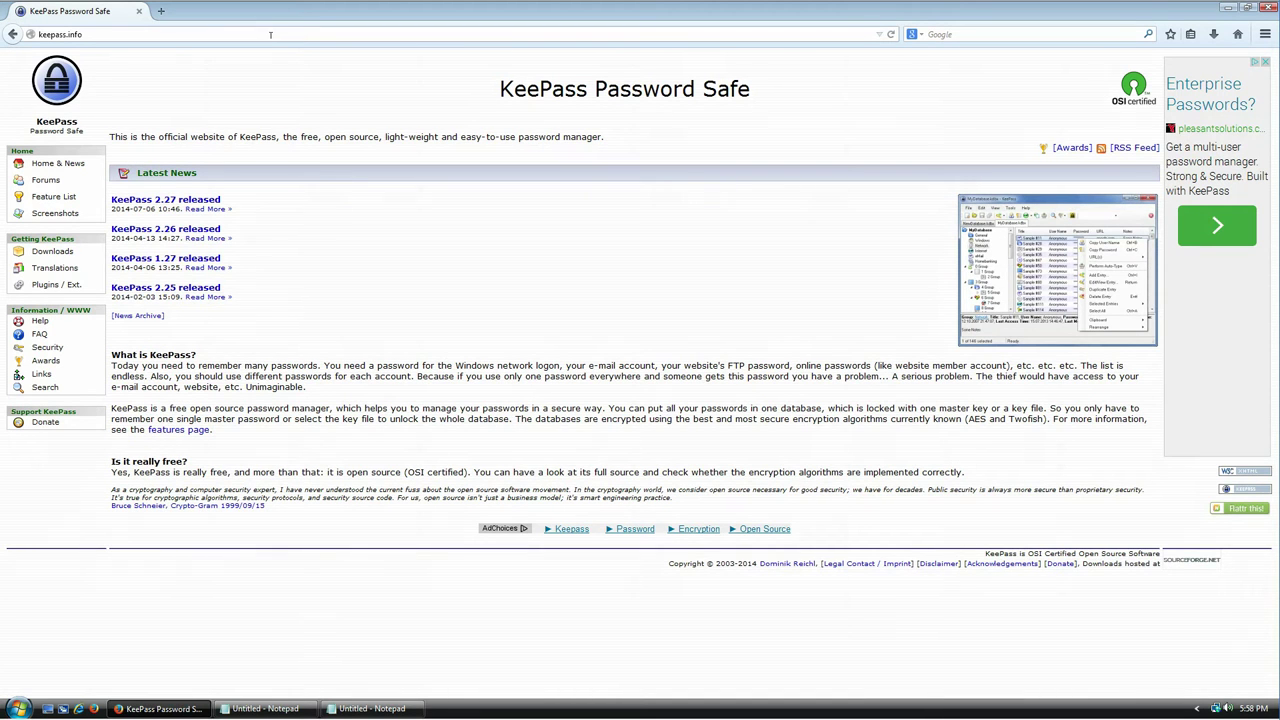
click(213, 201)
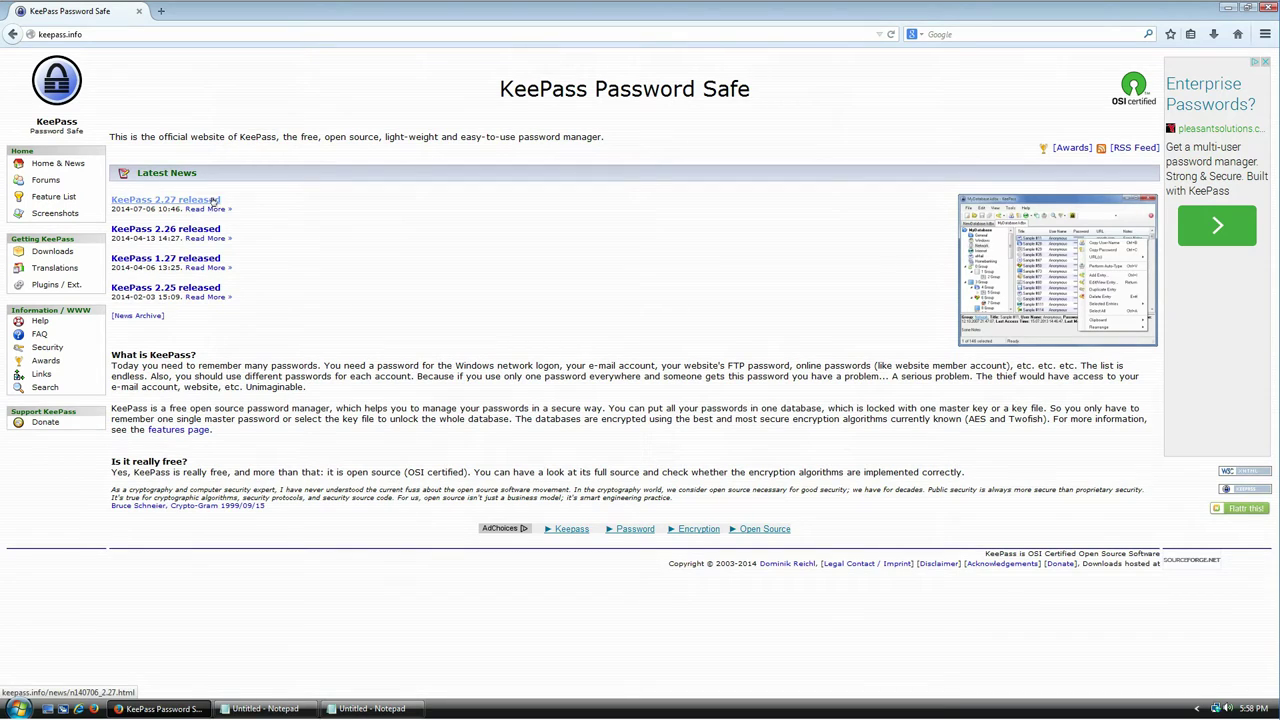
click(167, 199)
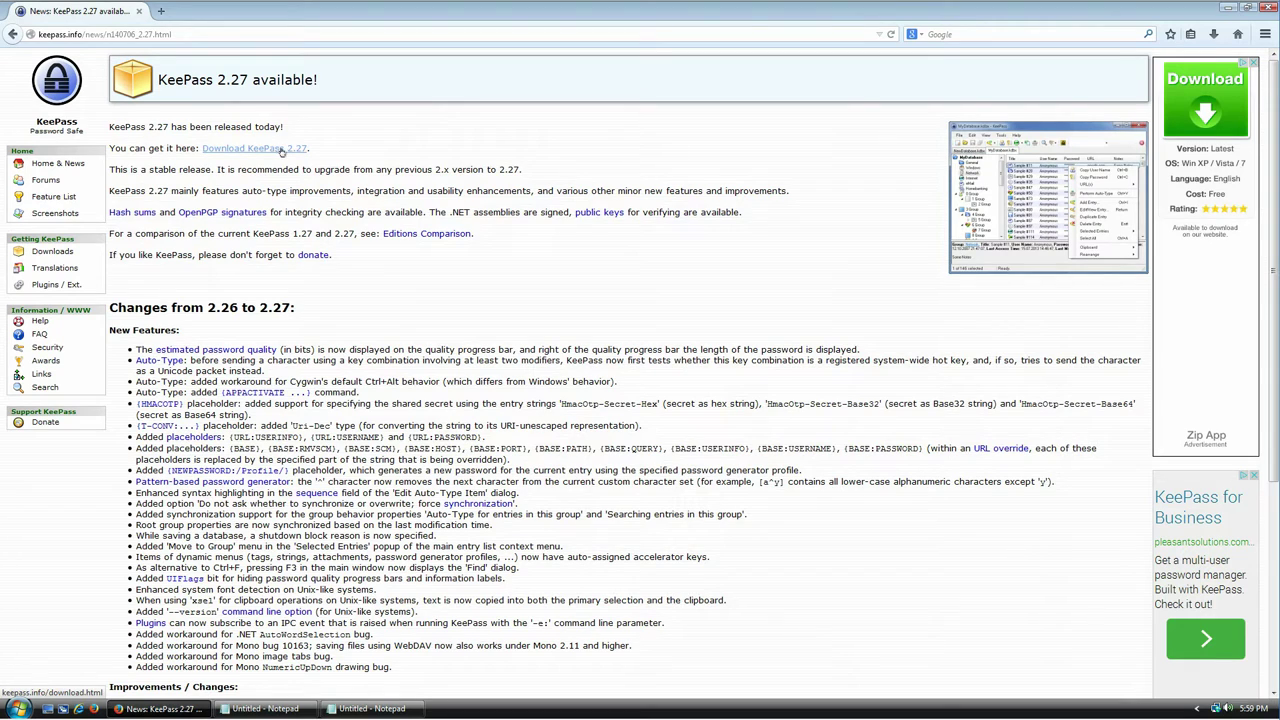
- Open the KeePass Downloads page and highlight the Classic and Professional Edition headings
click(283, 150)
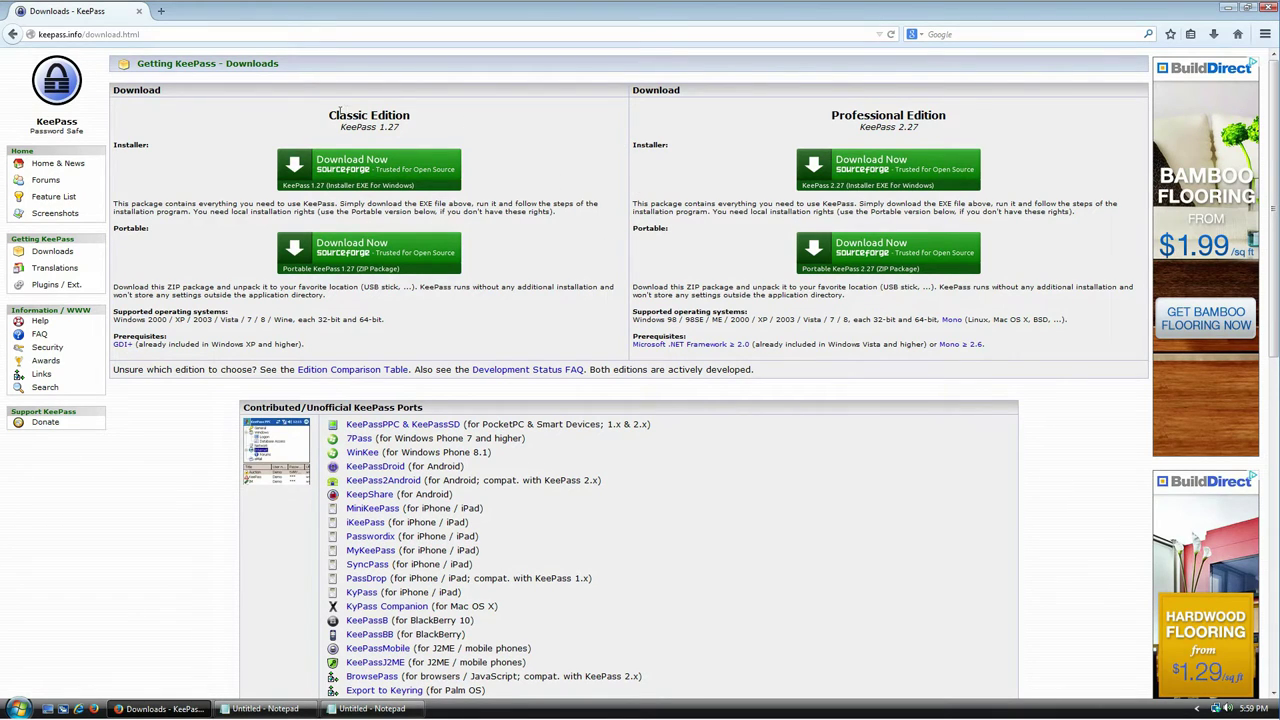
mouse_move(327, 114)
mouse_down()
mouse_move(410, 115)
mouse_move(342, 127)
mouse_up()
drag(828, 114, 985, 130)
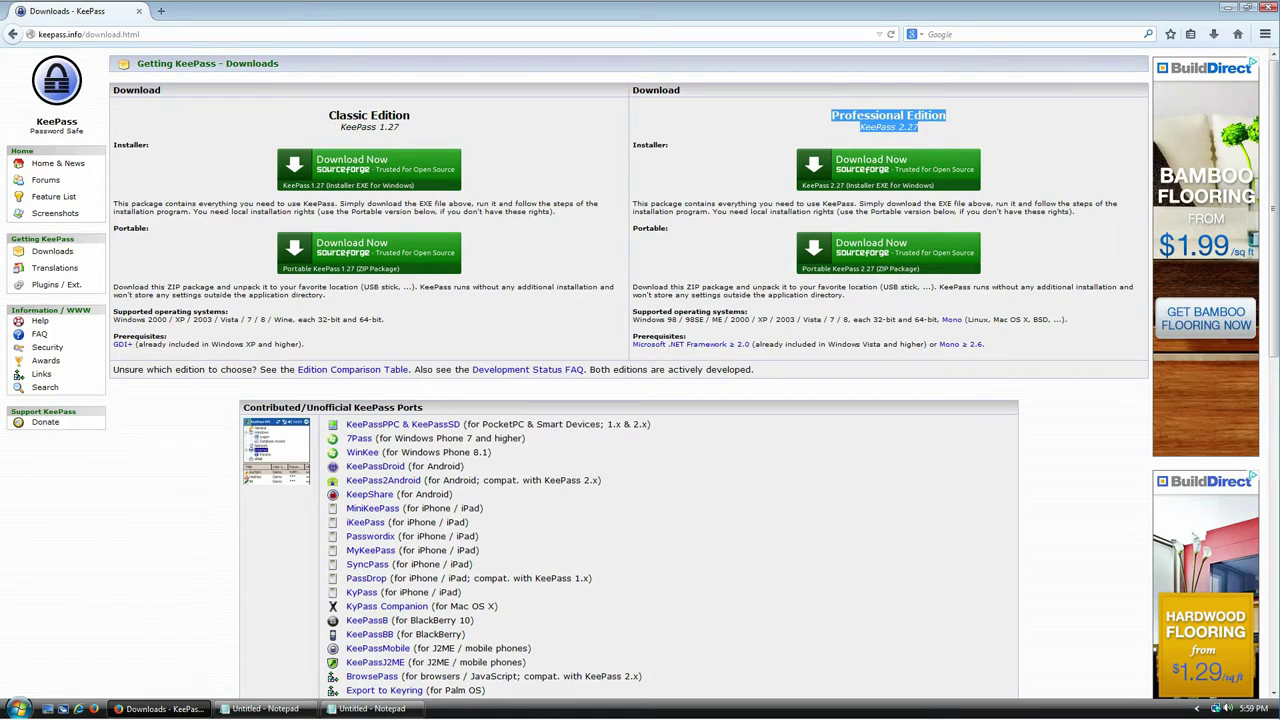
click(969, 126)
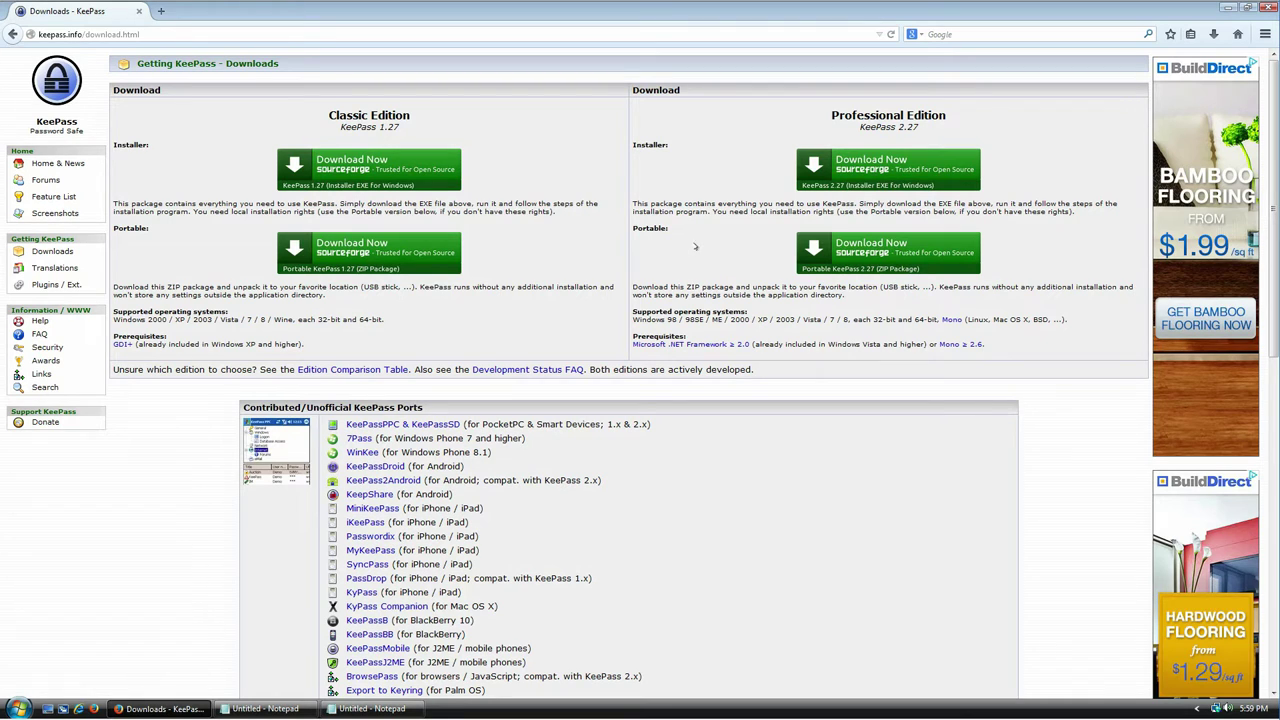
- Highlight the Classic Edition's GDI+ prerequisites line and its Windows XP note
drag(388, 108, 336, 115)
drag(325, 346, 45, 347)
click(267, 344)
drag(211, 343, 287, 356)
click(361, 348)
- Highlight the Professional Edition's .NET Framework prerequisites and its Windows Vista requirement note
drag(948, 116, 845, 116)
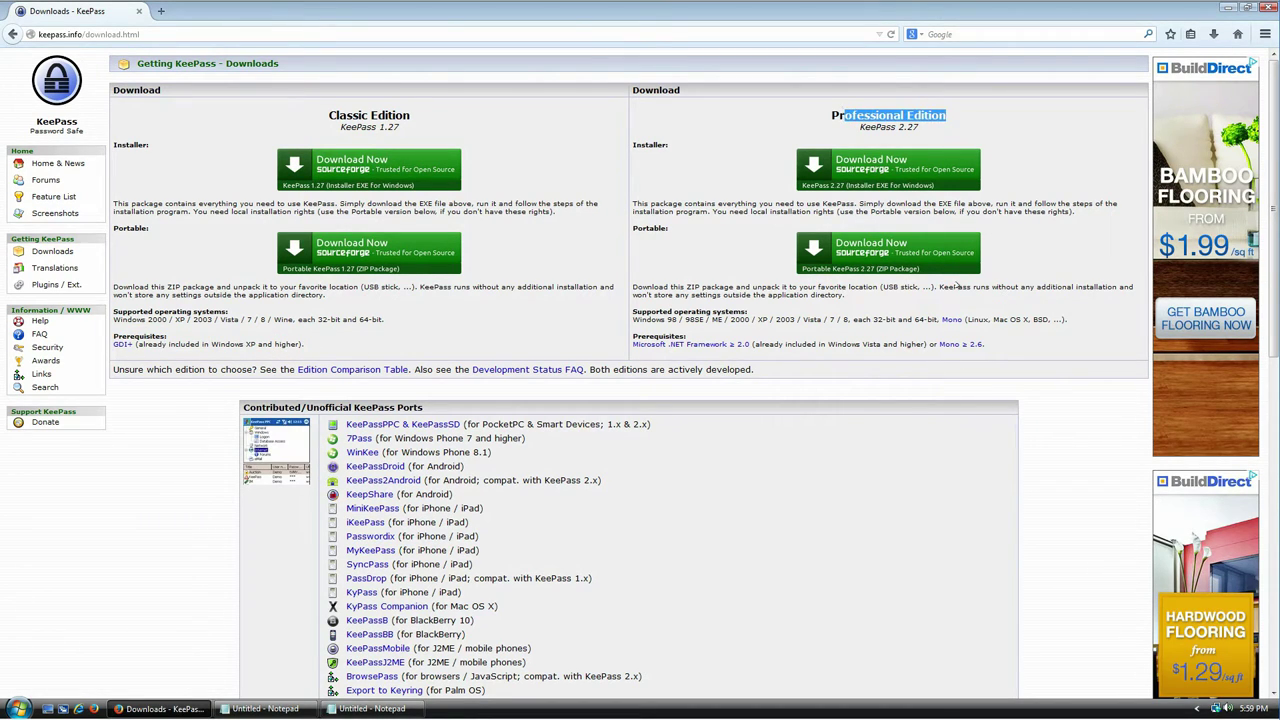
drag(988, 346, 634, 346)
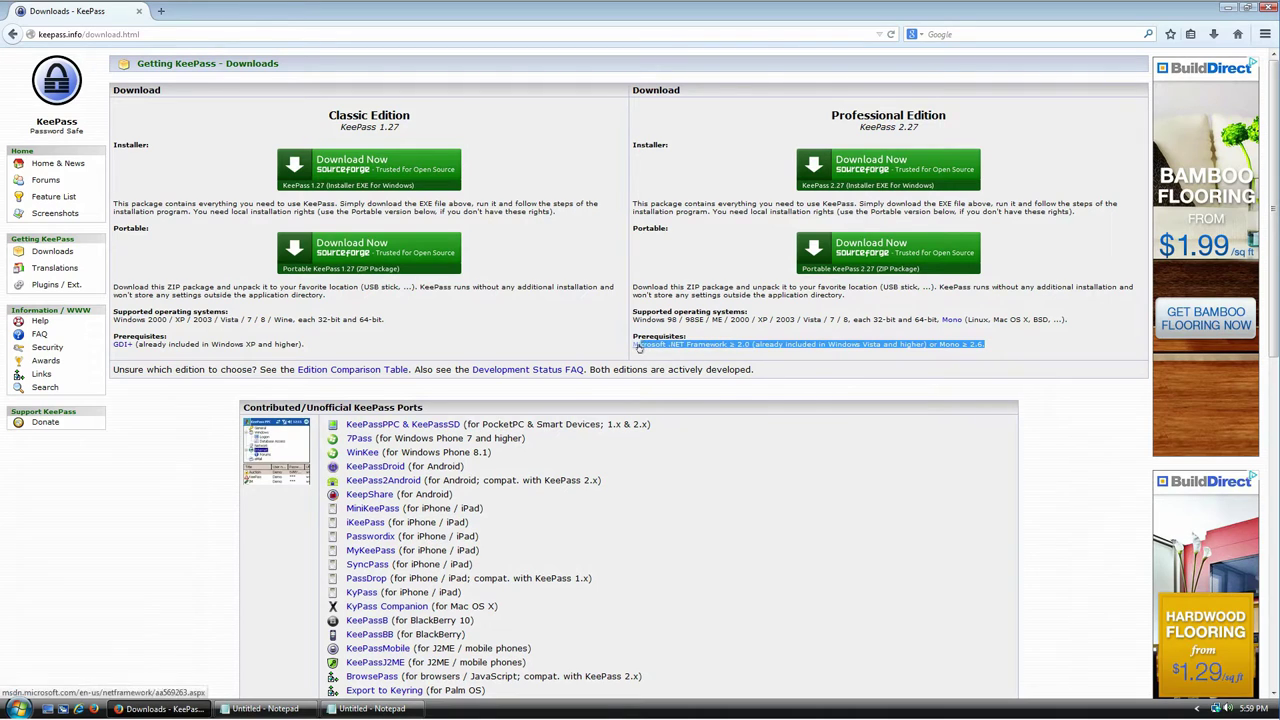
click(761, 340)
drag(826, 344, 910, 344)
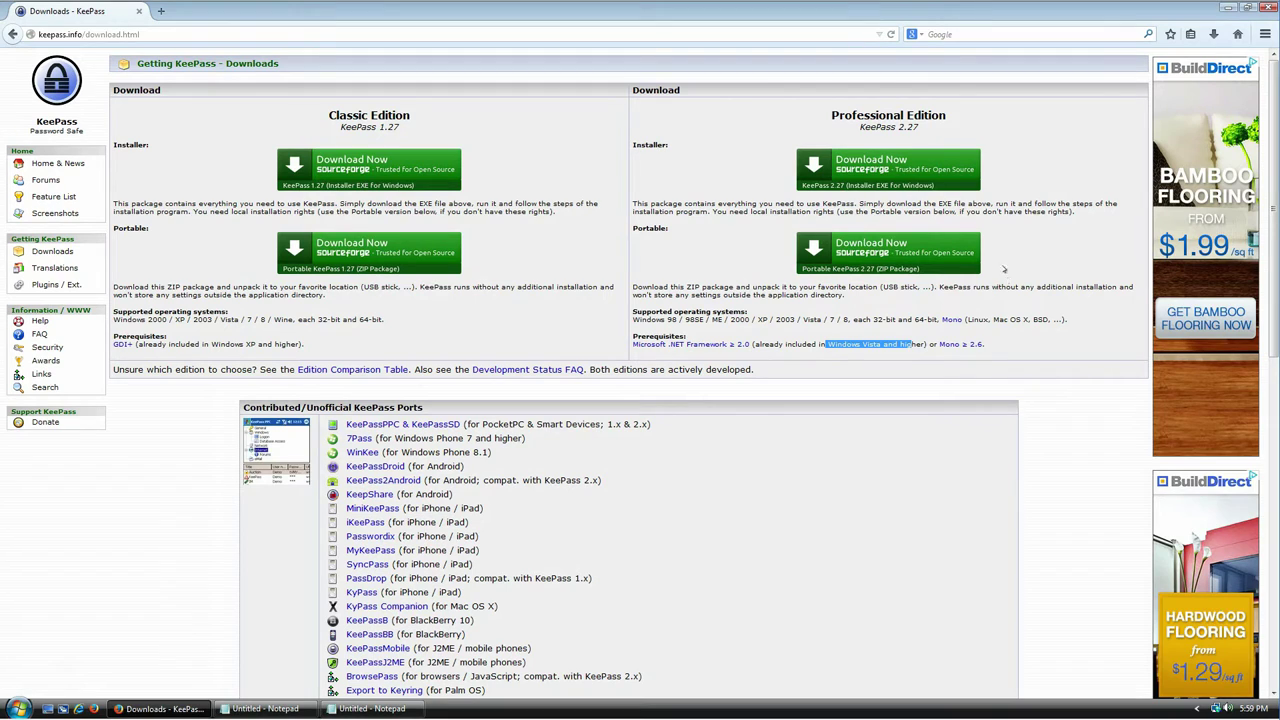
- Choose the KeePass 2.27 installer download and highlight the Installer label
click(906, 172)
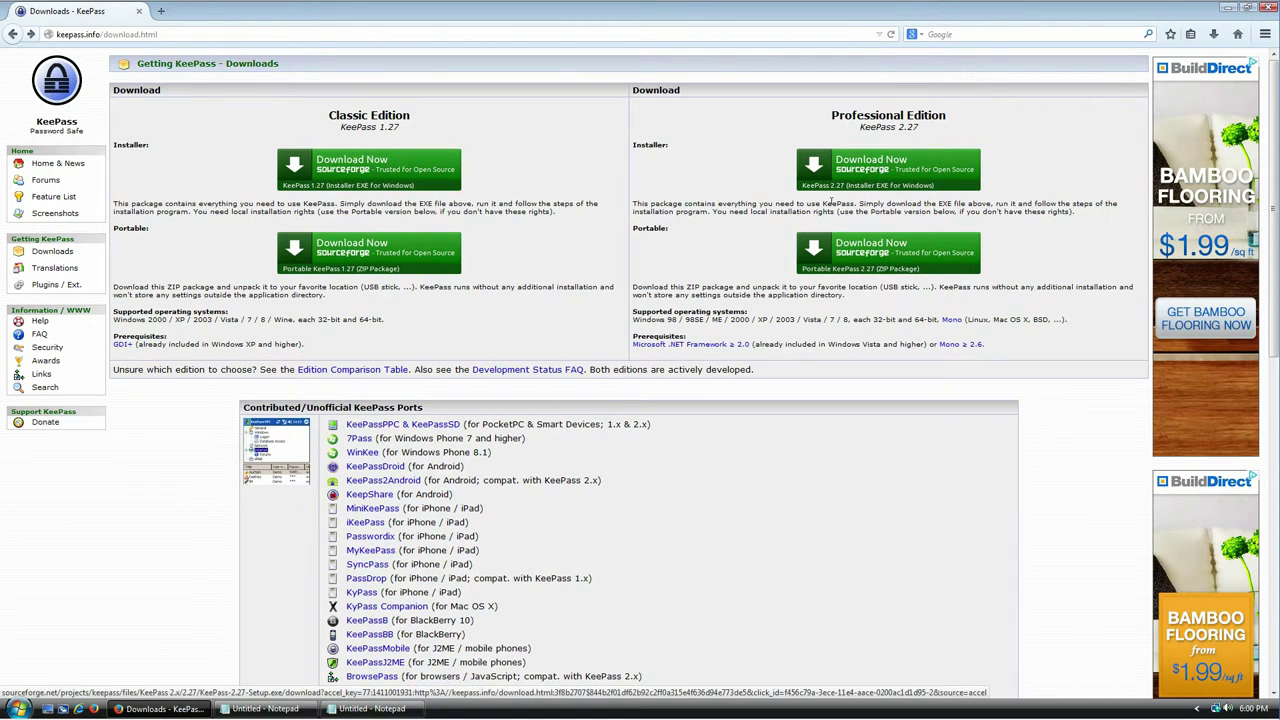
drag(653, 145, 705, 186)
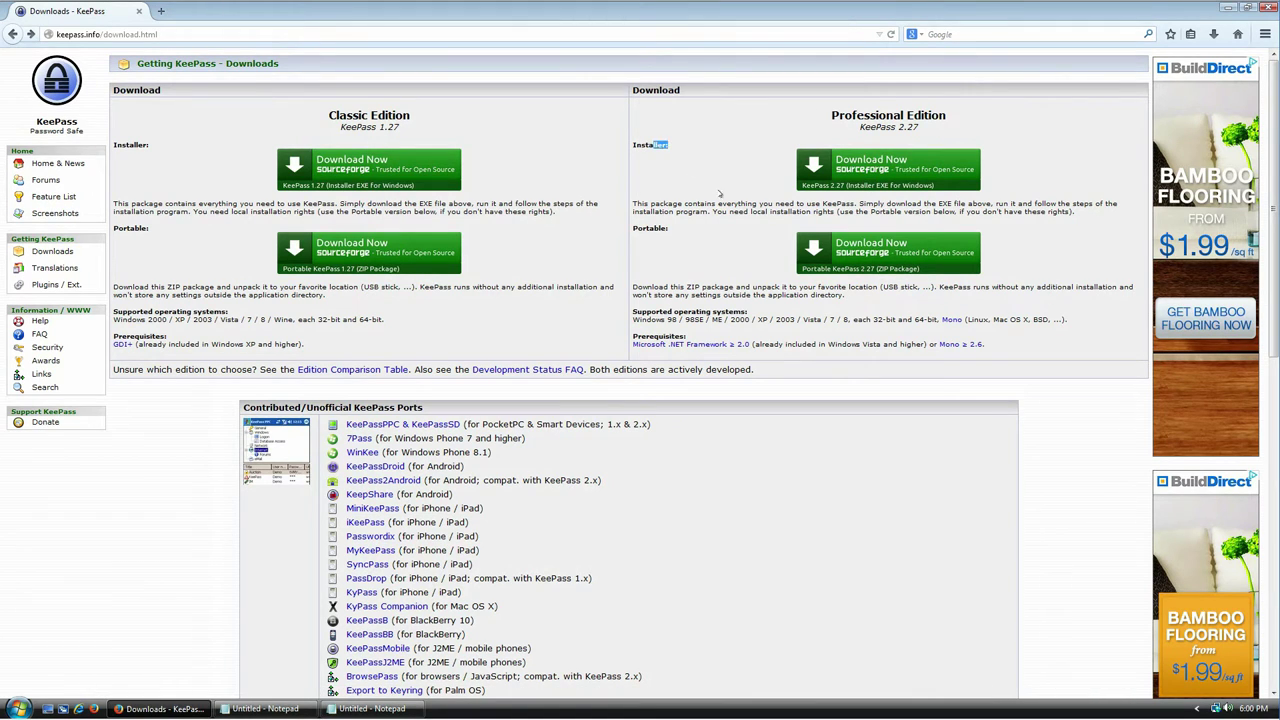
click(638, 227)
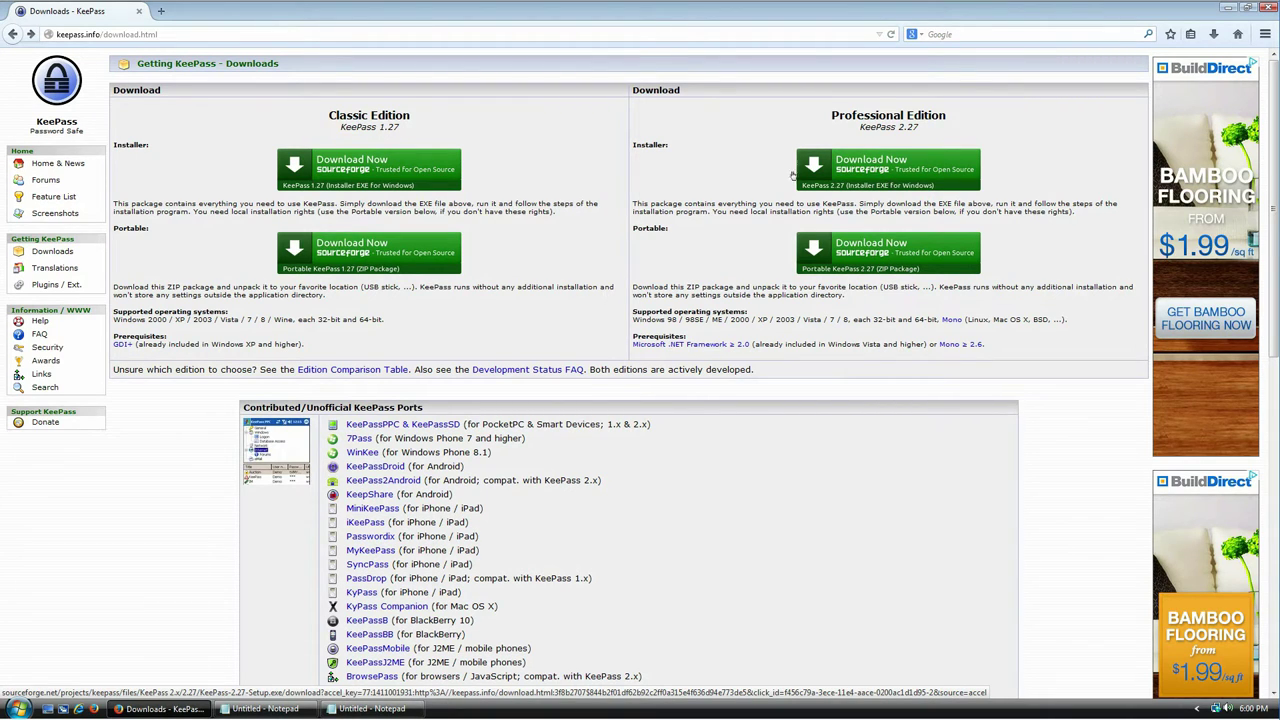
- Download KeePass-2.27-Setup.exe from SourceForge, save the file, and open it from Downloads
drag(653, 144, 720, 144)
click(720, 144)
click(870, 172)
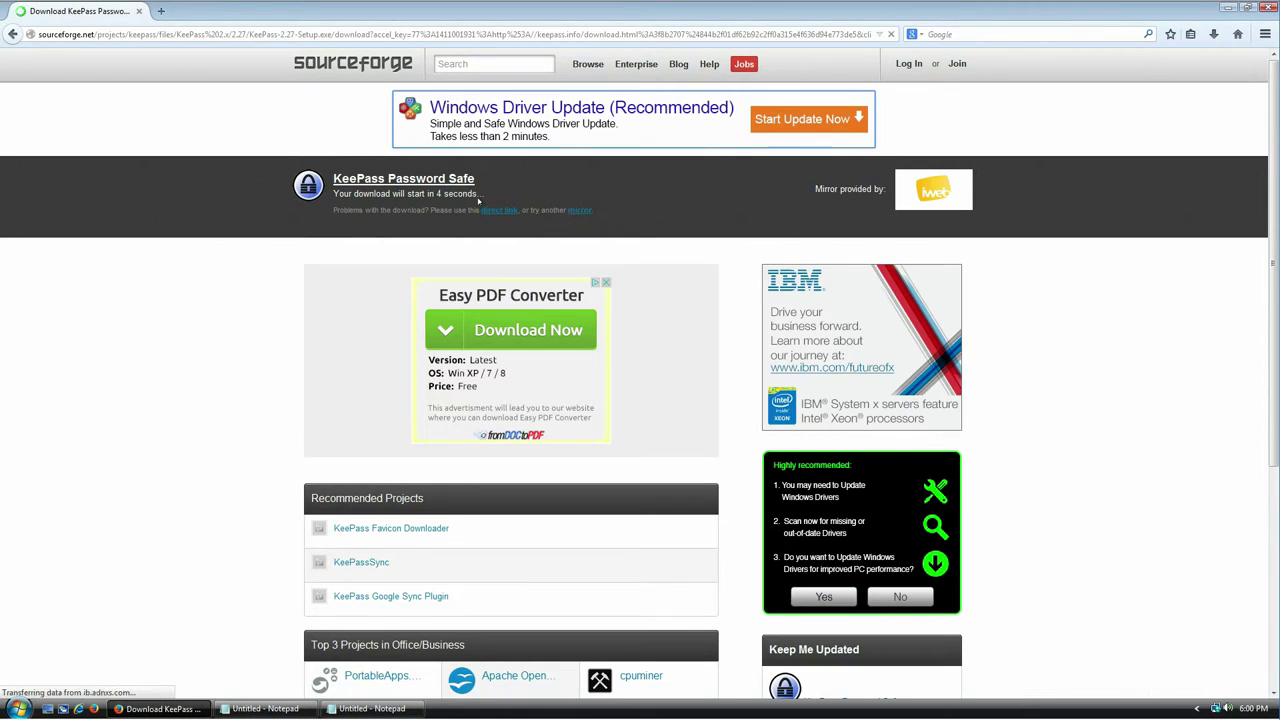
drag(458, 211, 333, 190)
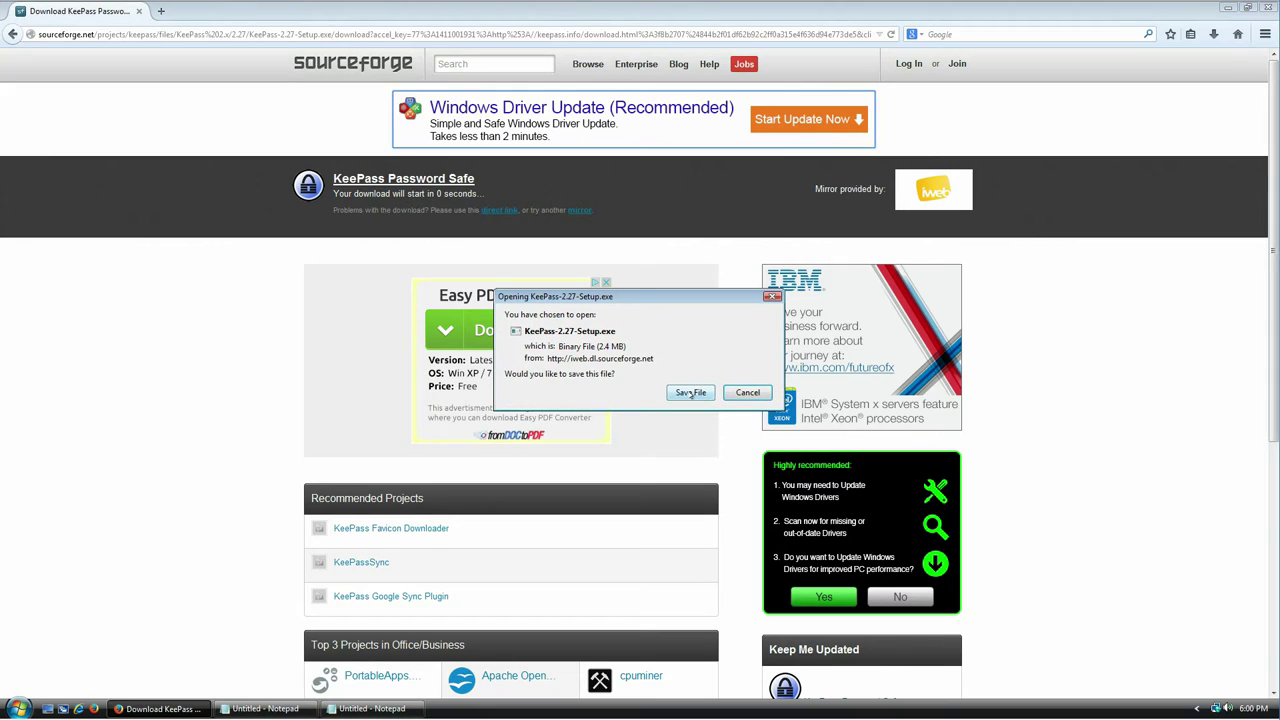
click(690, 393)
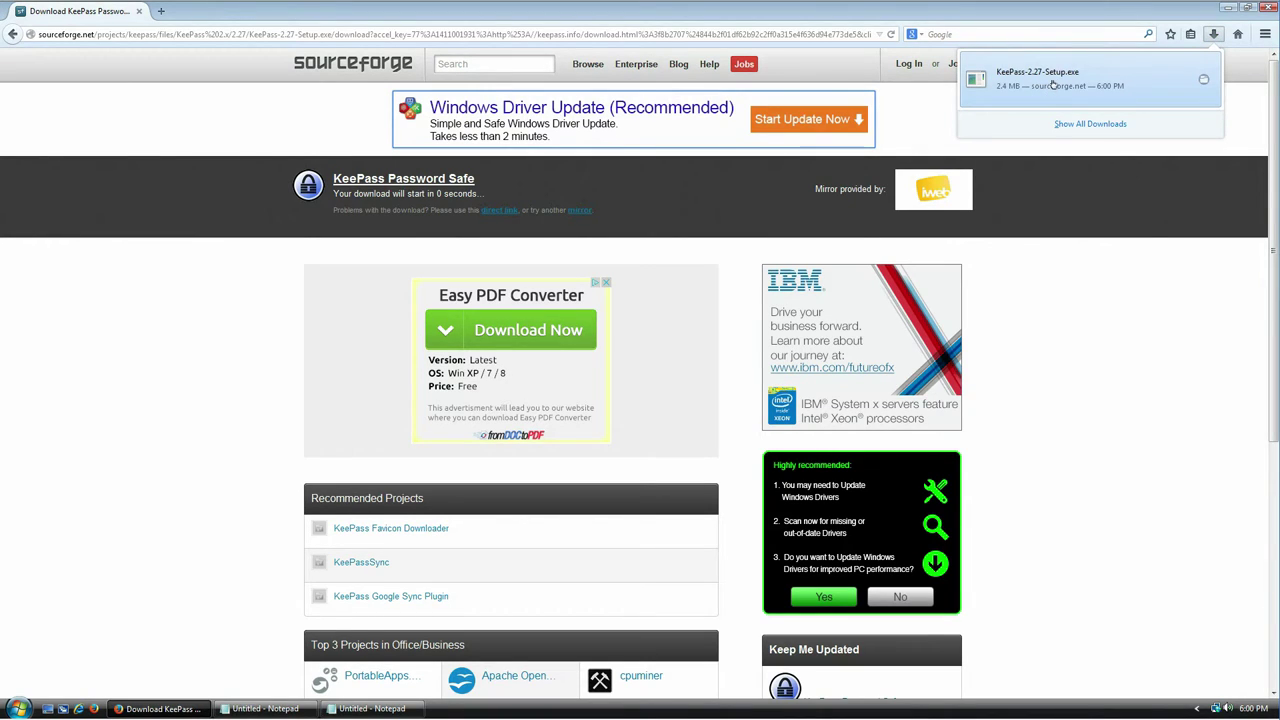
click(1052, 85)
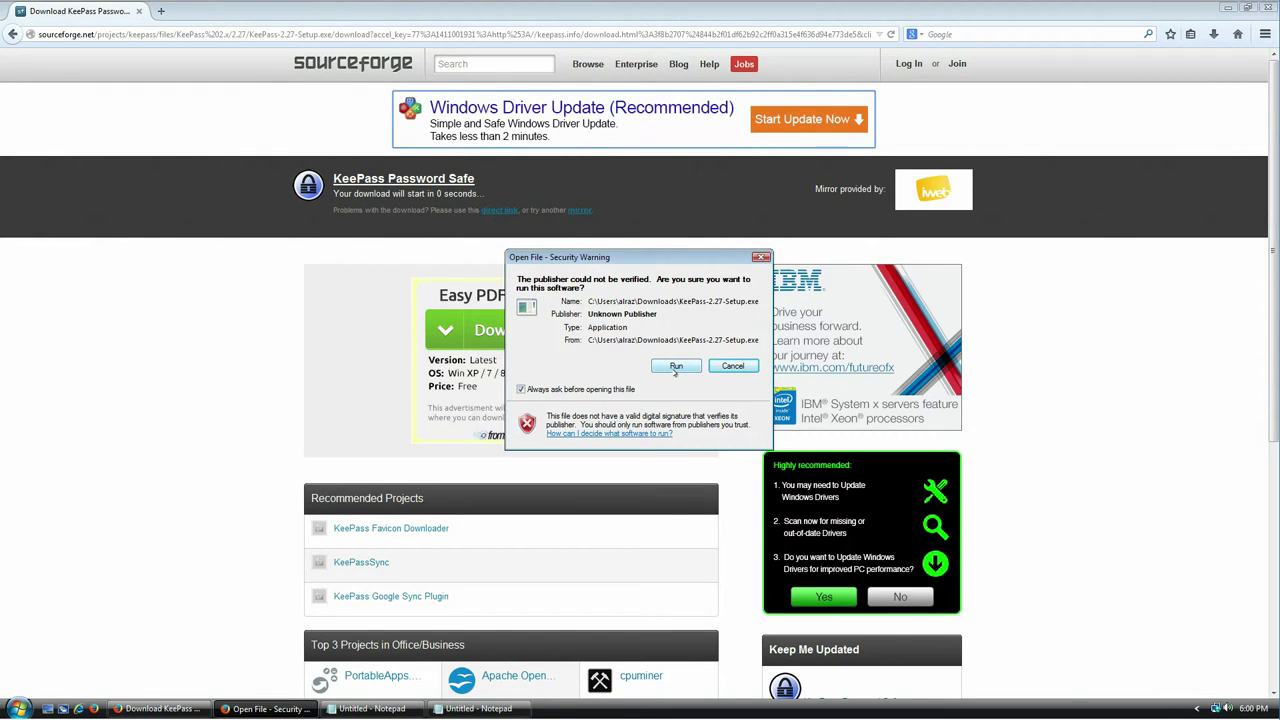
- Run the setup in English, accept the license, and keep the default folder and full components
click(676, 367)
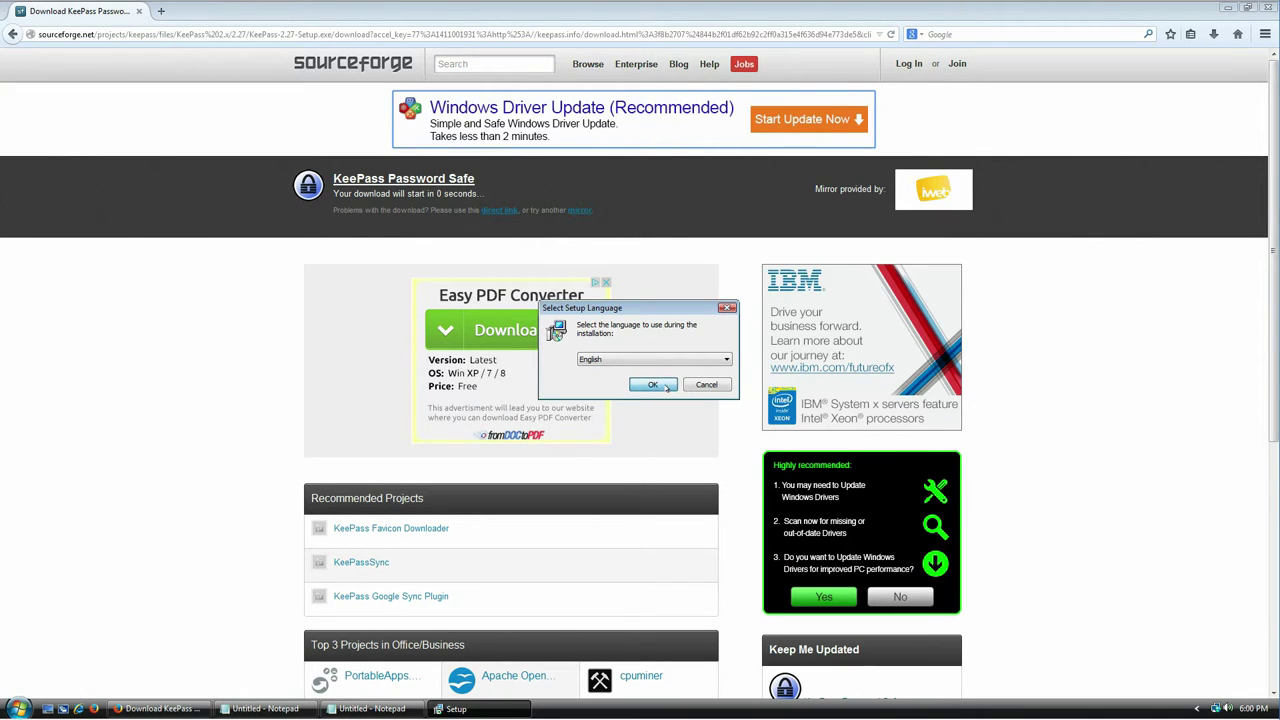
click(653, 385)
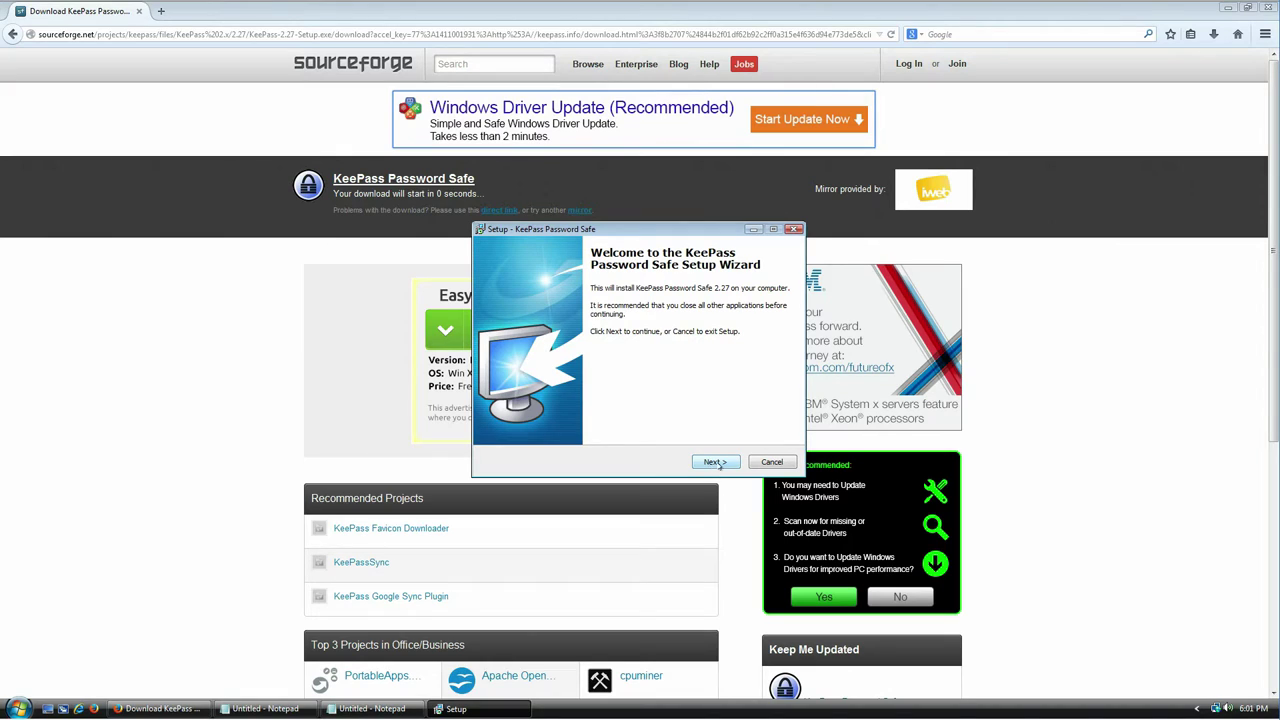
click(716, 462)
click(565, 420)
click(716, 461)
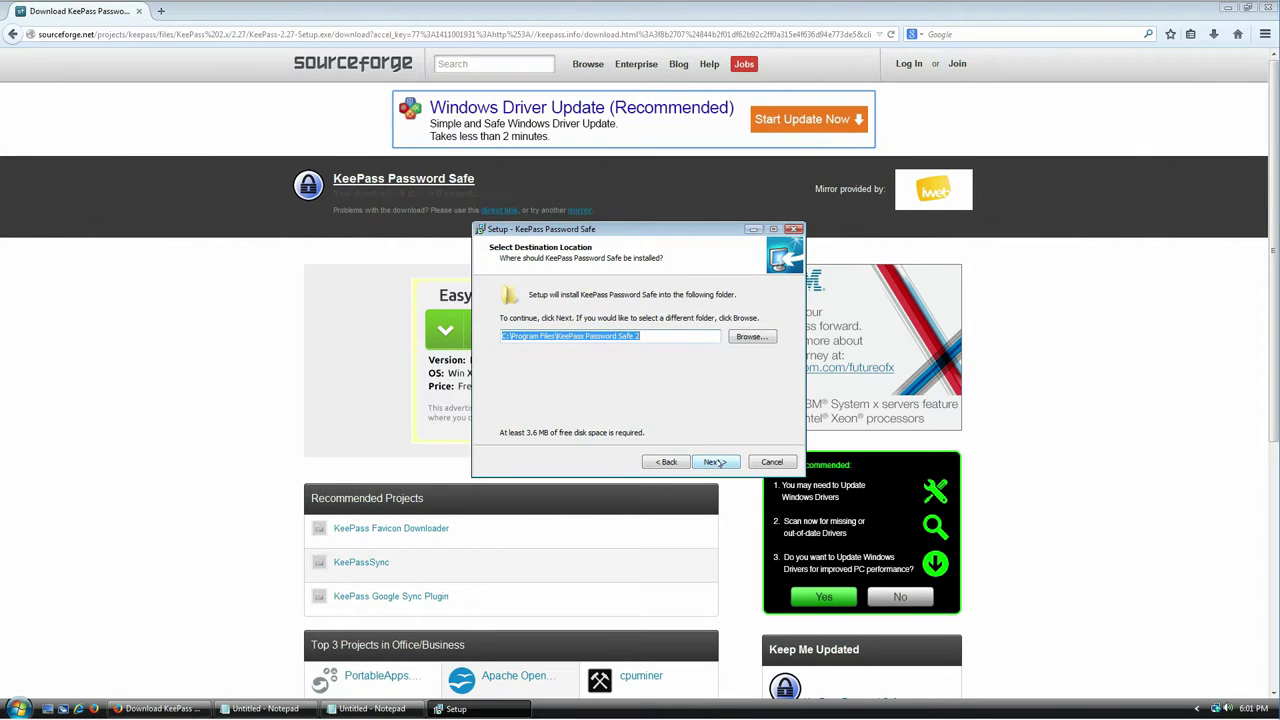
click(716, 462)
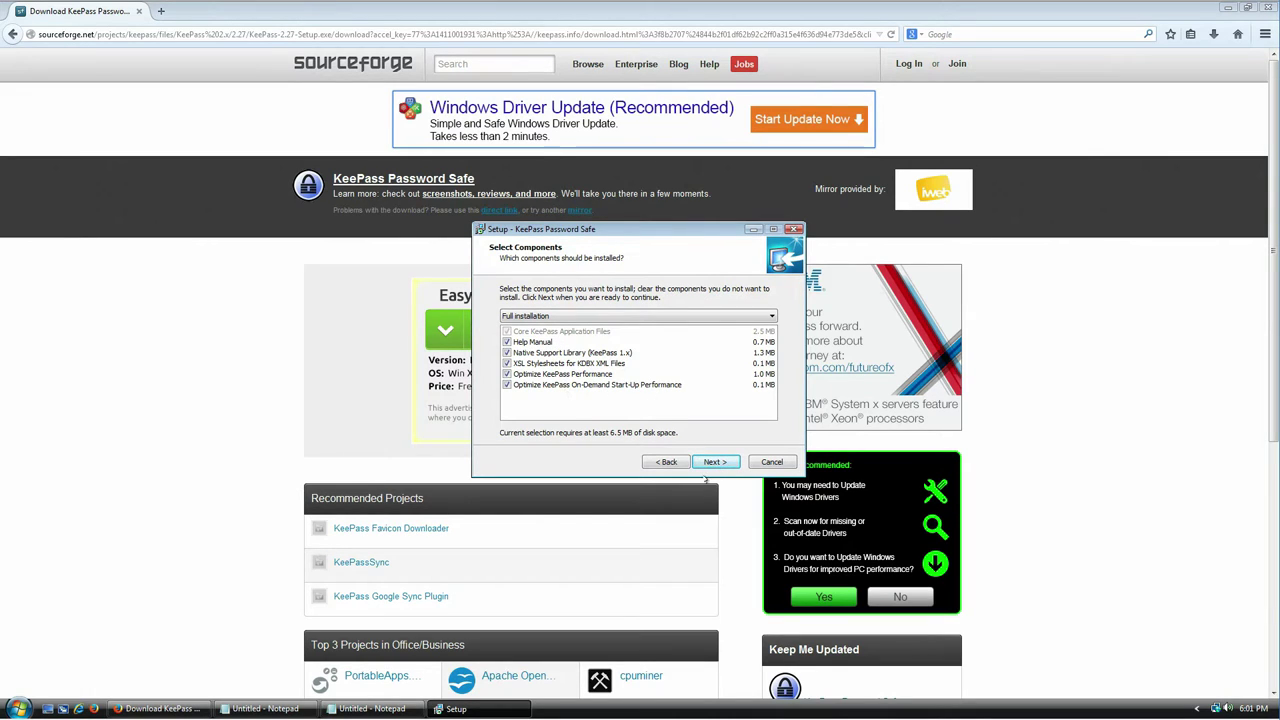
click(735, 463)
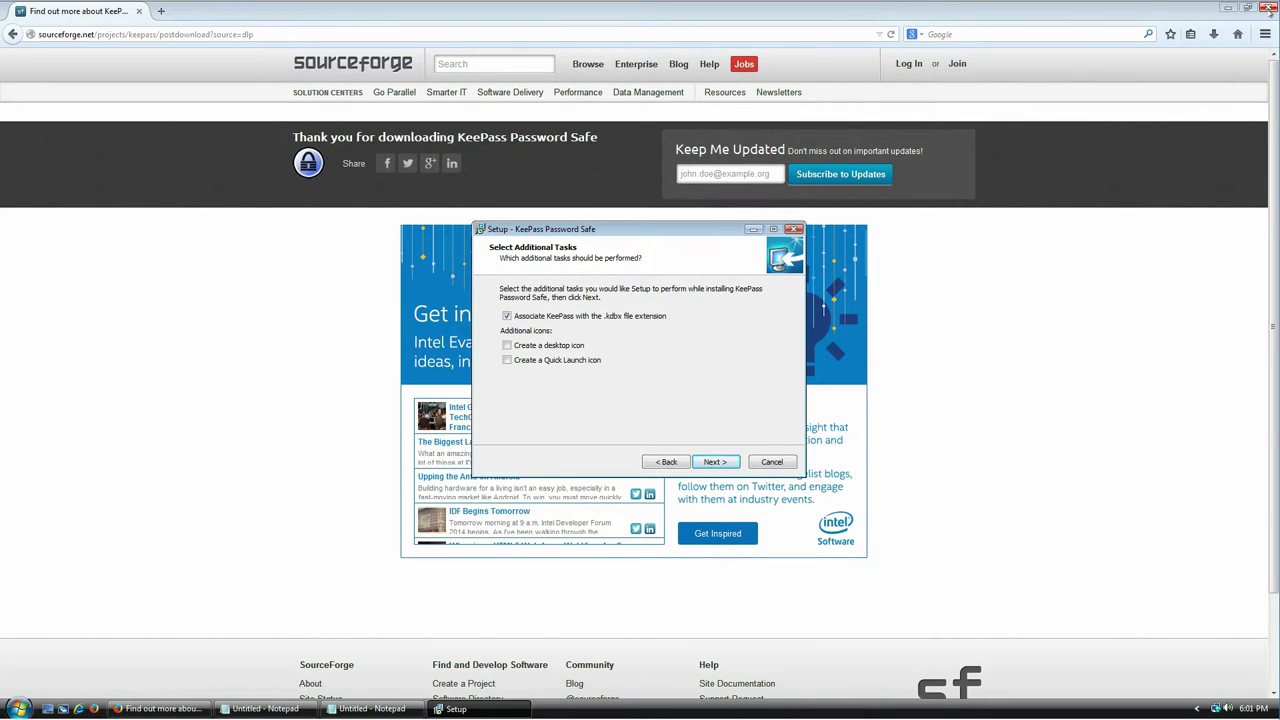
- Close the SourceForge thank-you tab in Firefox and return to the setup wizard
click(1266, 8)
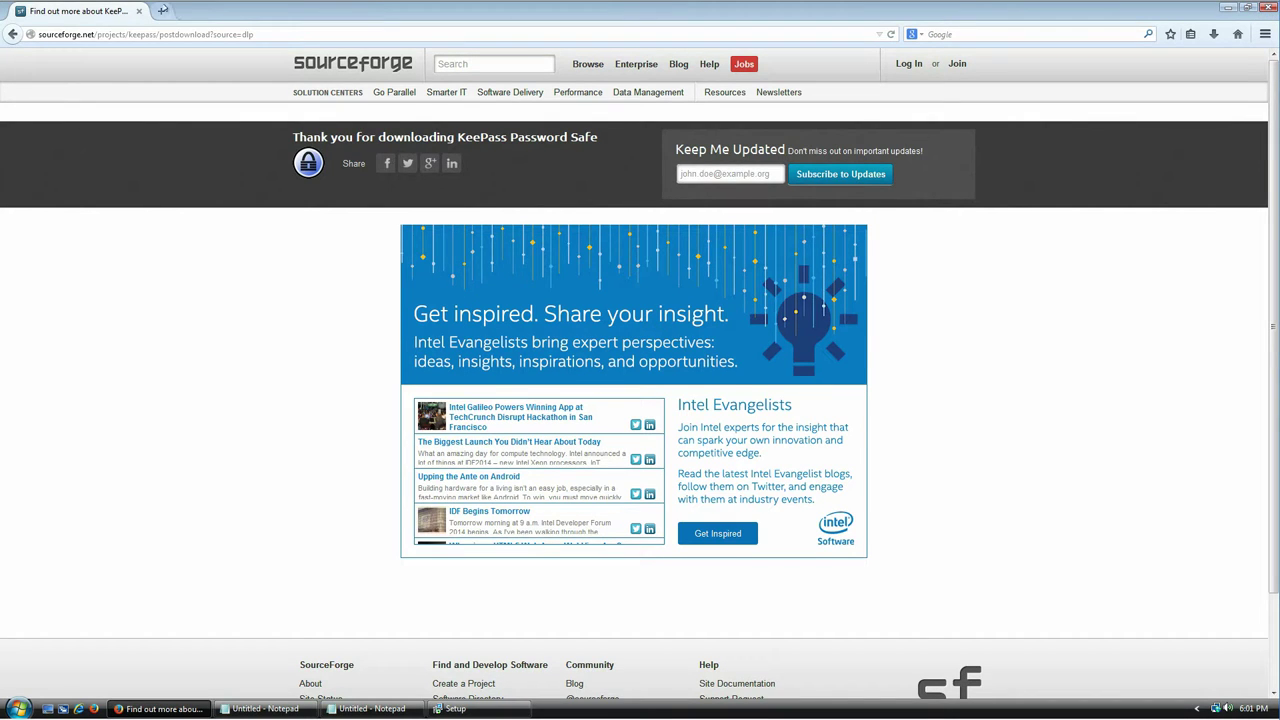
click(161, 11)
click(139, 11)
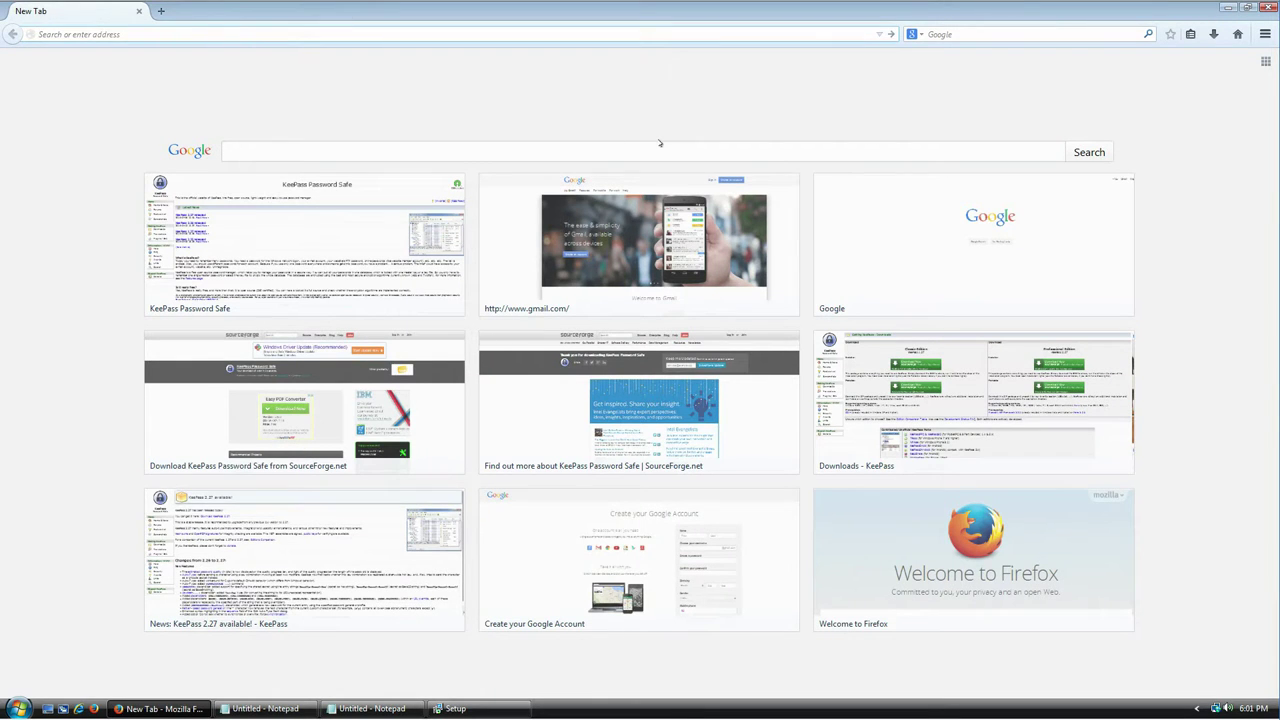
click(478, 708)
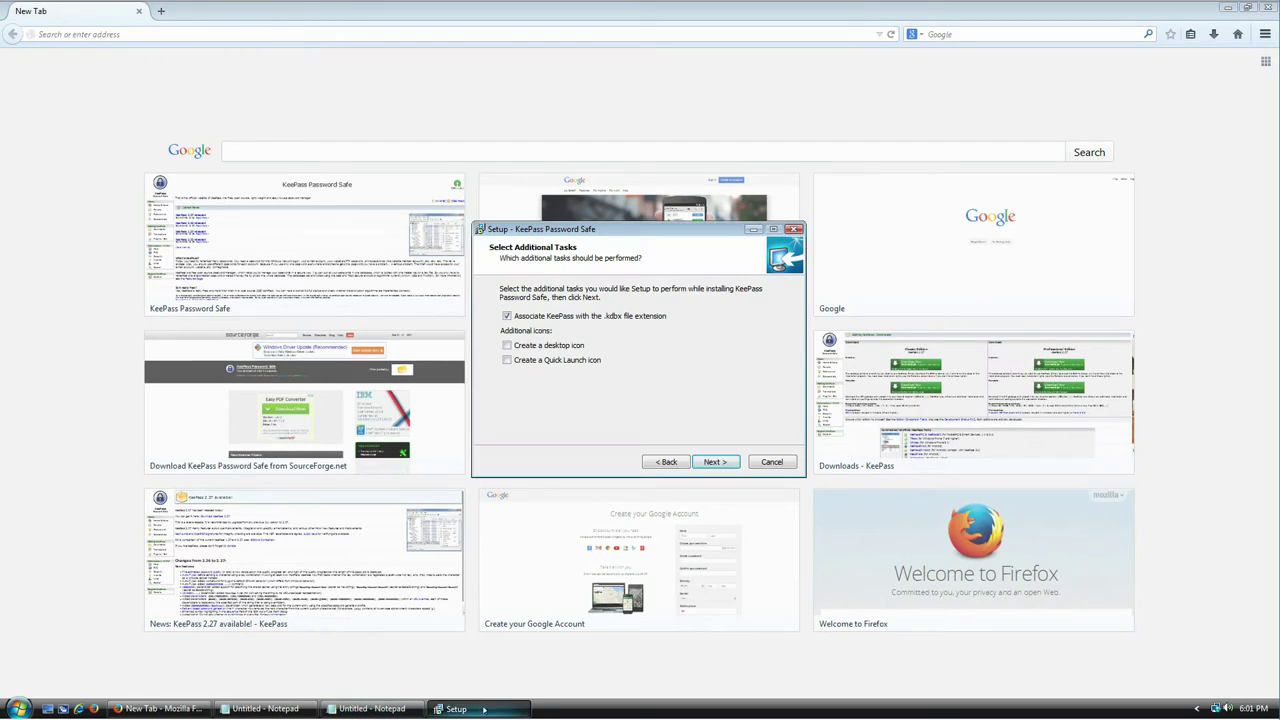
- Keep the .kdbx file association, install KeePass, and finish with Launch KeePass checked
click(706, 462)
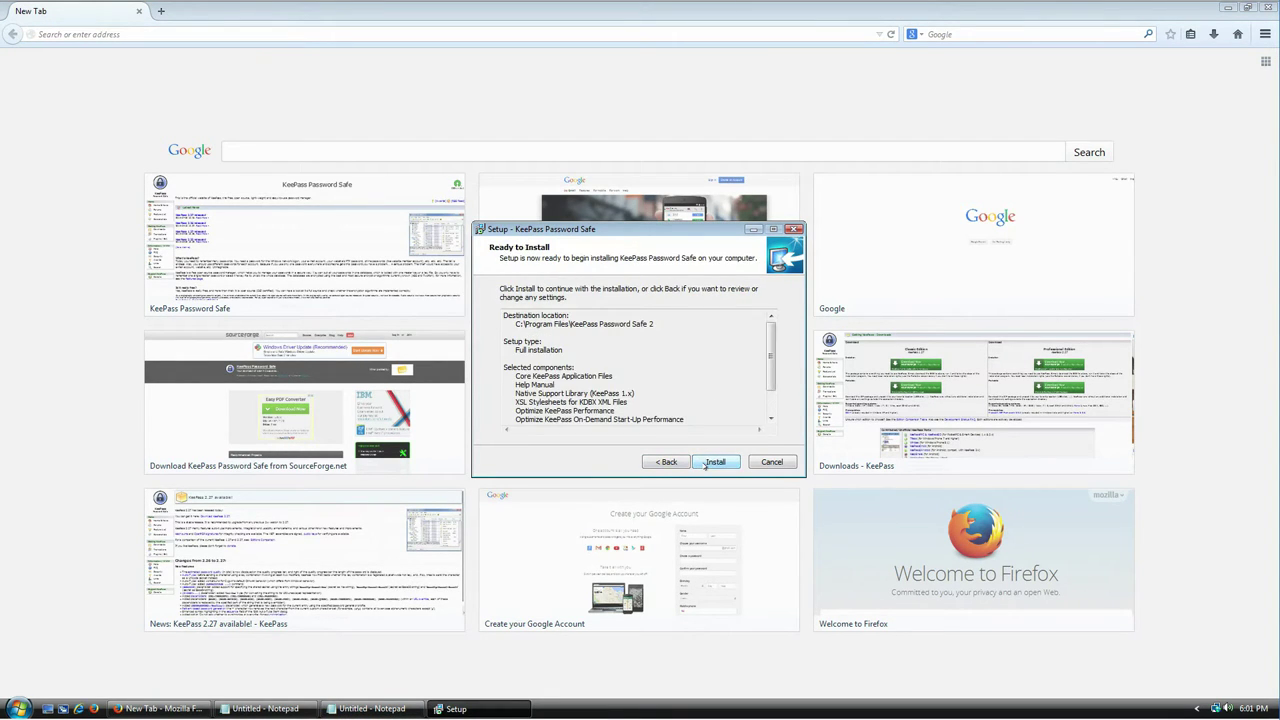
click(706, 464)
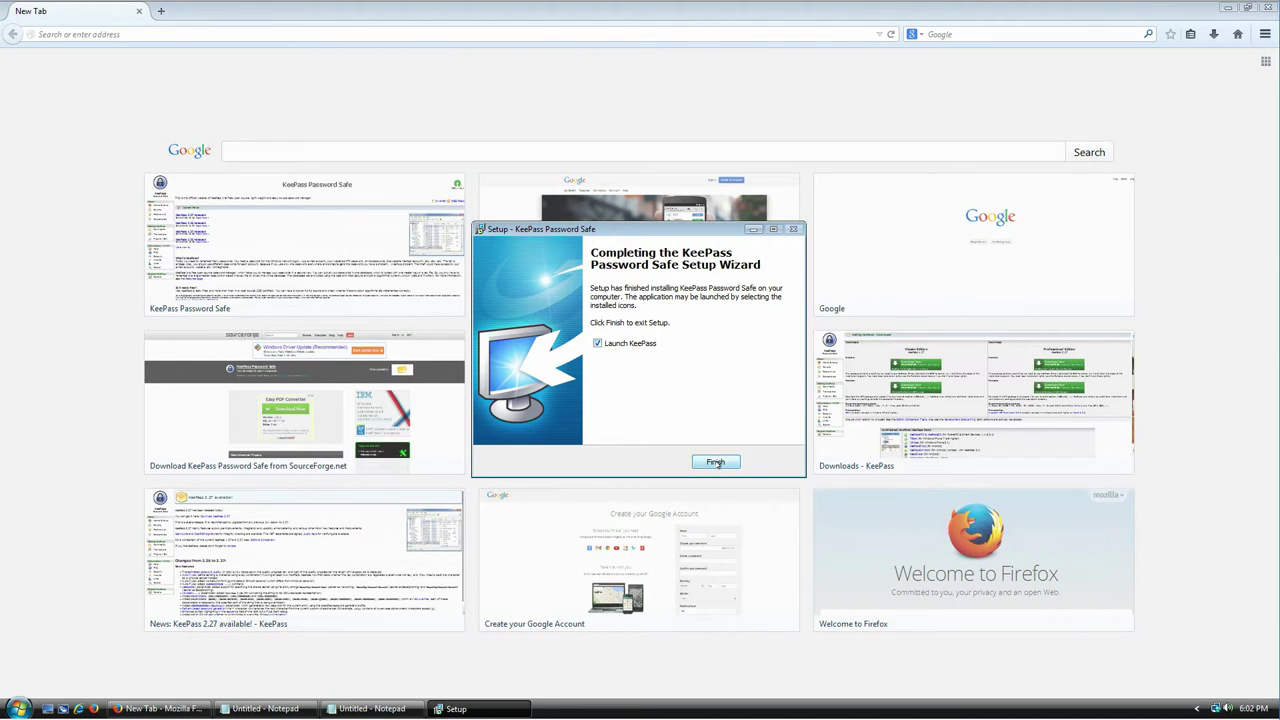
click(715, 462)
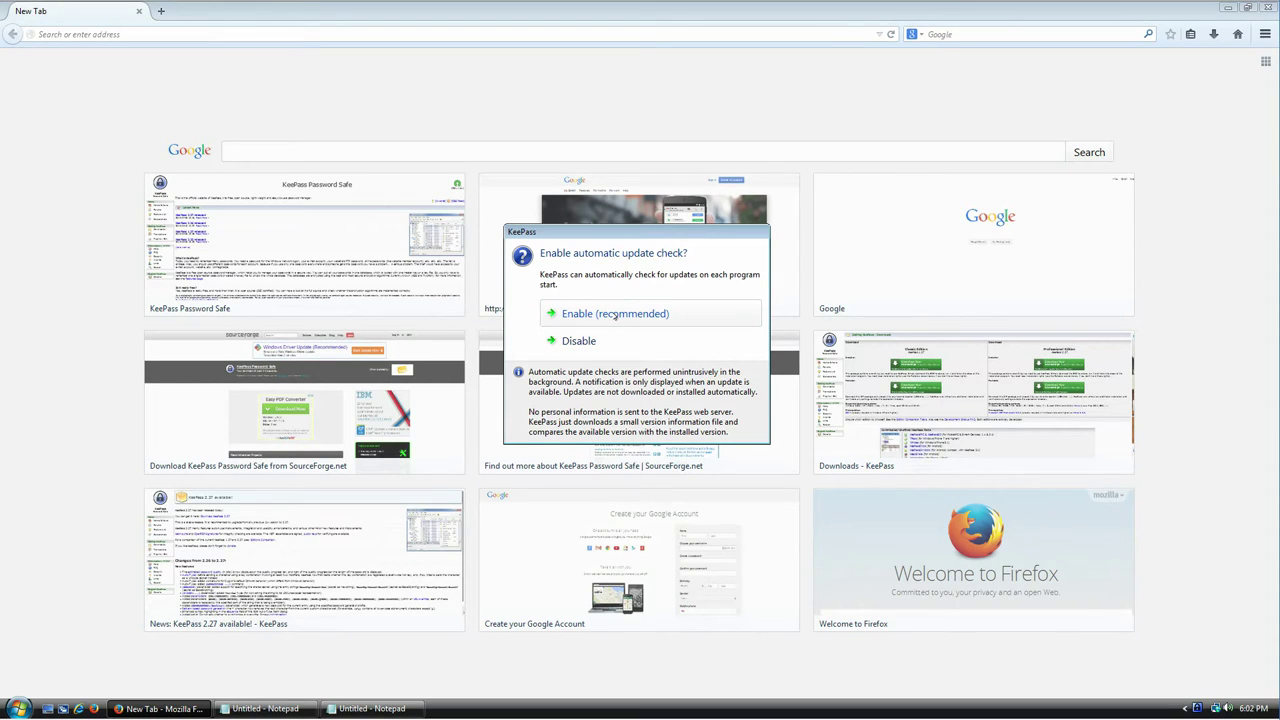
- Enable automatic update checks and enlarge the KeePass window wider and taller
click(615, 314)
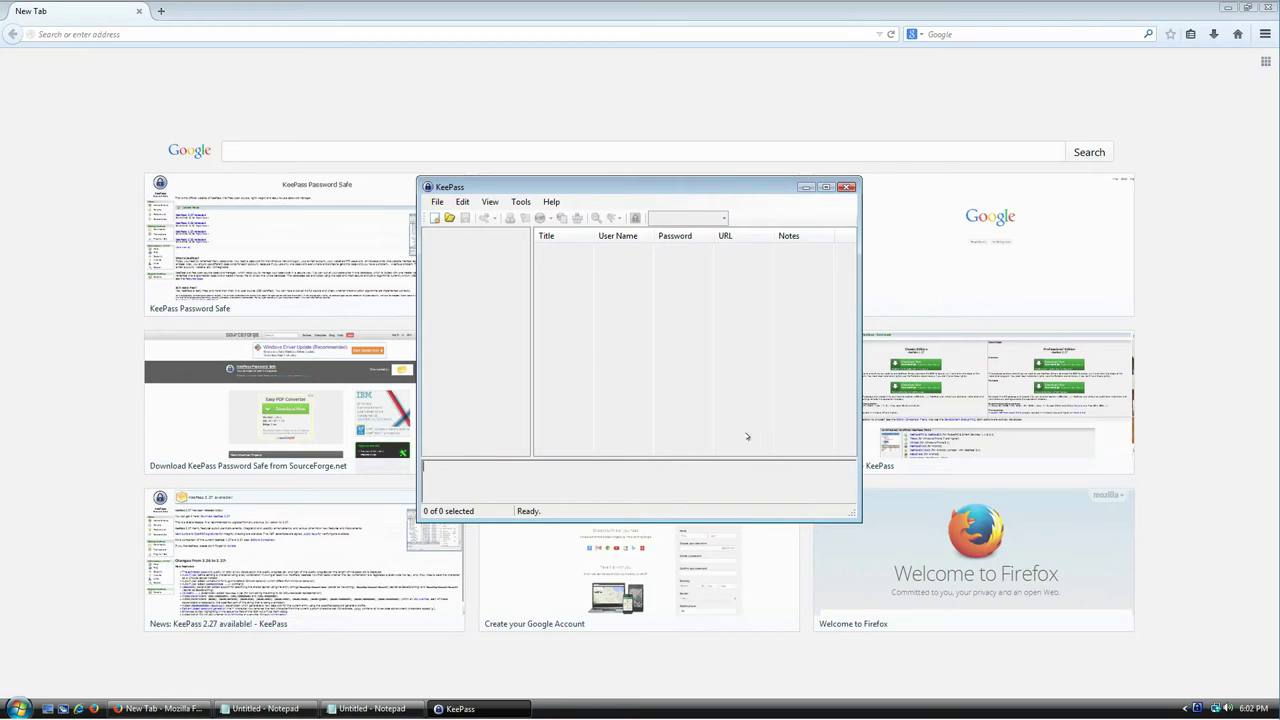
drag(418, 356, 246, 356)
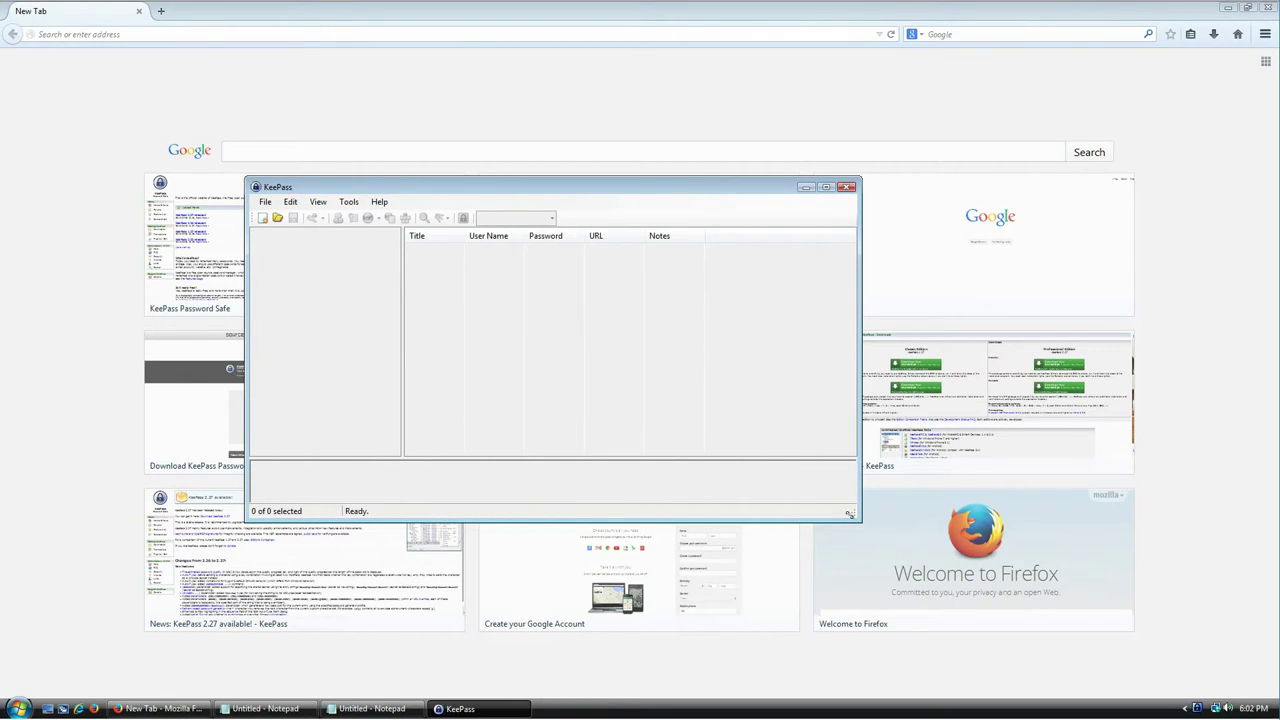
drag(852, 508, 879, 566)
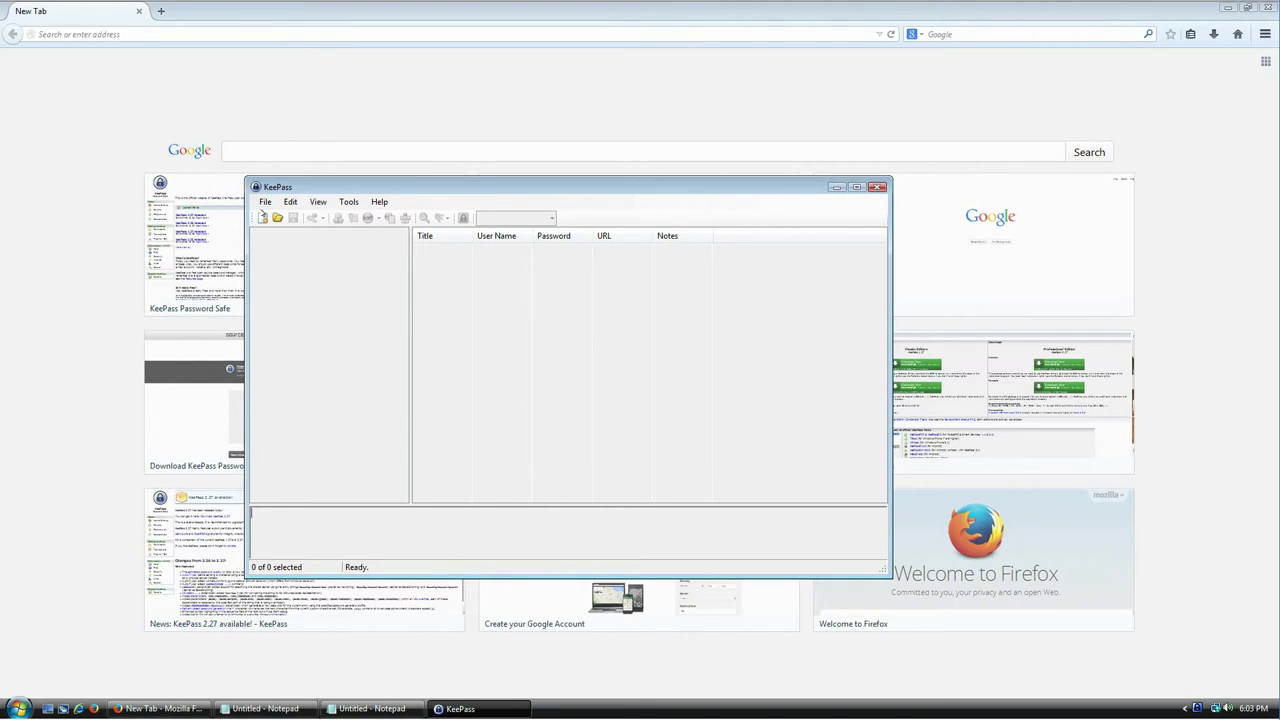
- Start a new database from the File menu and enlarge and reposition its save dialog
click(265, 201)
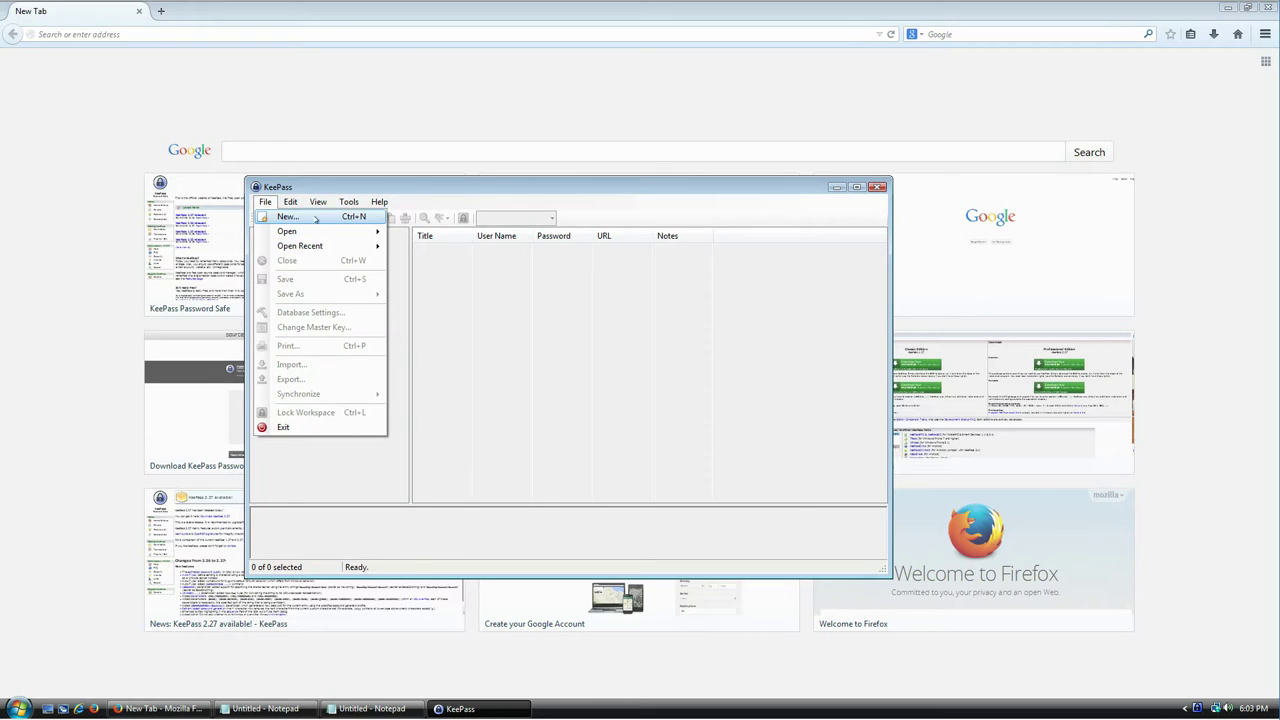
click(518, 276)
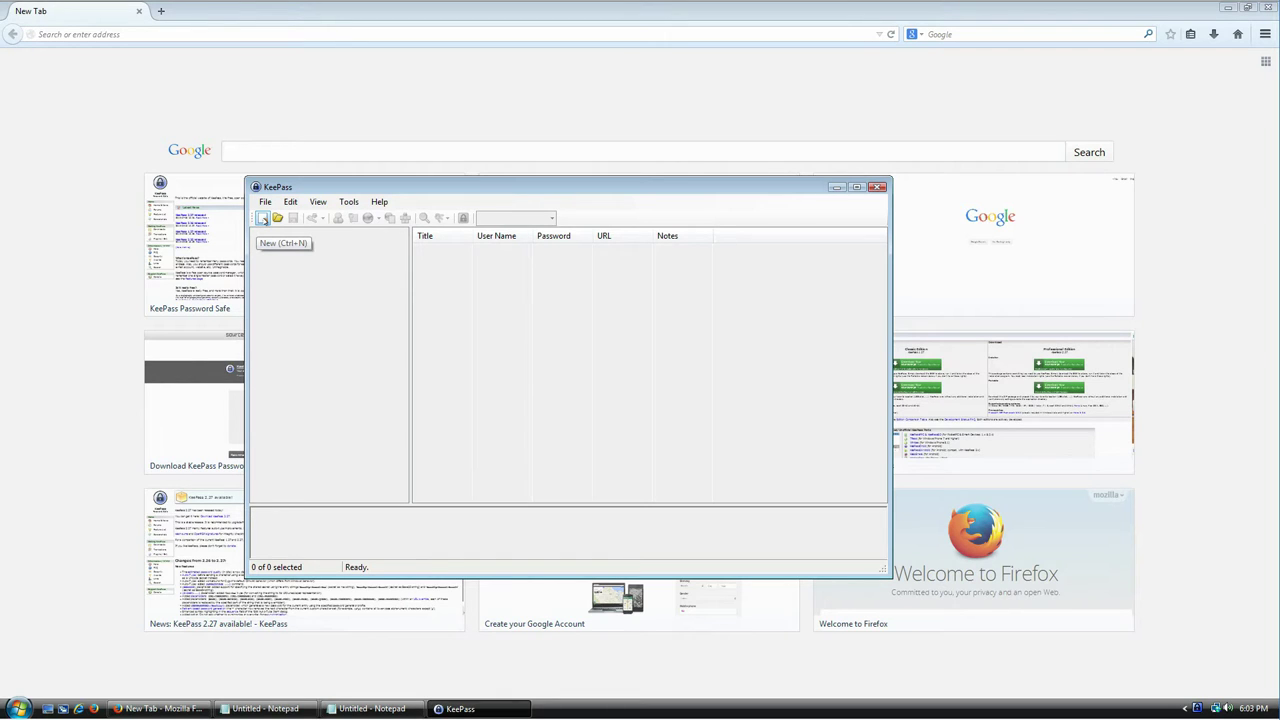
click(262, 219)
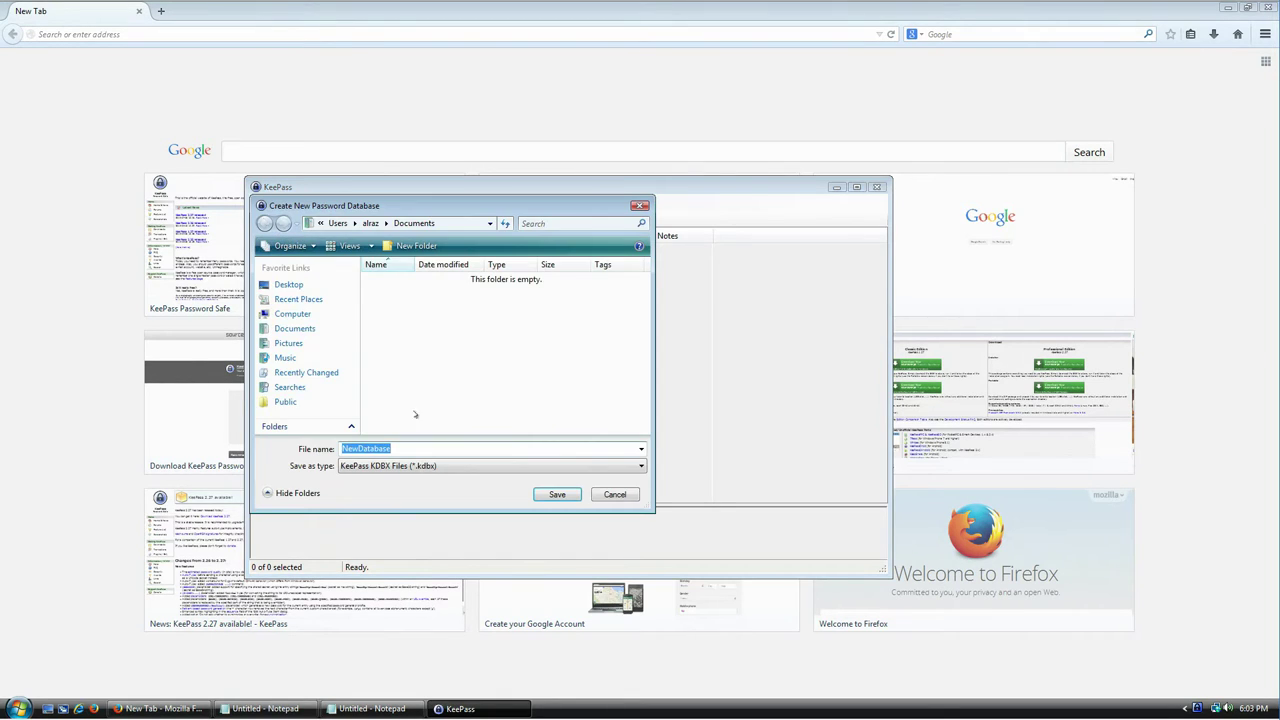
drag(643, 504, 812, 546)
drag(521, 207, 484, 110)
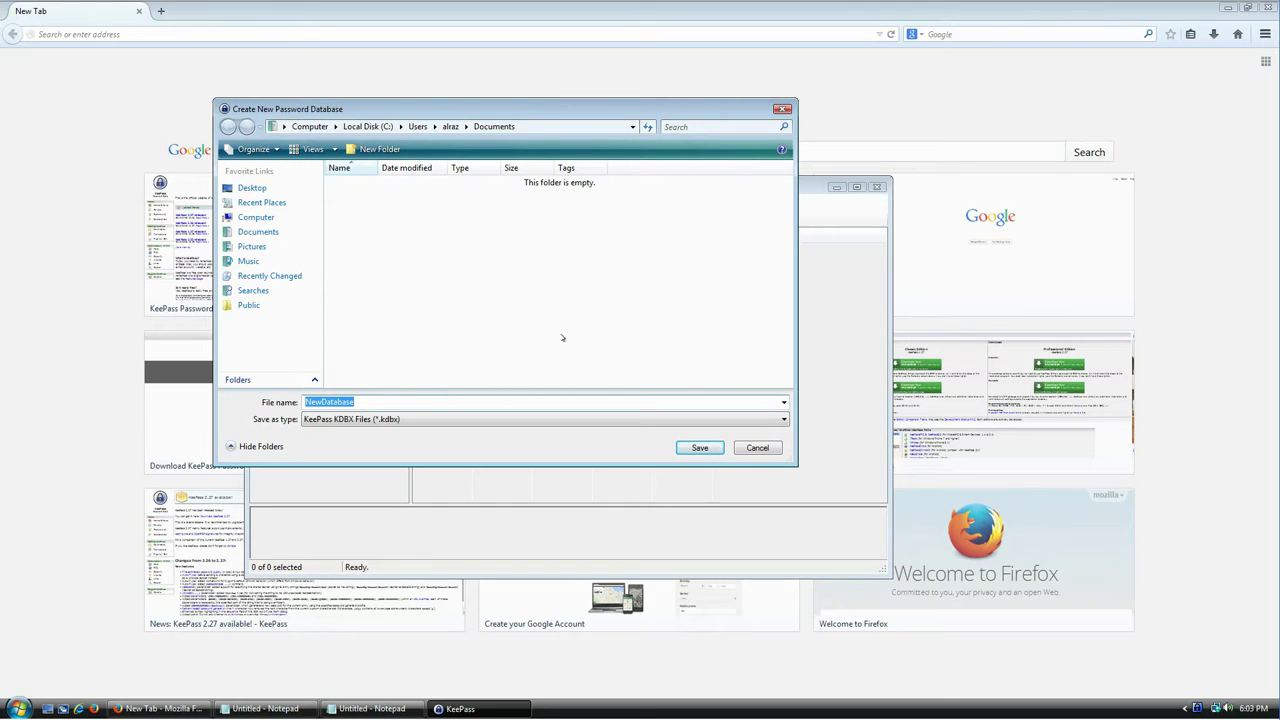
drag(534, 118, 600, 148)
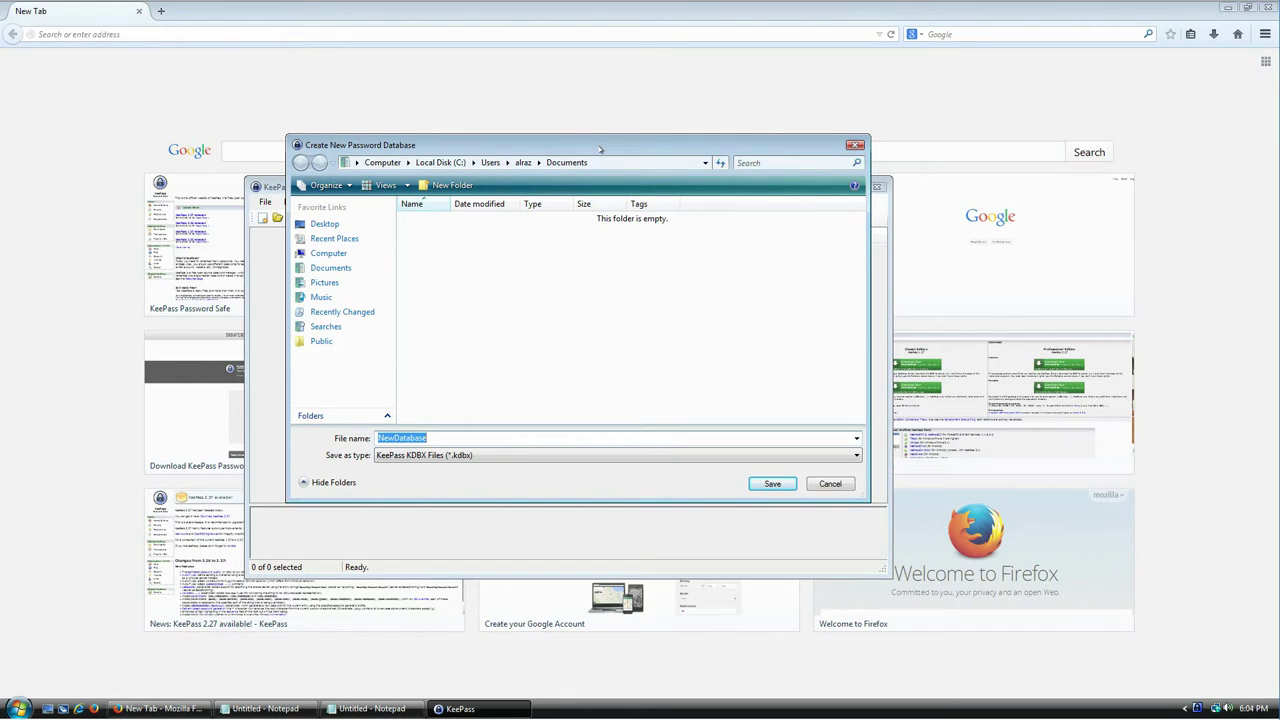
drag(600, 148, 609, 141)
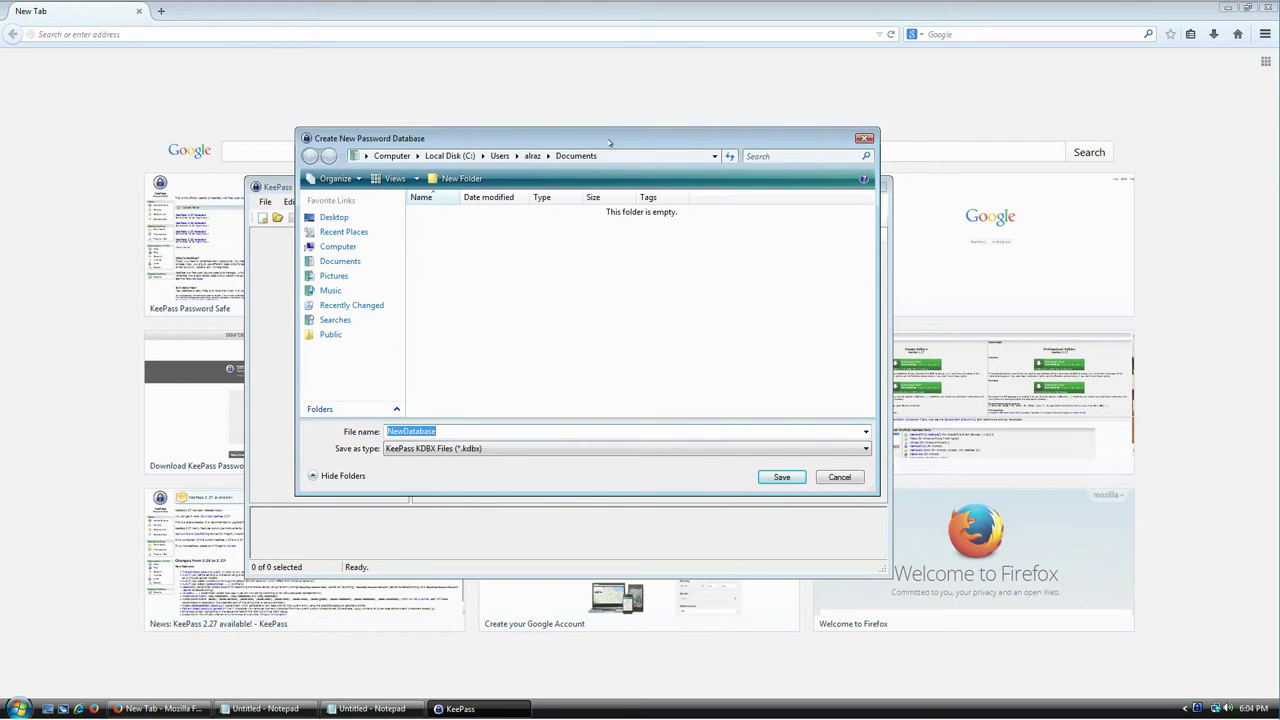
mouse_move(609, 141)
mouse_down()
mouse_move(643, 274)
mouse_move(639, 122)
mouse_move(630, 131)
mouse_up()
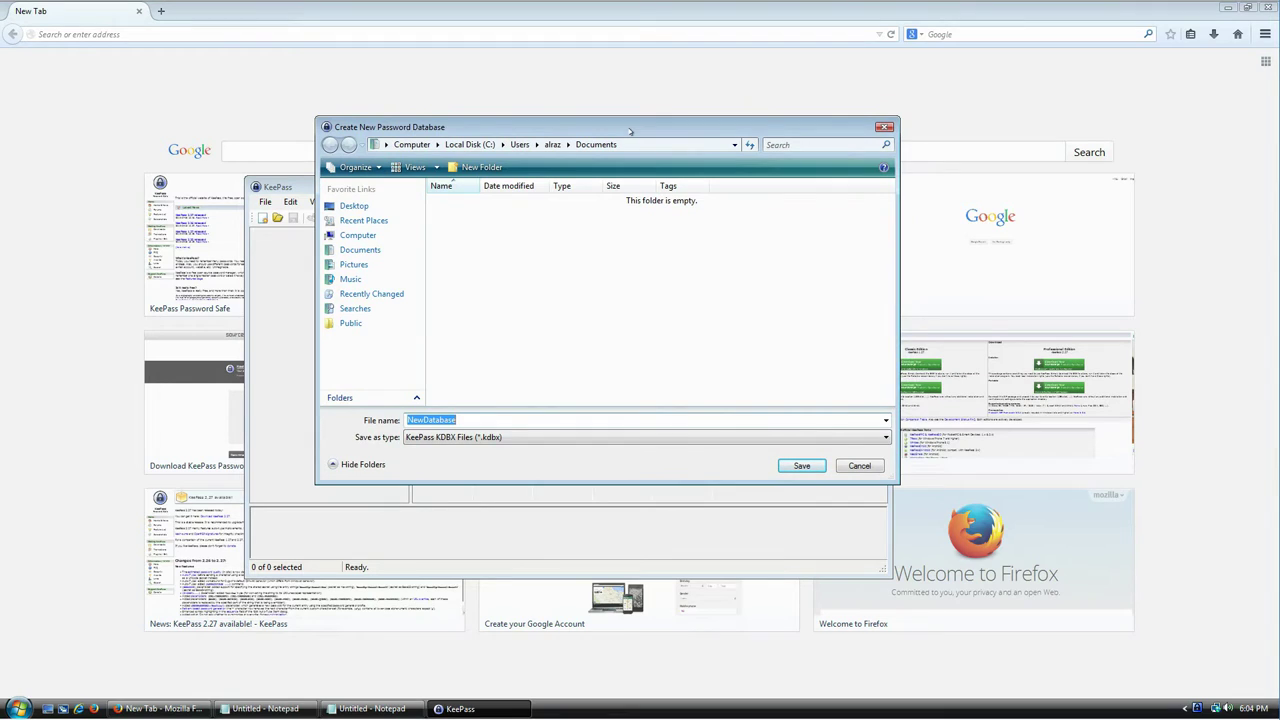
- Name the new database file SecretLogins in the Documents folder
text(SecretInformation)
key(ctrl+a)
key(BackSpace)
text(SecretLogins)
- Save SecretLogins.kdbx, unmask the master password, and type a sample passphrase
click(803, 467)
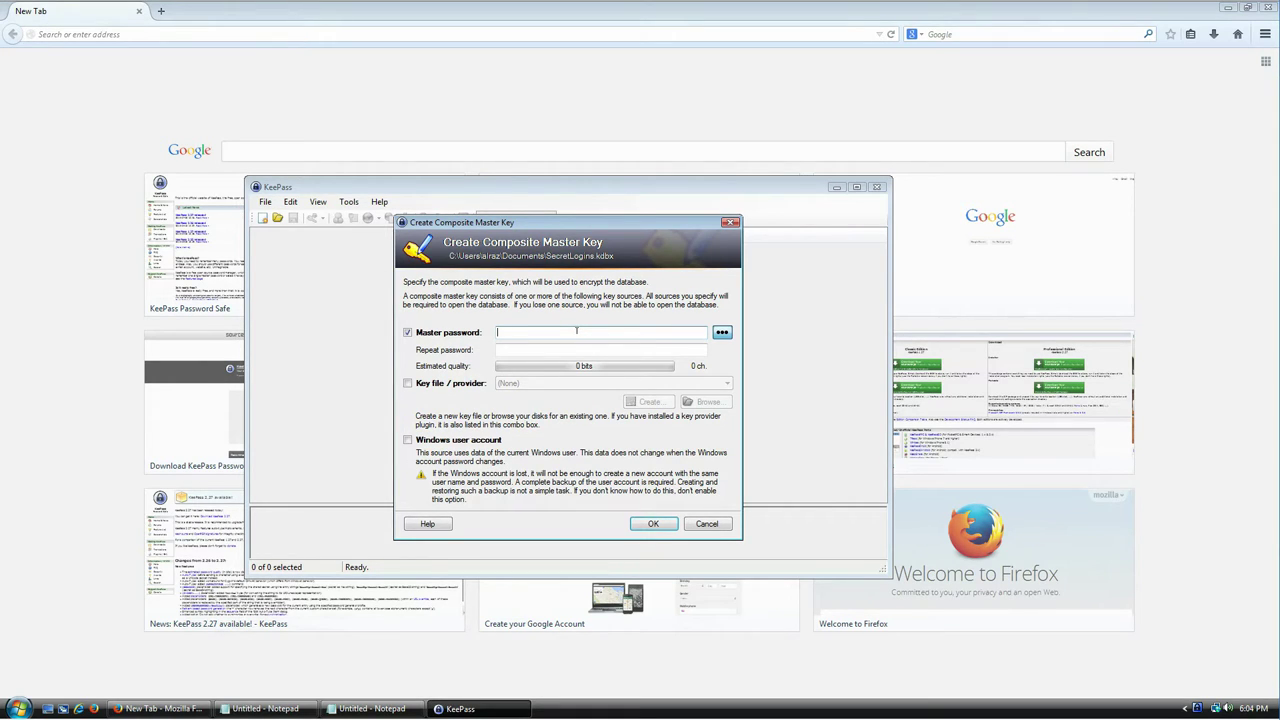
click(722, 332)
text(ver verve)
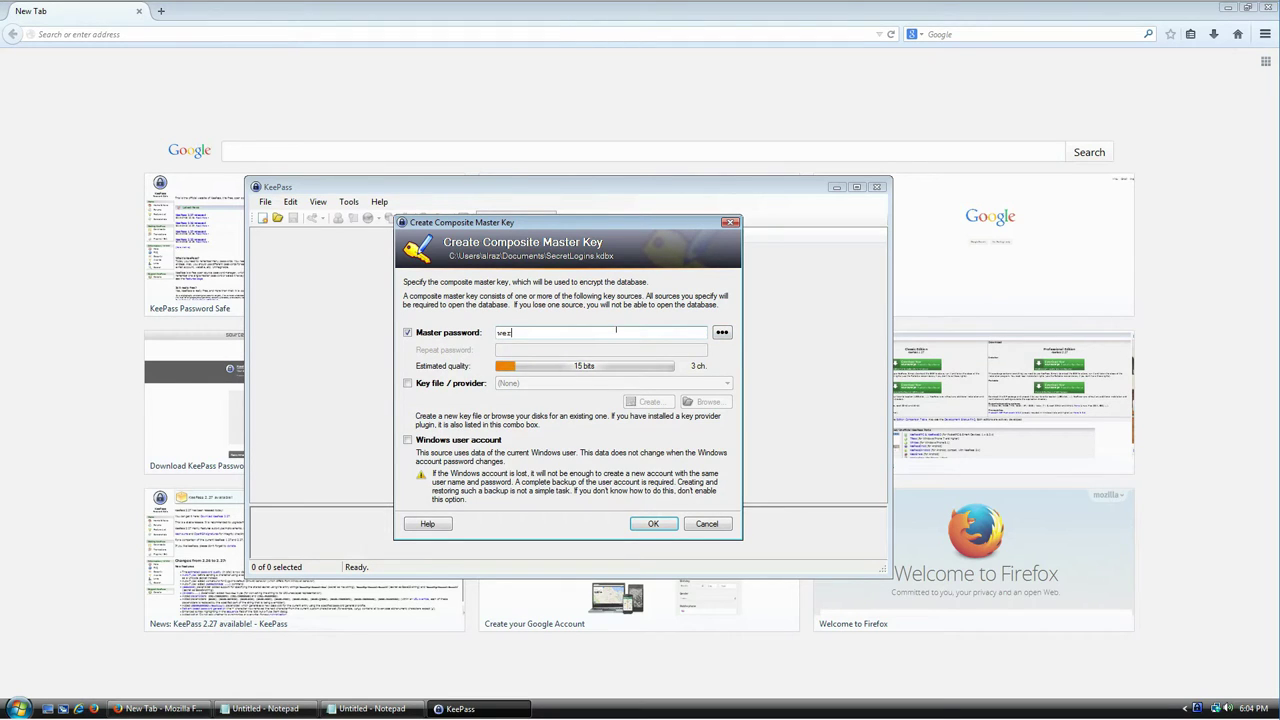
text(r verwe rwer 545)
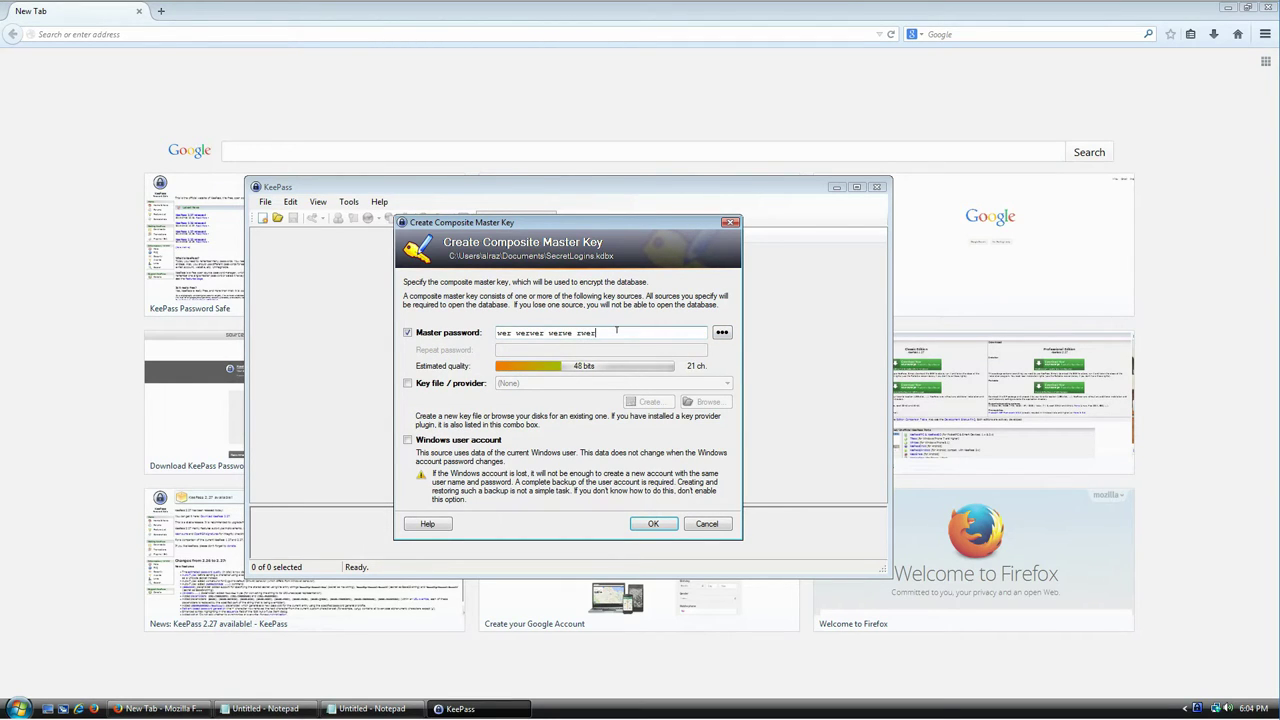
text(345)
text(hjlkjh)
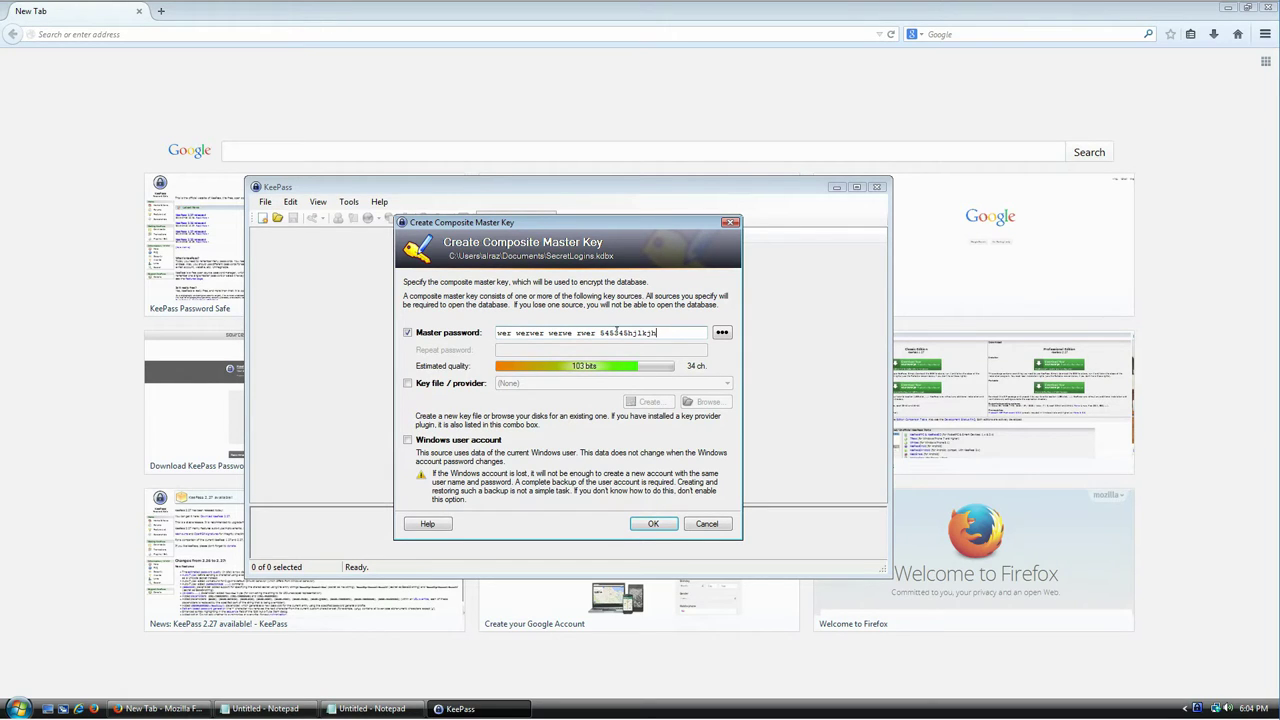
- Delete the sample passphrase, leaving the master password empty at 0 bits
key(ctrl+a)
key(BackSpace)
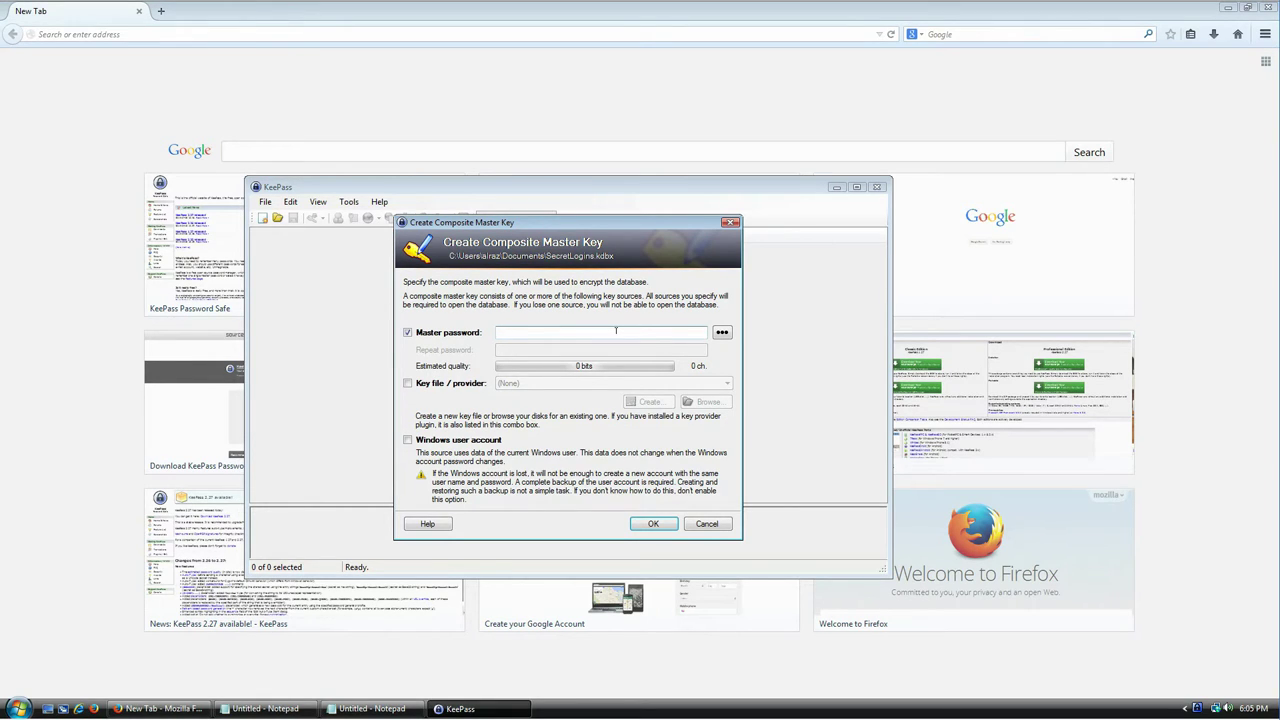
click(604, 332)
- Shrink the Notepad password-tips window and highlight the upper and lower case letters tip
click(287, 708)
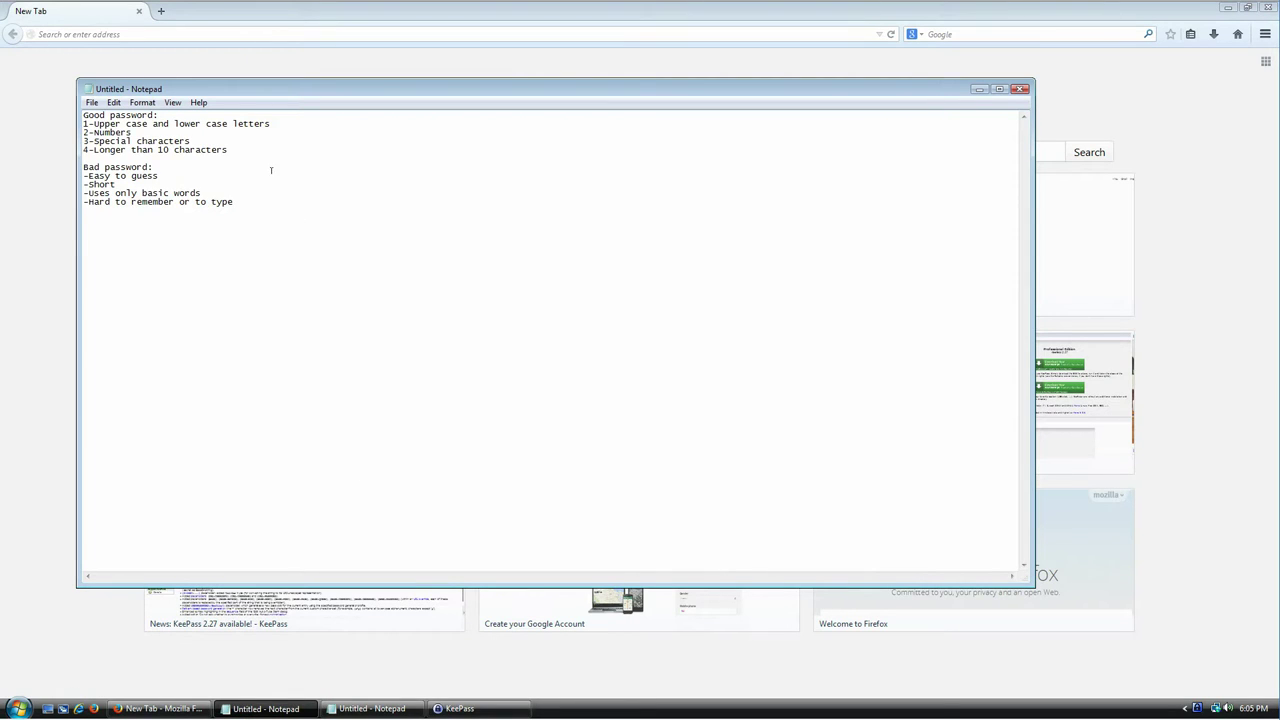
drag(77, 79, 142, 164)
click(333, 232)
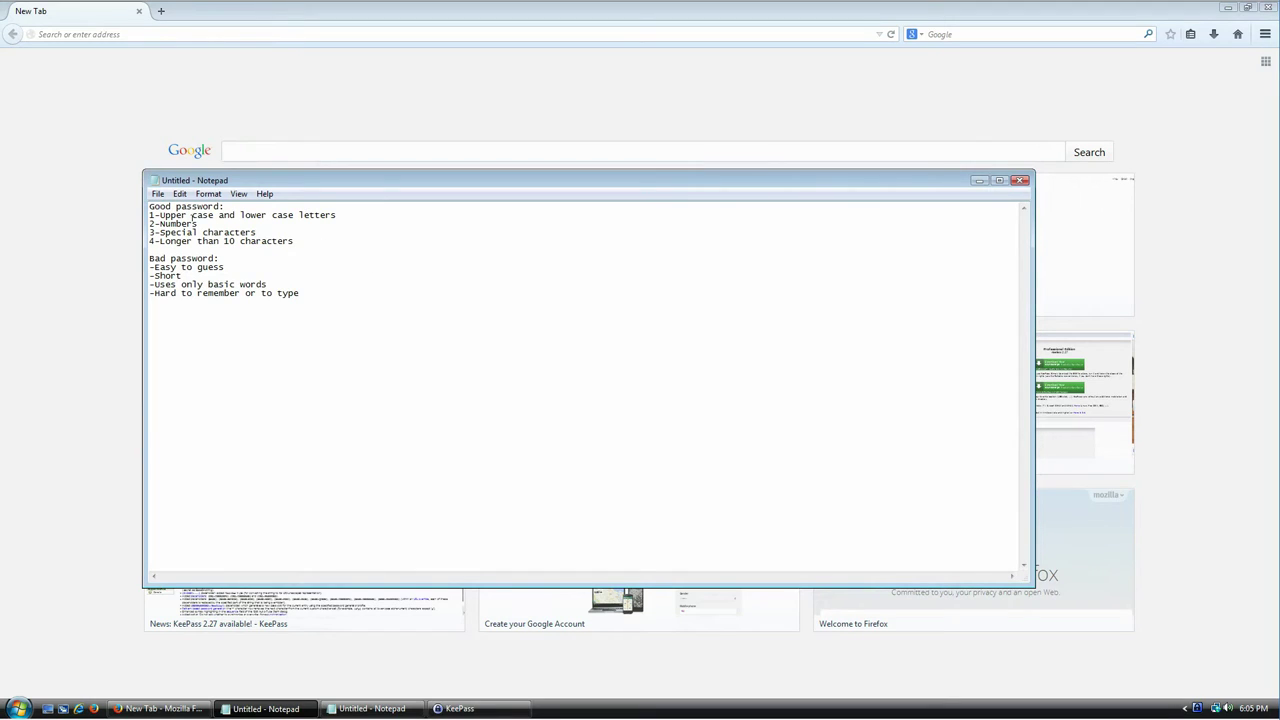
key(Home)
key(shift+End)
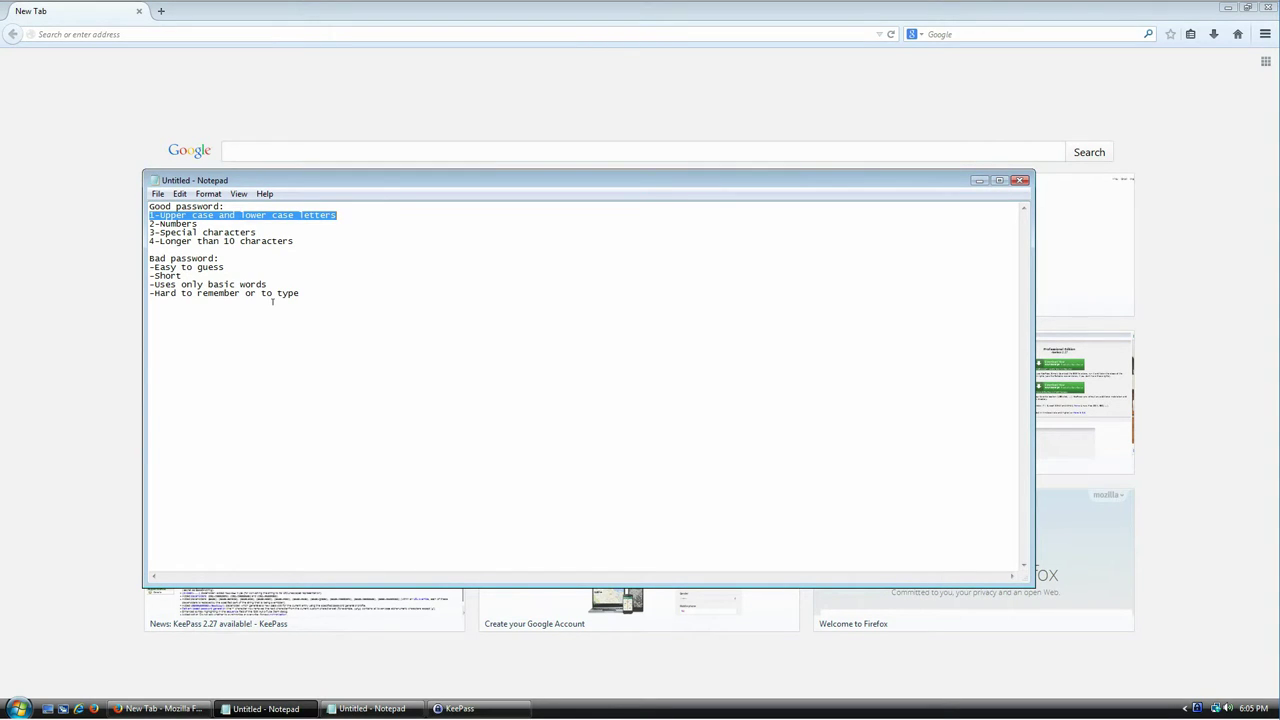
- Try sample master passwords in the KeePass dialog, then clear the field again
key(alt+Tab)
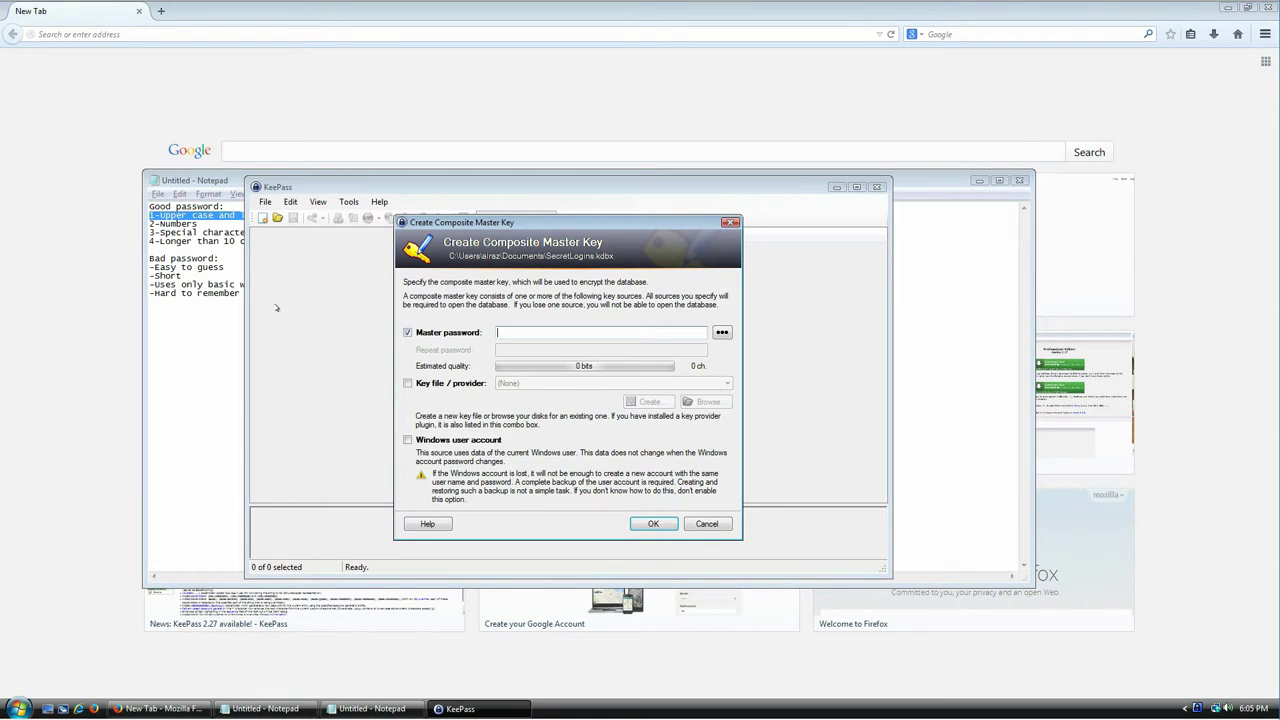
text(Hello)
key(Home)
key(shift+Right)
key(End)
key(ctrl+a)
text(hello sdfsd)
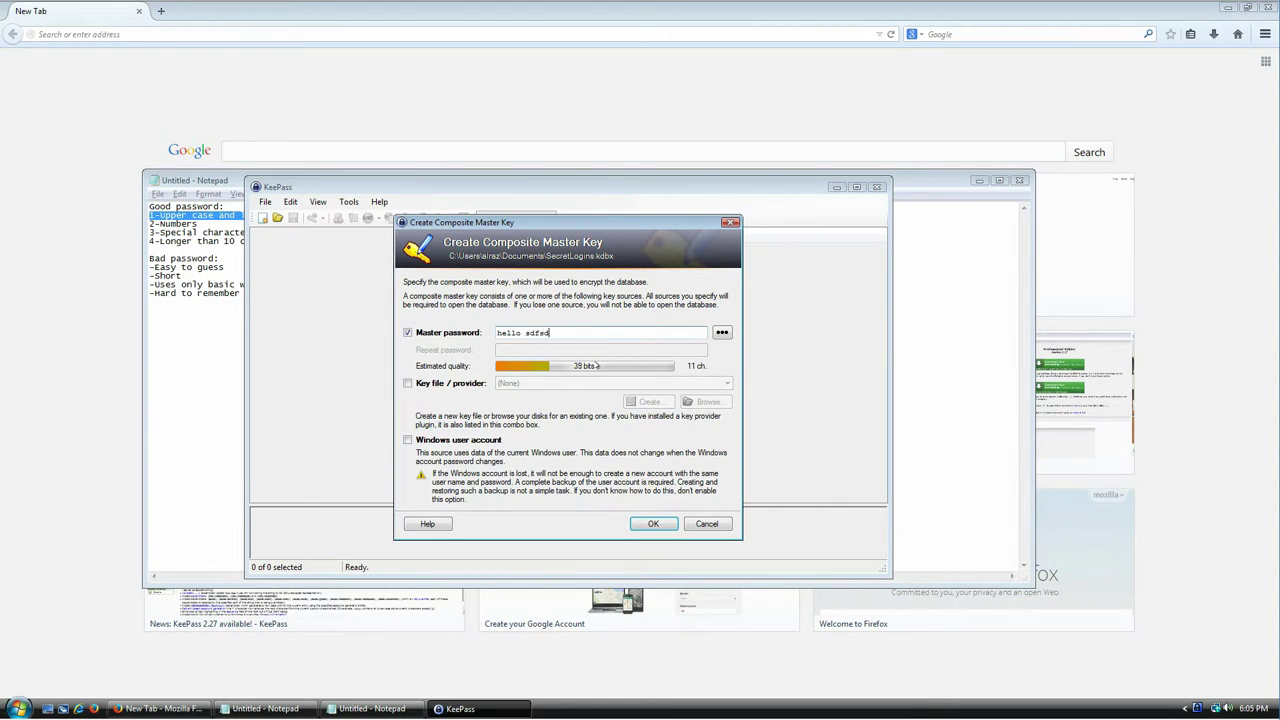
text( sdf334 234wsdfsdf sdfsdf)
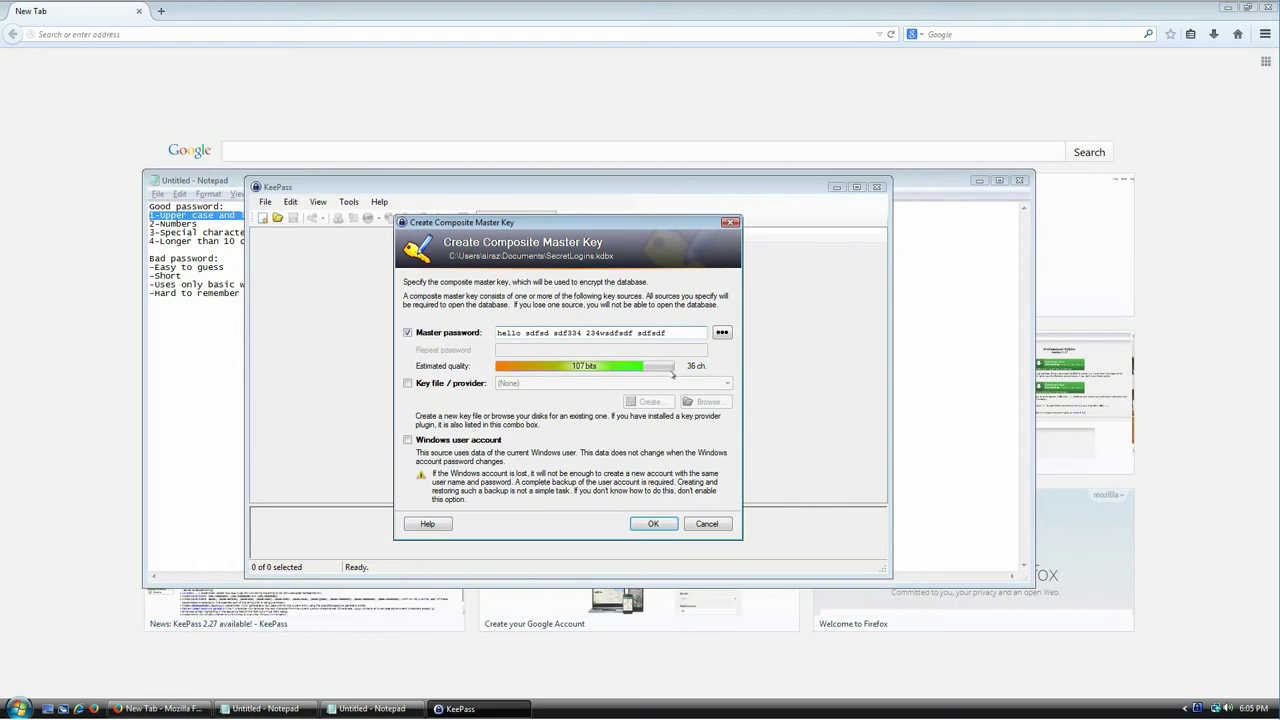
key(ctrl+a)
key(BackSpace)
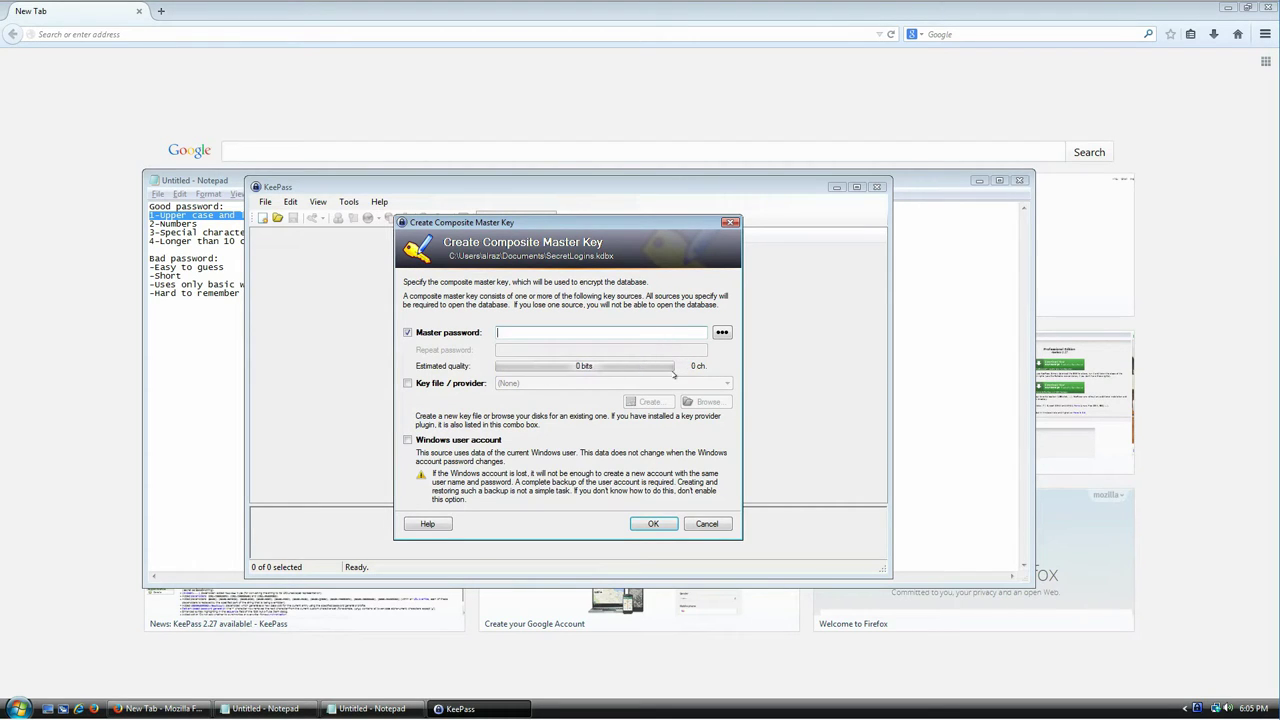
- Highlight the '2-Numbers' tip in Notepad and type a multi-word master passphrase including a number
click(203, 224)
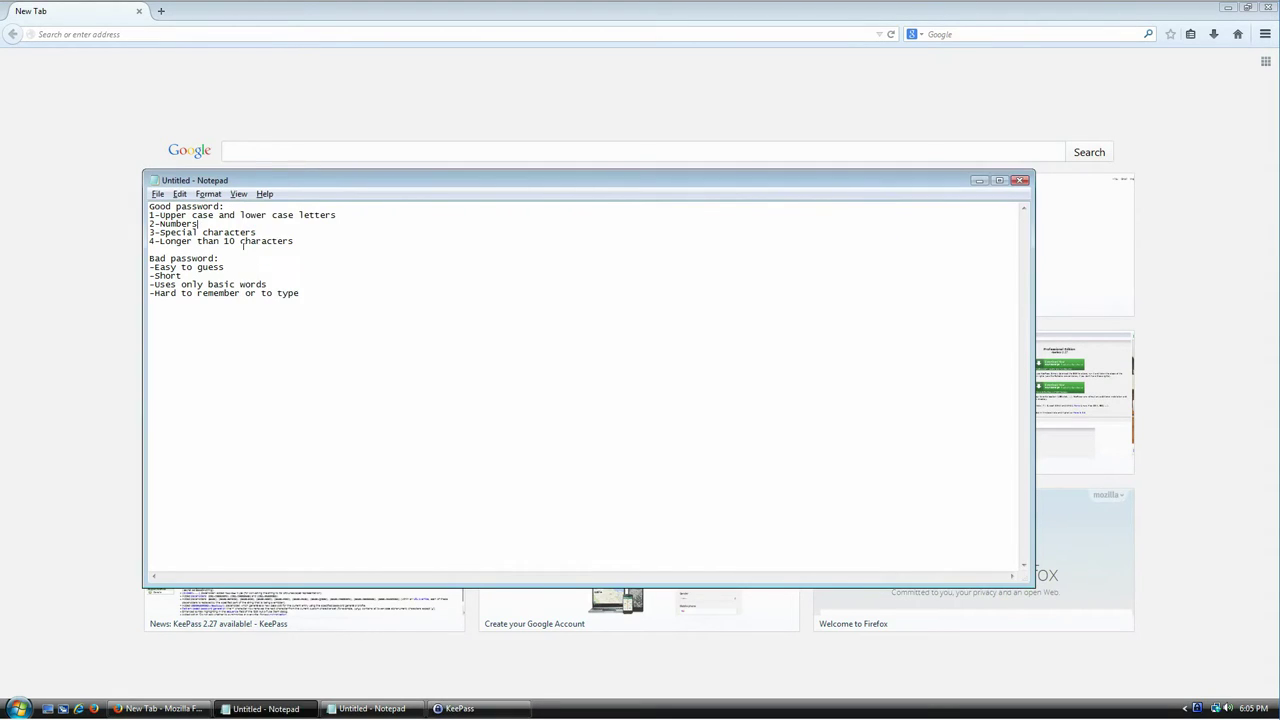
key(shift+Home)
key(alt+Tab)
text(Hel)
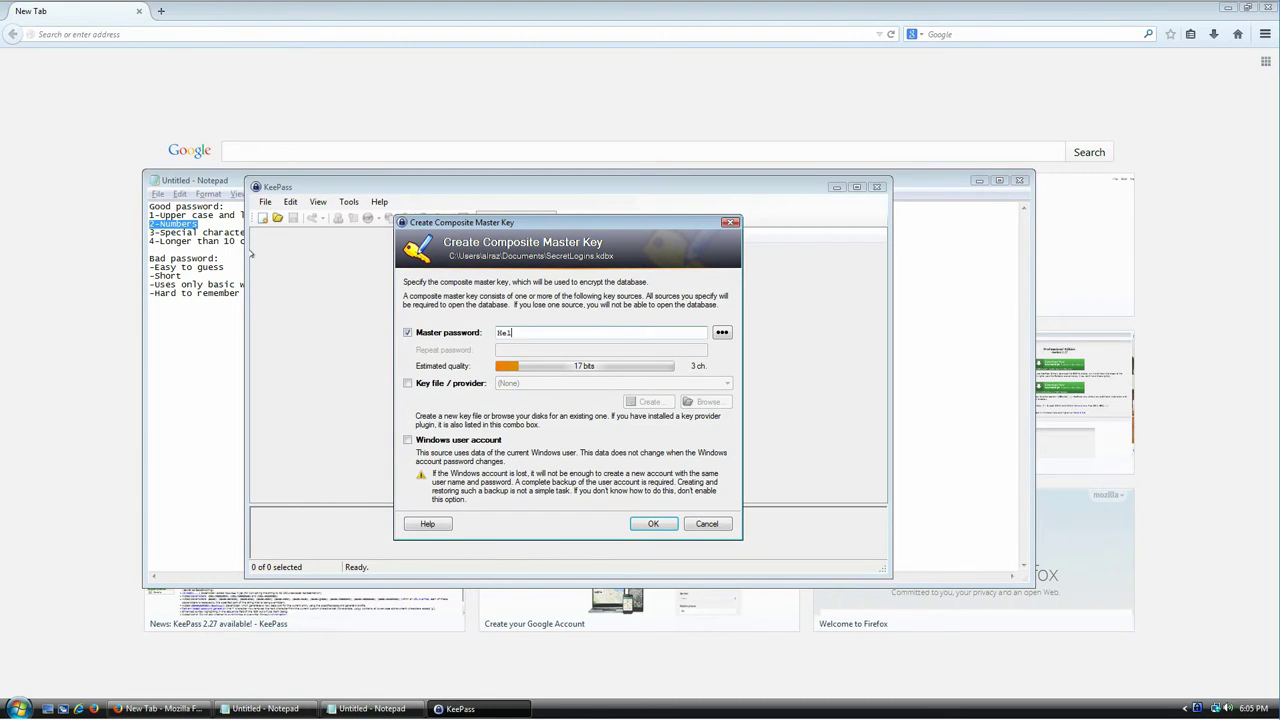
text(lo you 2 over there)
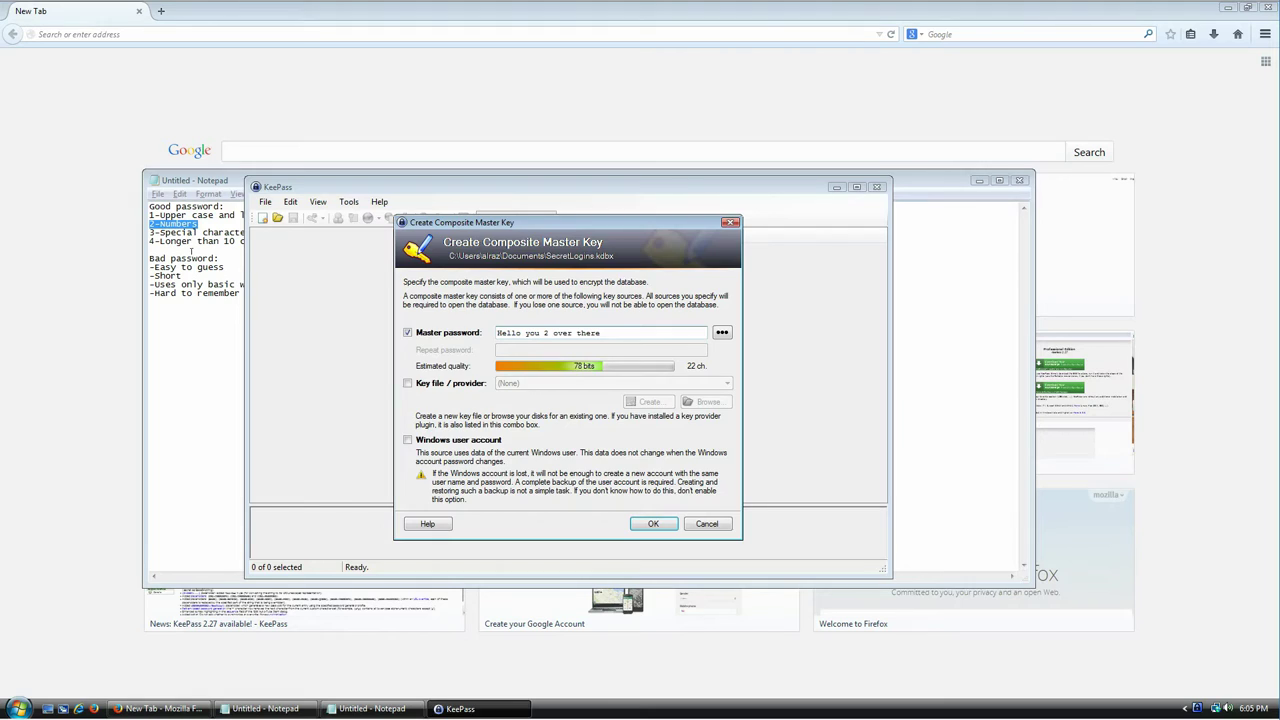
- Highlight the '3-Special characters' tip in the Notepad password tips
click(196, 232)
key(Home)
key(shift+End)
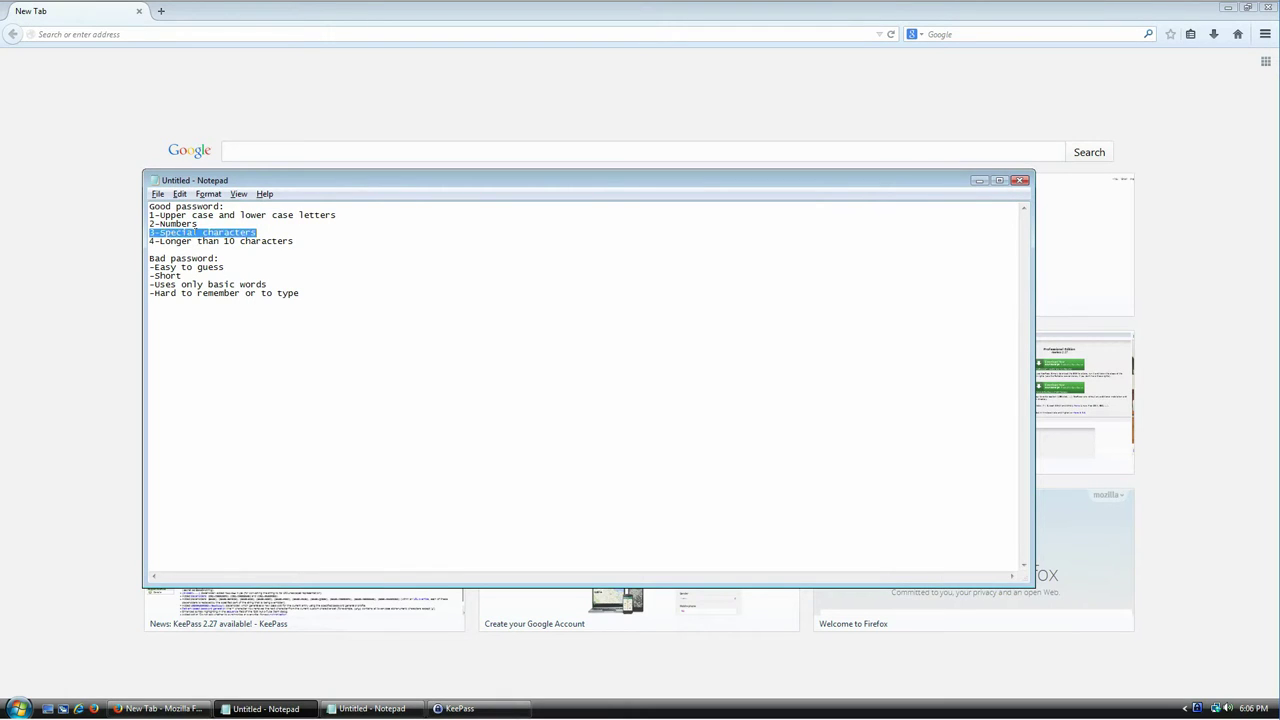
key(alt+Tab)
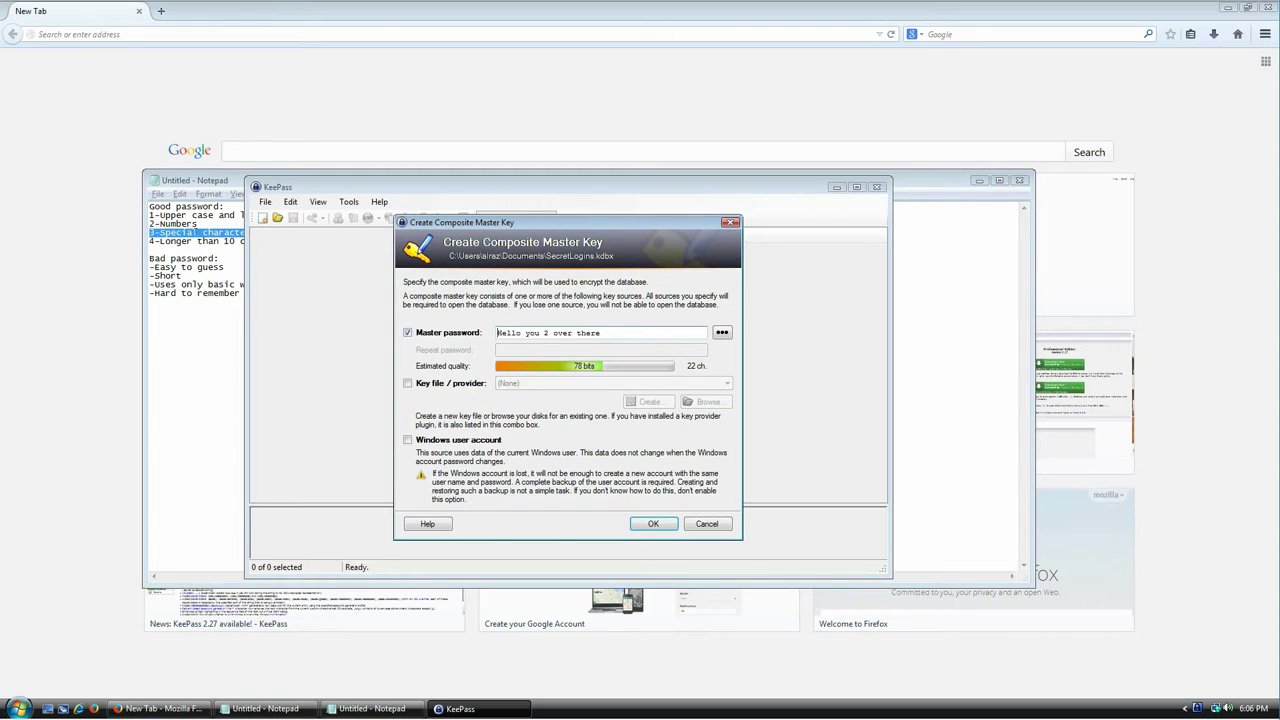
- Add punctuation to reach a 35-character, 133-bit passphrase; highlight 'Longer than 10 characters'
key(shift+Right)
key(Right)
key(End)
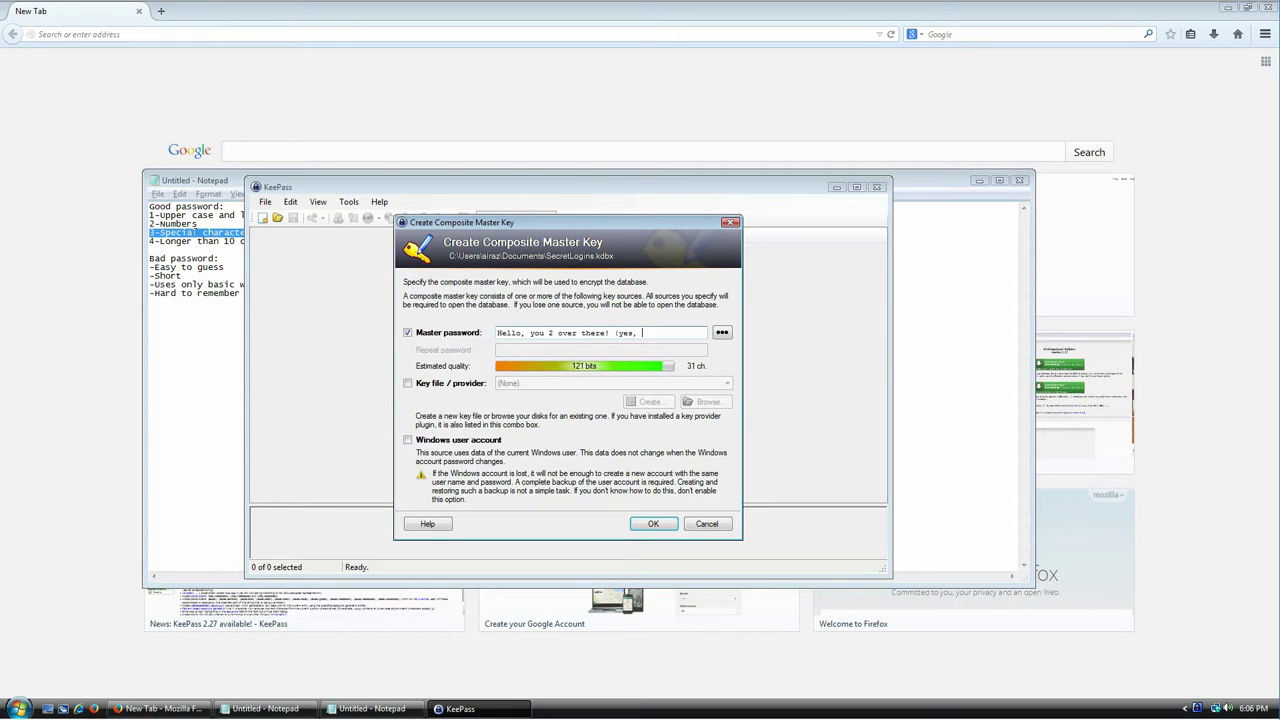
key(BackSpace)
key(BackSpace)
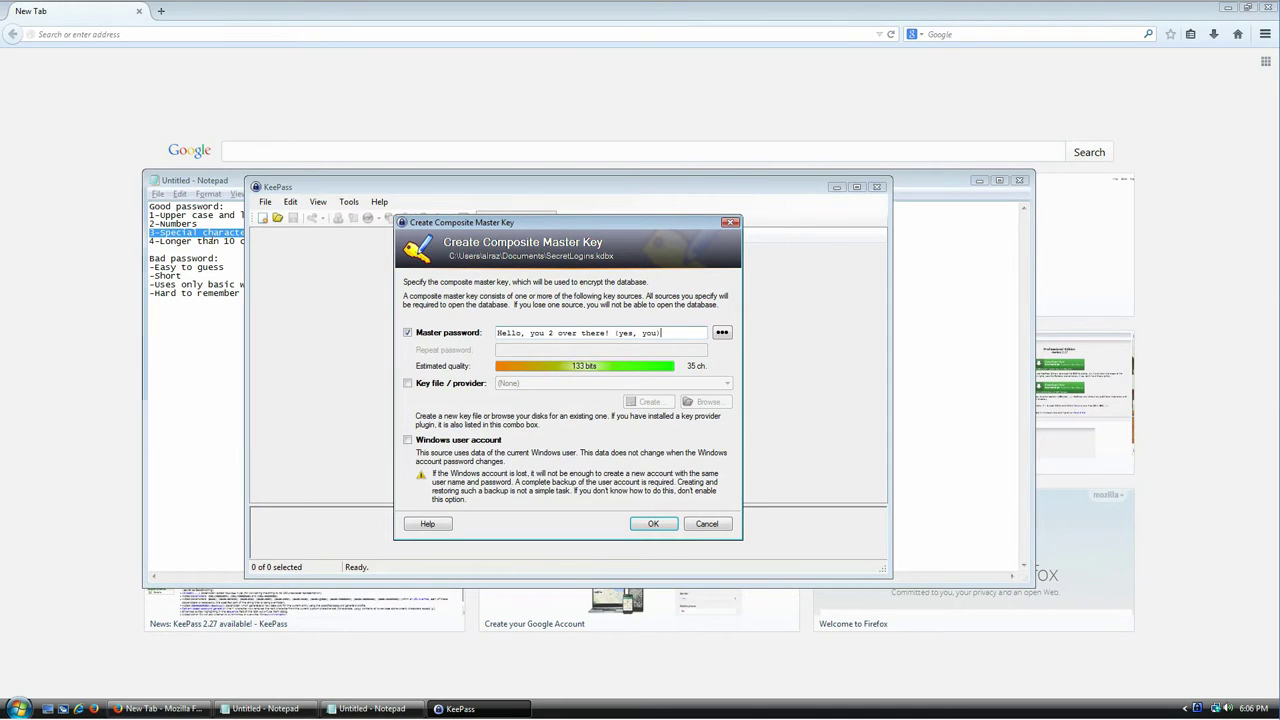
click(212, 241)
key(shift+End)
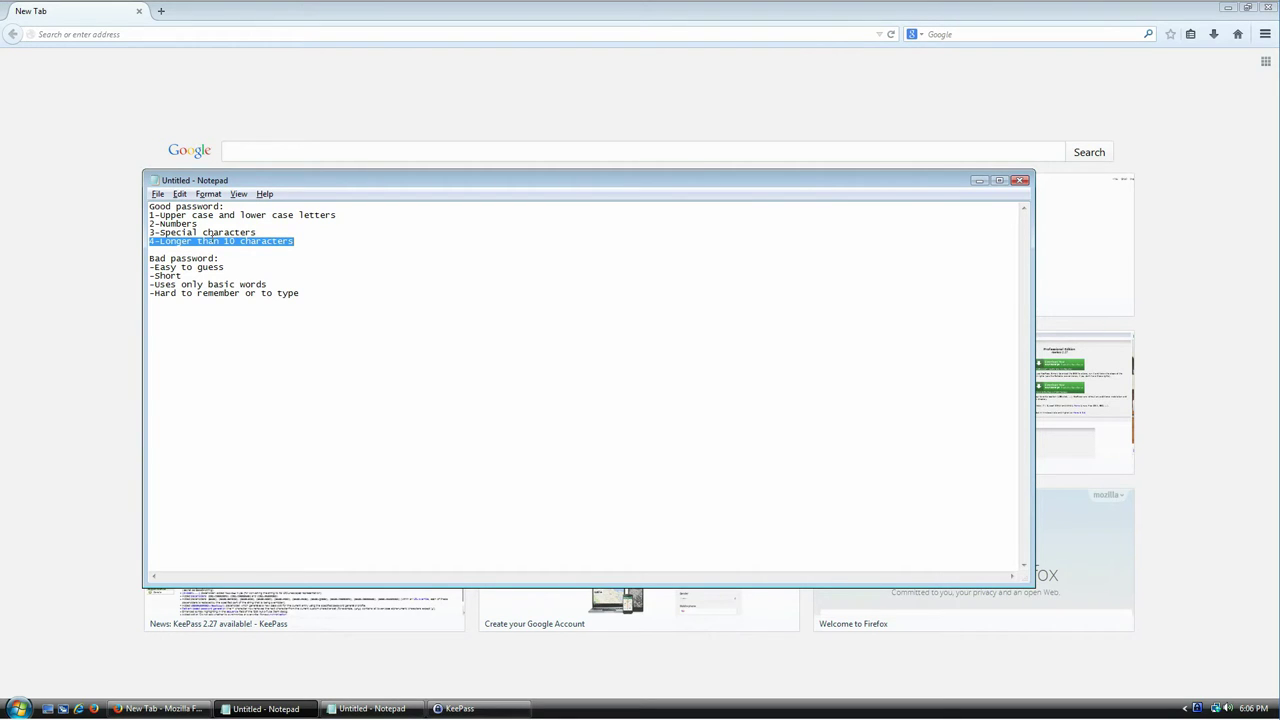
- Clear the master password field in KeePass so it drops back to 0 bits
key(alt+Tab)
key(alt+Tab)
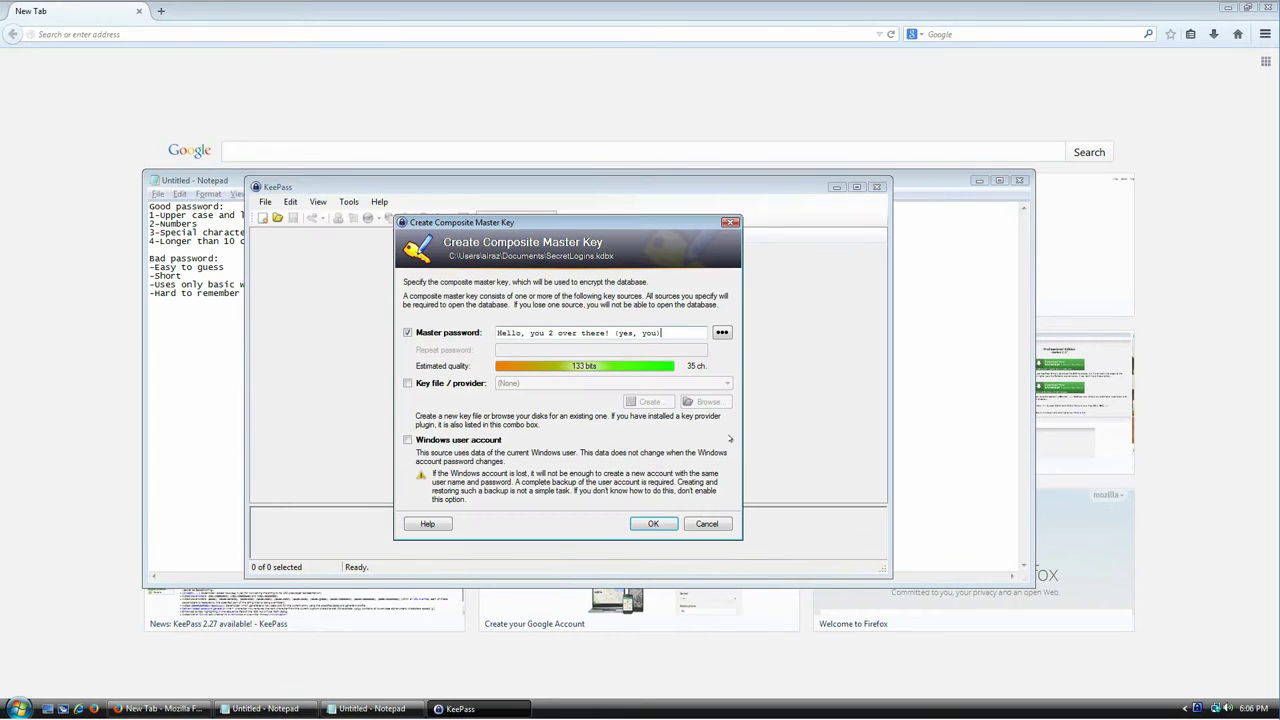
drag(673, 331, 481, 320)
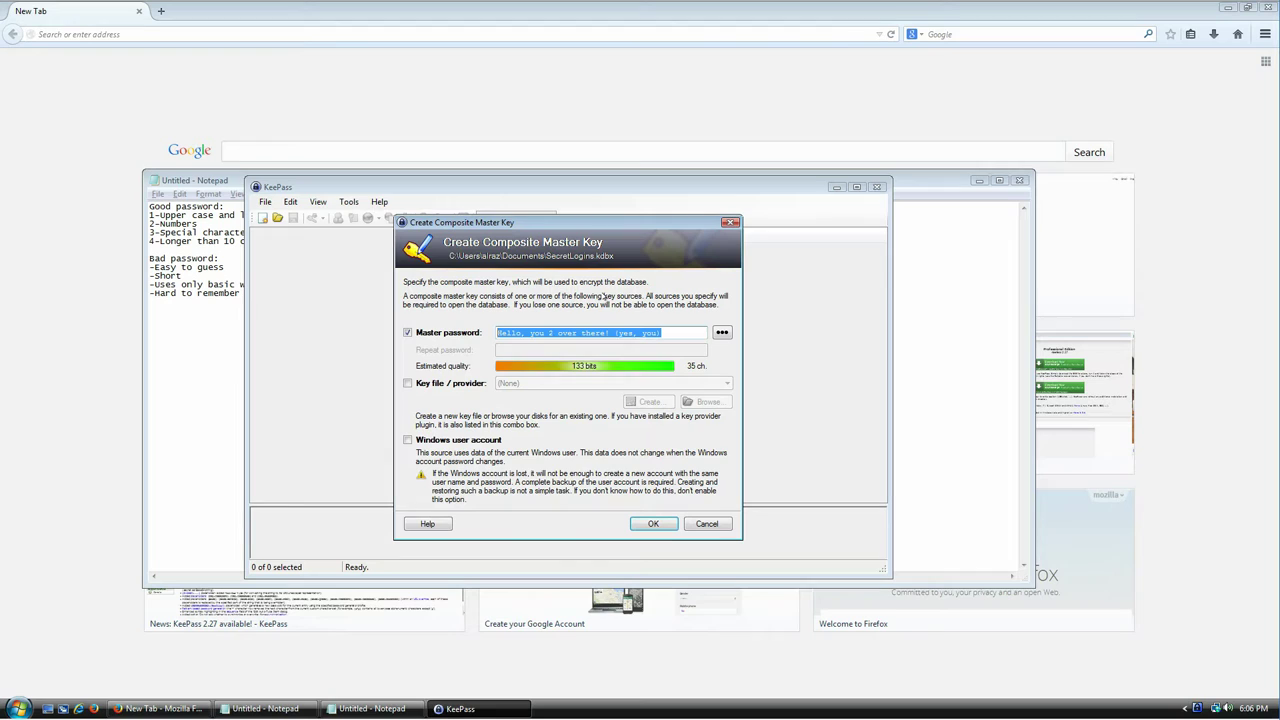
key(BackSpace)
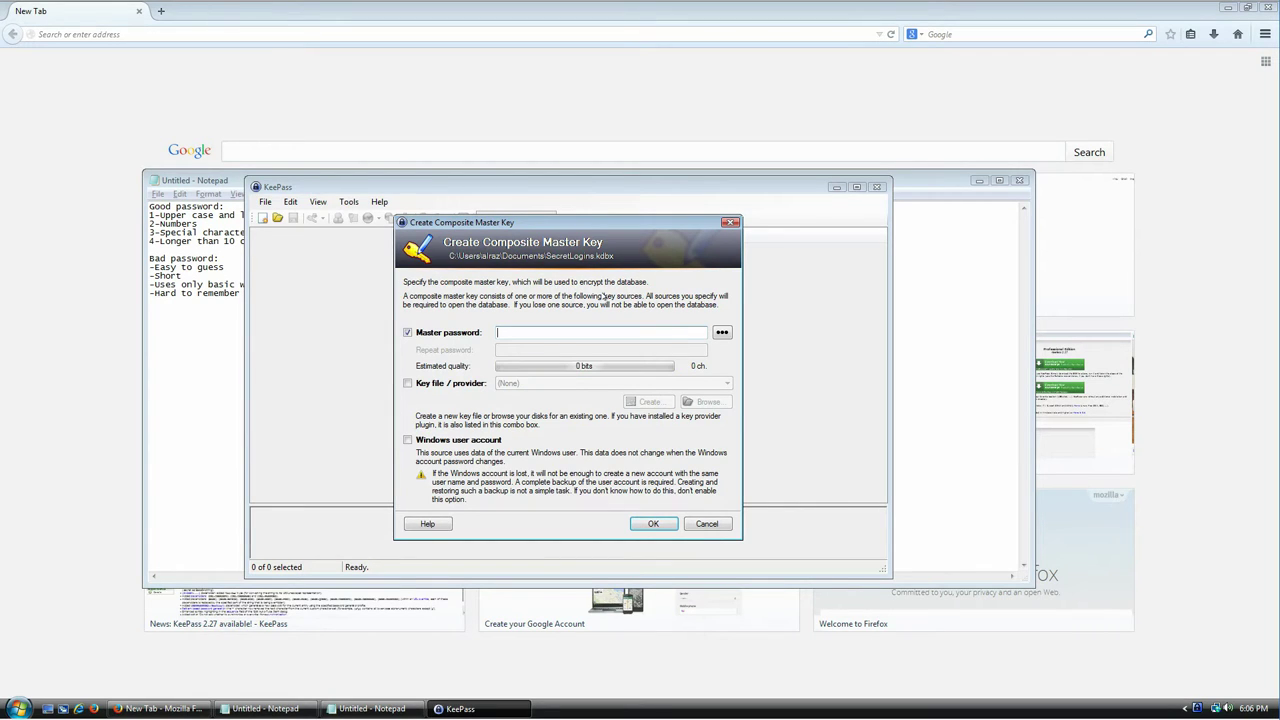
- Review the bad-password tips in Notepad, such as '-Easy to guess', then return to KeePass
click(195, 258)
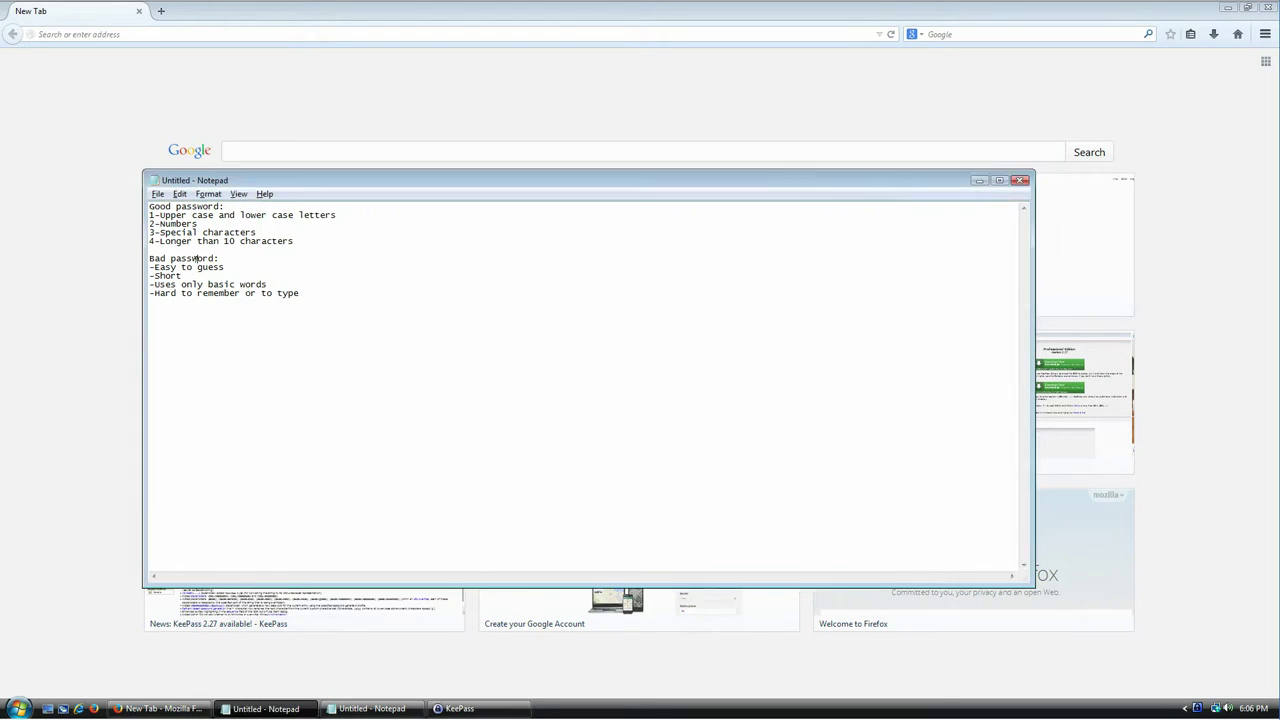
drag(149, 258, 300, 293)
click(306, 263)
key(shift+Home)
key(ctrl+End)
key(alt+Tab)
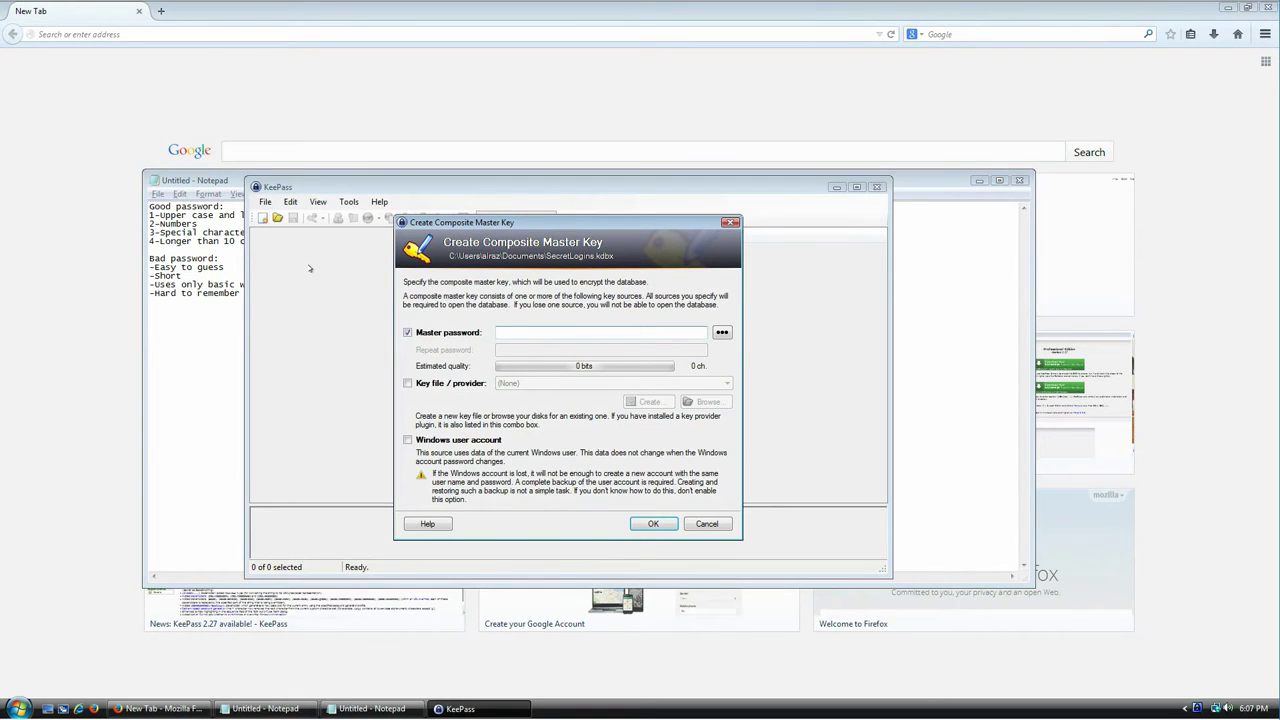
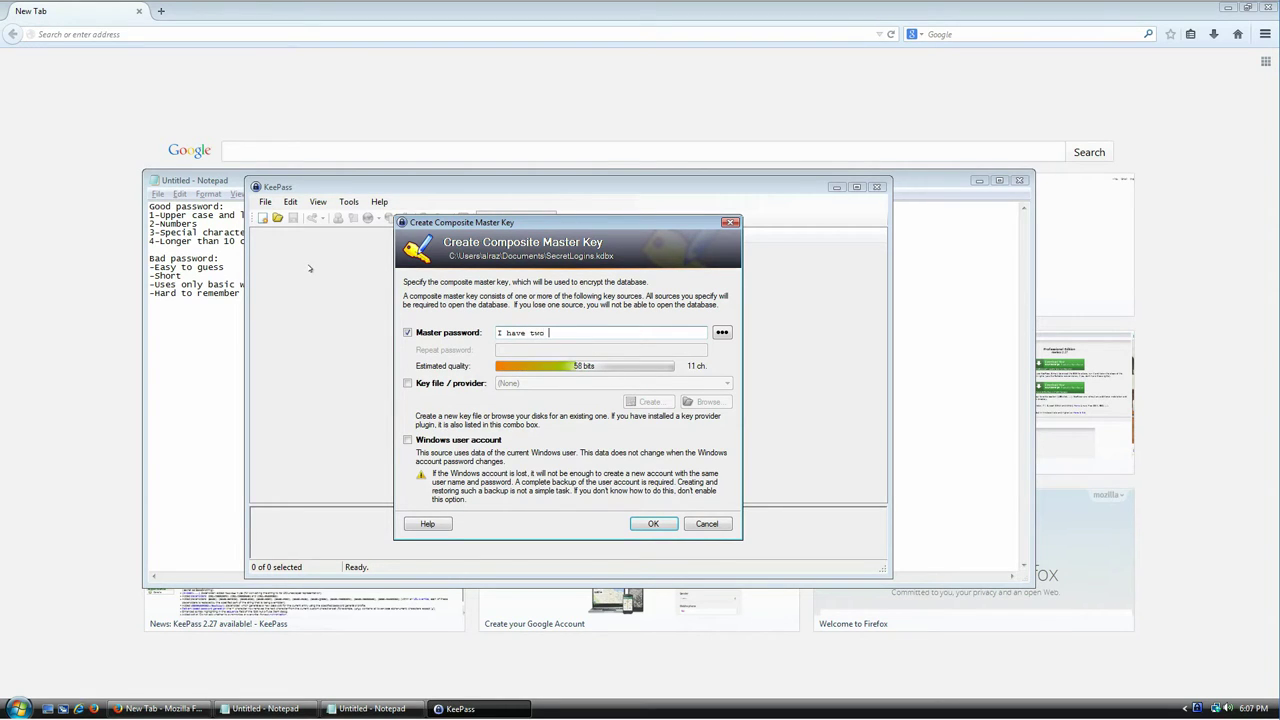
key(BackSpace)
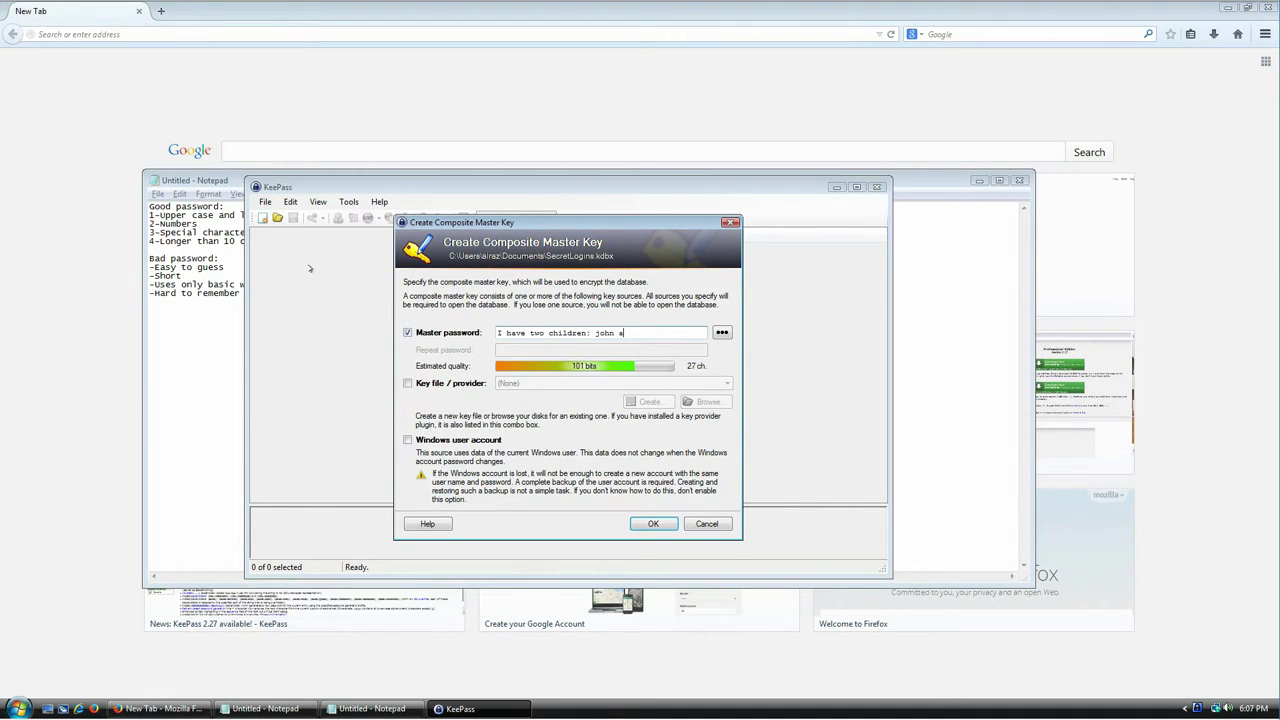
key(ctrl+a)
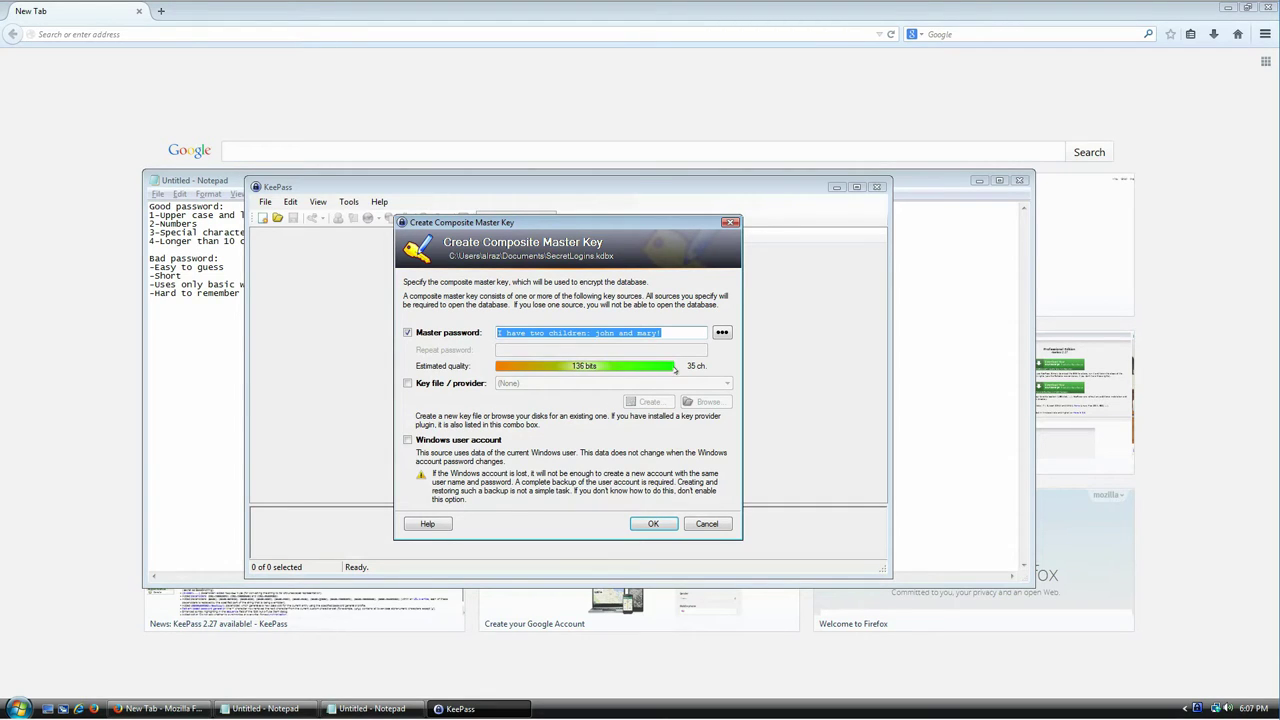
drag(663, 333, 546, 333)
click(509, 333)
click(553, 333)
double_click(599, 333)
double_click(628, 333)
double_click(605, 333)
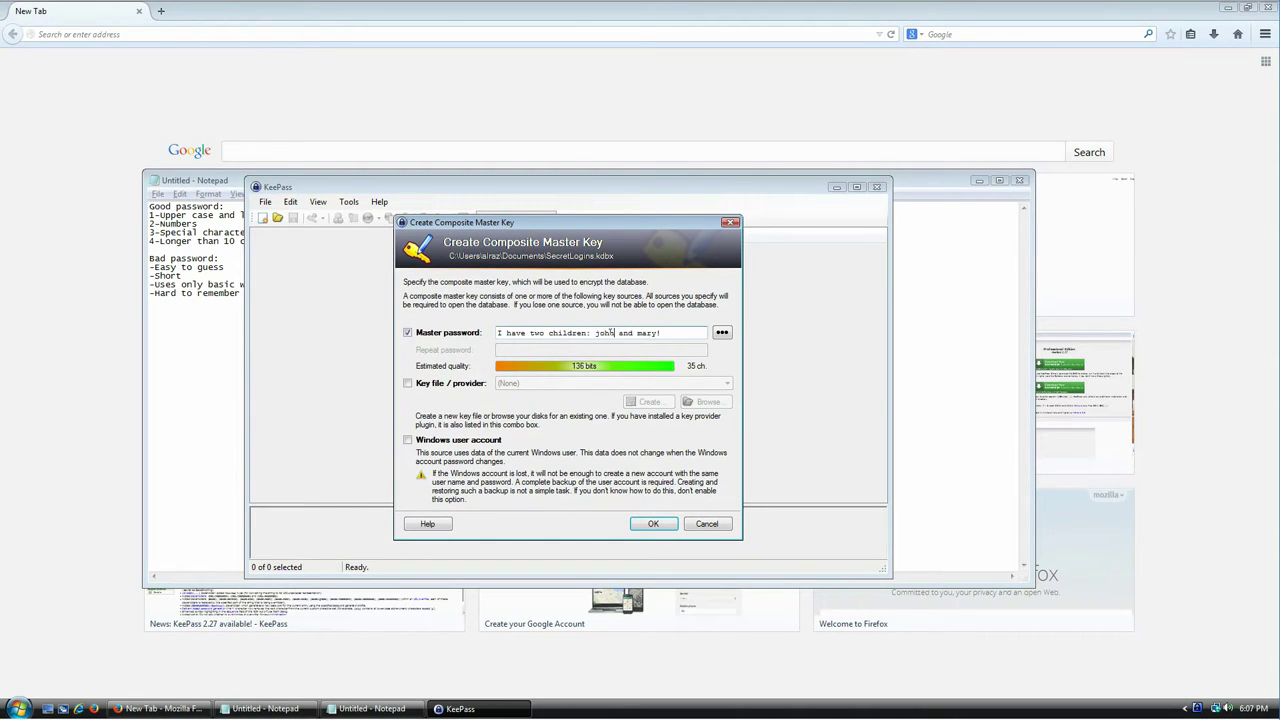
click(612, 333)
double_click(640, 333)
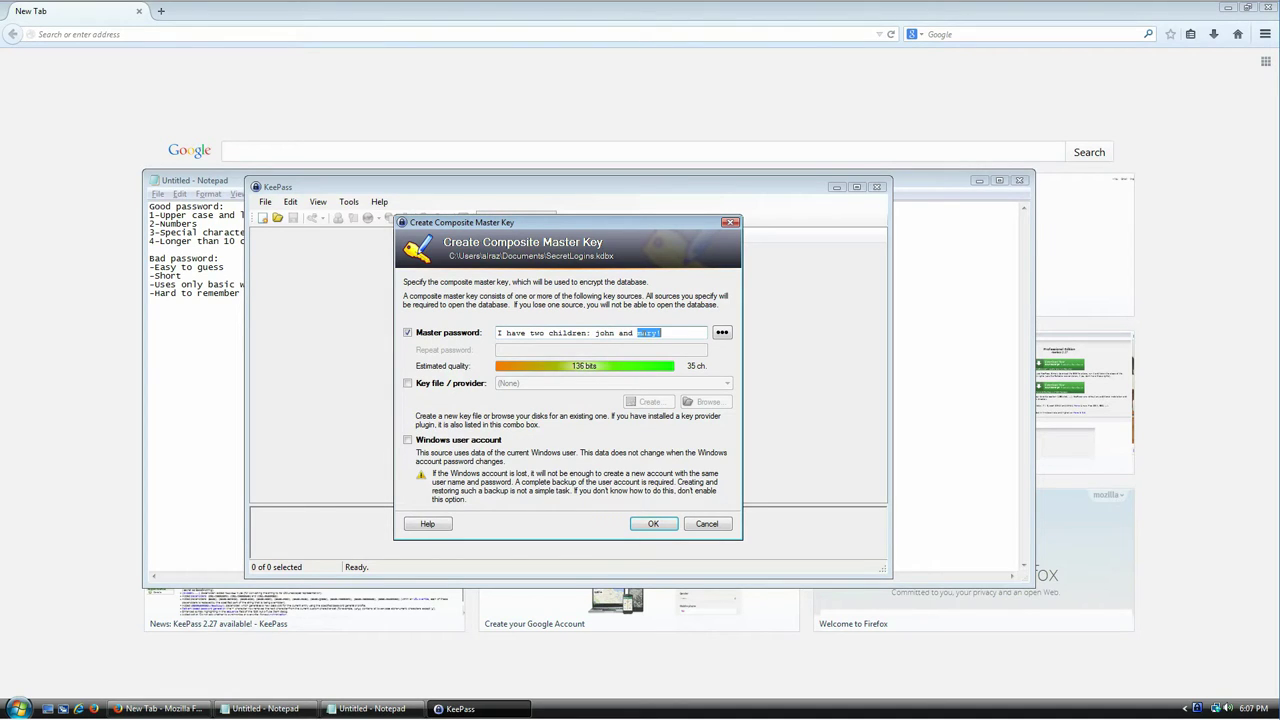
click(593, 333)
key(ctrl+a)
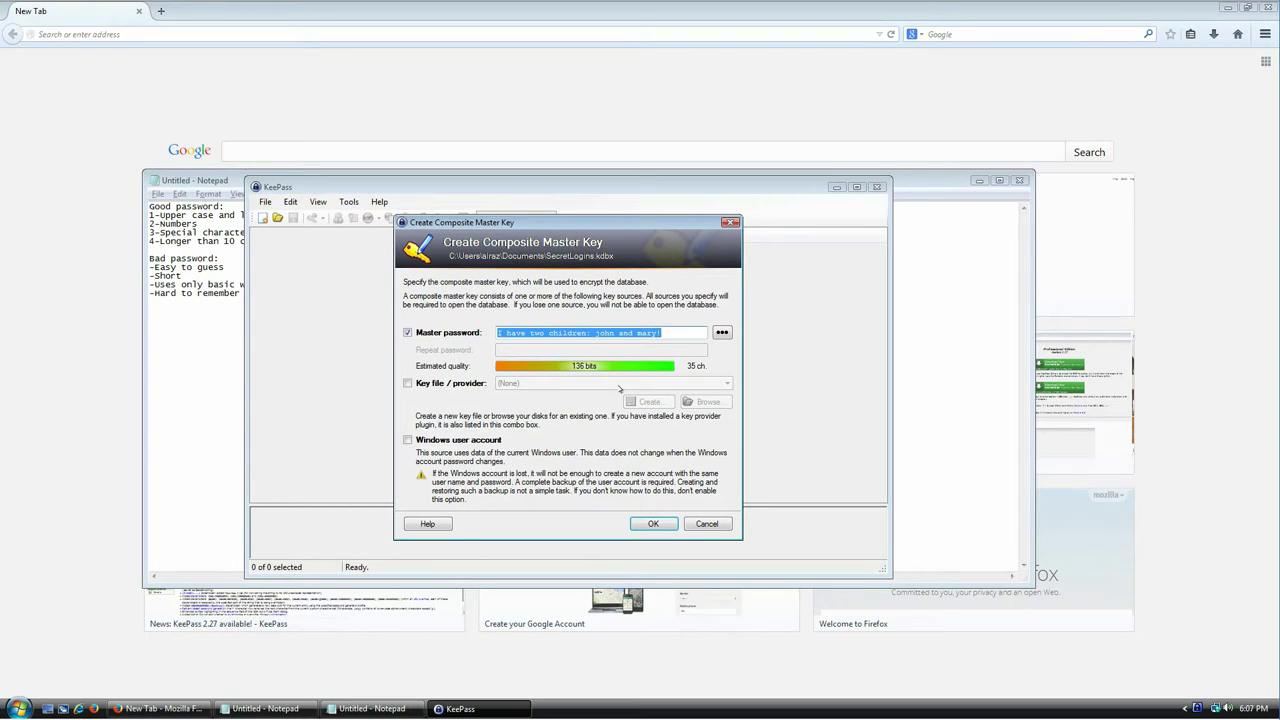
key(Delete)
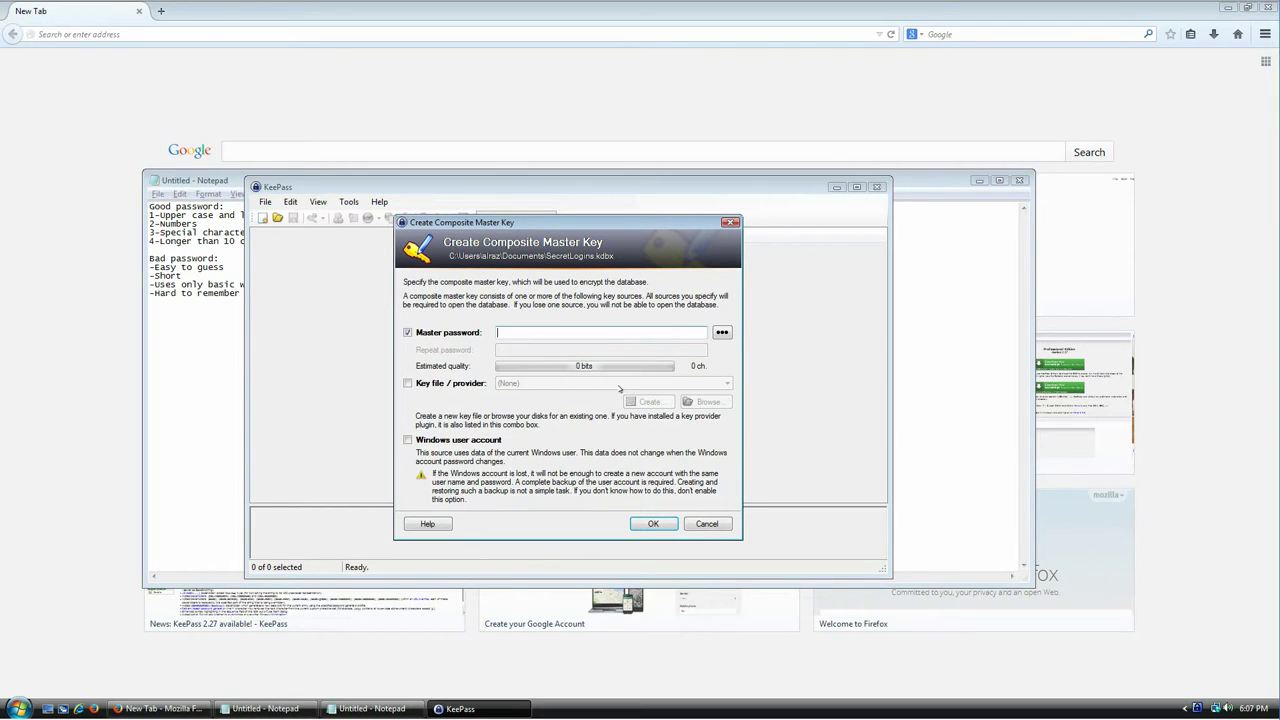
- Following the '-Short' tip, enter a weak 5-character master password rated 13 bits
click(190, 276)
drag(150, 276, 182, 276)
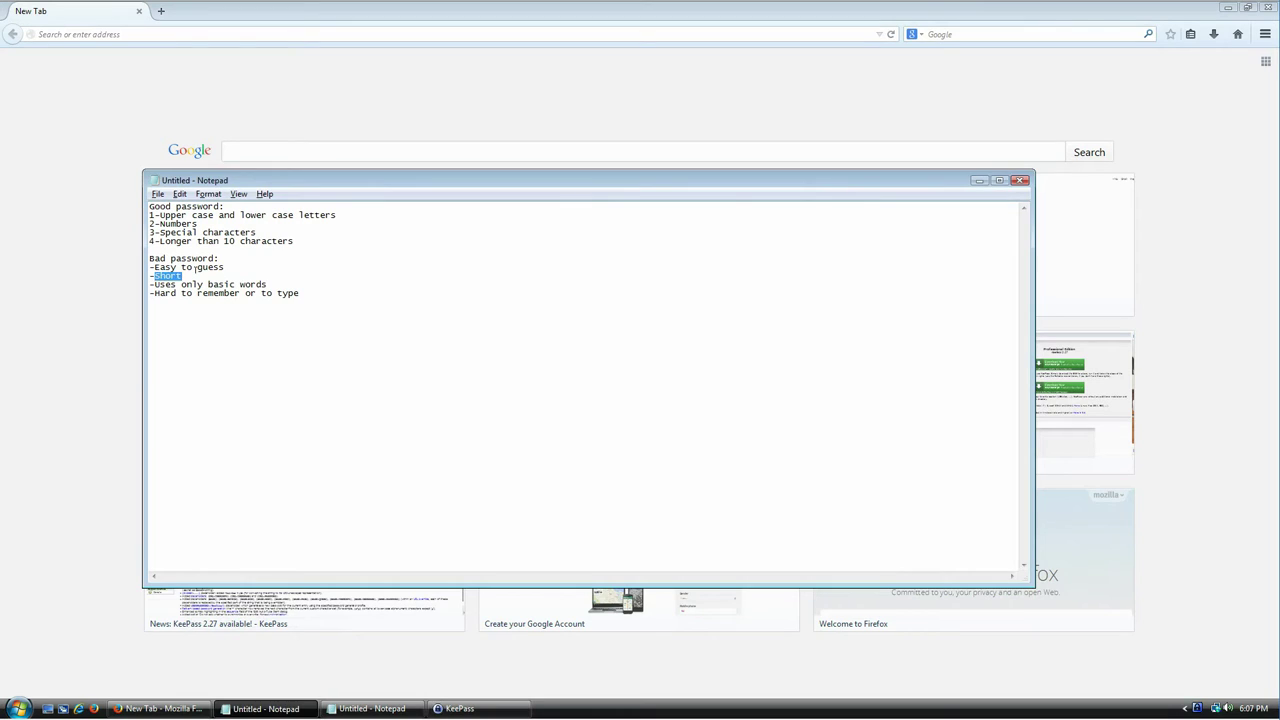
key(alt+Tab)
text(l)
text(ello)
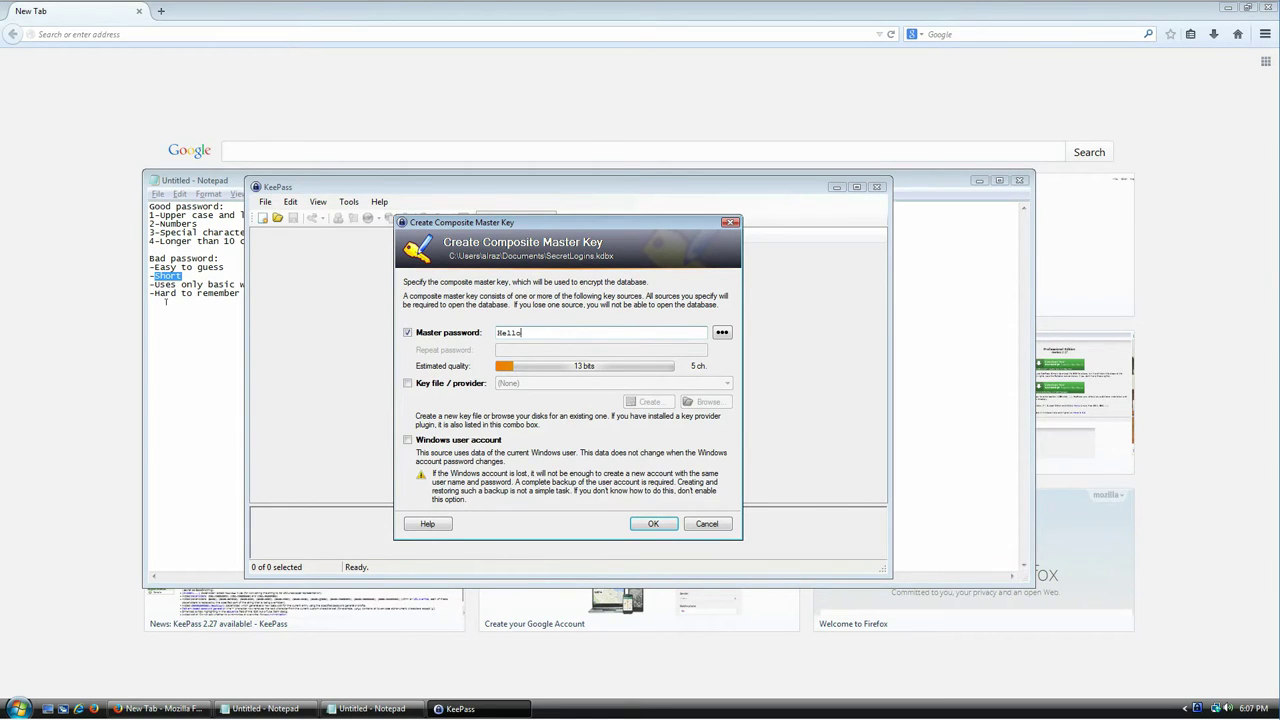
- Review the '-Hard to remember' and '-Uses only basic words' tips, then select the short password
click(202, 297)
drag(303, 292, 118, 289)
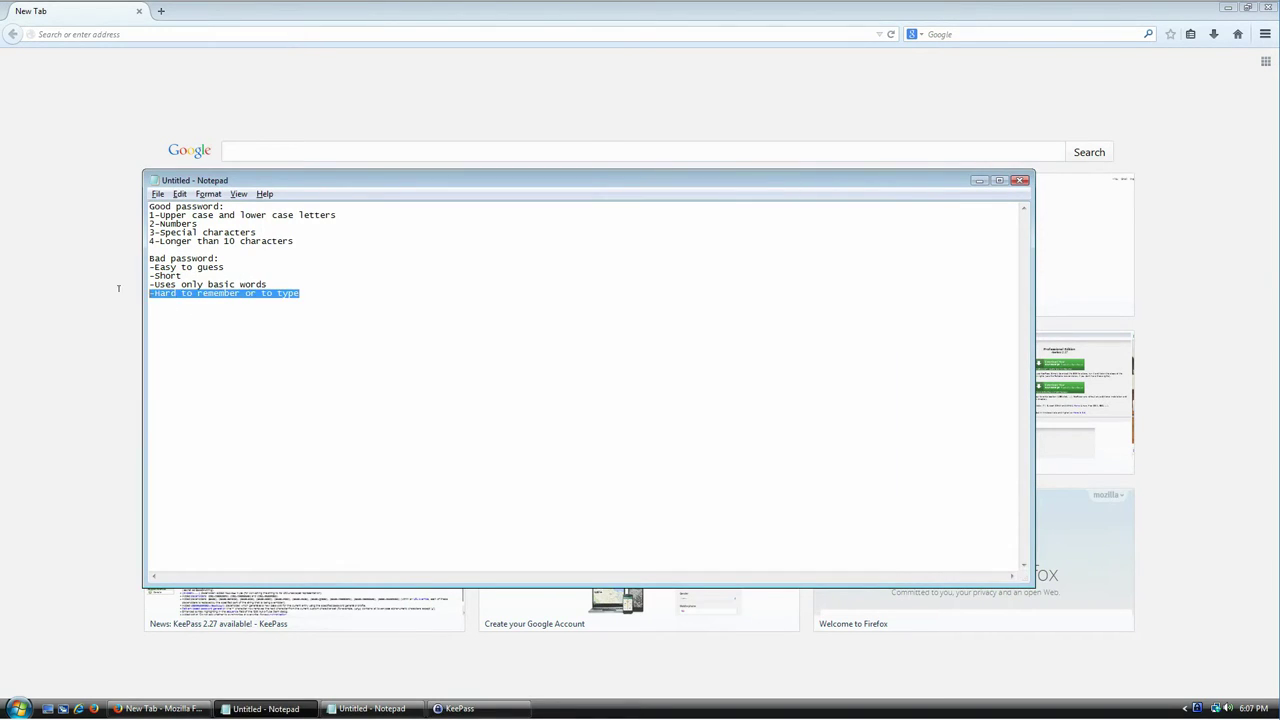
click(157, 285)
key(shift+End)
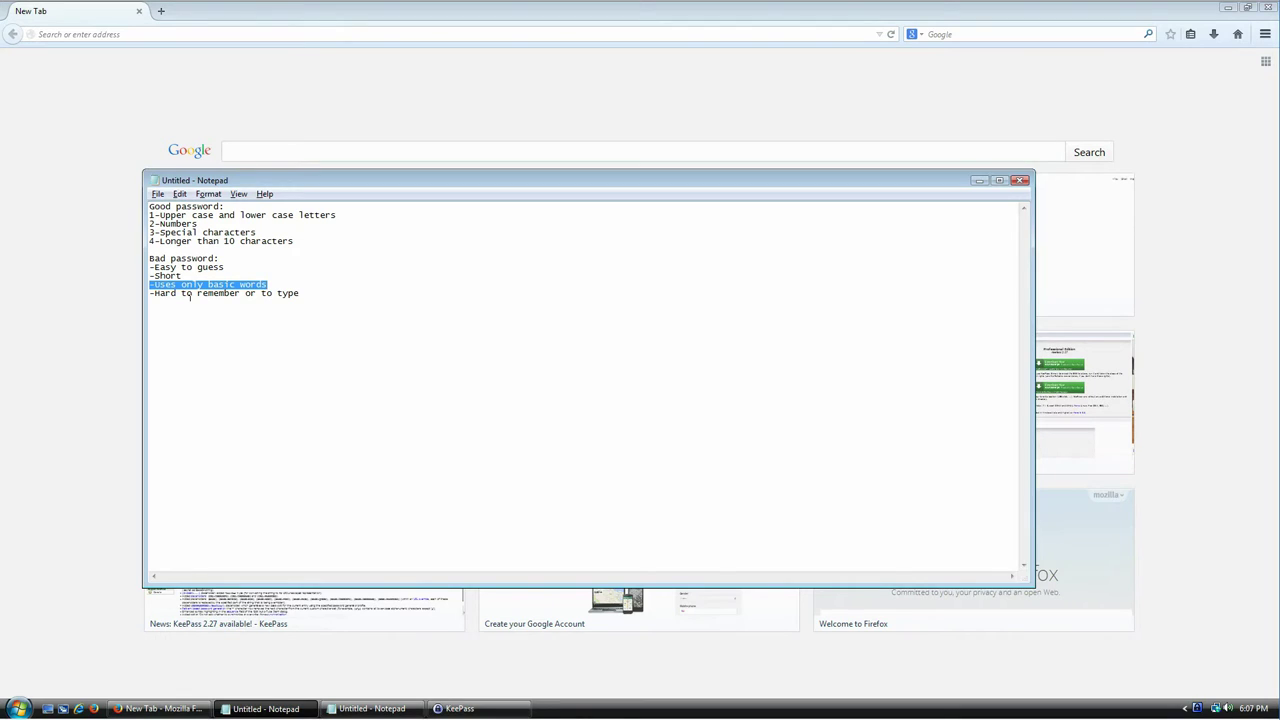
key(alt+Tab)
key(ctrl+a)
key(End)
key(ctrl+a)
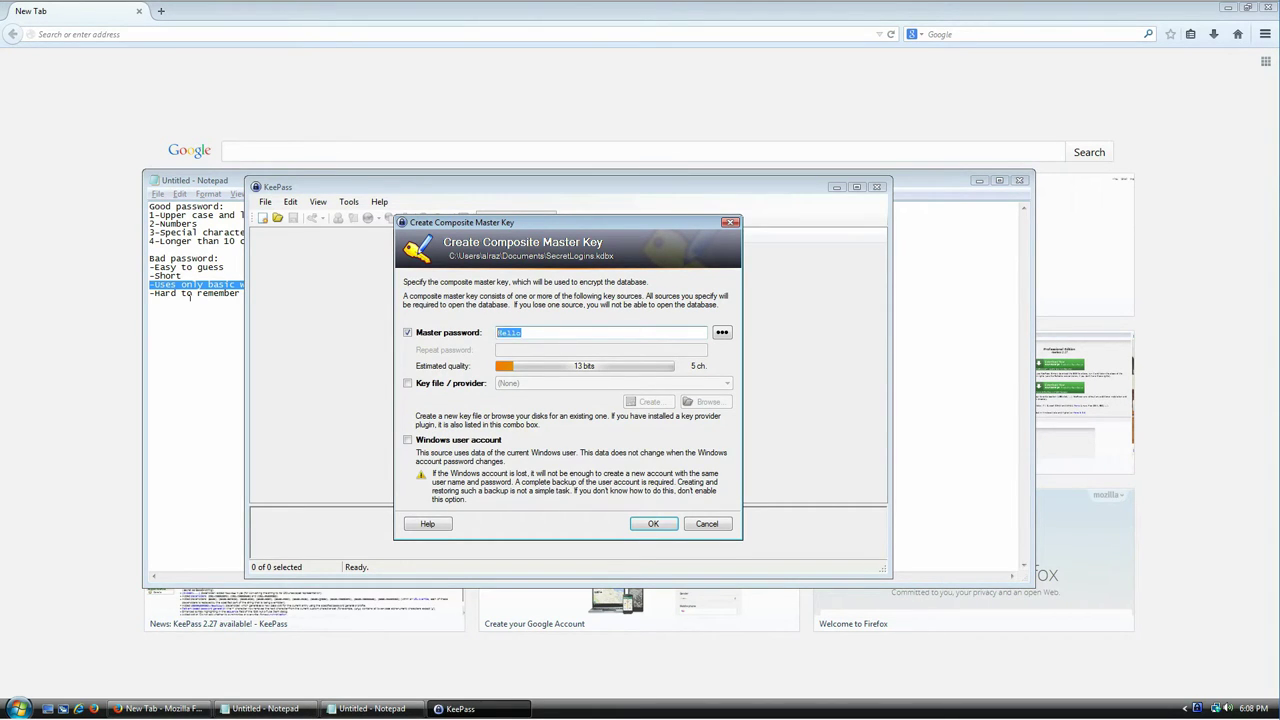
- Replace the weak password with a 24-character punctuated phrase rated 119 bits
key(BackSpace)
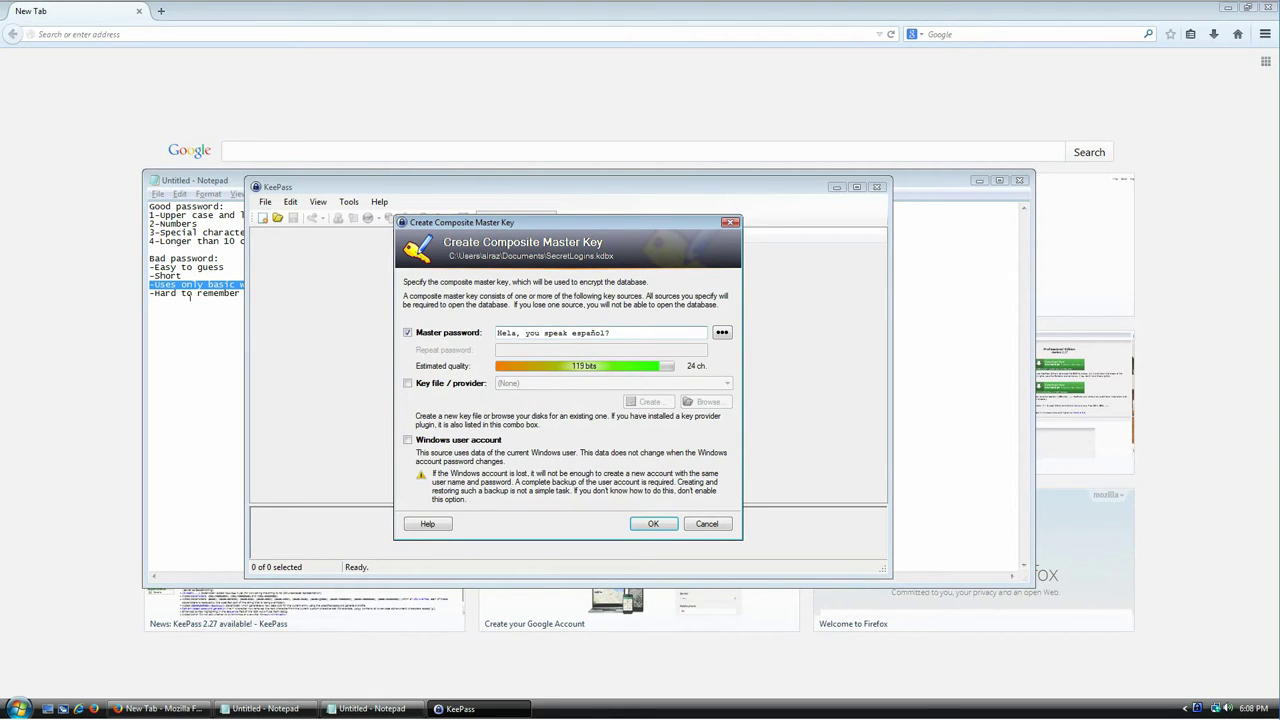
- Check the '-Hard to remember or to type' tip, then select the master password for replacement
key(alt+Tab)
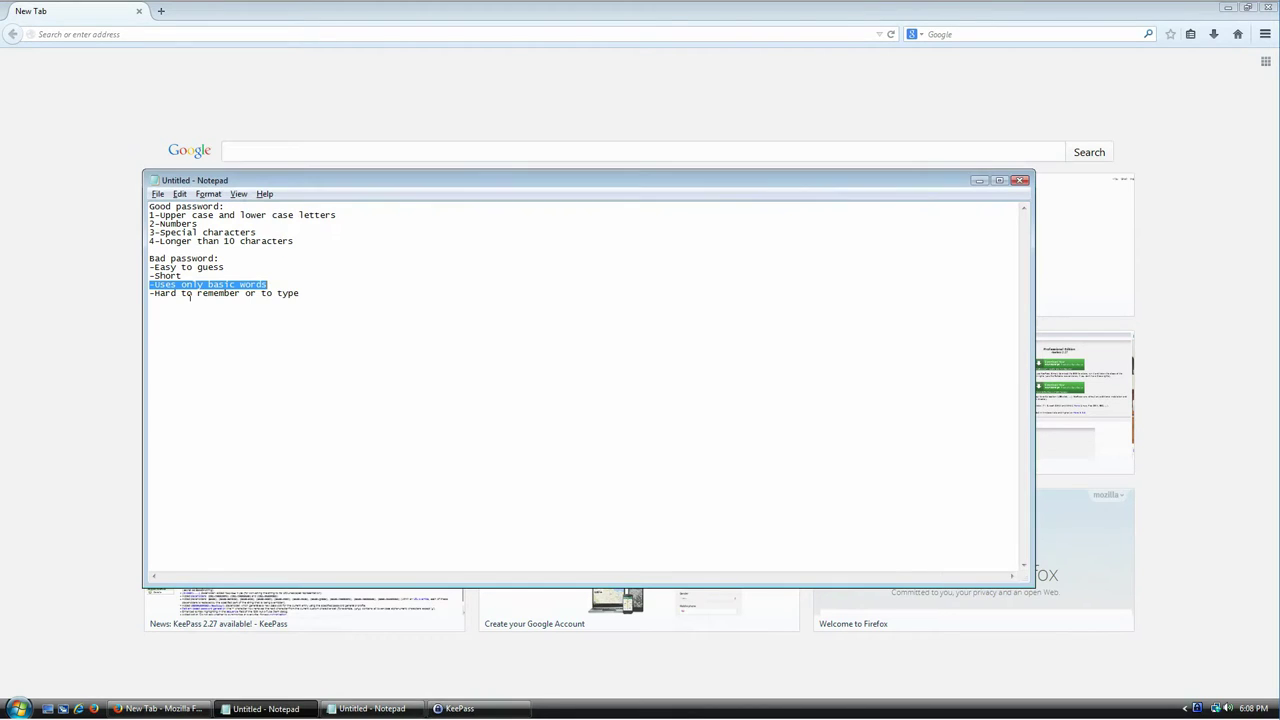
key(Down)
key(Home)
key(shift+End)
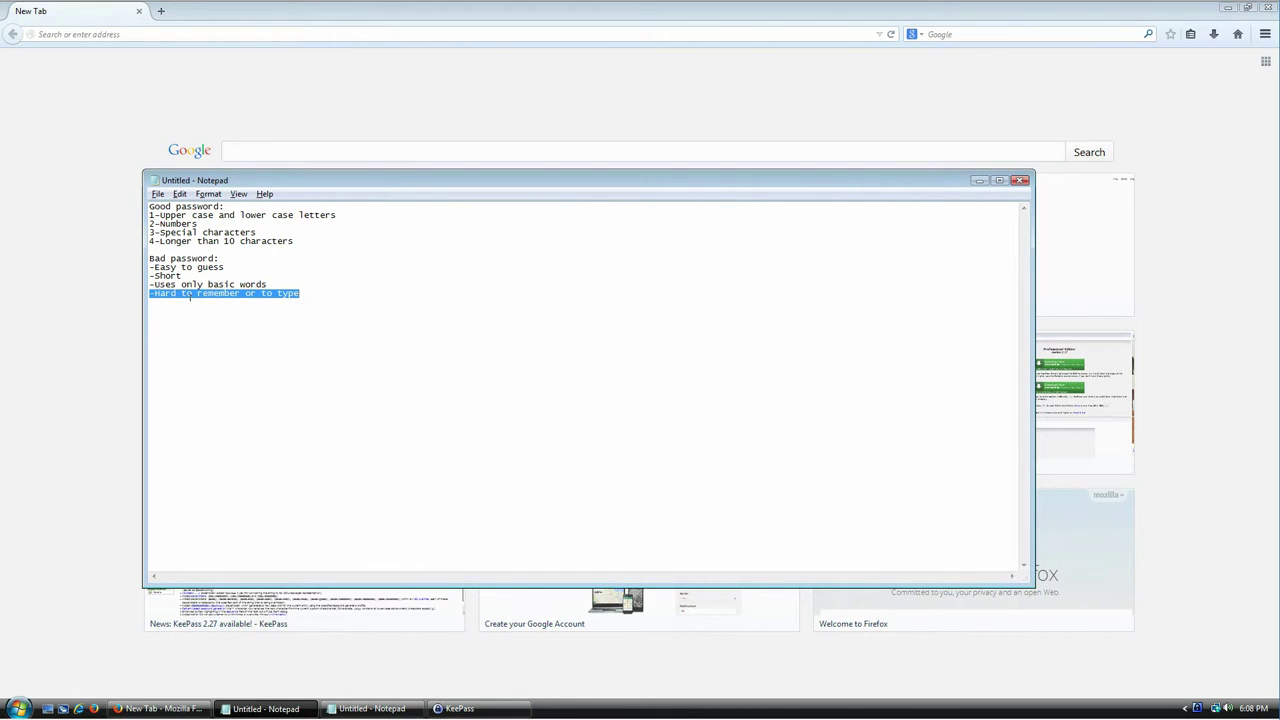
key(alt+Tab)
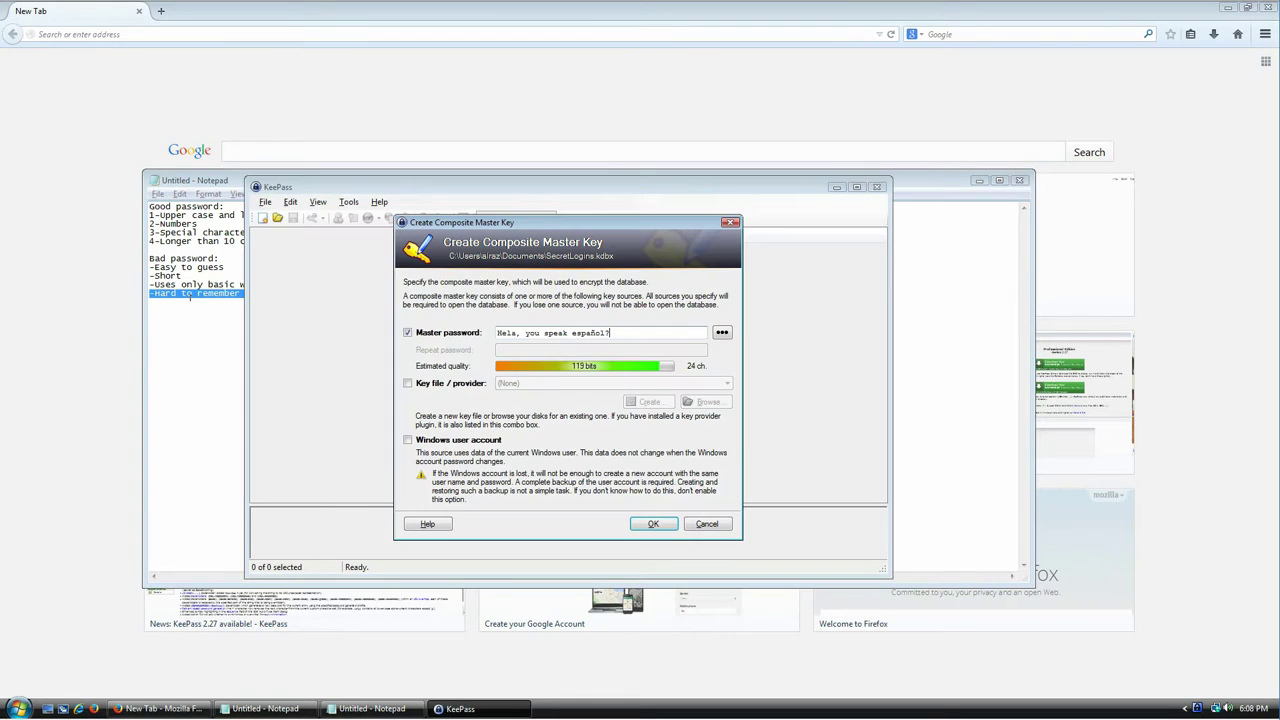
key(ctrl+a)
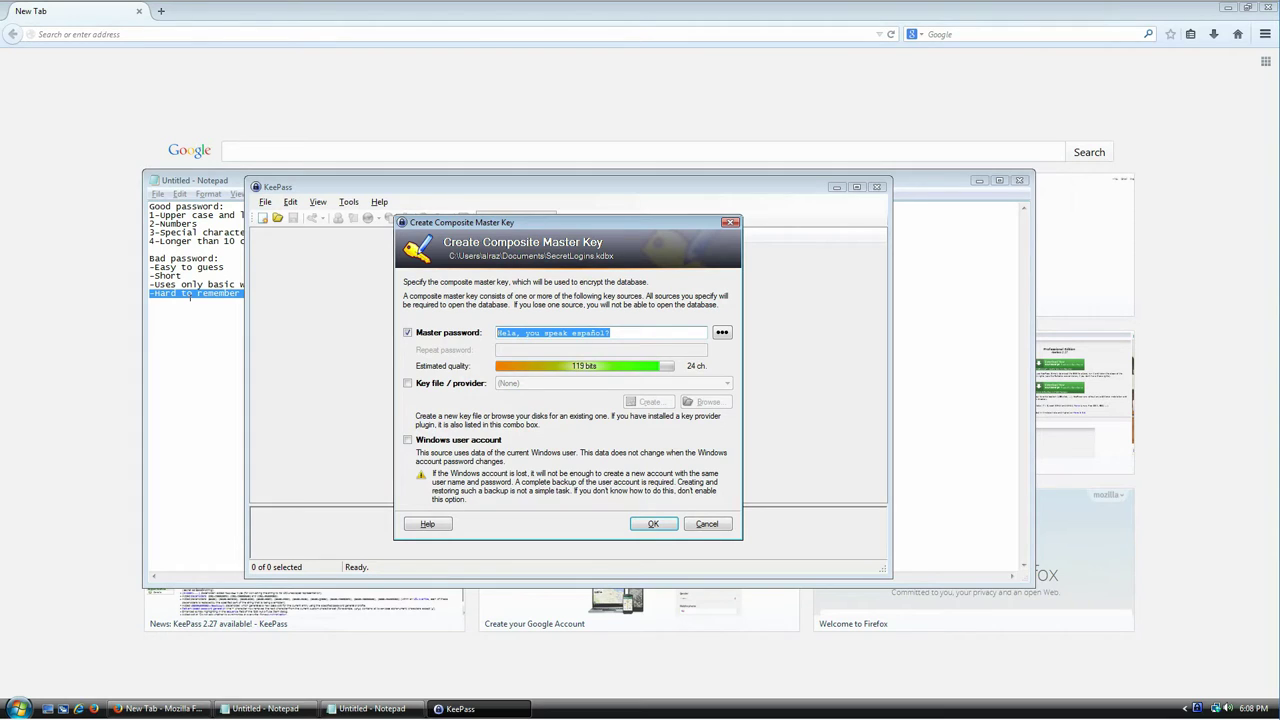
- Replace the master password with a 37-character passphrase ending in '!', rated 106 bits
key(BackSpace)
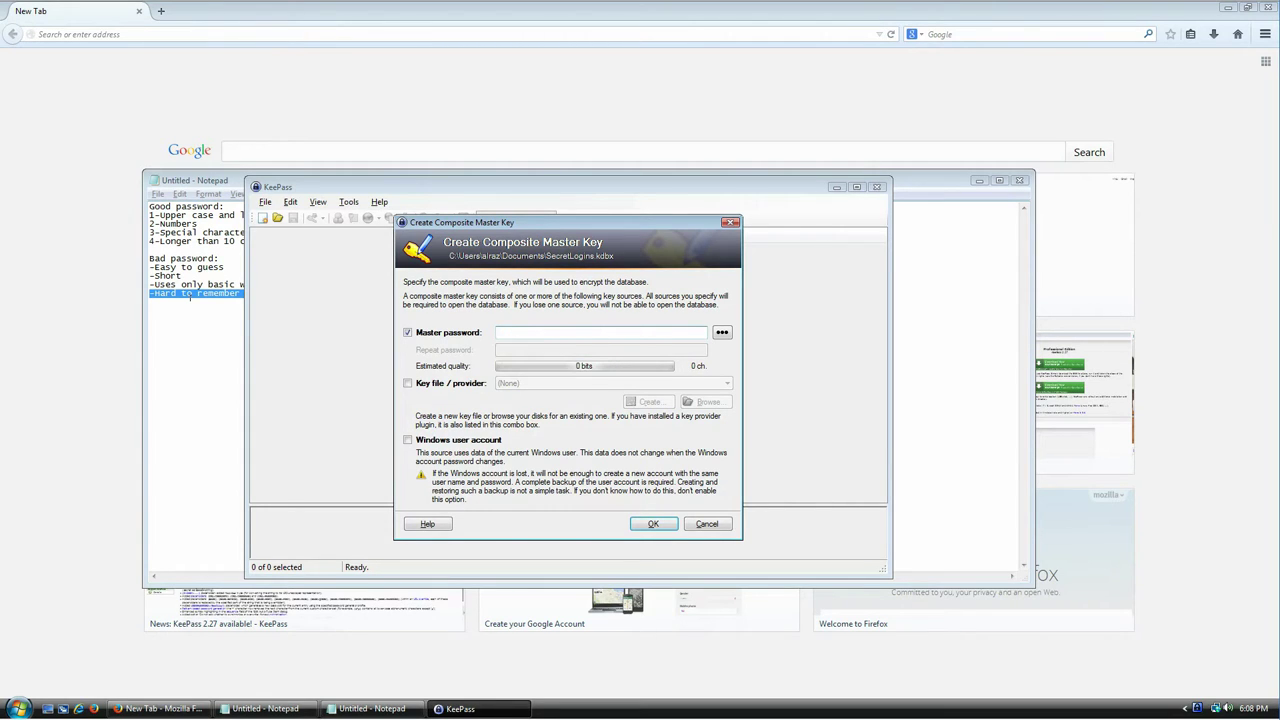
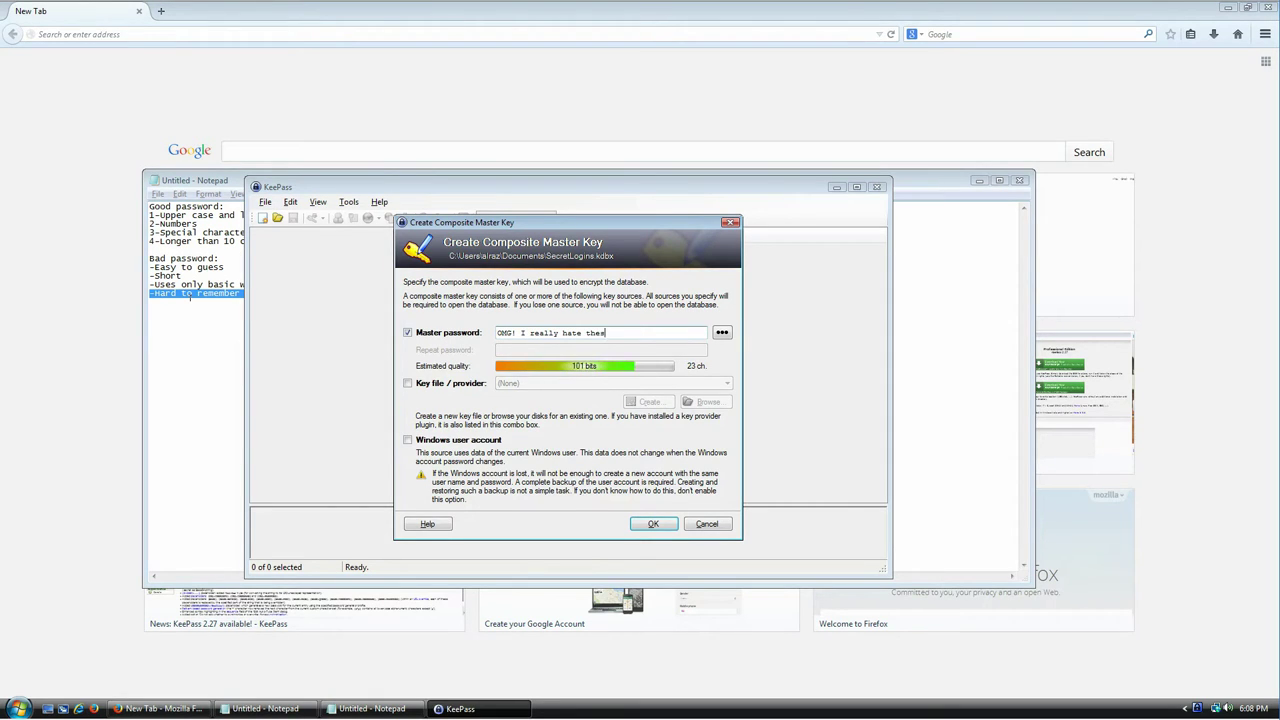
click(722, 334)
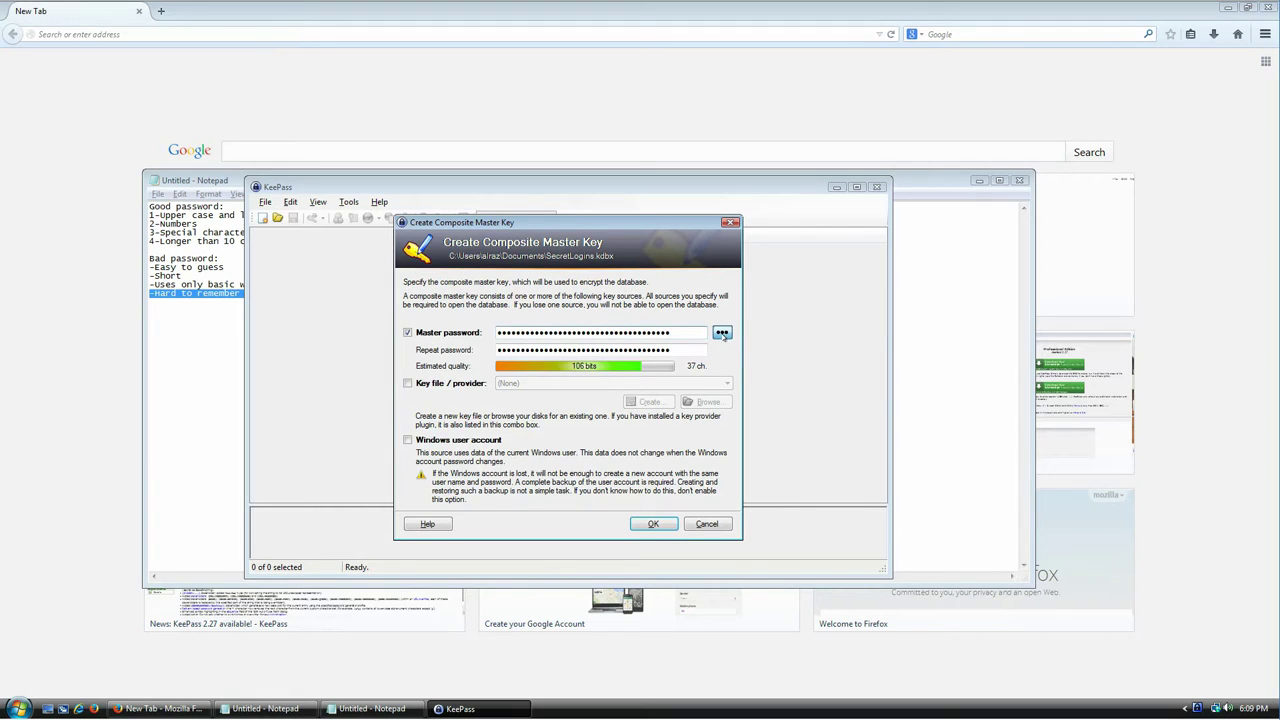
click(722, 334)
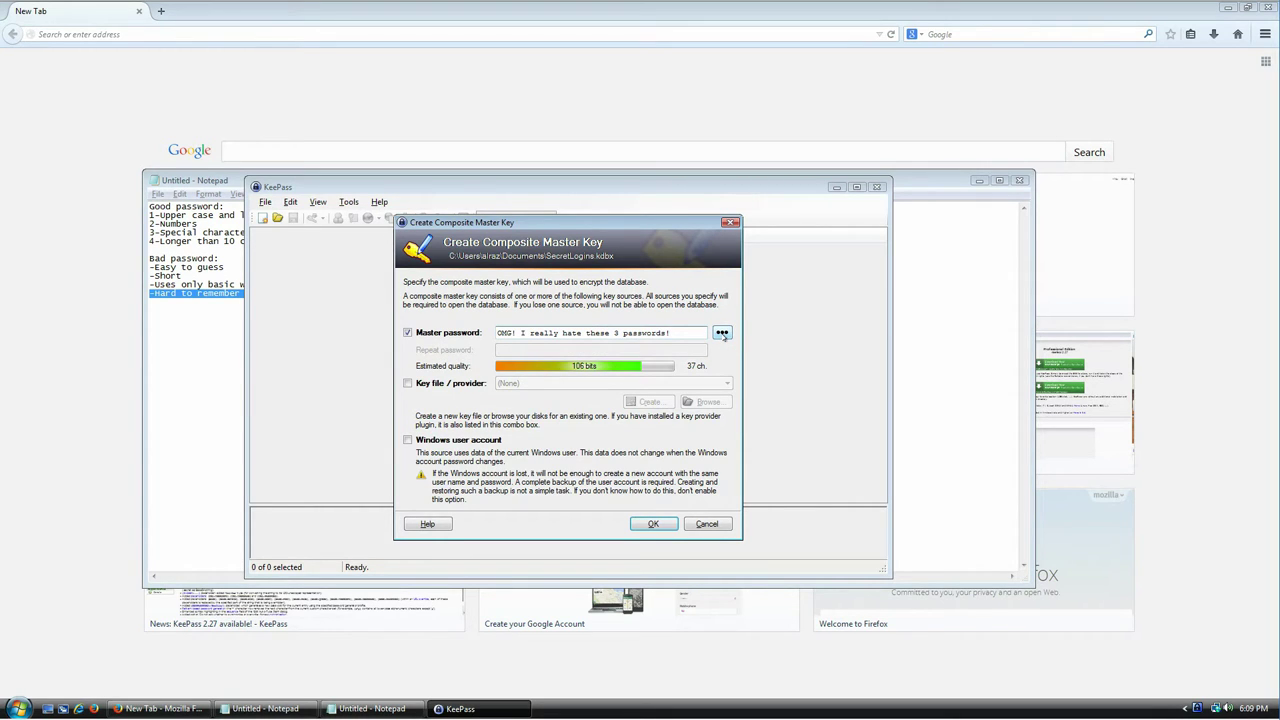
click(722, 334)
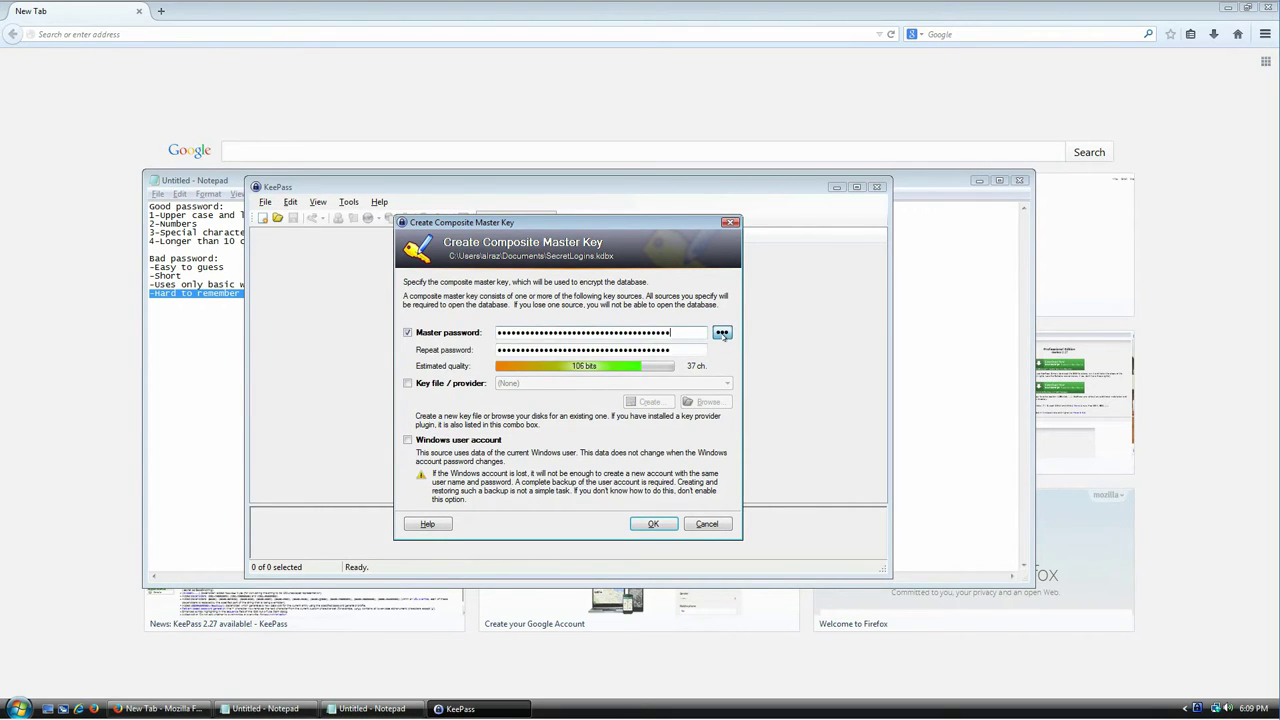
click(722, 334)
drag(702, 332, 496, 333)
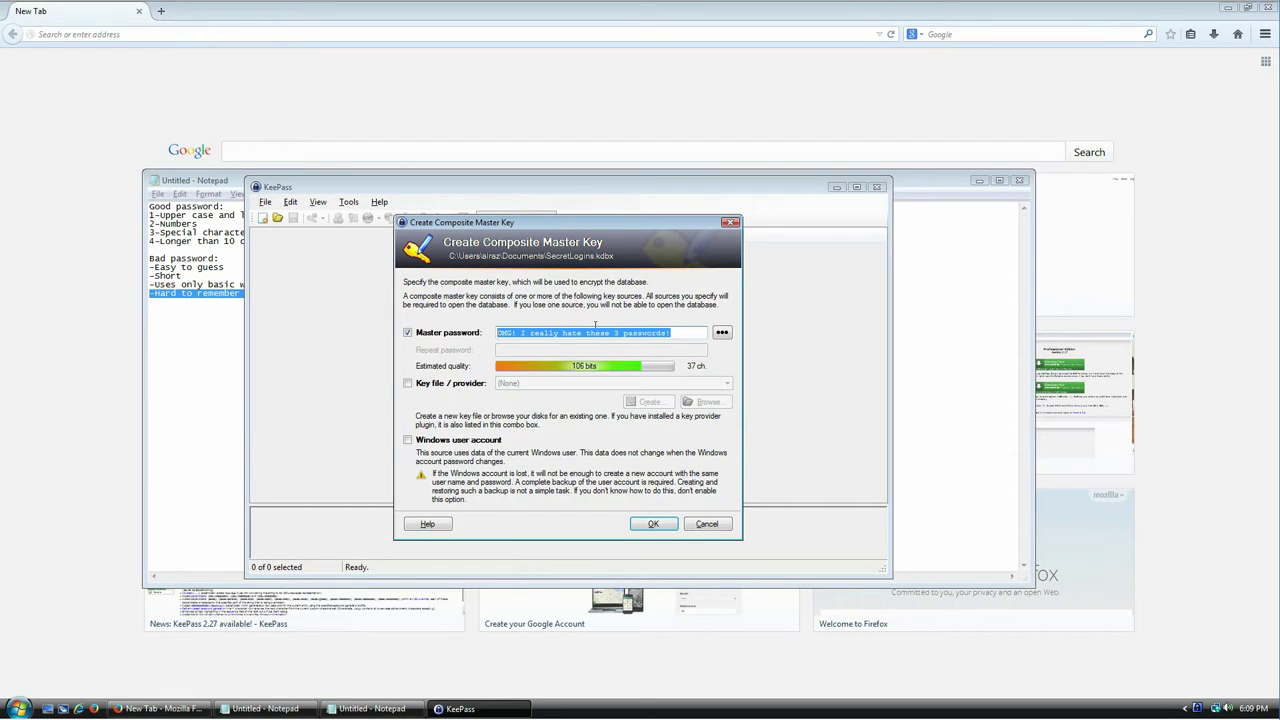
click(604, 333)
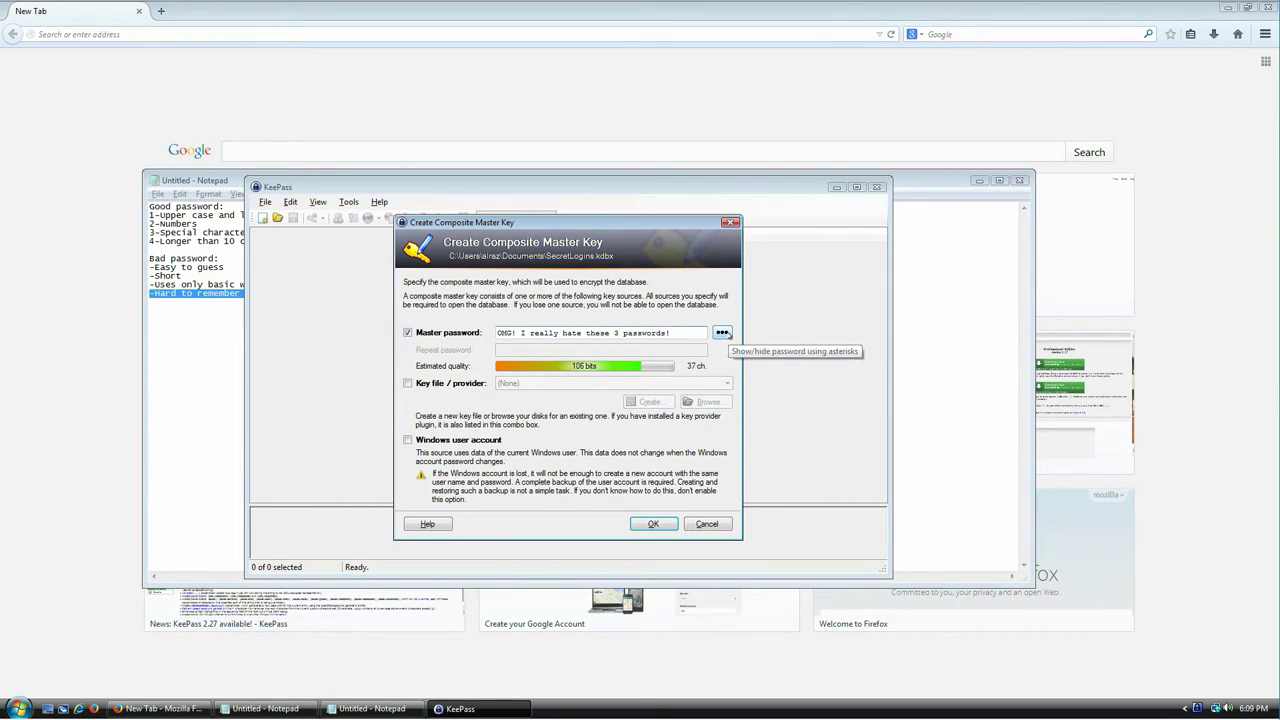
drag(673, 332, 592, 328)
click(636, 332)
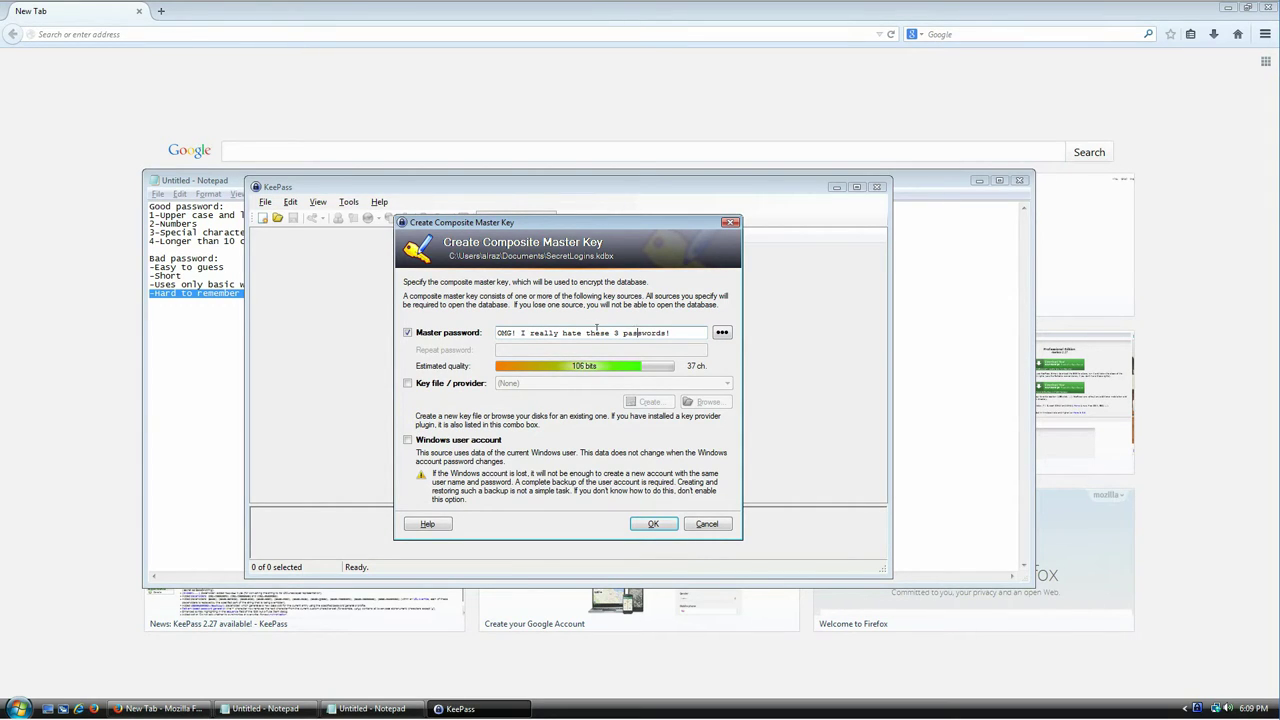
drag(588, 332, 640, 332)
click(668, 331)
drag(689, 327, 607, 332)
click(612, 332)
key(shift+Right)
click(679, 327)
drag(688, 331, 561, 340)
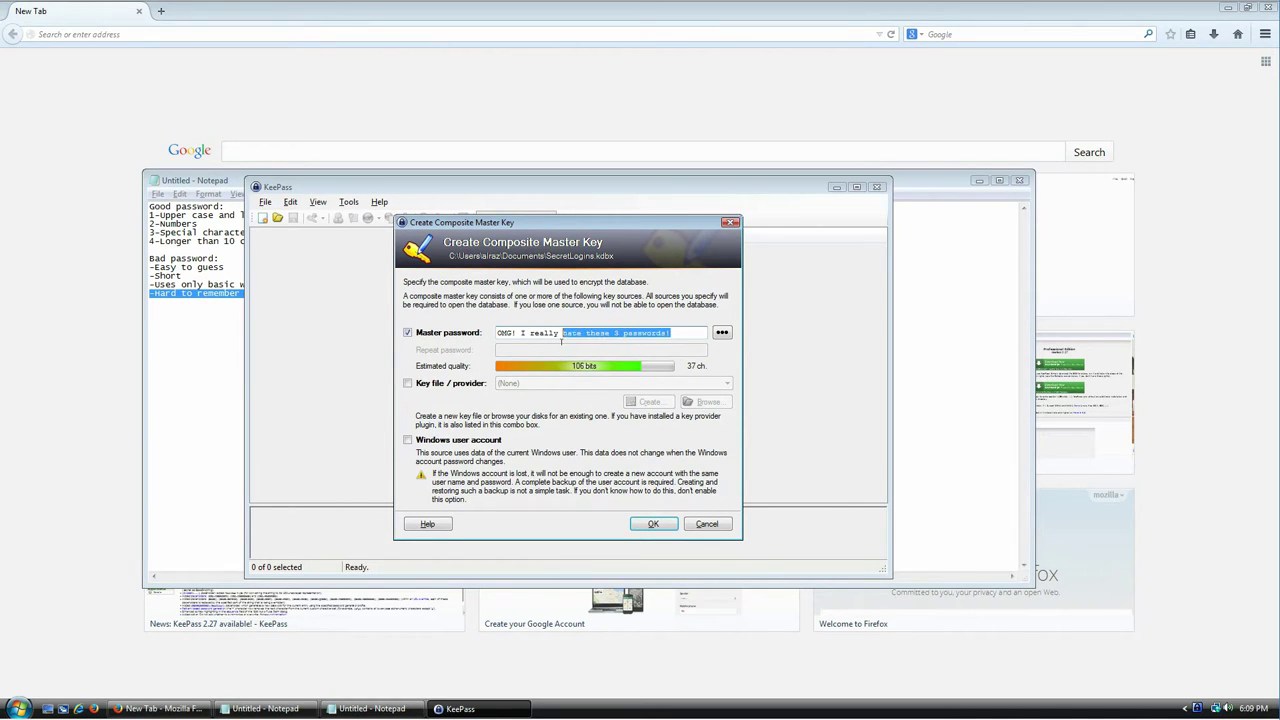
click(722, 332)
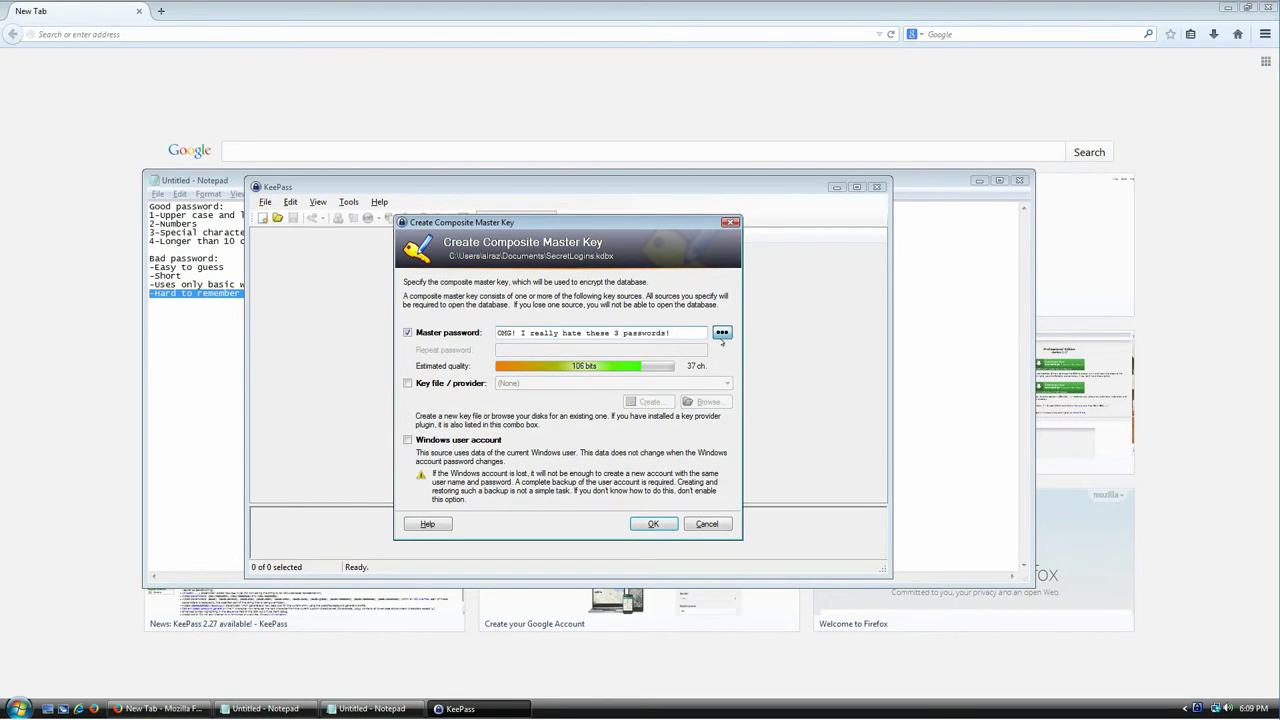
- Re-enter the 37-character passphrase in Repeat password and accept the master key
key(Tab)
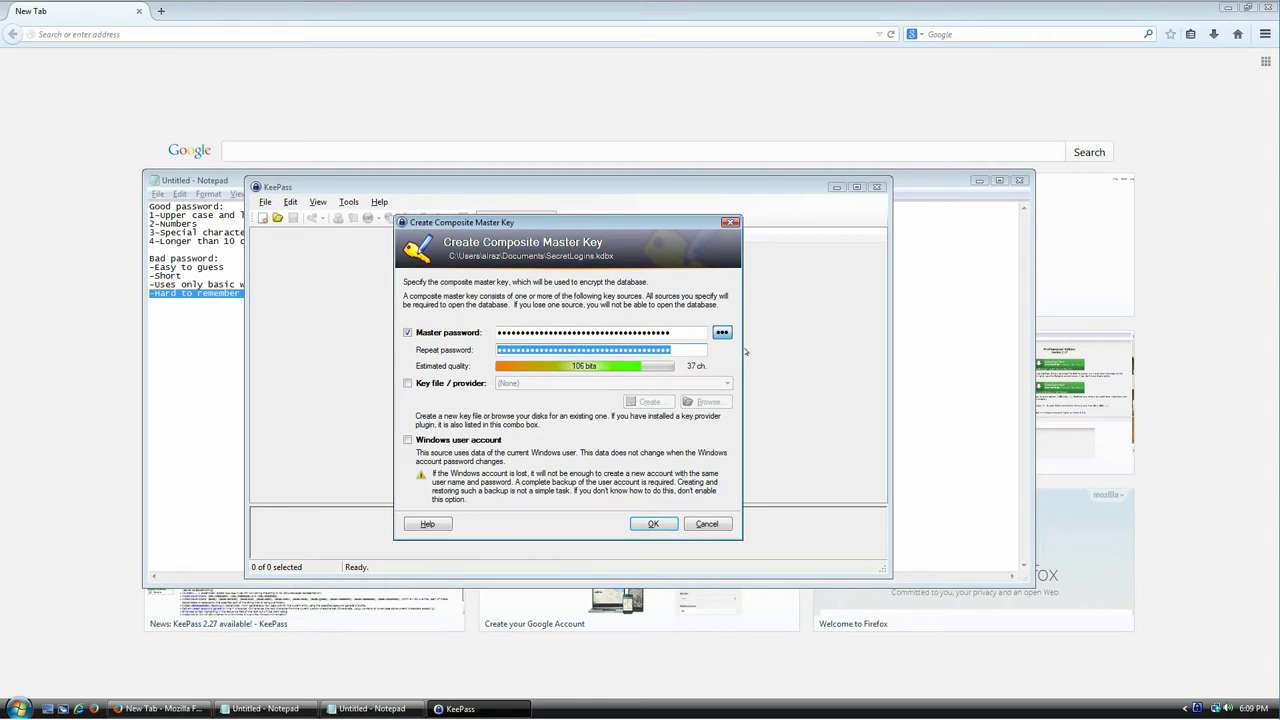
key(BackSpace)
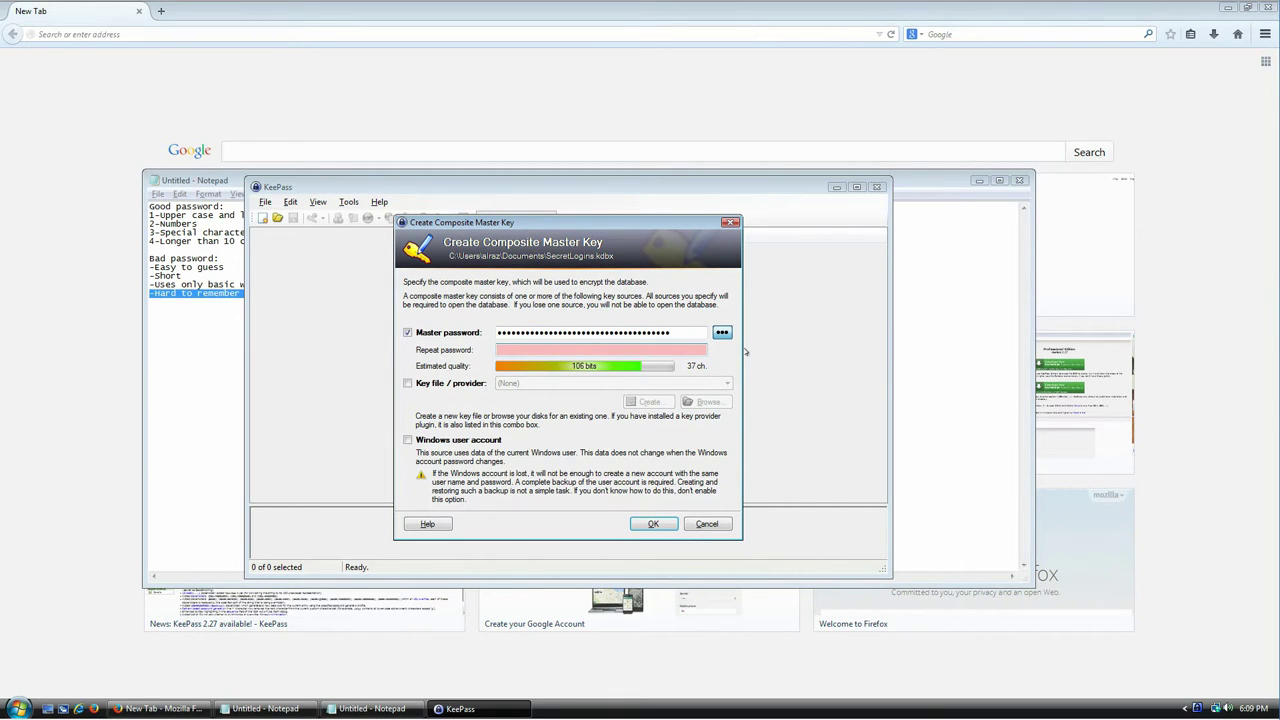
text(•••••••••••••••••••••••••••••••••••••)
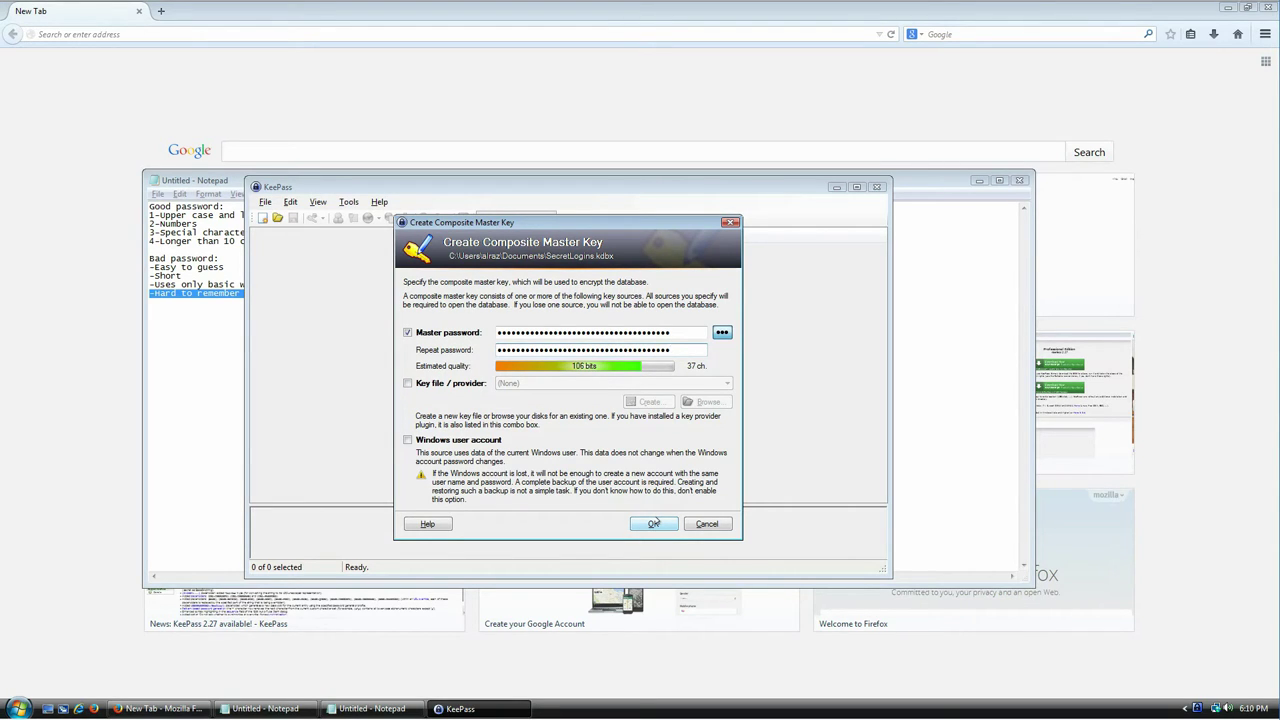
click(655, 523)
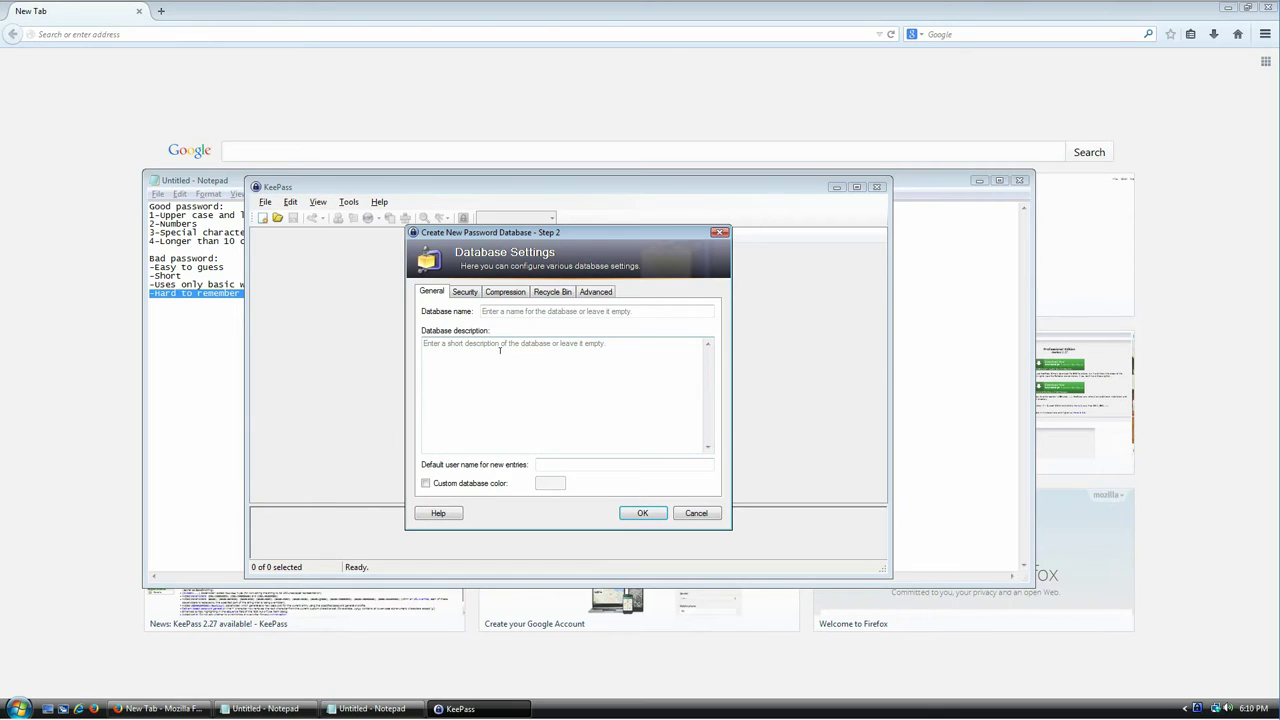
- On the Security tab, change key transformation rounds from 6000 to 6854912 for a one-second delay
click(468, 292)
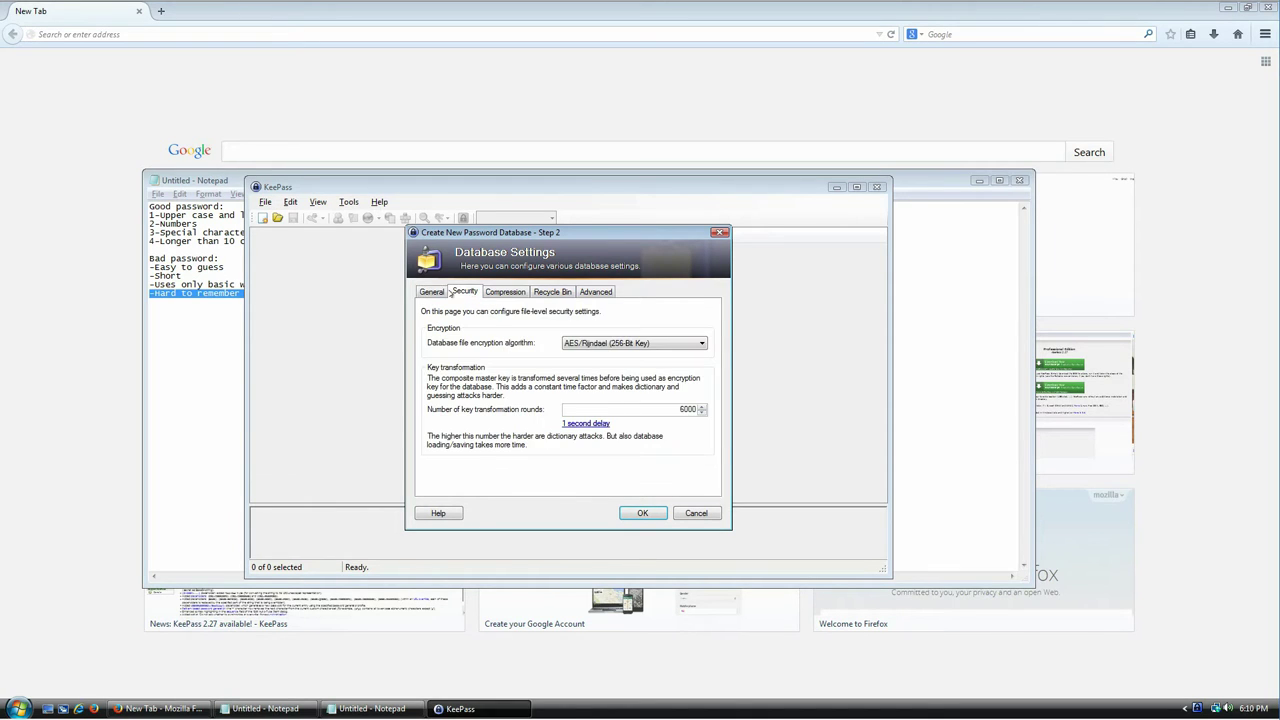
click(441, 291)
click(464, 291)
drag(636, 408, 722, 400)
click(586, 424)
drag(659, 410, 710, 416)
click(659, 410)
- Look through the Compression, Recycle Bin and Advanced database settings tabs
click(506, 293)
click(551, 293)
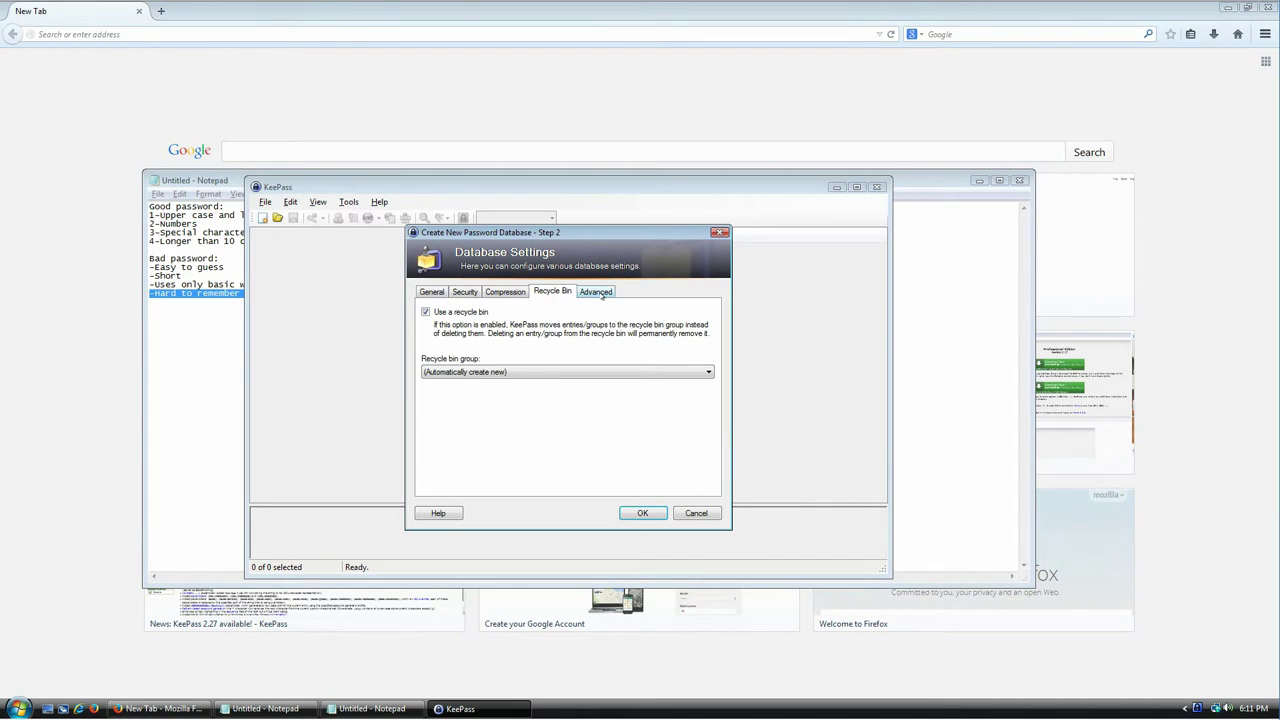
click(598, 292)
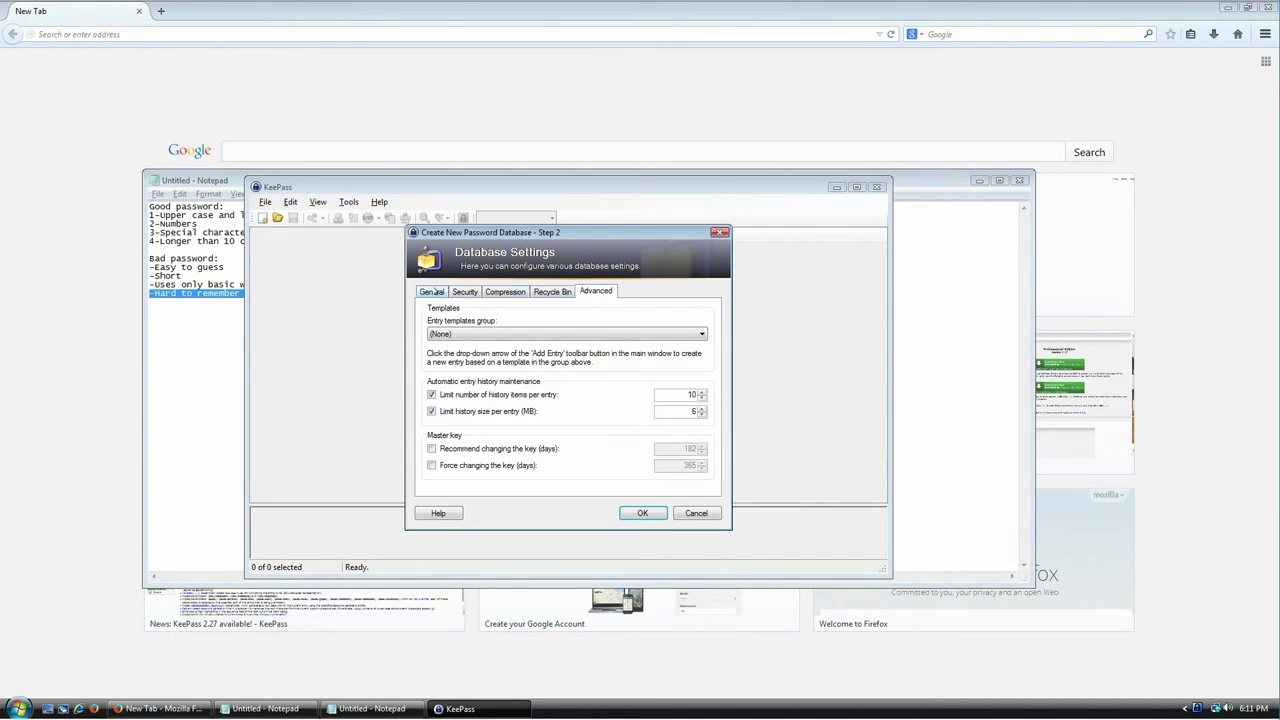
click(432, 291)
- Name the database 'My data', describe it as storing login information, and finish creation
click(532, 311)
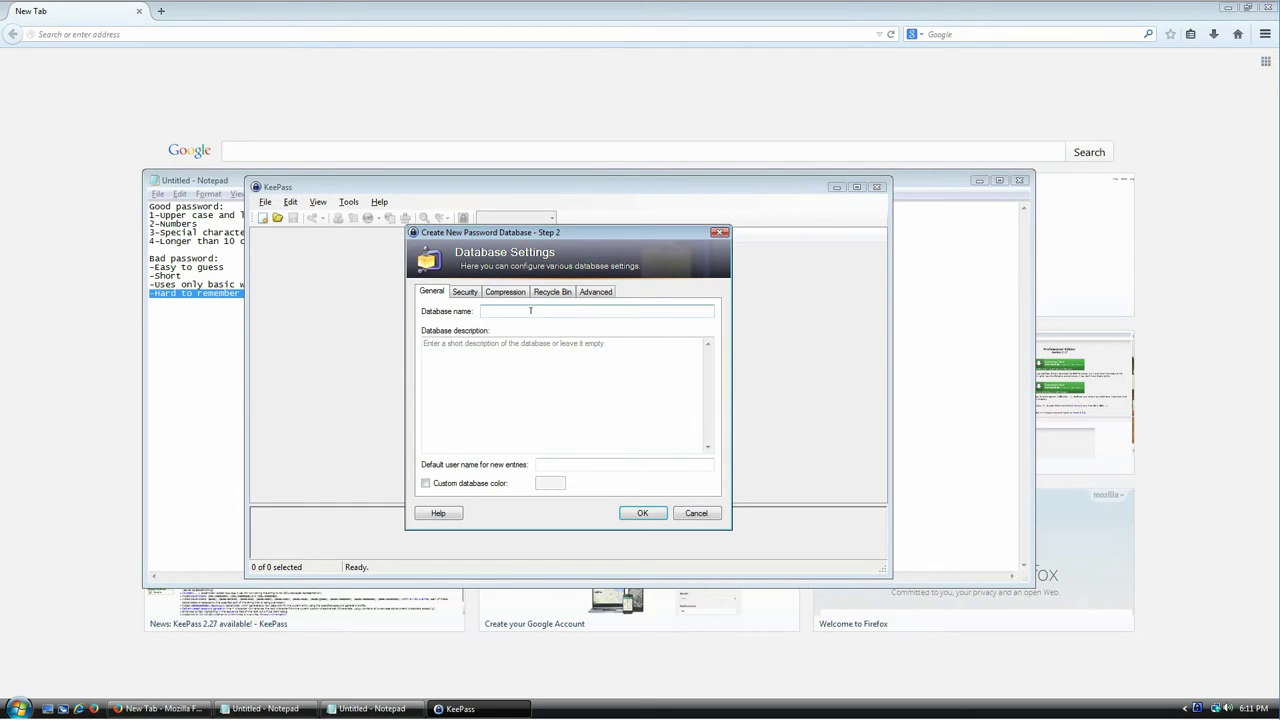
text(My data)
click(561, 392)
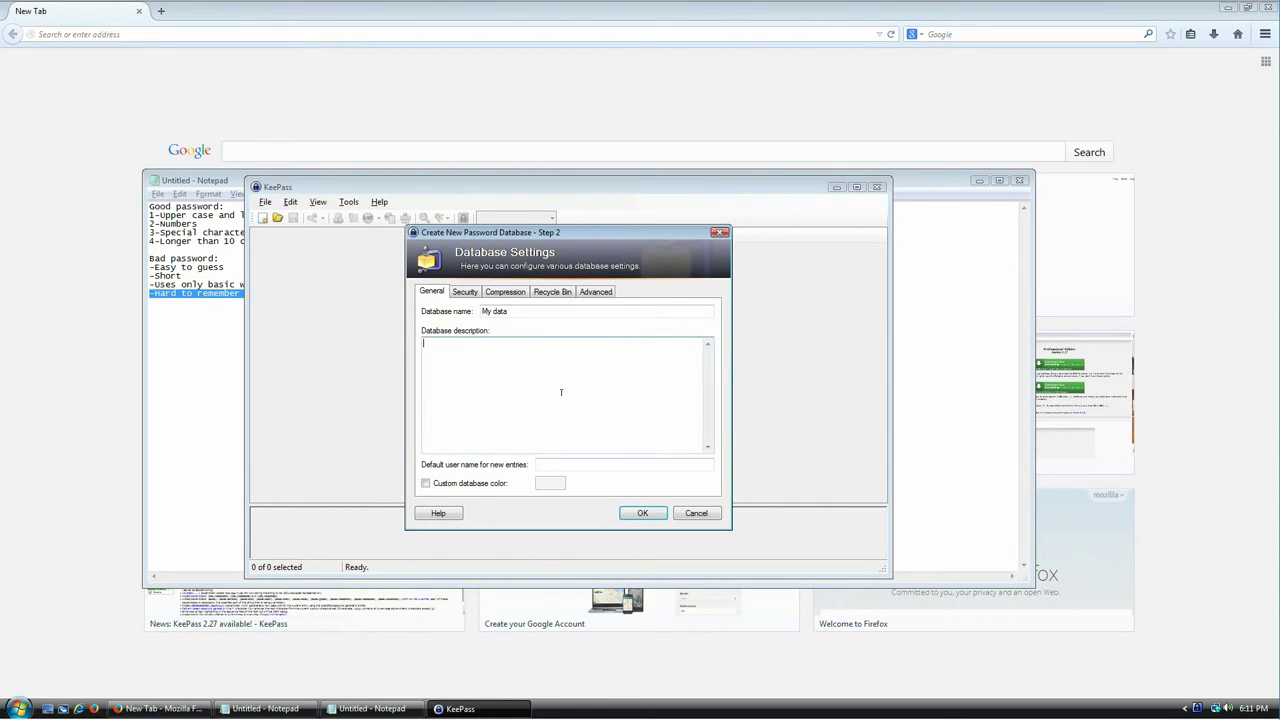
text(I use this database to store login information because I feel like it.)
click(642, 513)
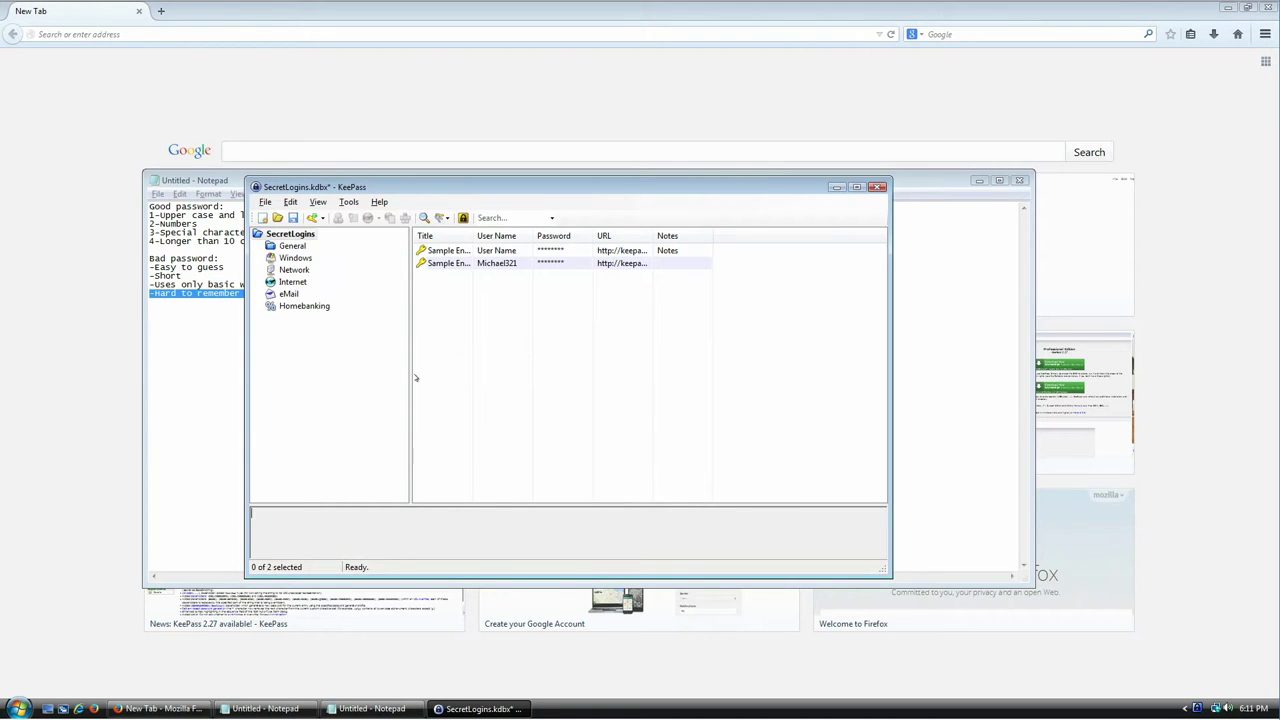
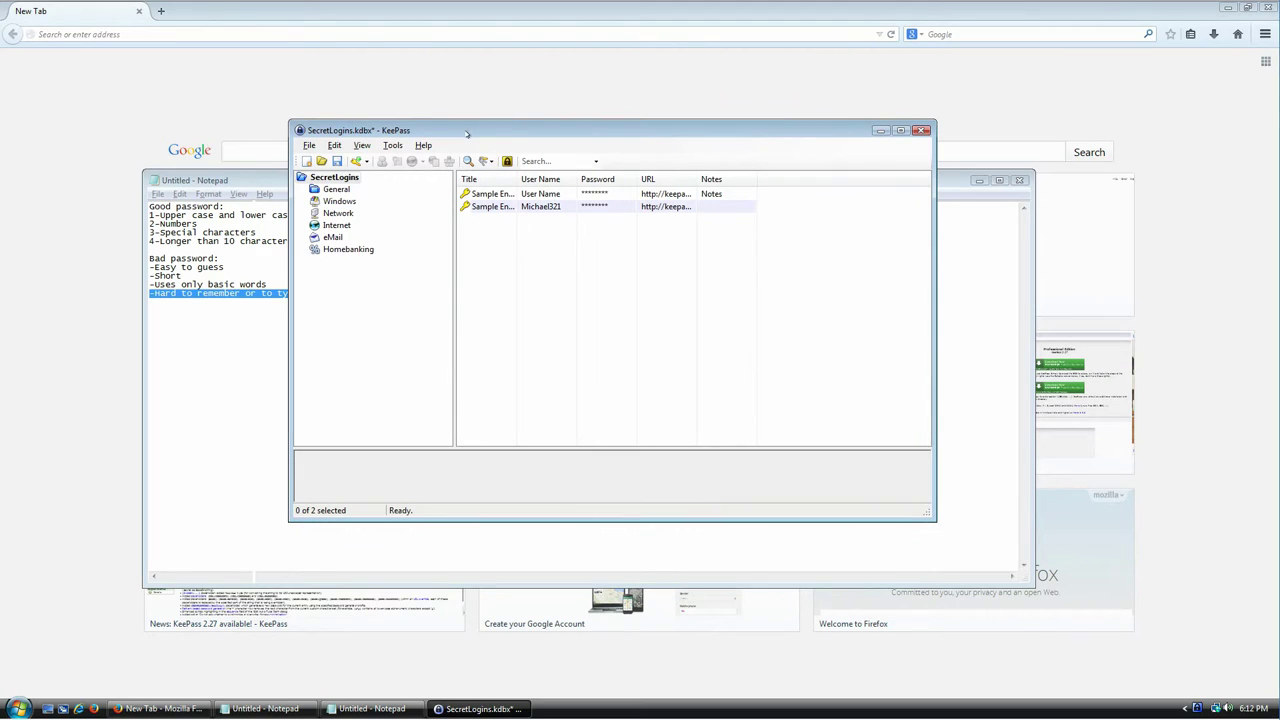
- Widen the Title column and inspect Sample Entry in the editor, closing it without changes
double_click(516, 179)
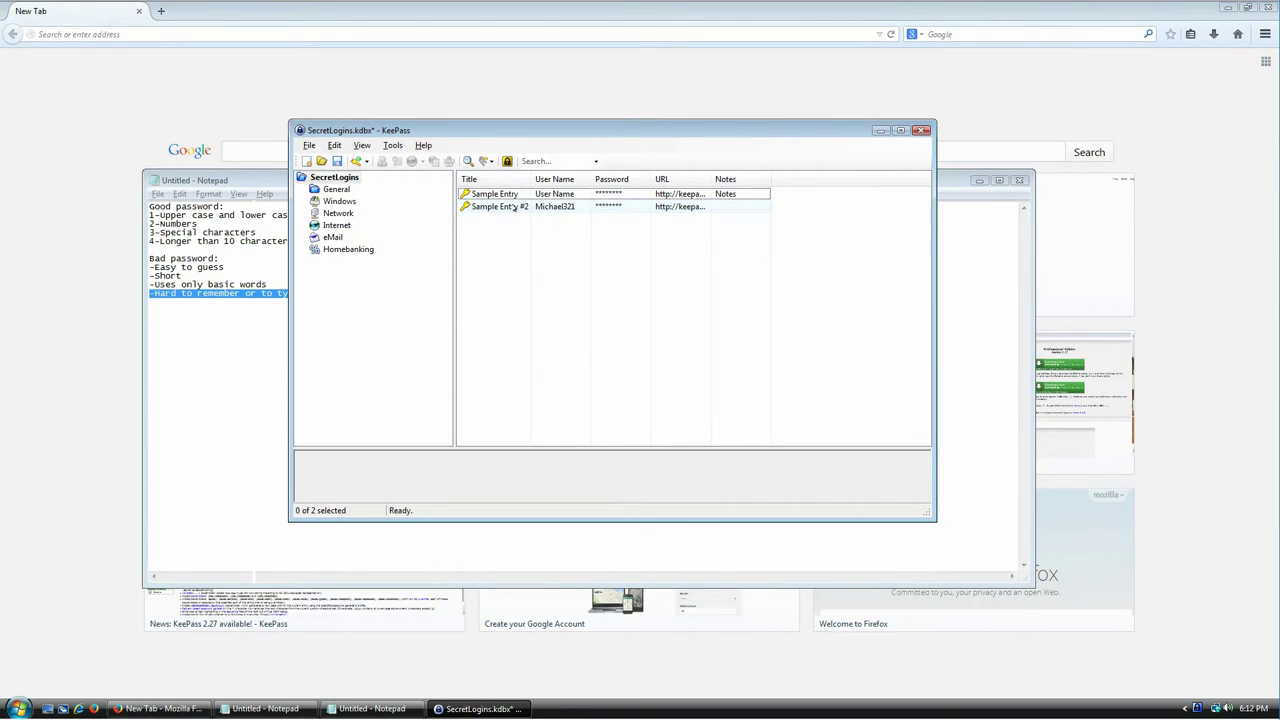
click(510, 197)
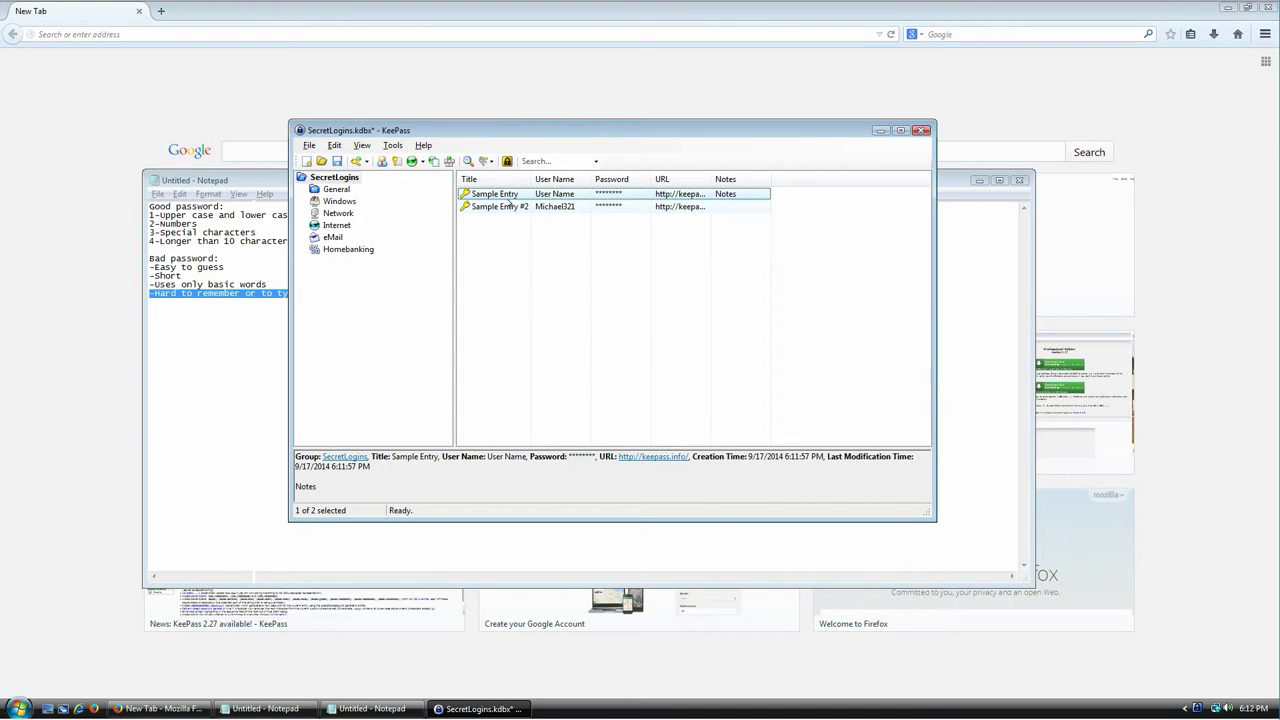
double_click(510, 193)
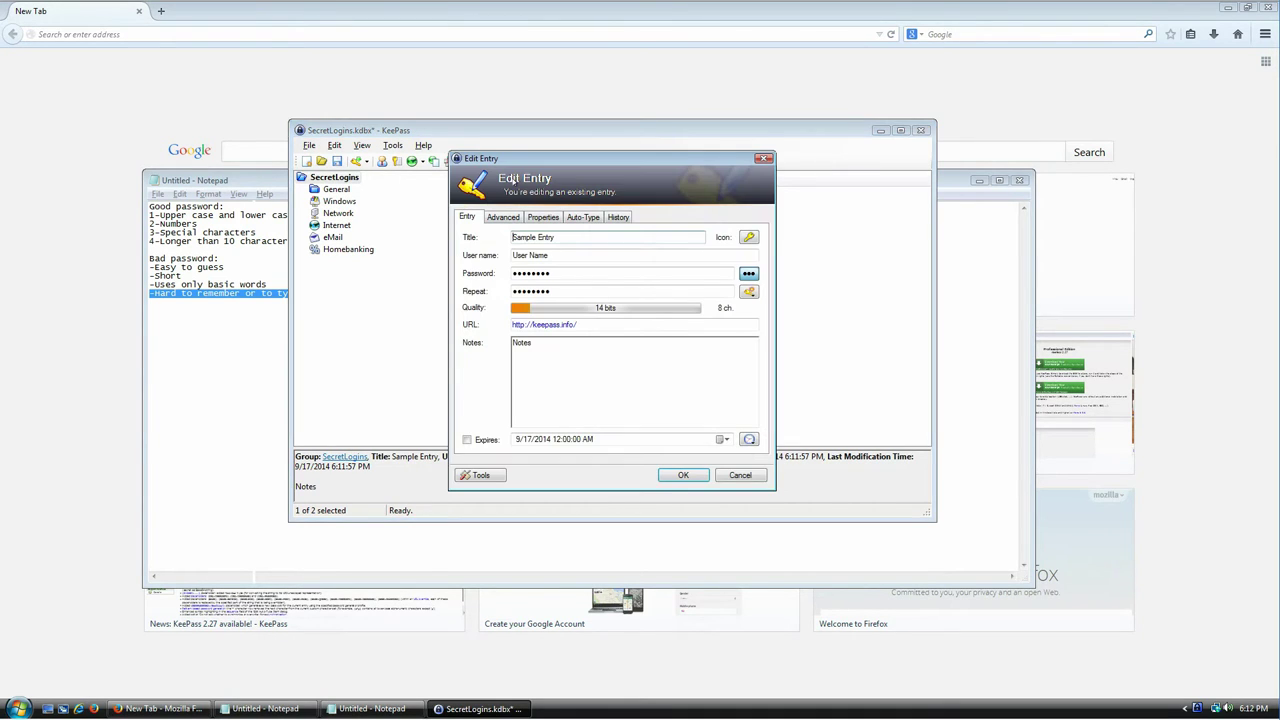
drag(560, 209, 577, 248)
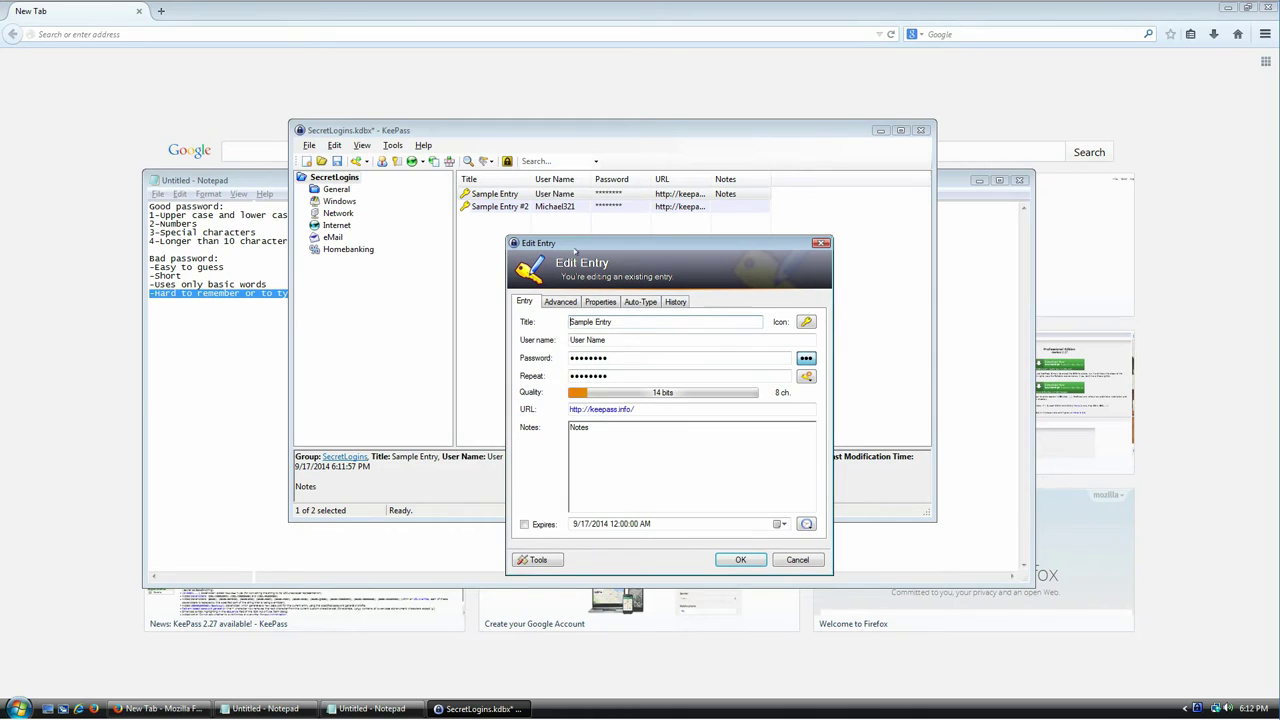
click(821, 243)
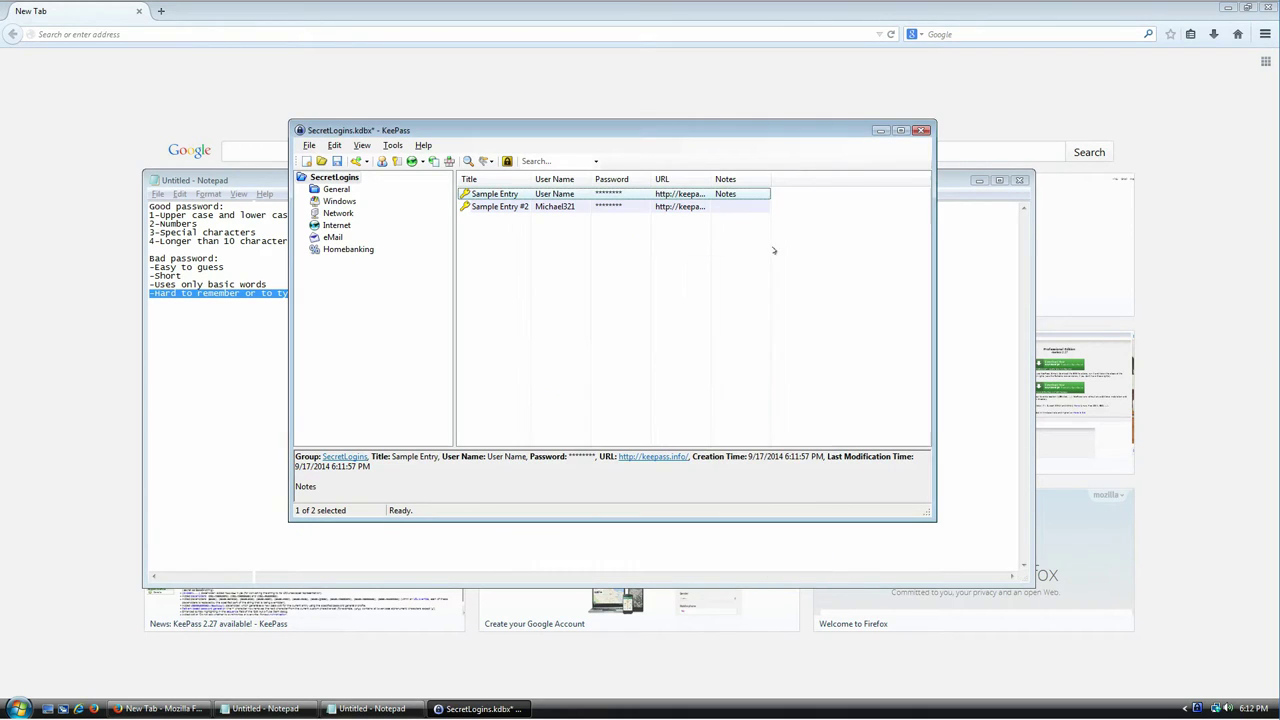
double_click(490, 196)
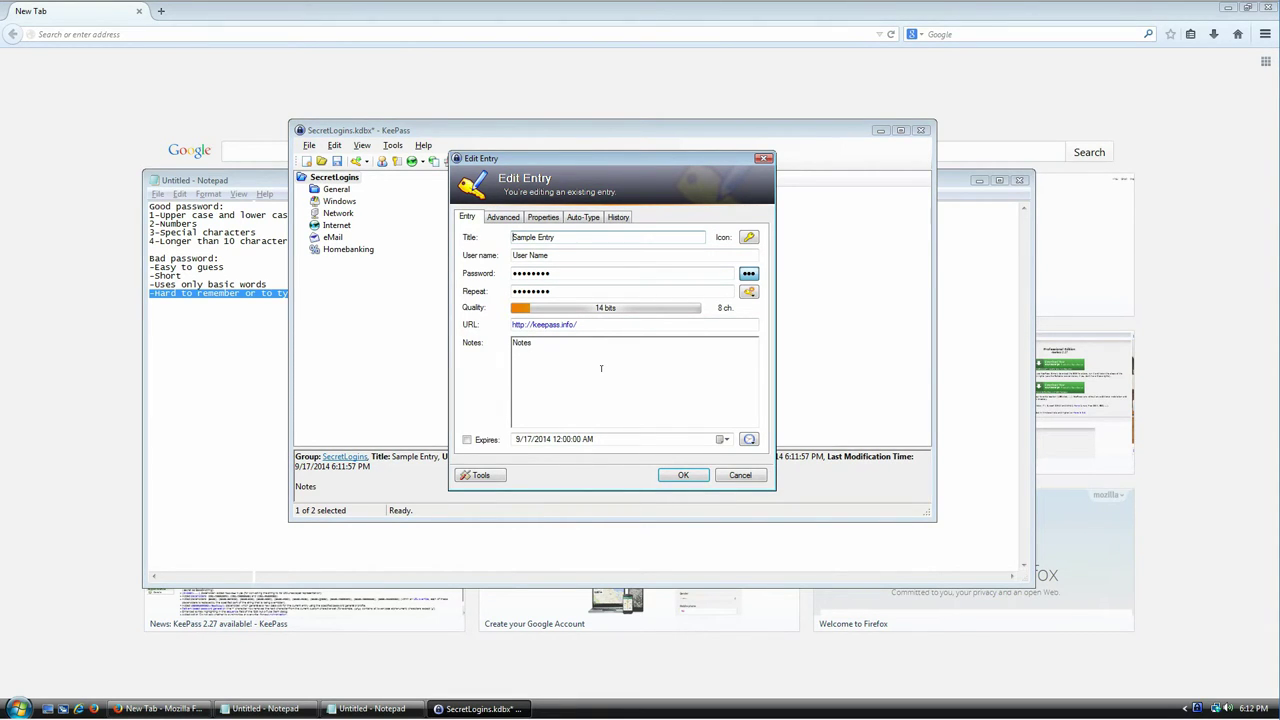
key(Escape)
- Move both sample entries to the Recycle Bin and minimize Notepad
key(shift+Down)
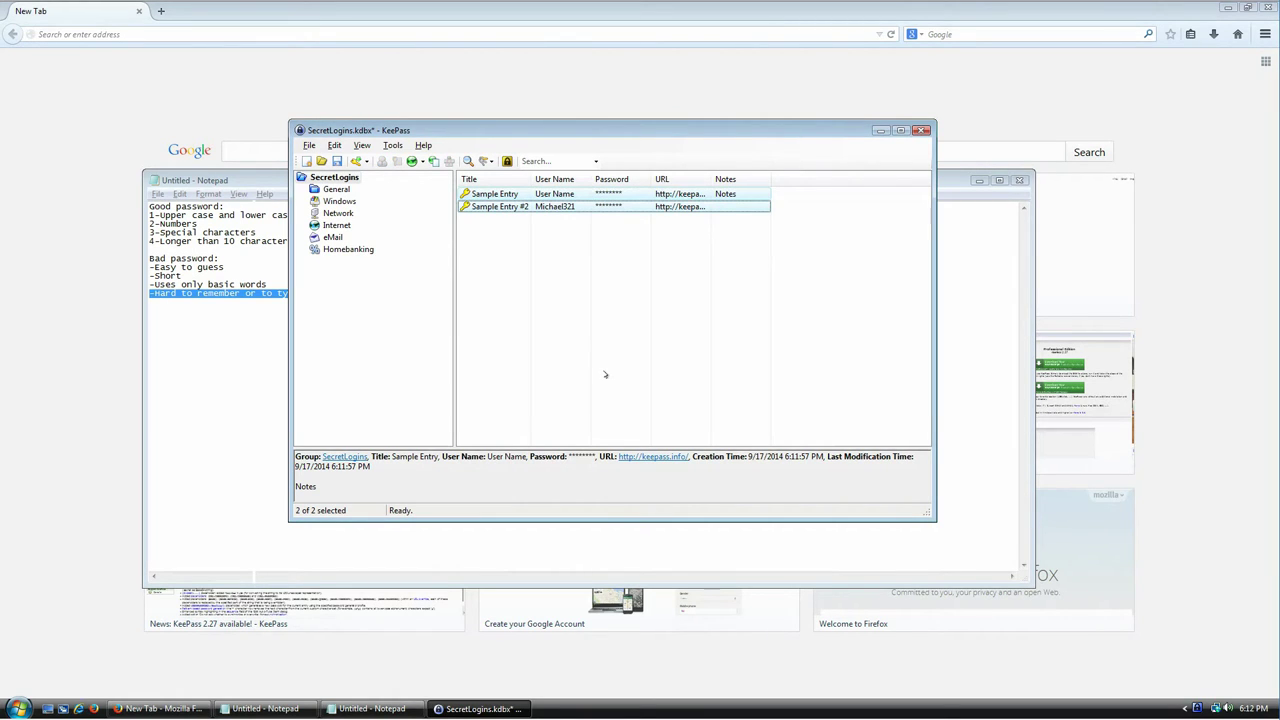
key(Delete)
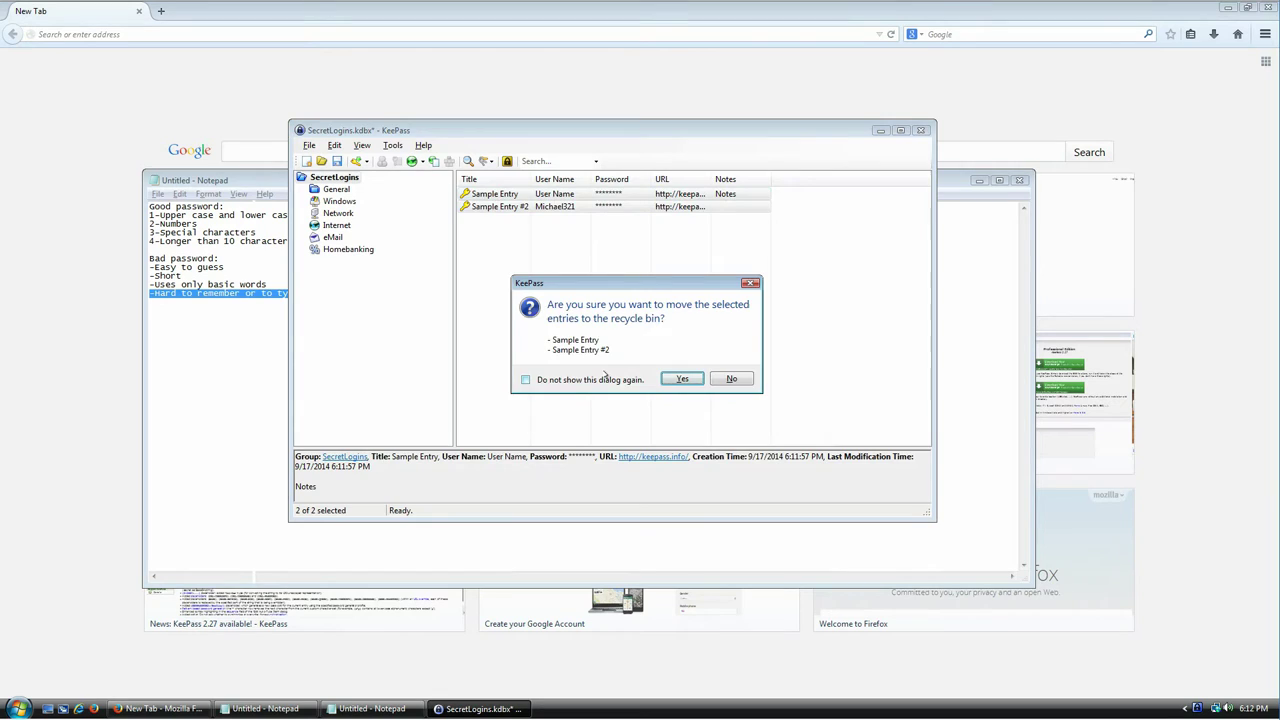
key(Return)
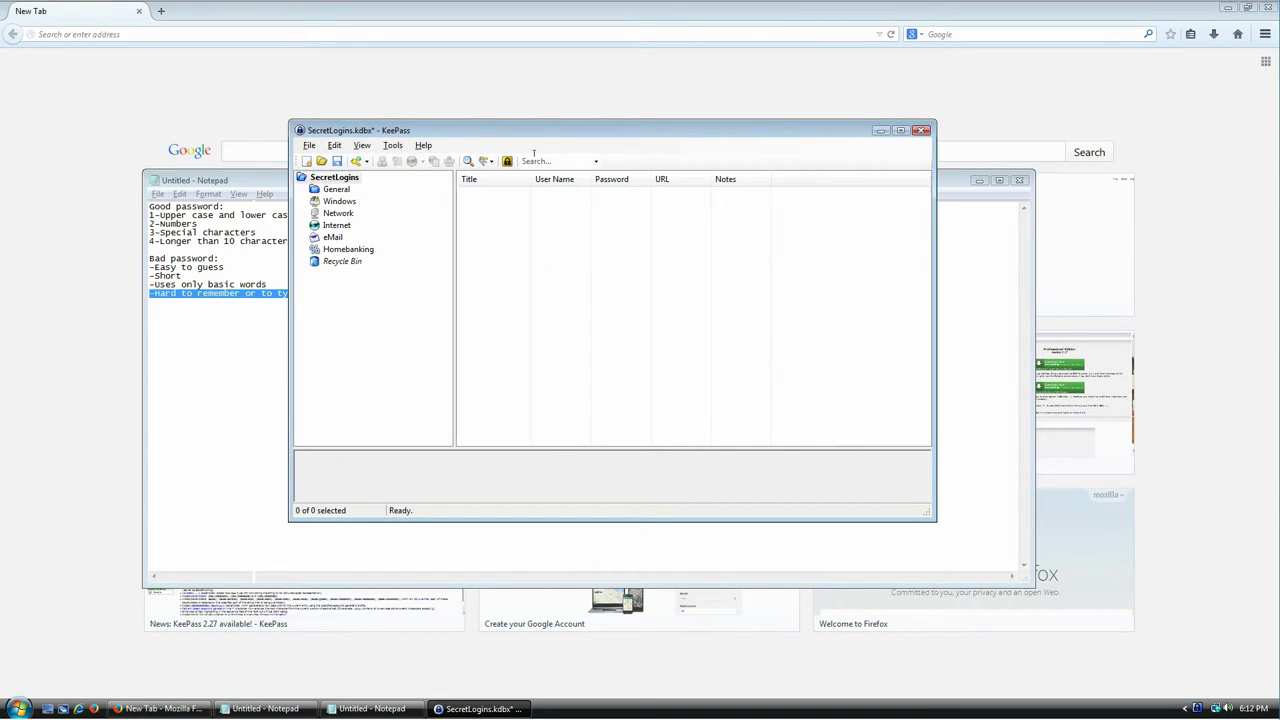
drag(550, 129, 579, 258)
click(979, 180)
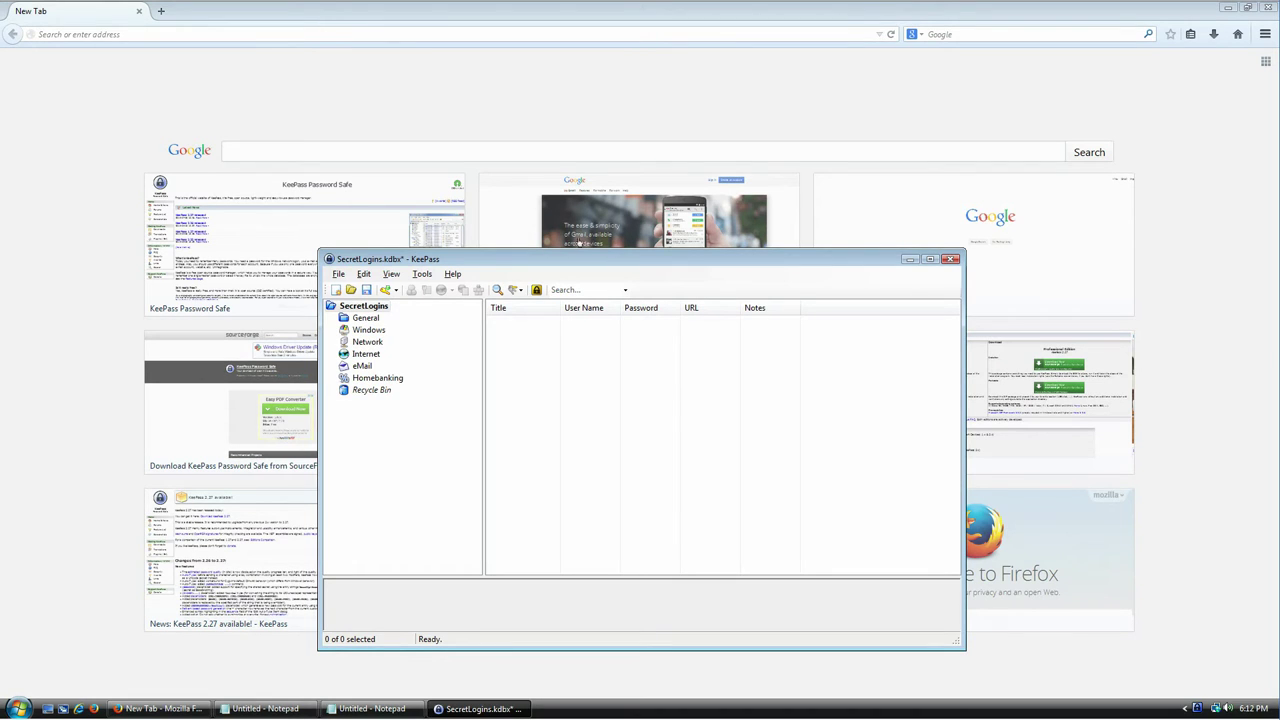
- Load gmail in Firefox and start creating a new Google account
click(236, 32)
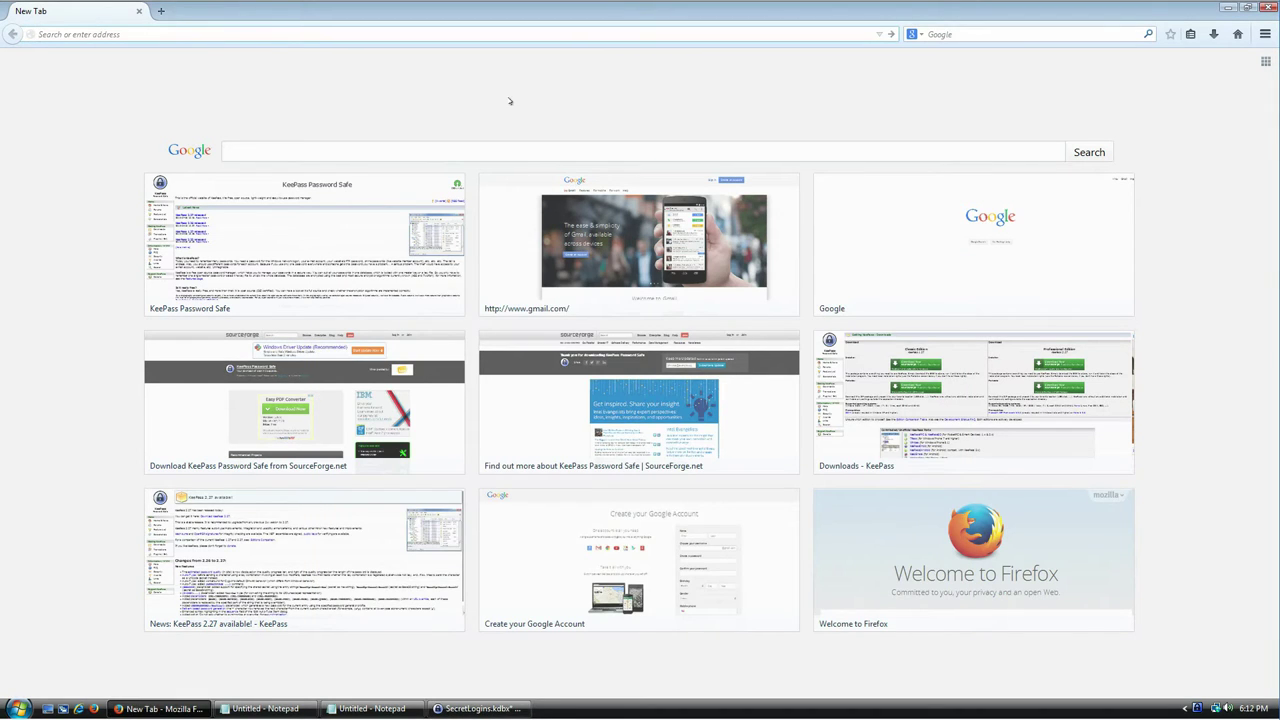
text(gmail.com/)
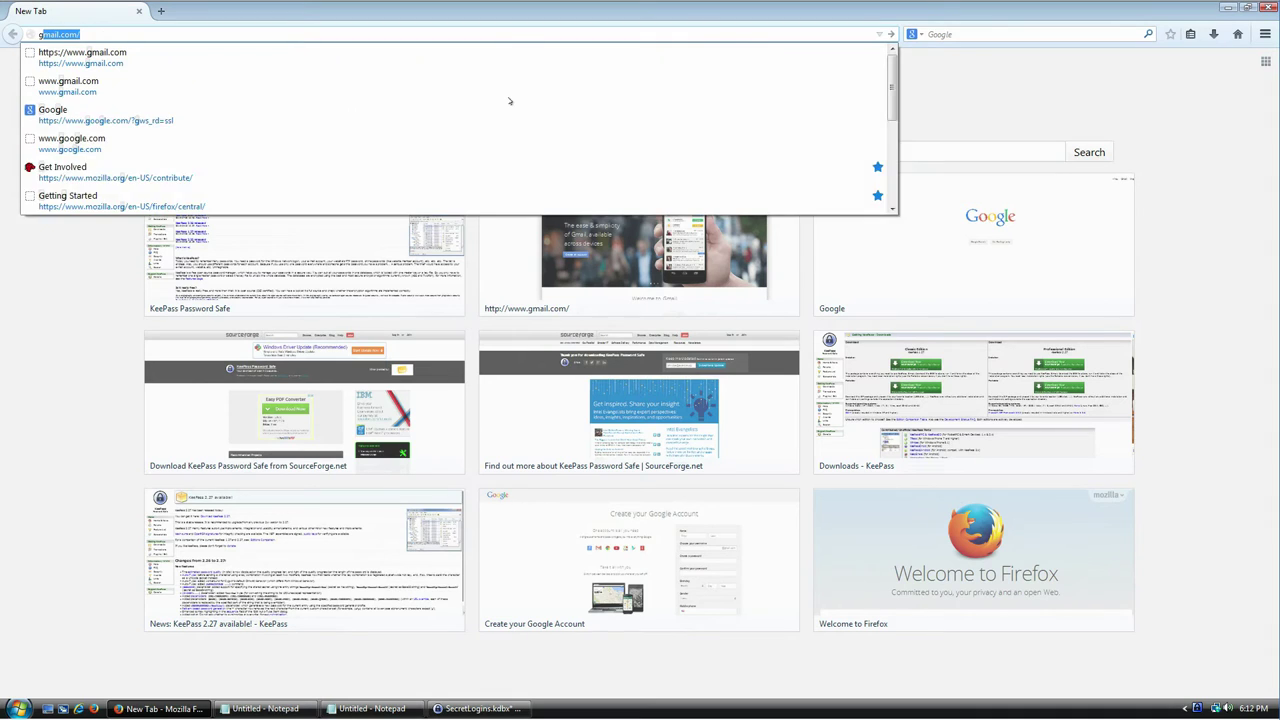
key(Return)
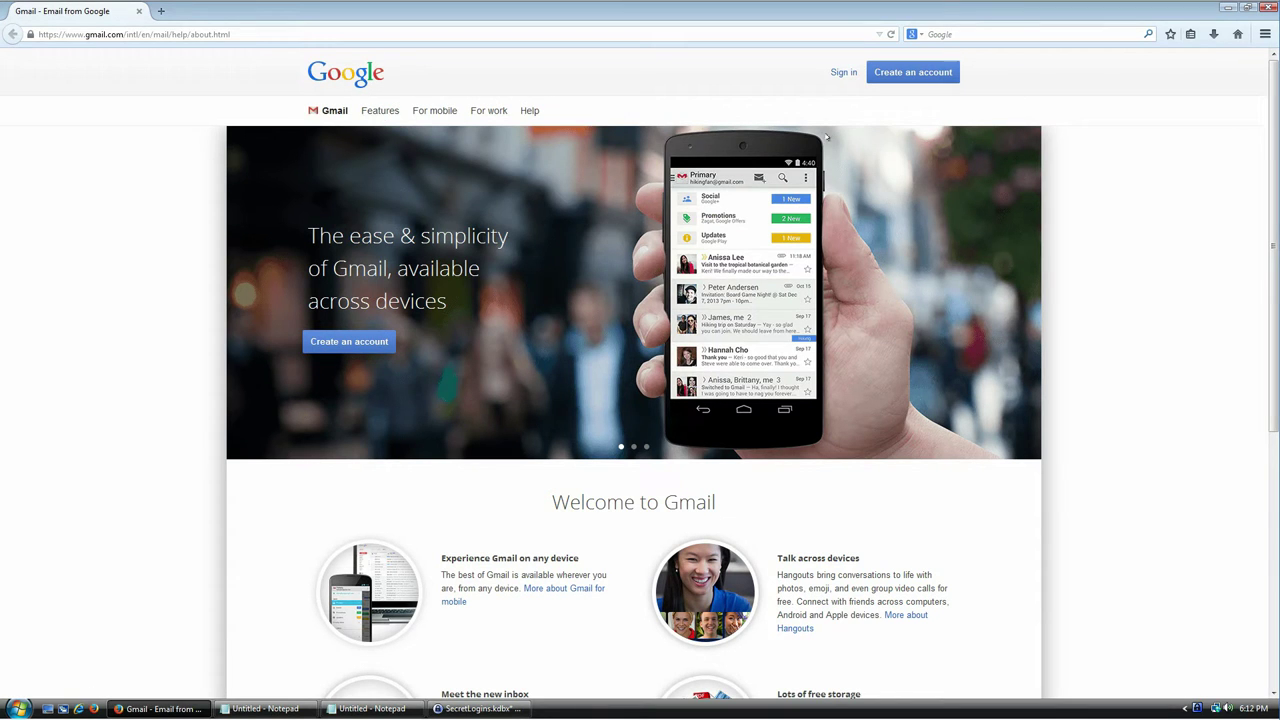
click(914, 73)
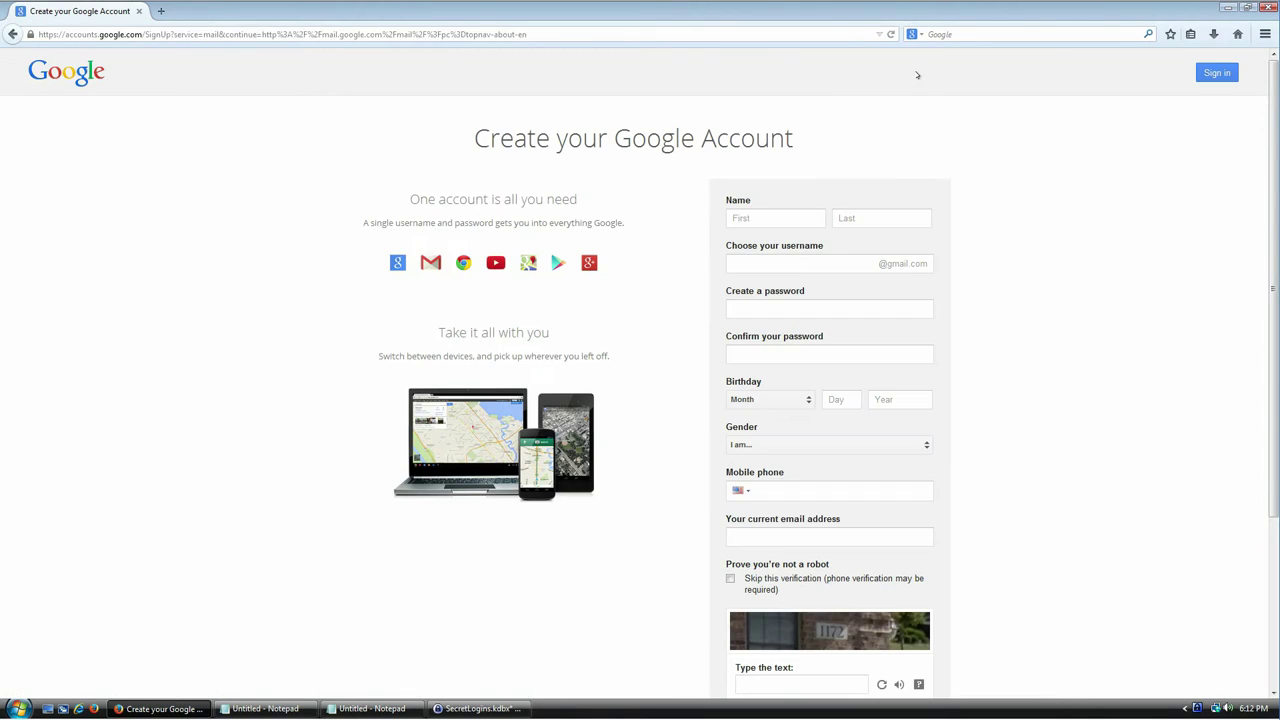
- Enter a first name, last name and desired username in the sign-up form, then return to KeePass
click(775, 209)
text(John)
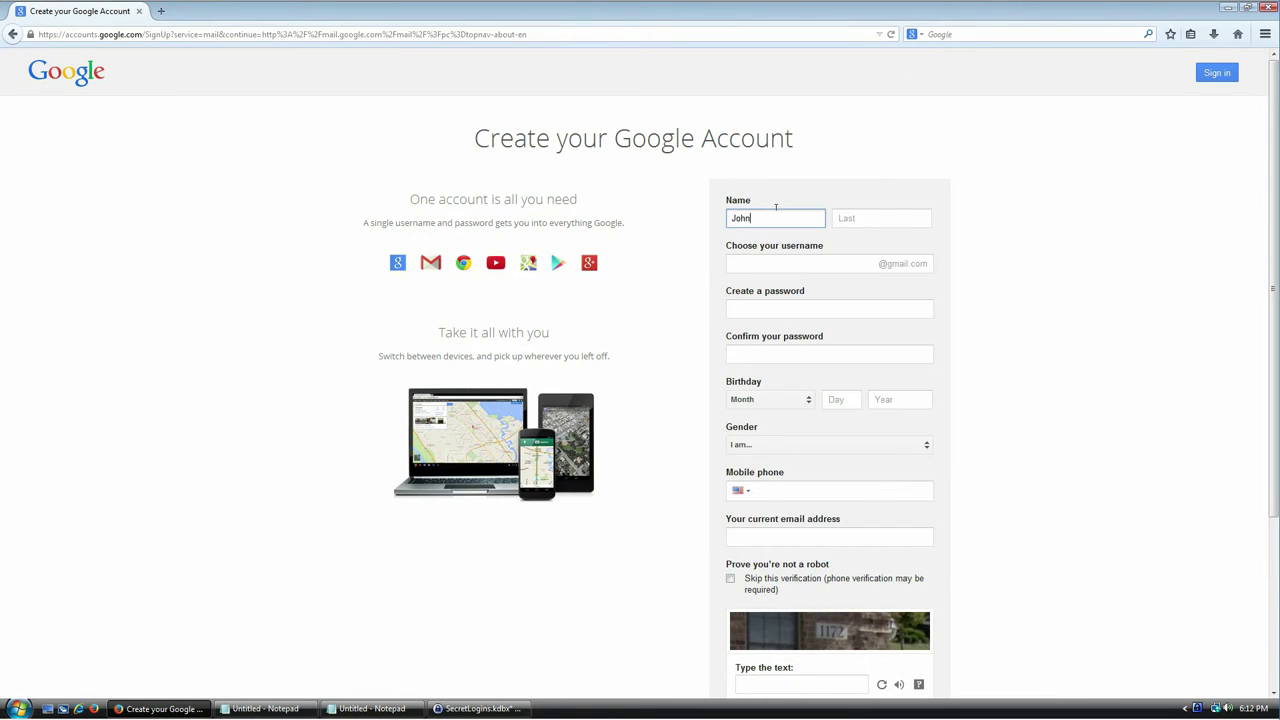
key(Tab)
text(Doe)
key(Tab)
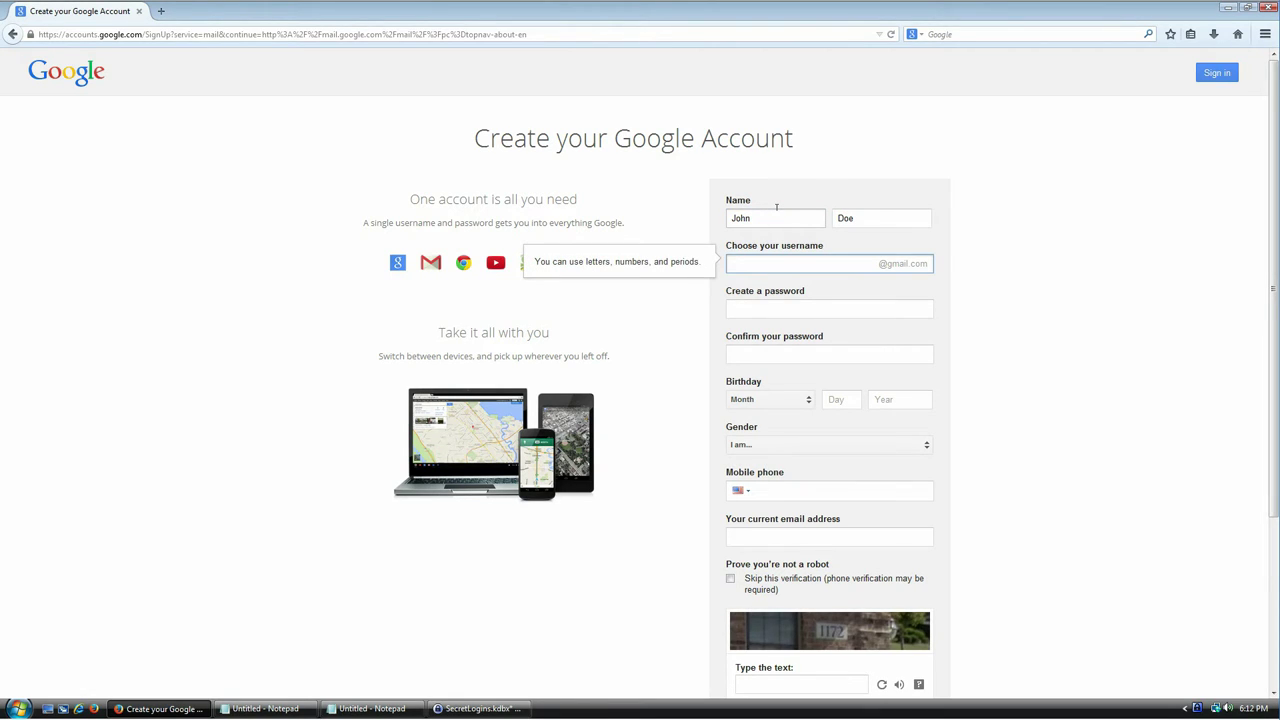
key(Tab)
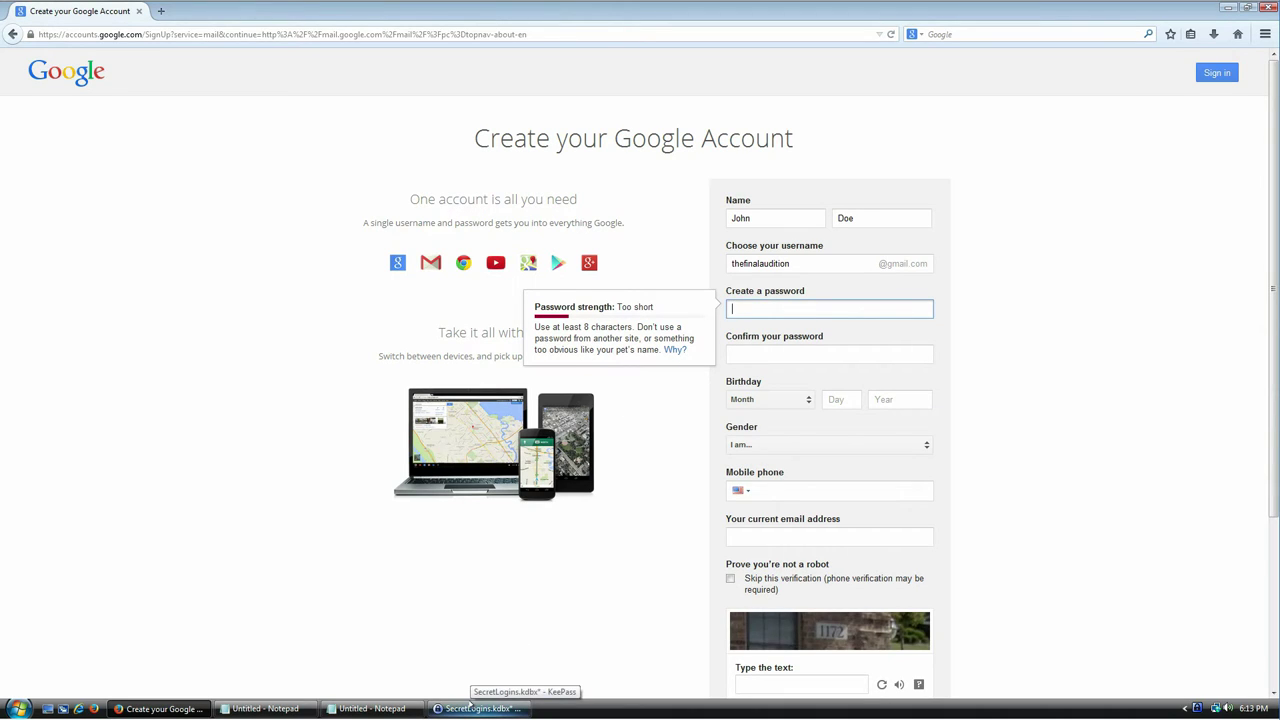
click(470, 706)
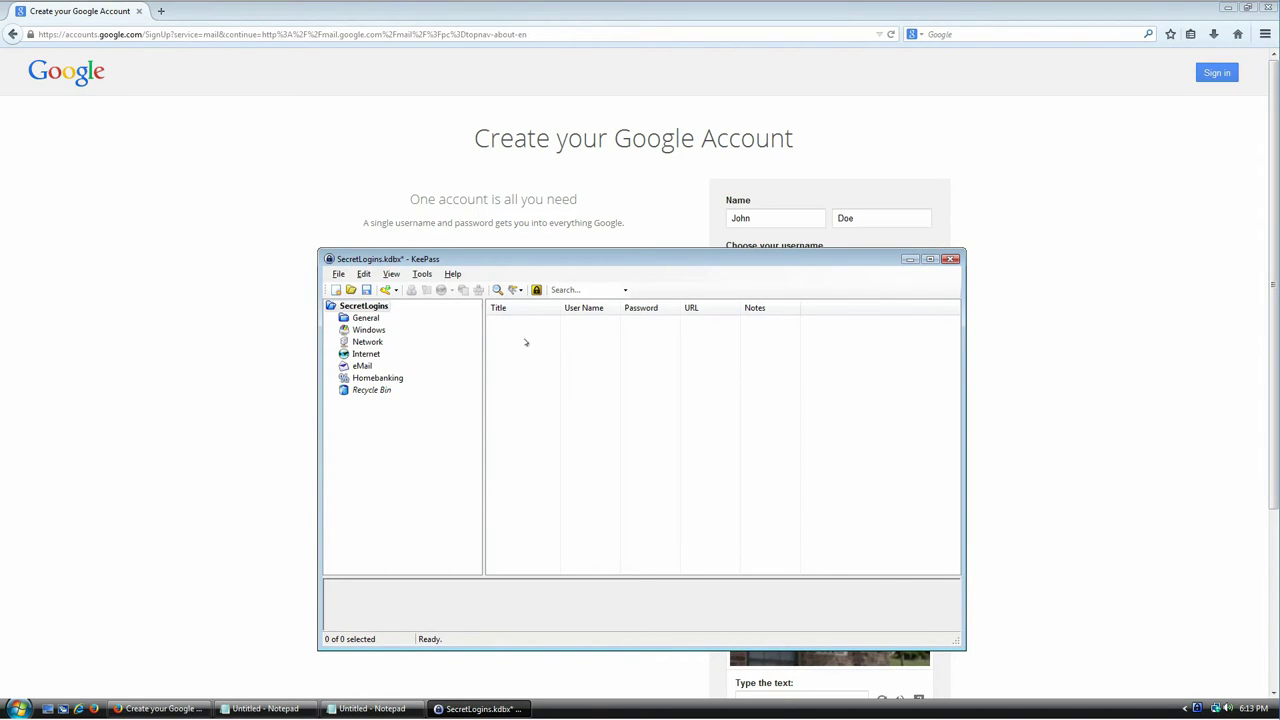
- Look through the entry list and file menus, then add a new password entry
drag(566, 257, 589, 234)
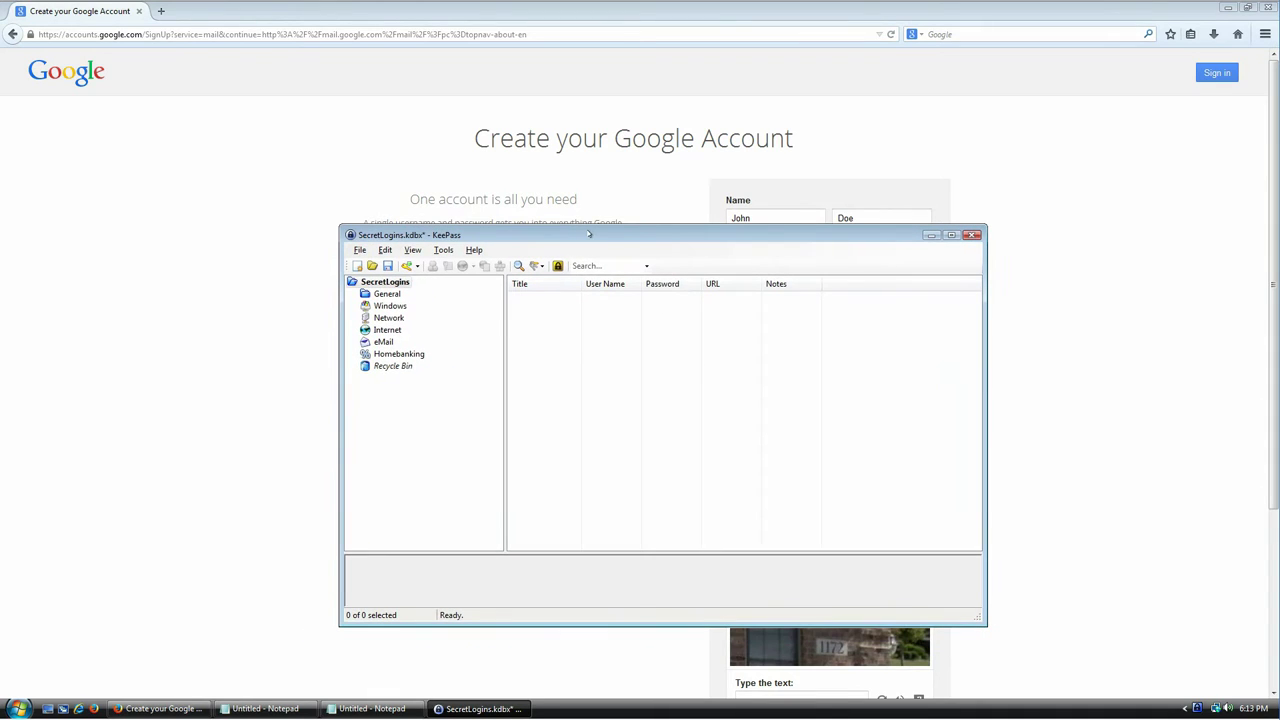
right_click(540, 315)
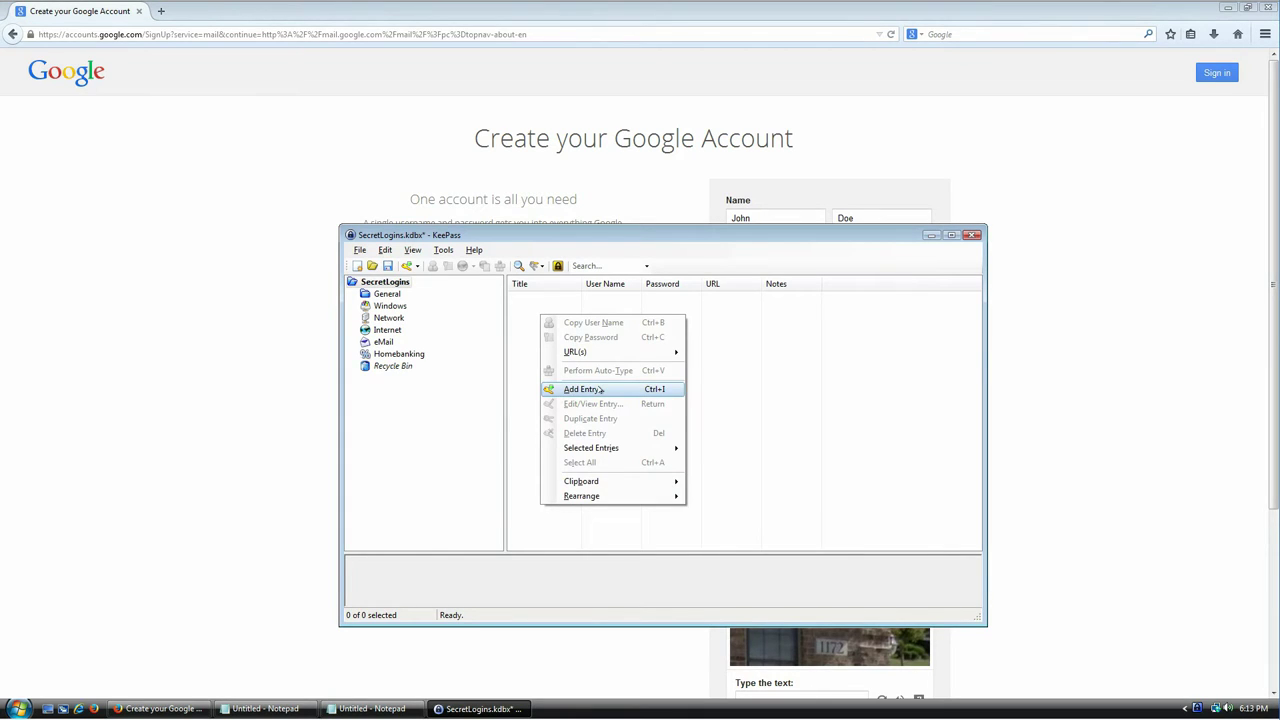
click(543, 290)
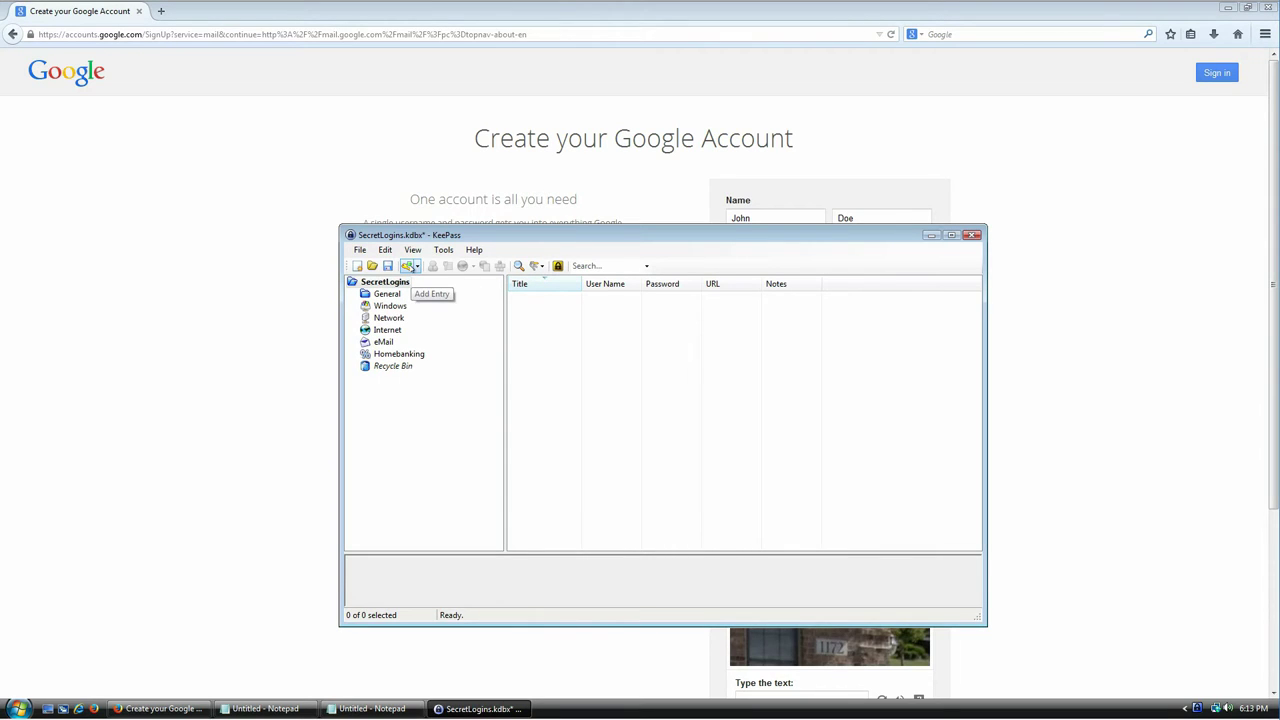
click(359, 249)
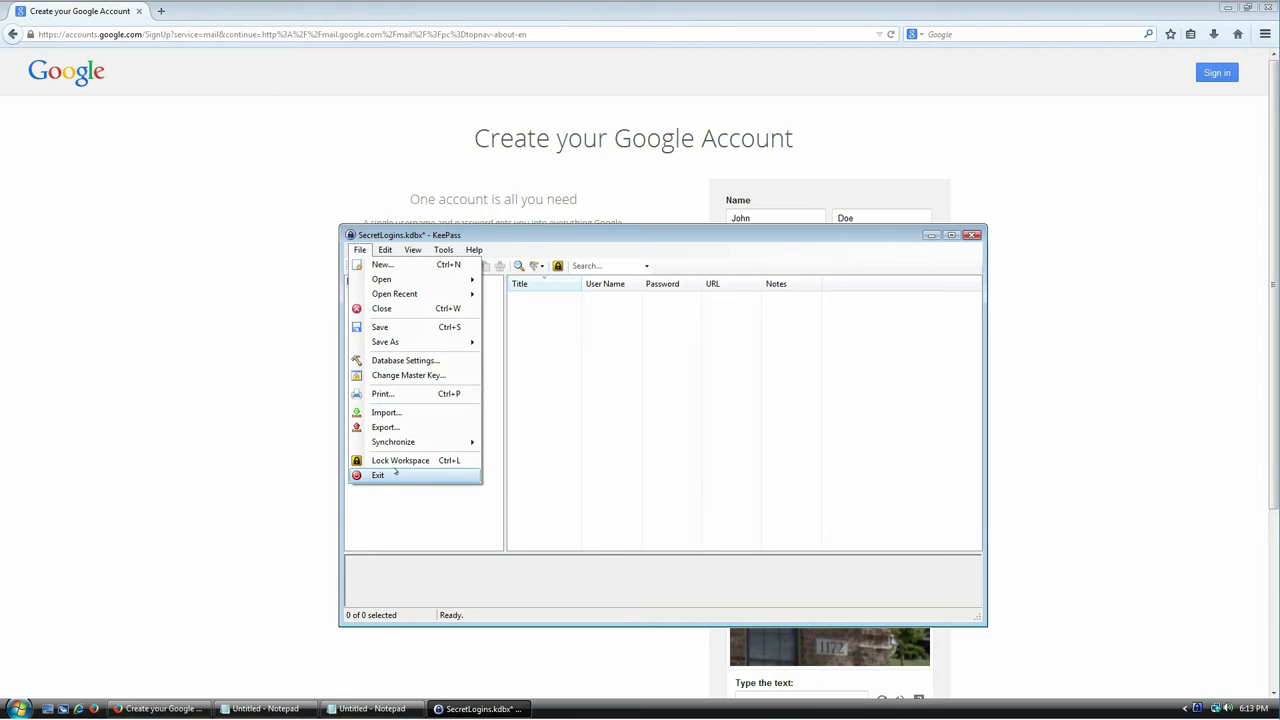
click(634, 471)
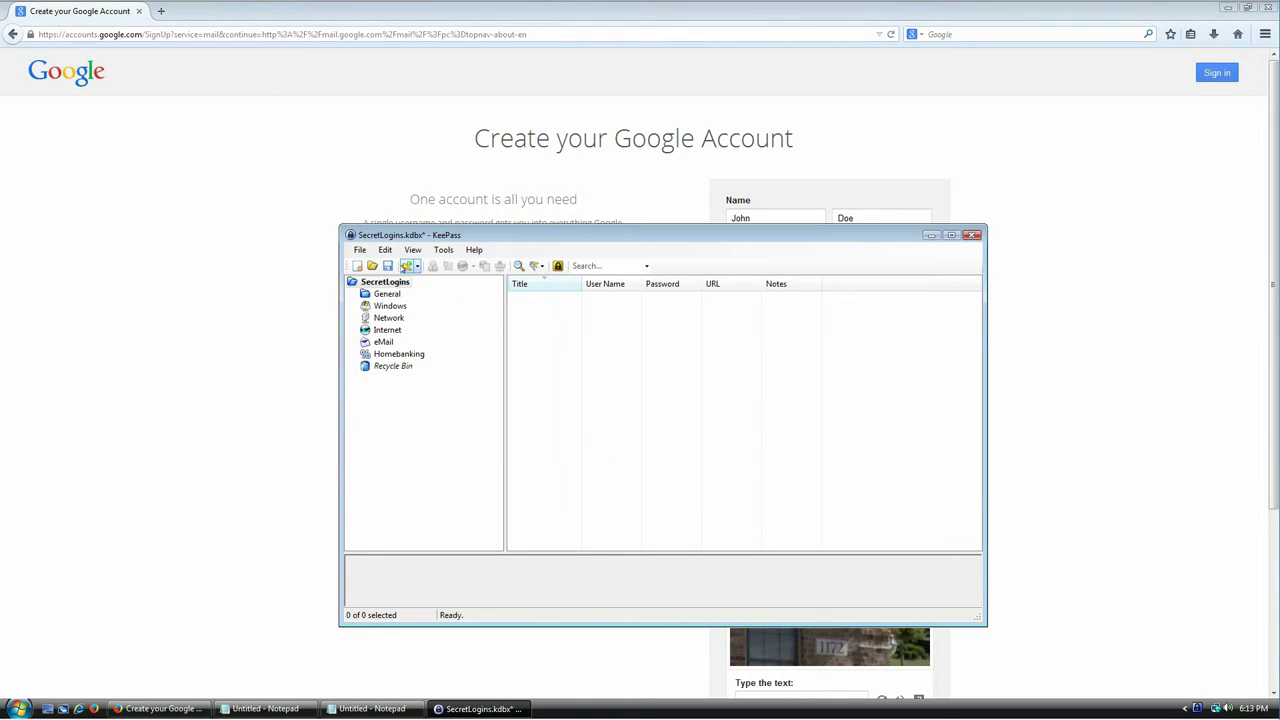
right_click(552, 325)
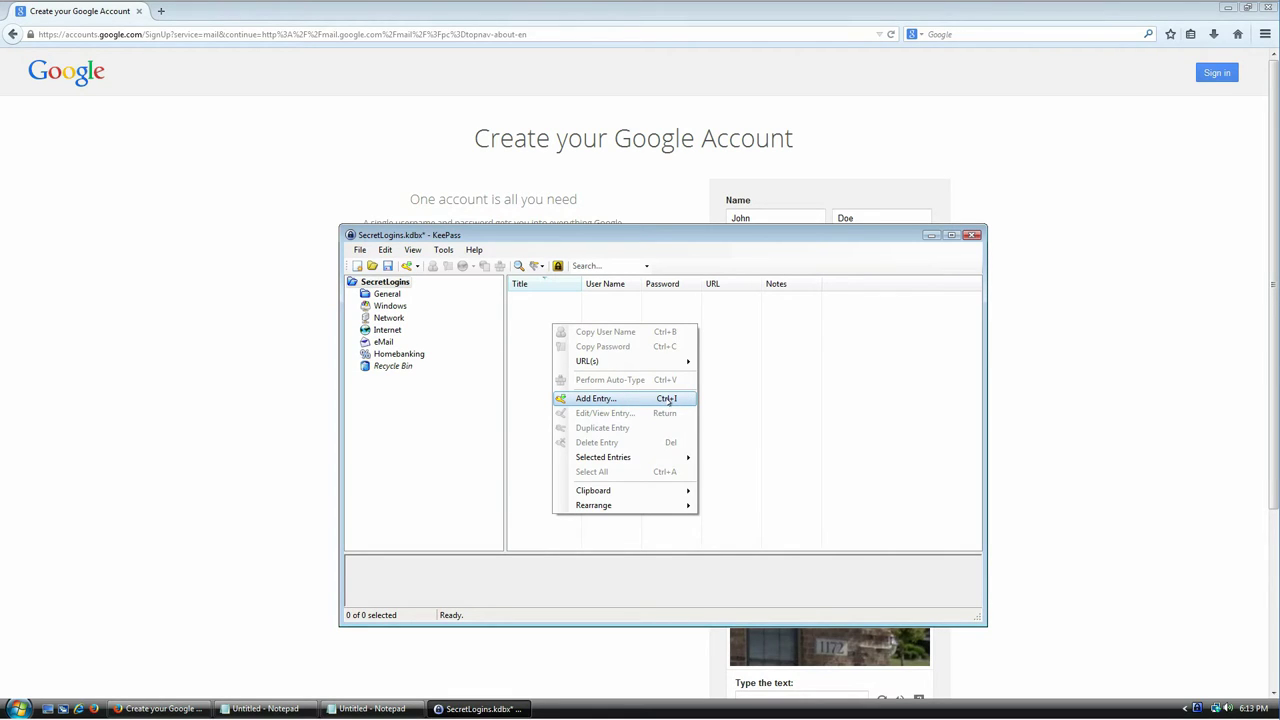
click(668, 401)
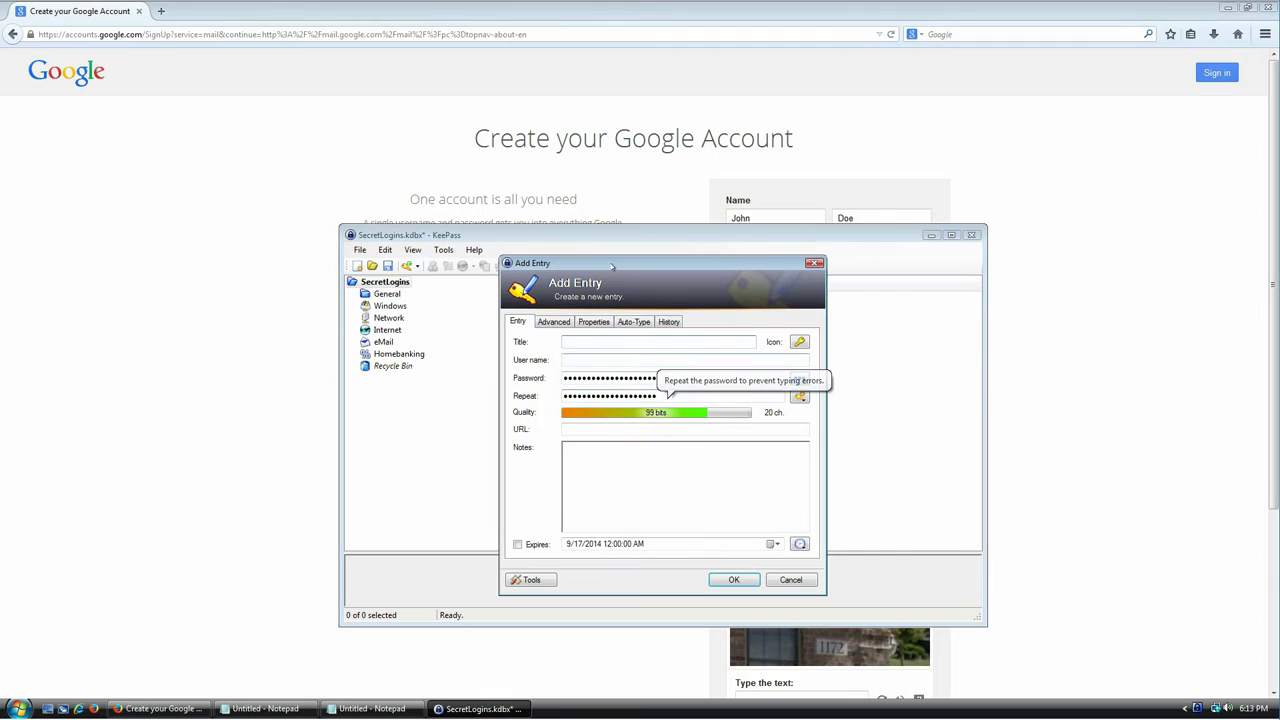
drag(600, 285, 588, 321)
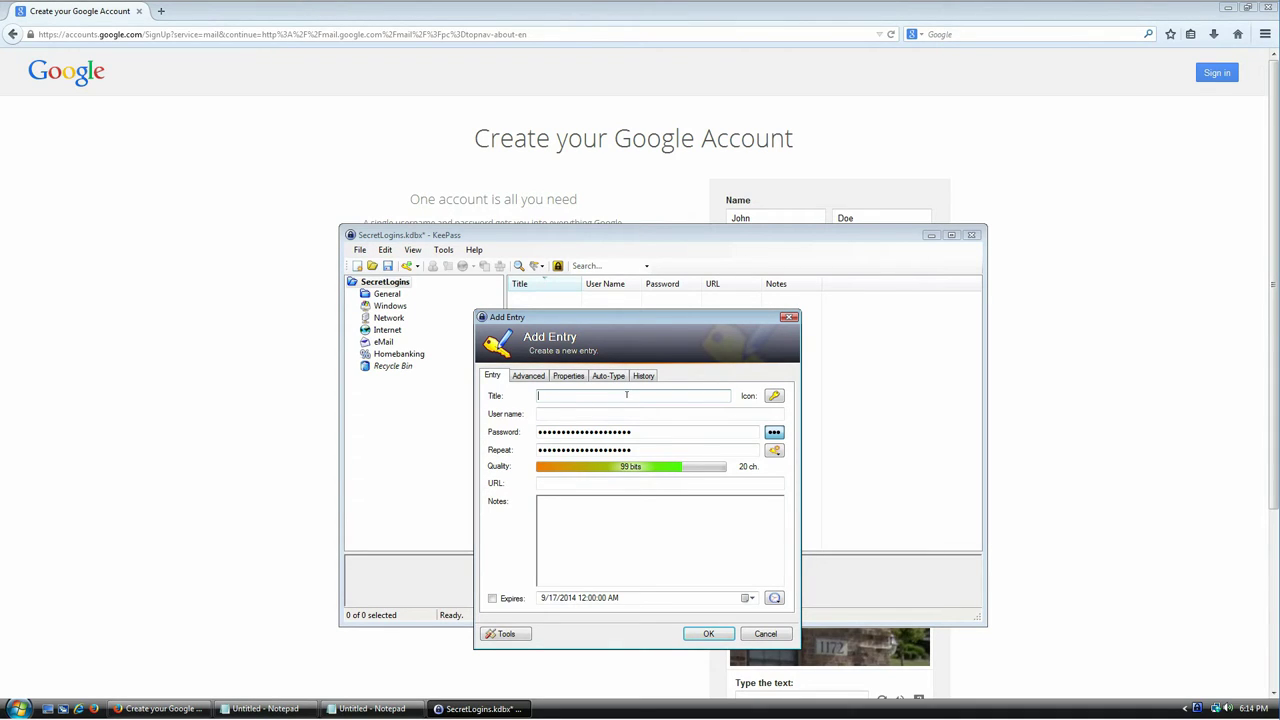
- Title the entry 'Gmail' and paste in the username copied from the Google sign-up page
text(Gmail)
key(Tab)
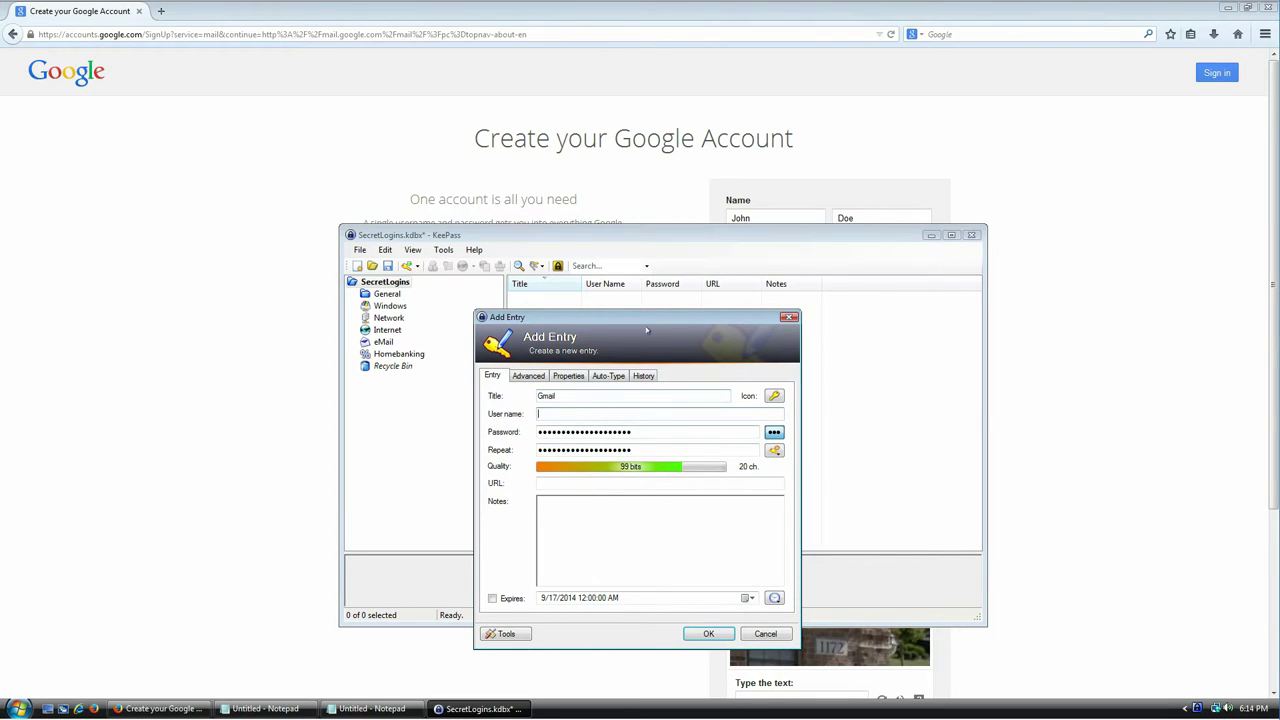
click(695, 182)
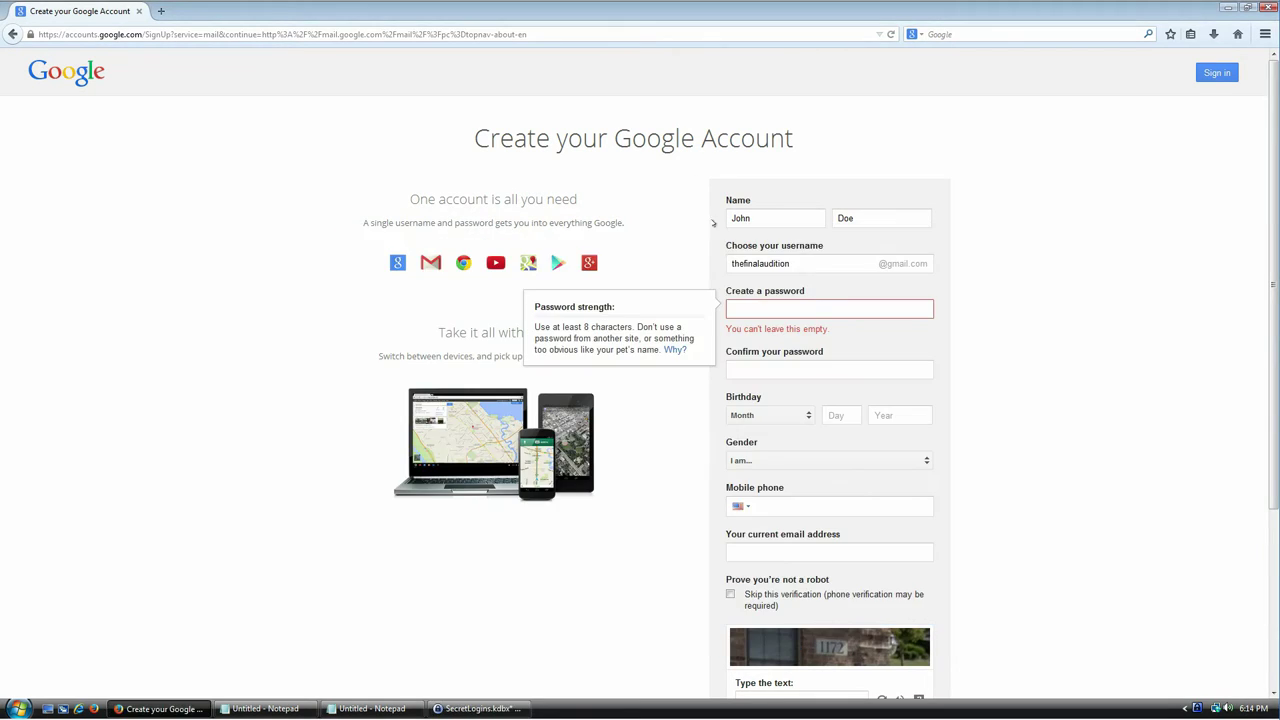
double_click(761, 263)
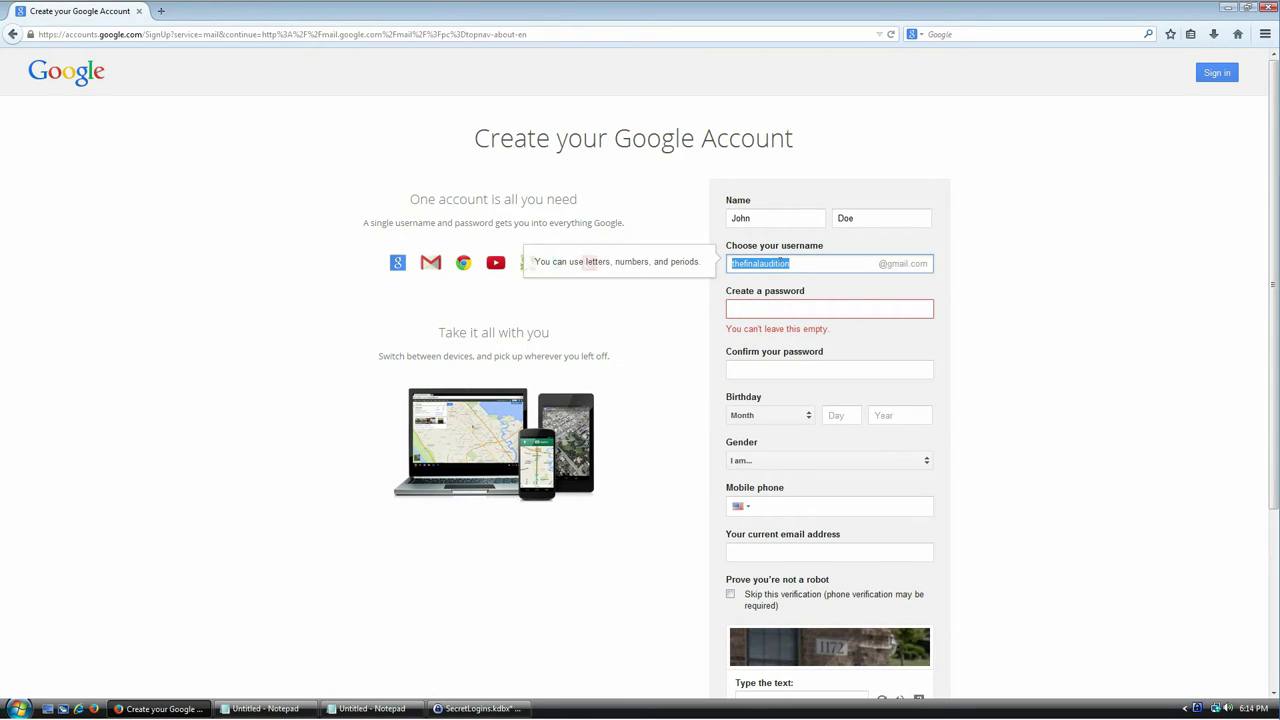
right_click(785, 264)
click(805, 305)
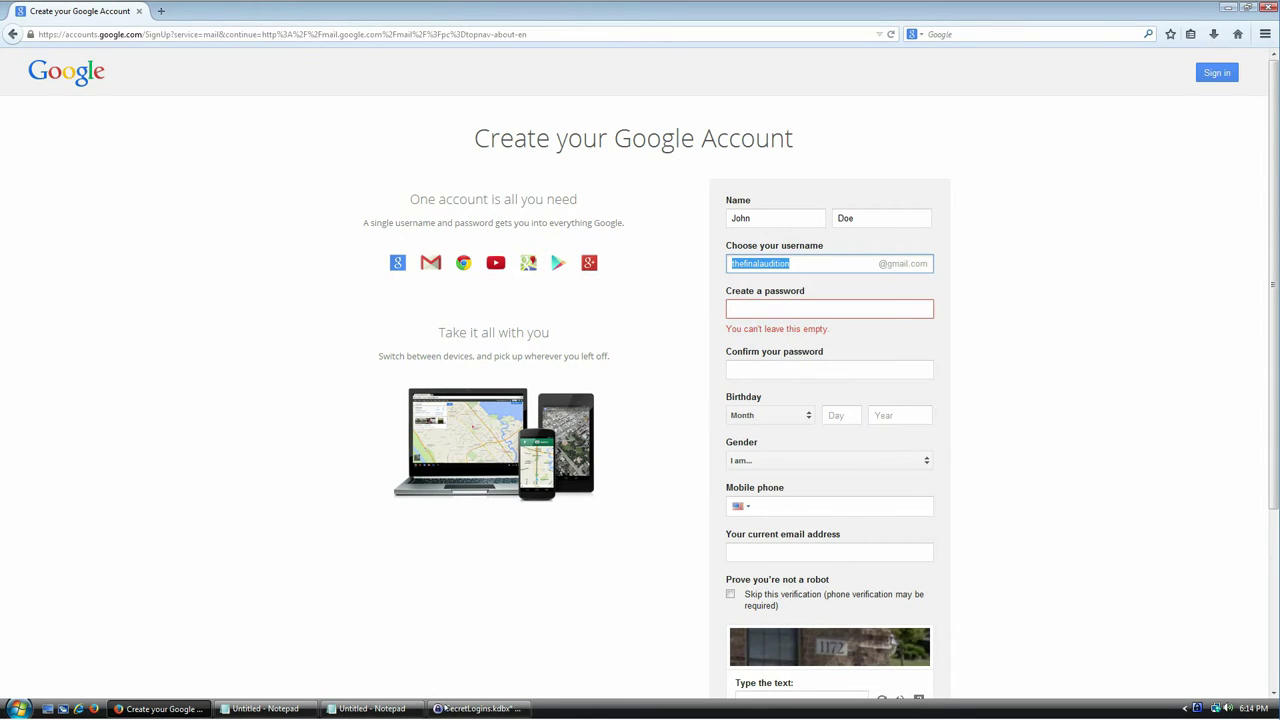
click(480, 708)
right_click(556, 416)
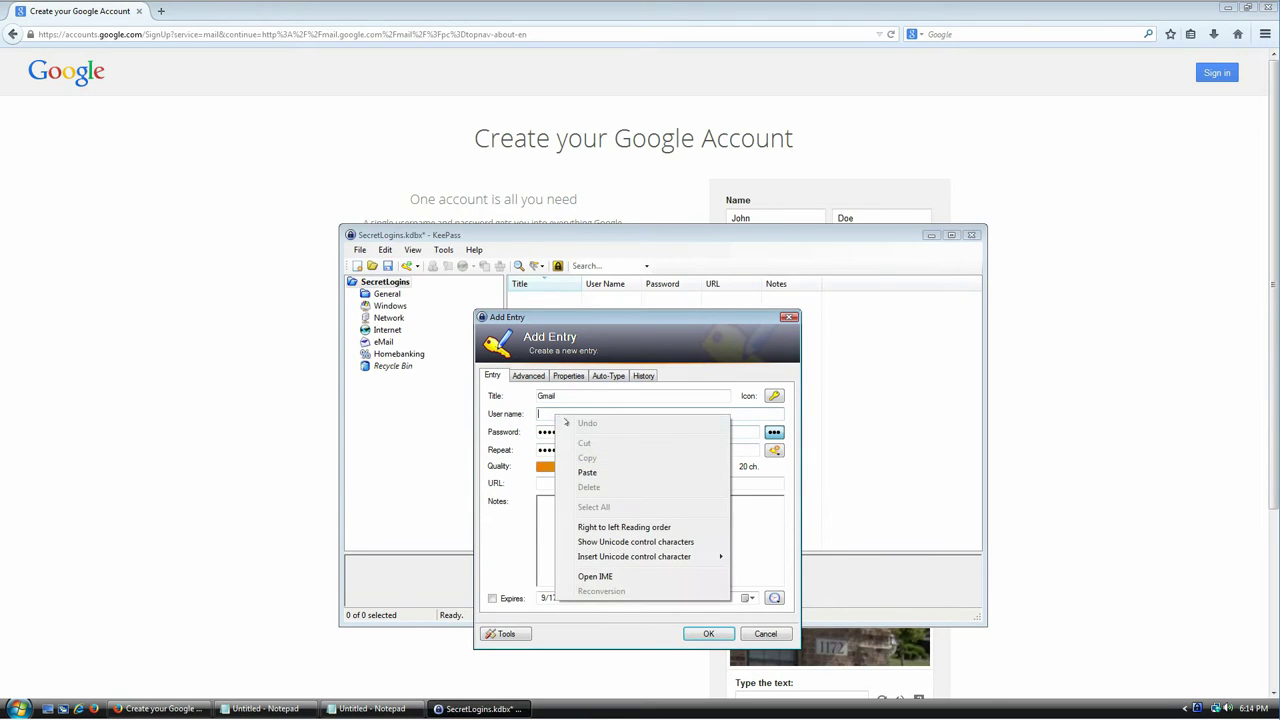
click(590, 472)
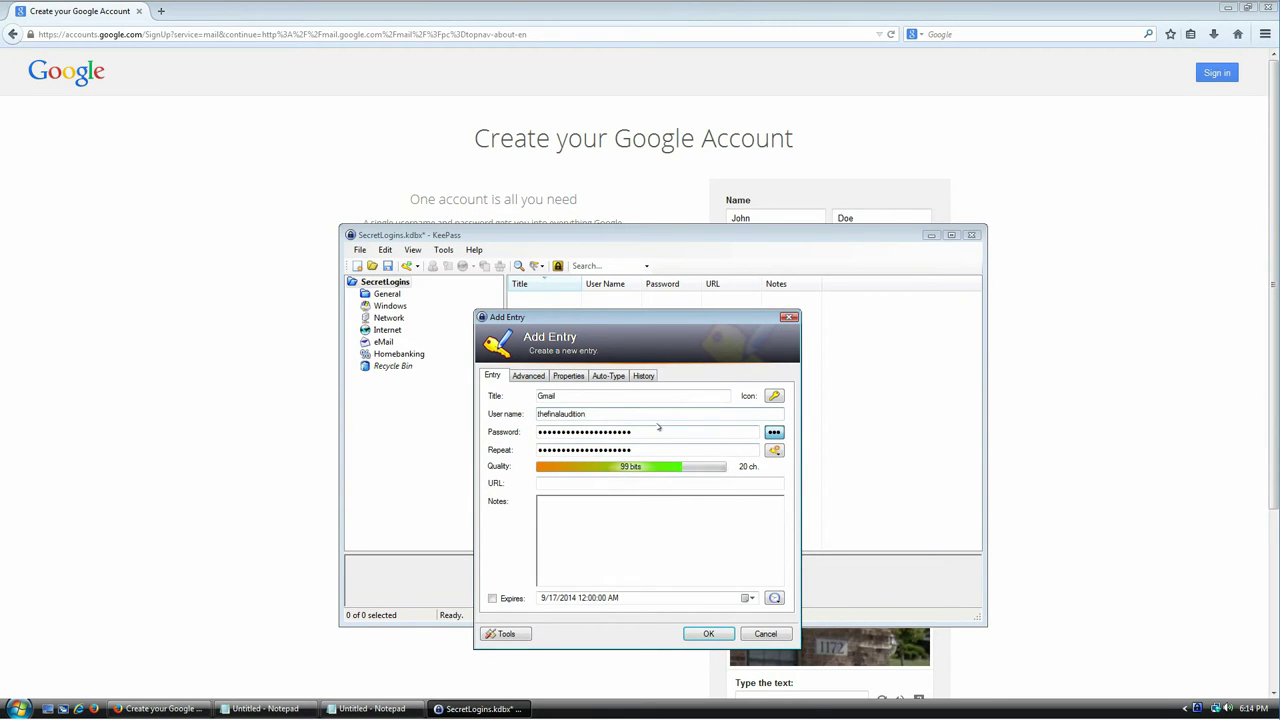
- Reveal the entry's password as plain text and bring up the password generation options
drag(651, 430, 517, 434)
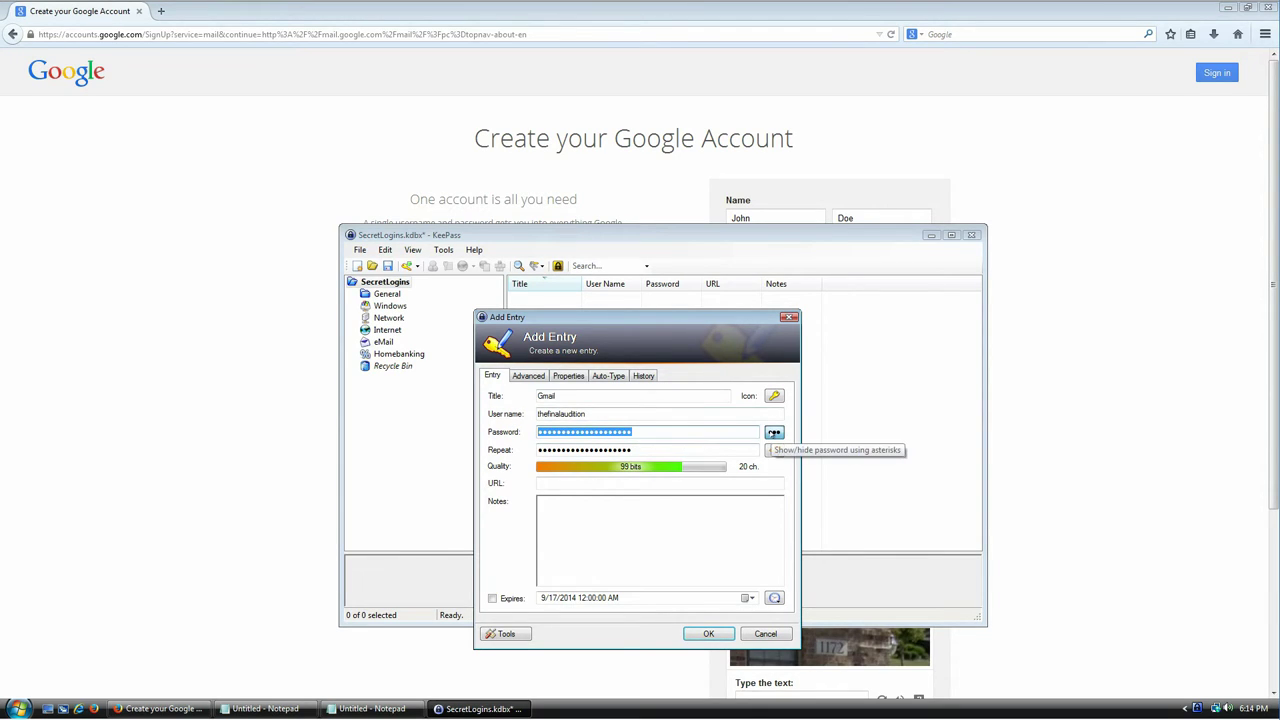
click(774, 432)
click(657, 429)
double_click(645, 431)
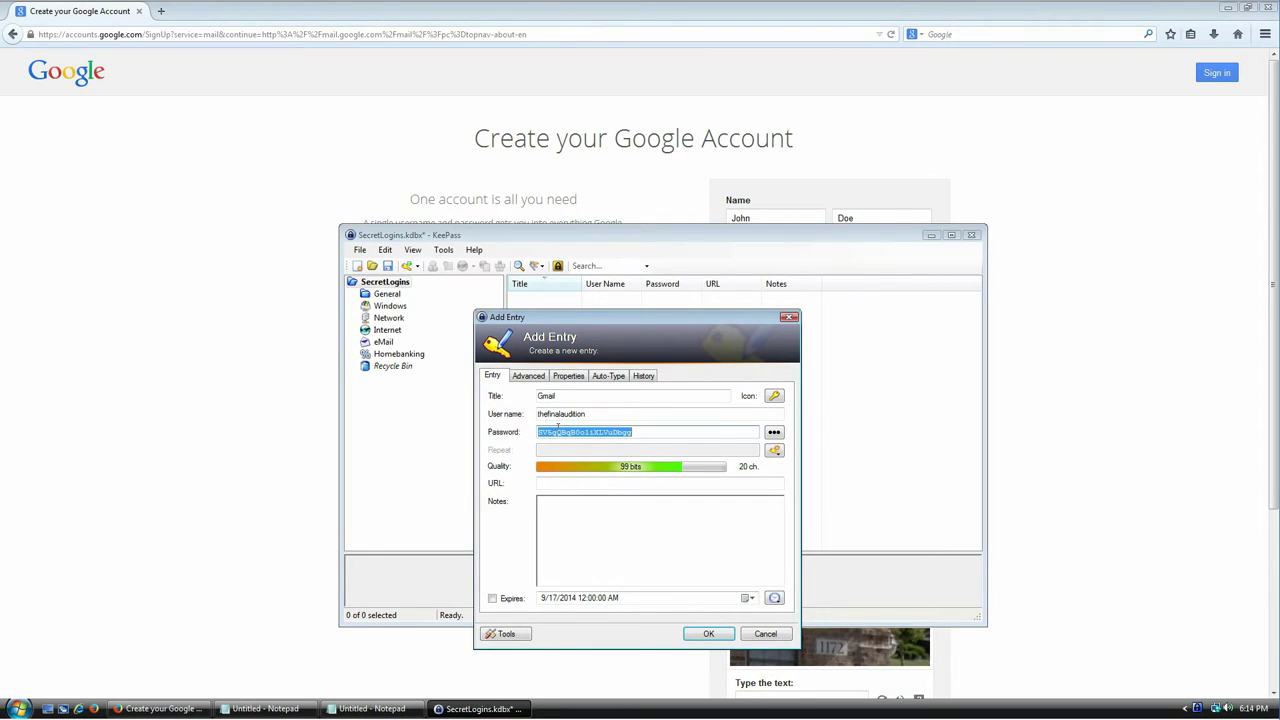
click(651, 432)
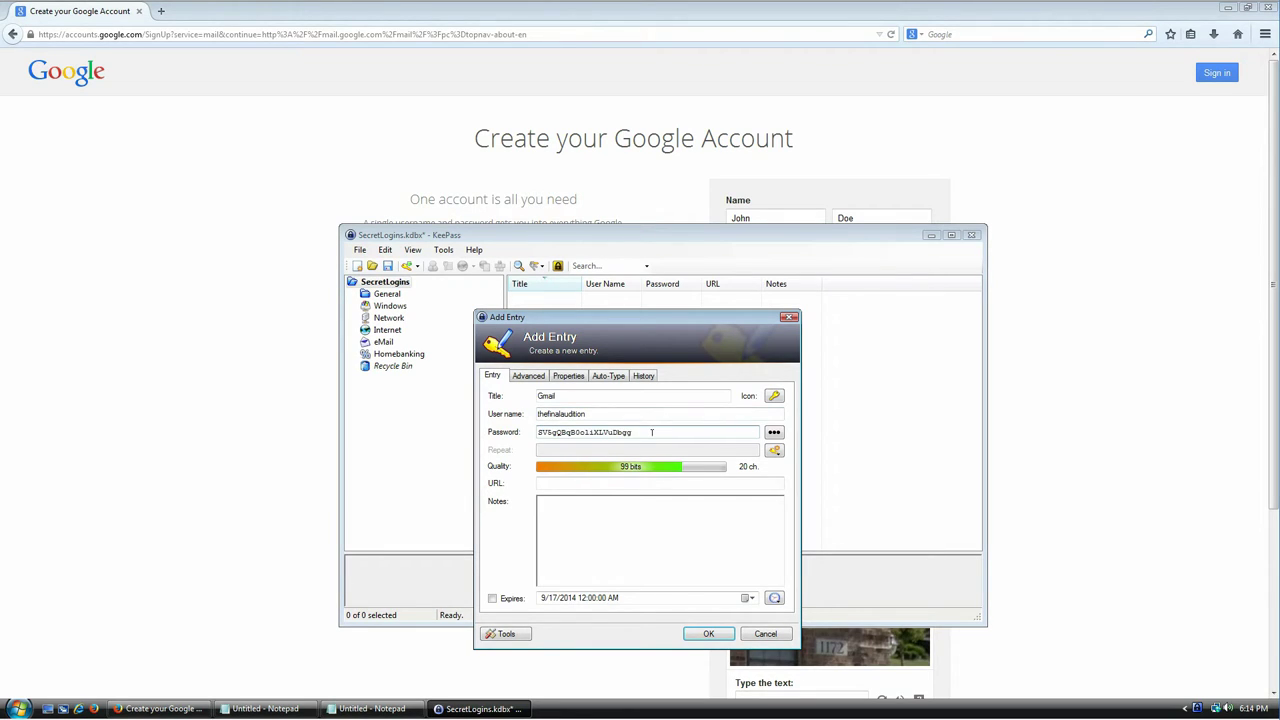
double_click(651, 432)
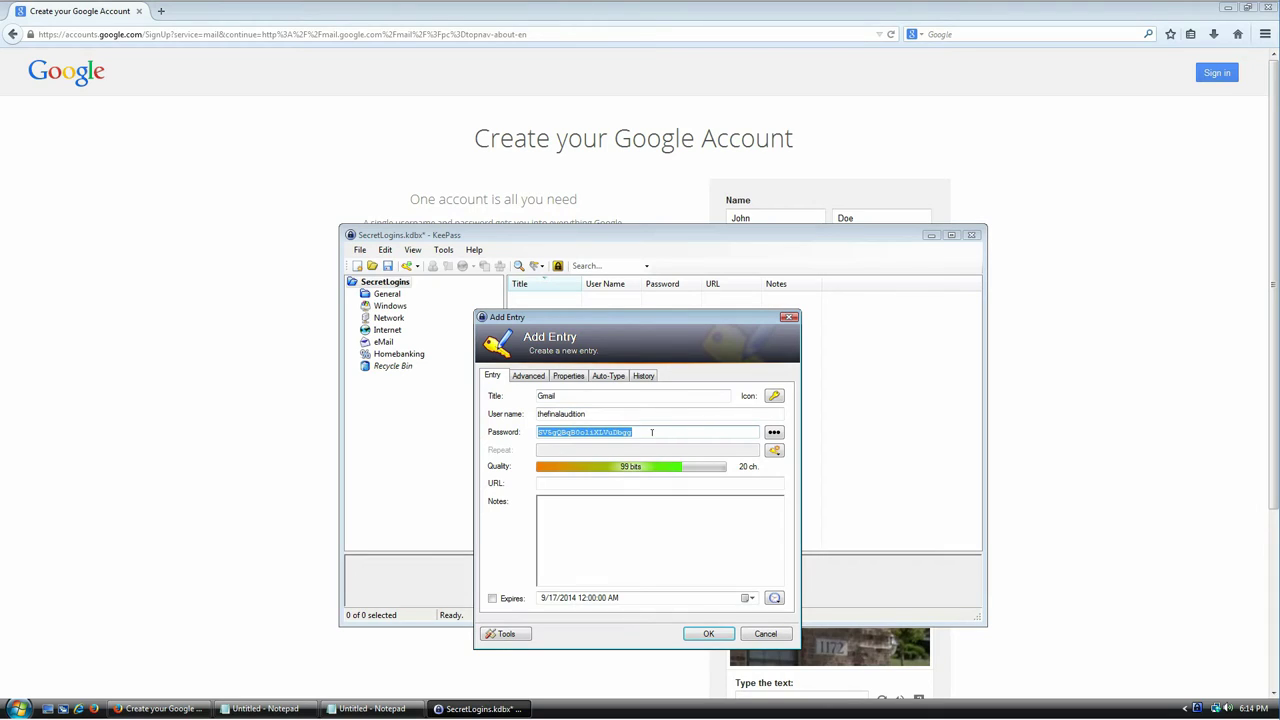
click(775, 451)
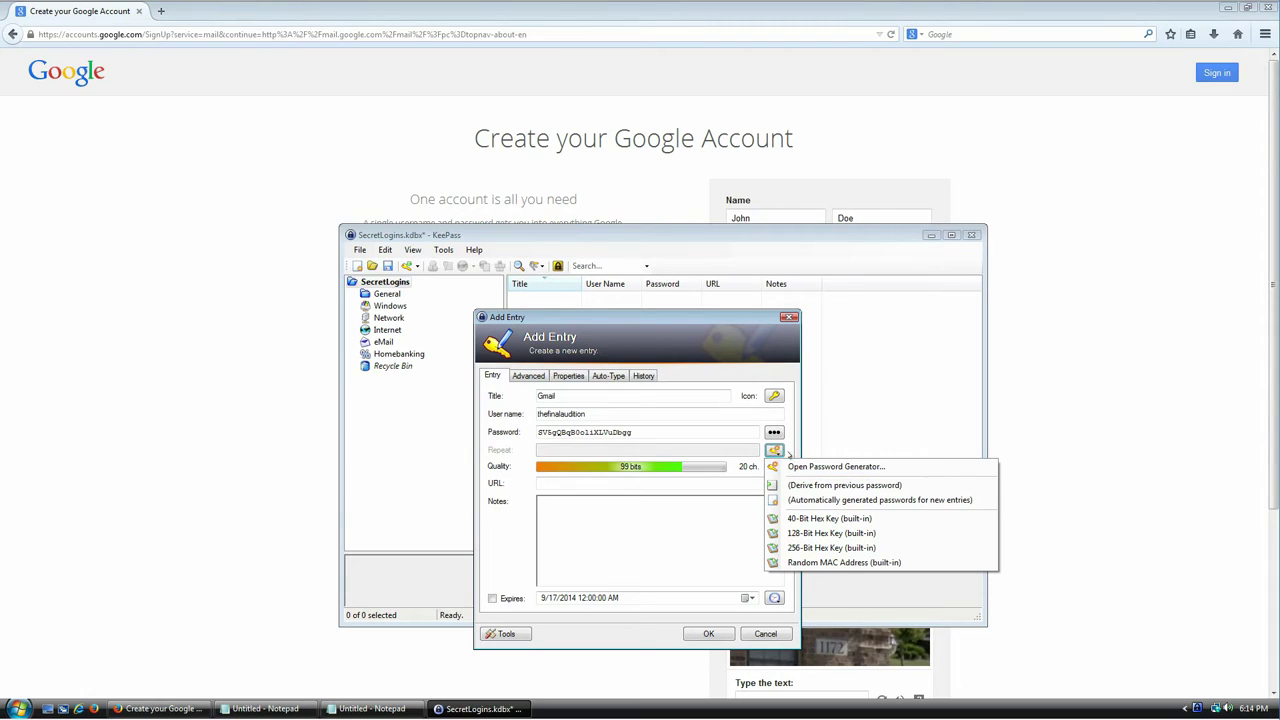
- Regenerate the 20-character password with minus, underline and special characters included
click(826, 468)
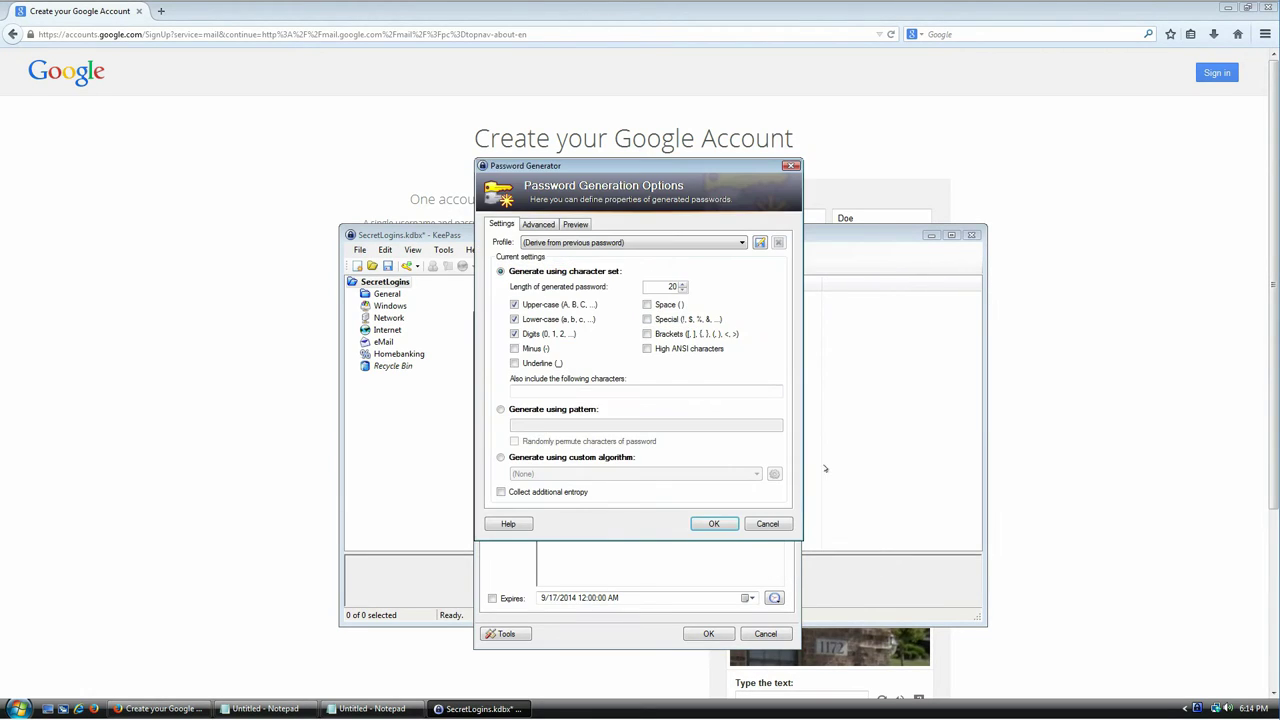
drag(604, 168, 645, 251)
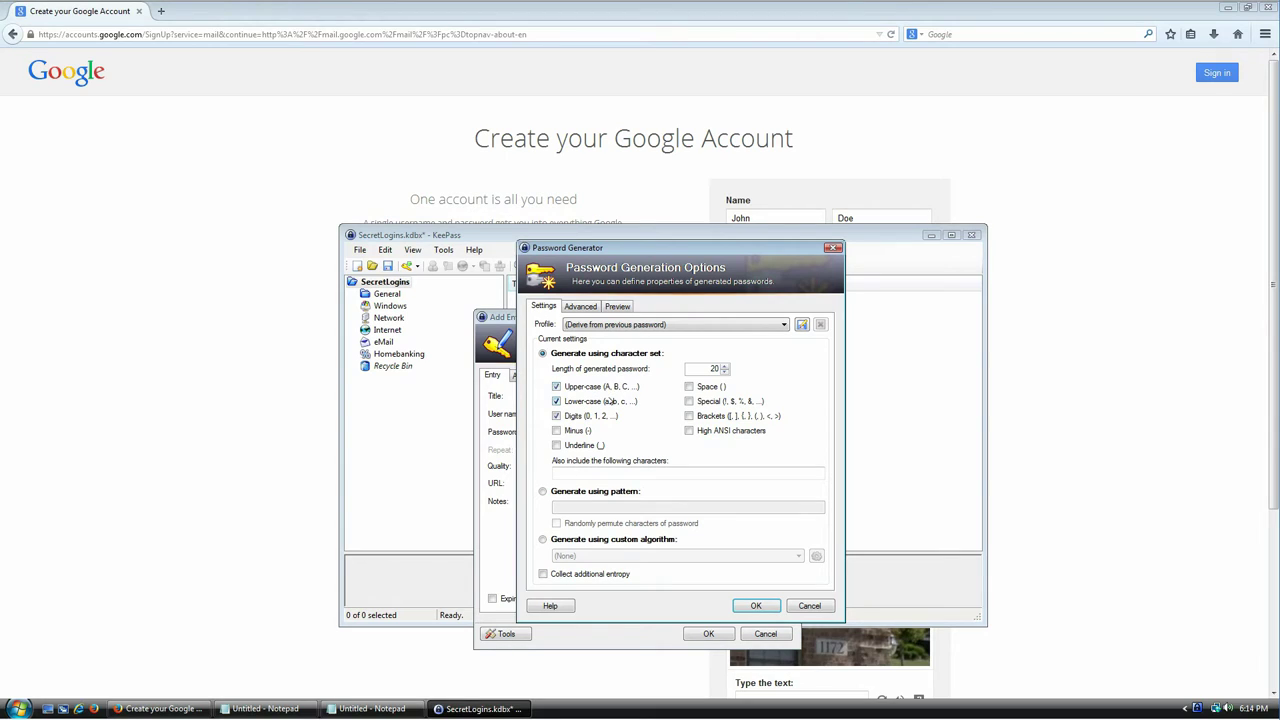
click(582, 431)
click(584, 447)
click(707, 402)
drag(698, 367, 725, 356)
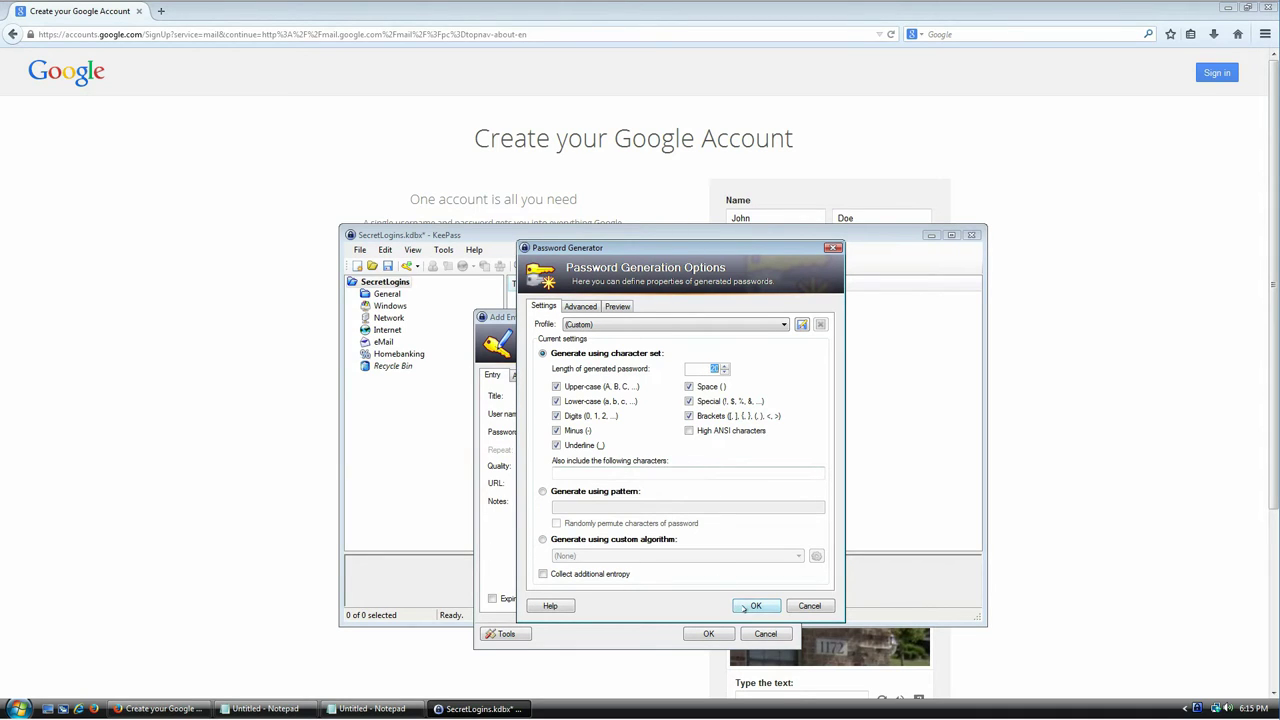
click(745, 608)
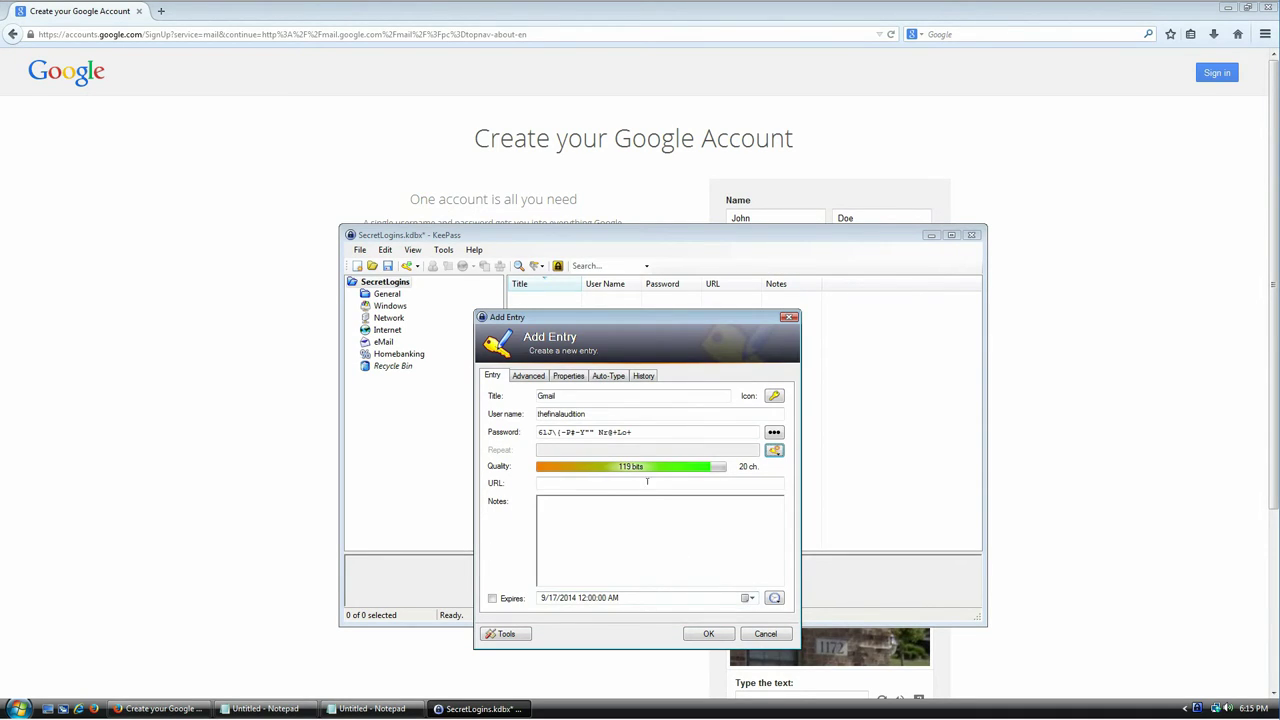
- Regenerate the Gmail password with the same generator settings
drag(640, 432, 531, 432)
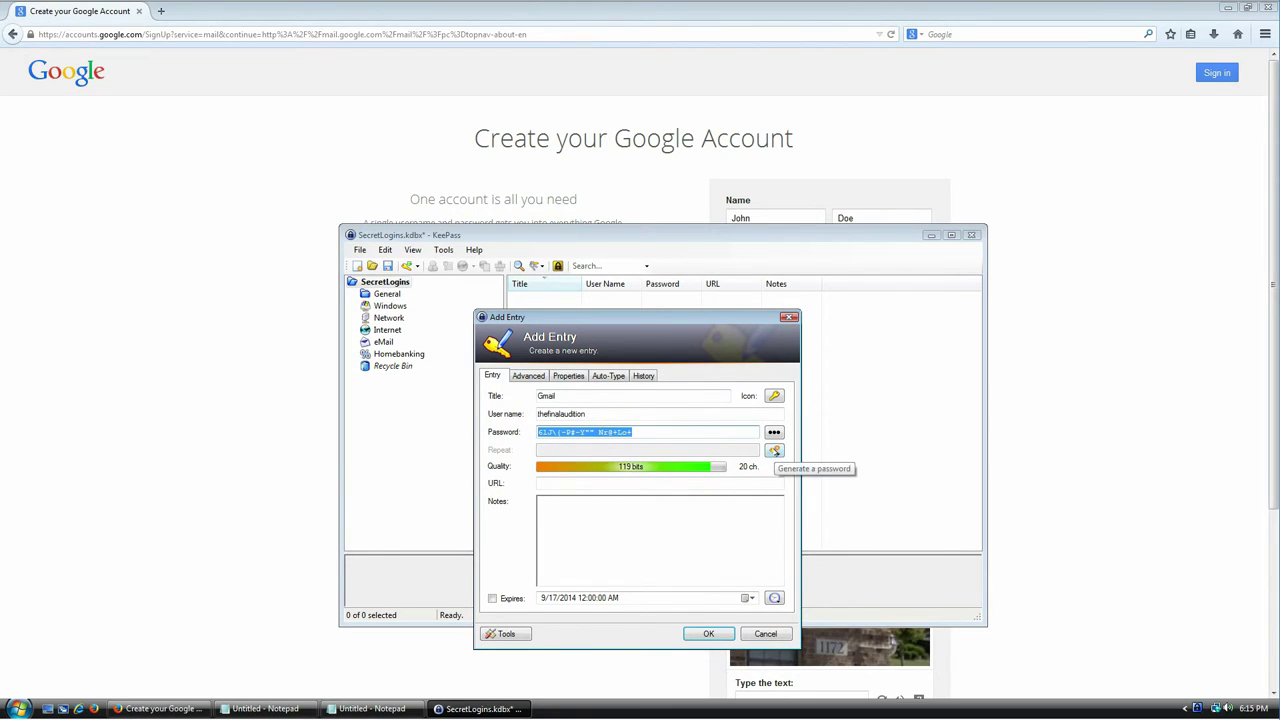
click(775, 451)
click(798, 467)
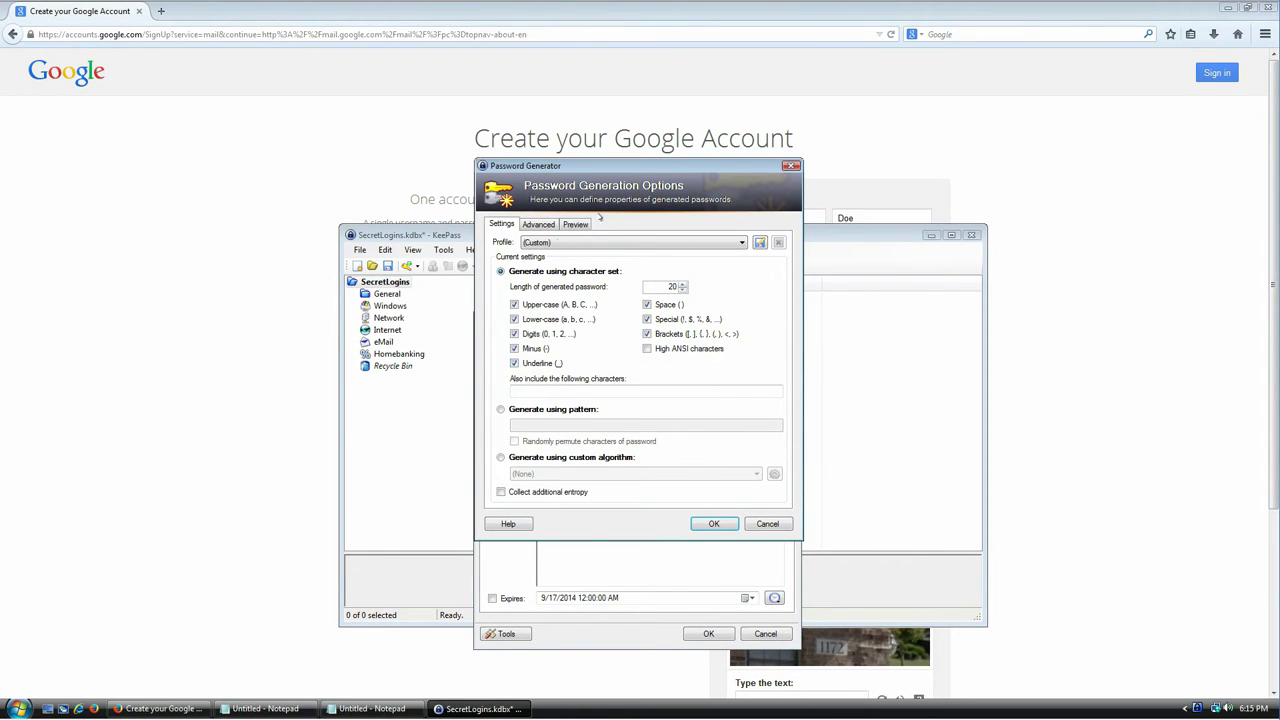
click(714, 524)
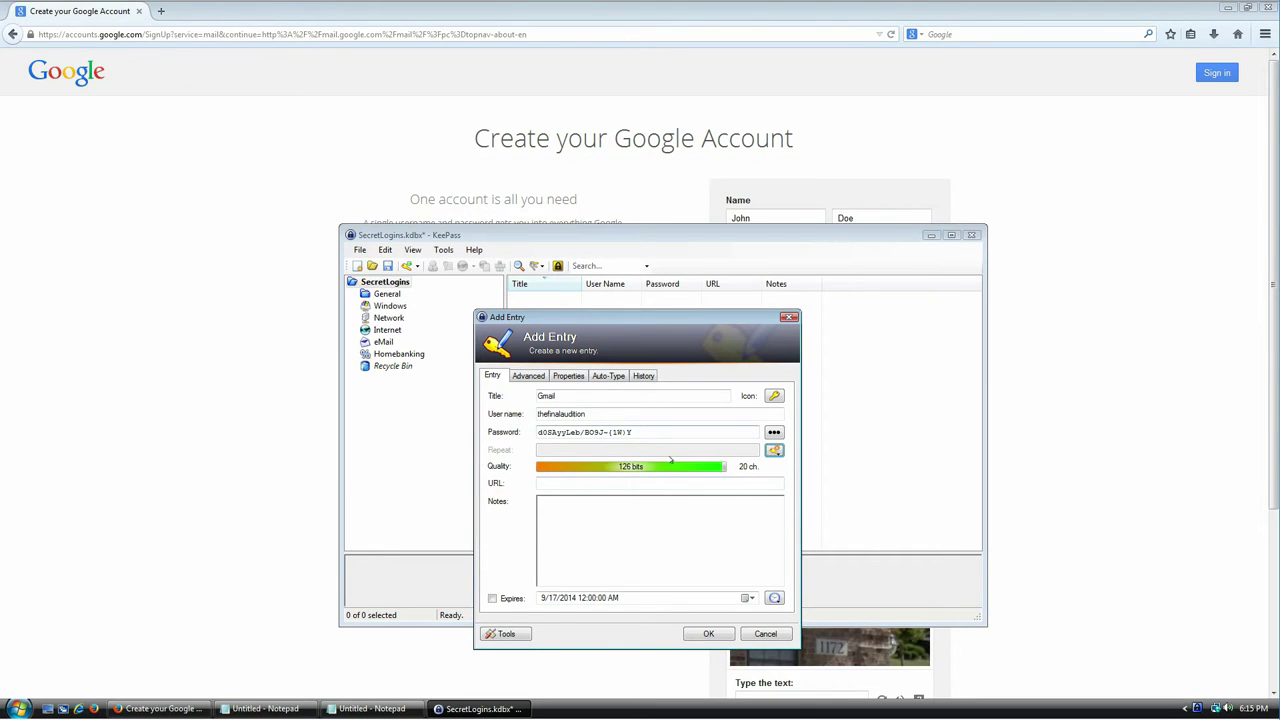
- Generate a 64-character password with minus characters and save the Gmail entry
click(775, 450)
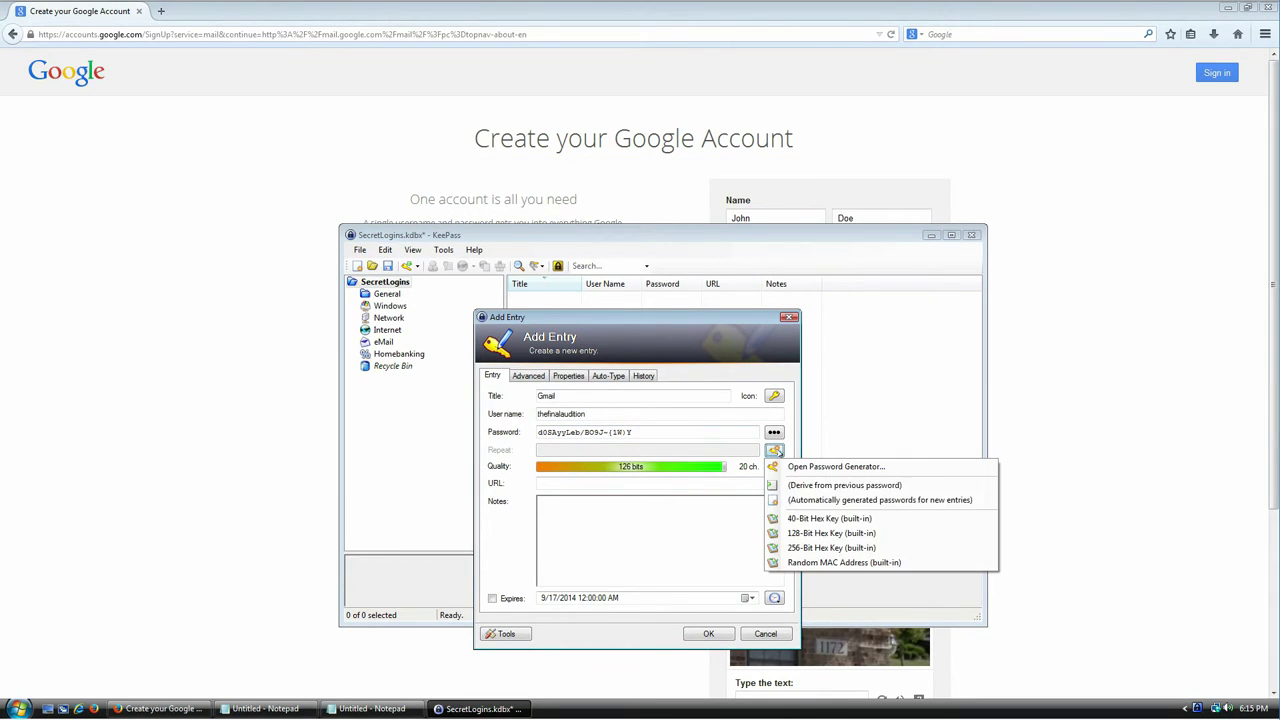
click(830, 466)
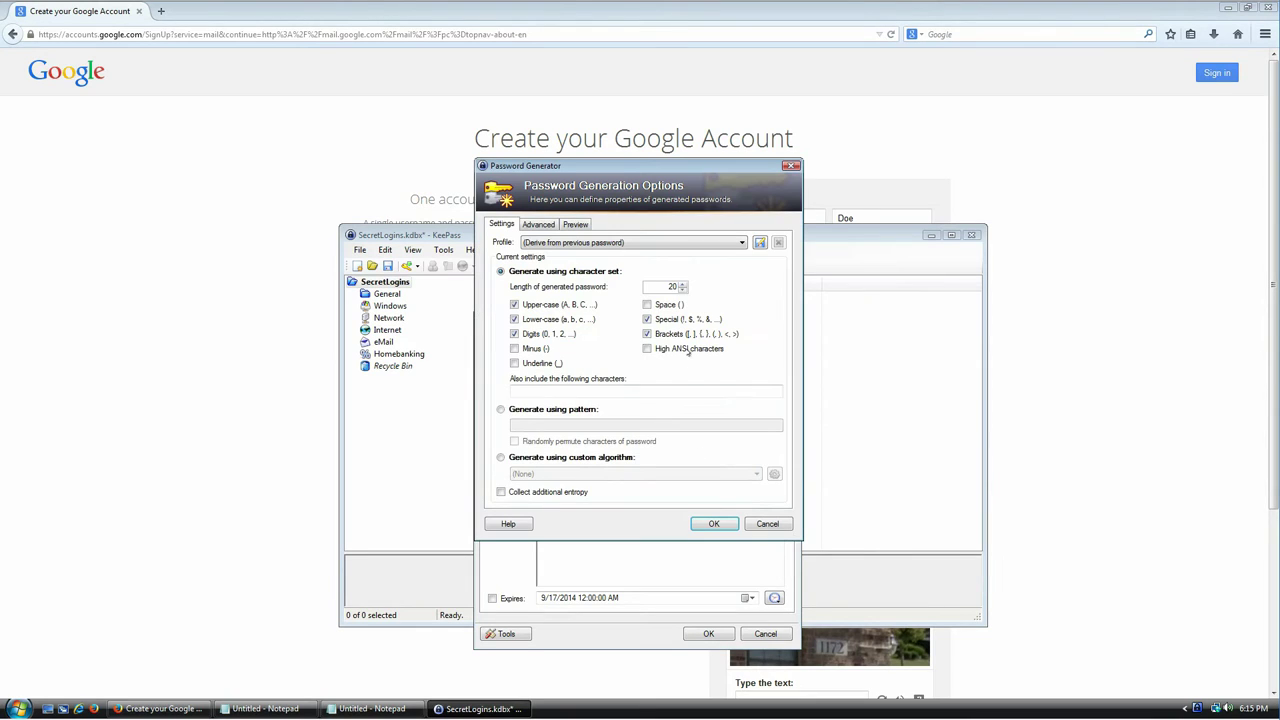
click(530, 349)
drag(666, 287, 695, 283)
text(64)
click(714, 524)
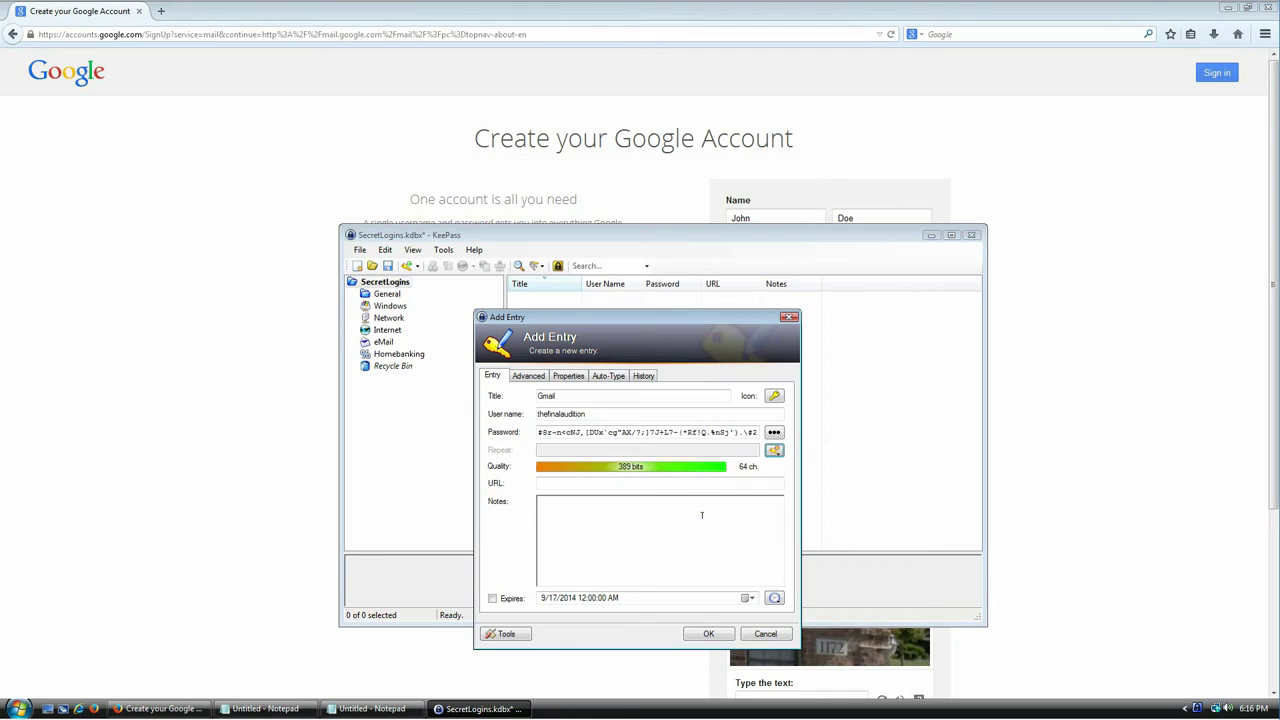
drag(574, 428, 800, 427)
click(697, 431)
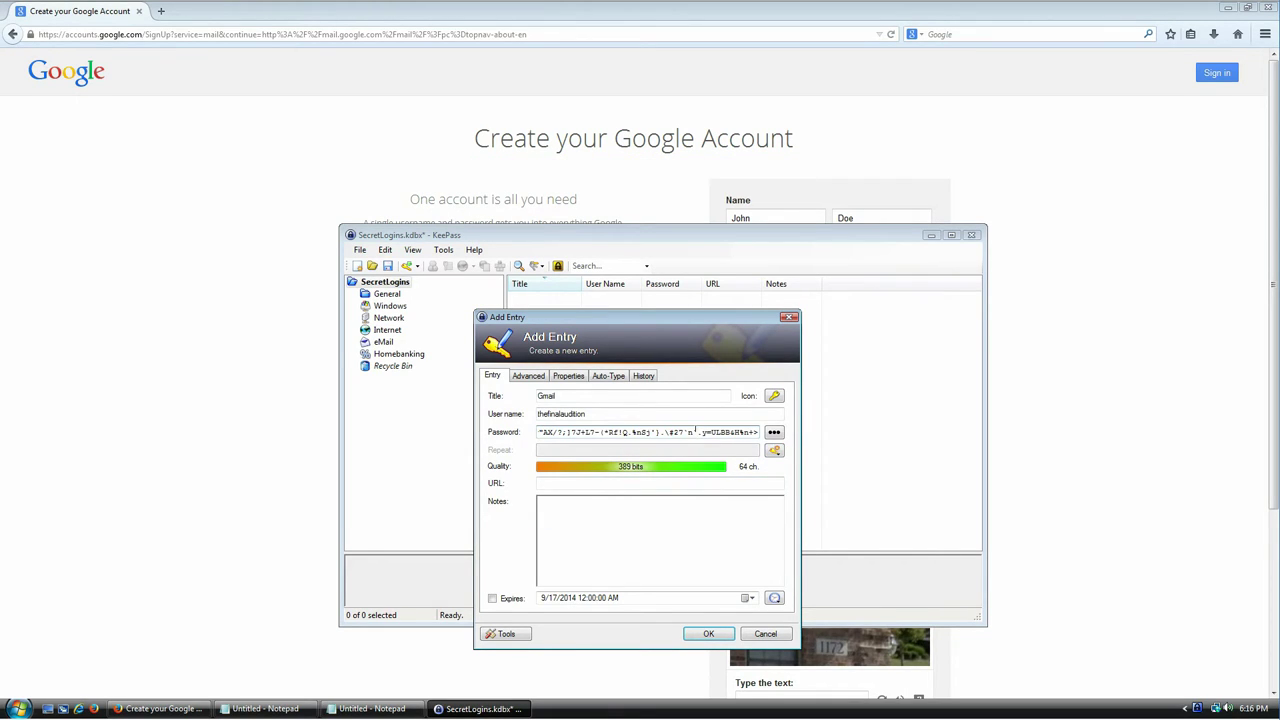
drag(697, 431, 497, 416)
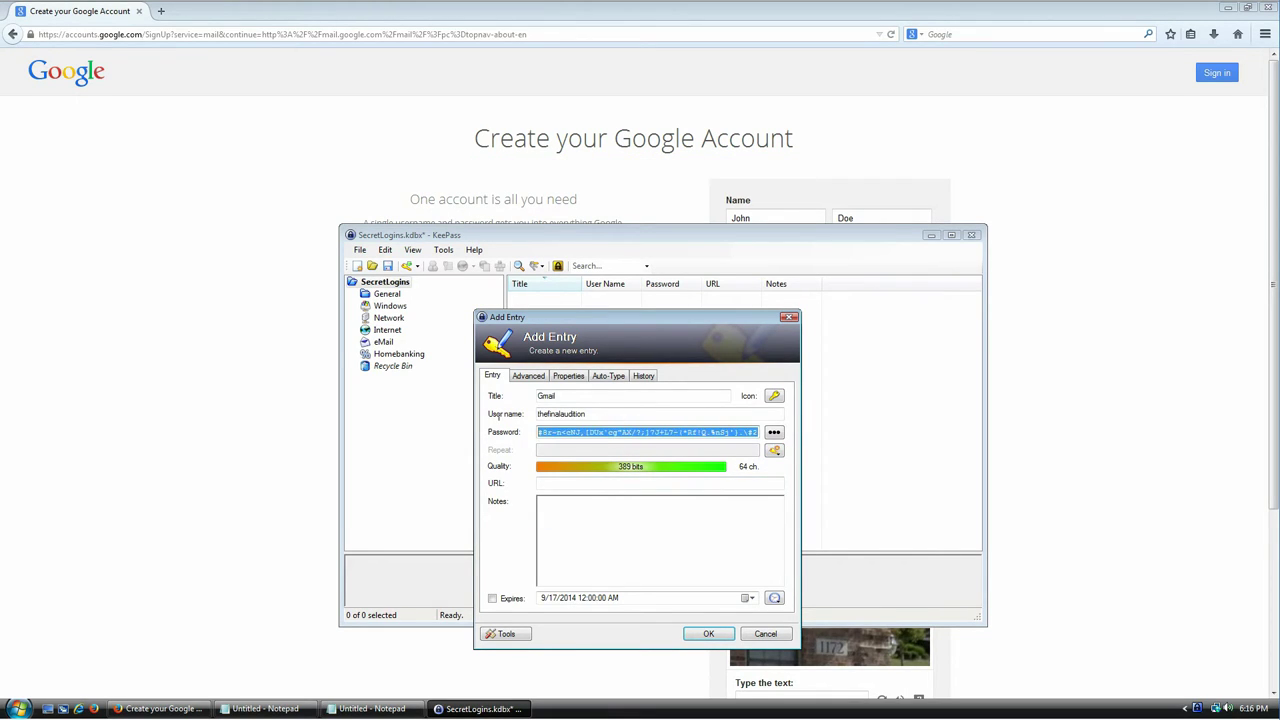
click(592, 432)
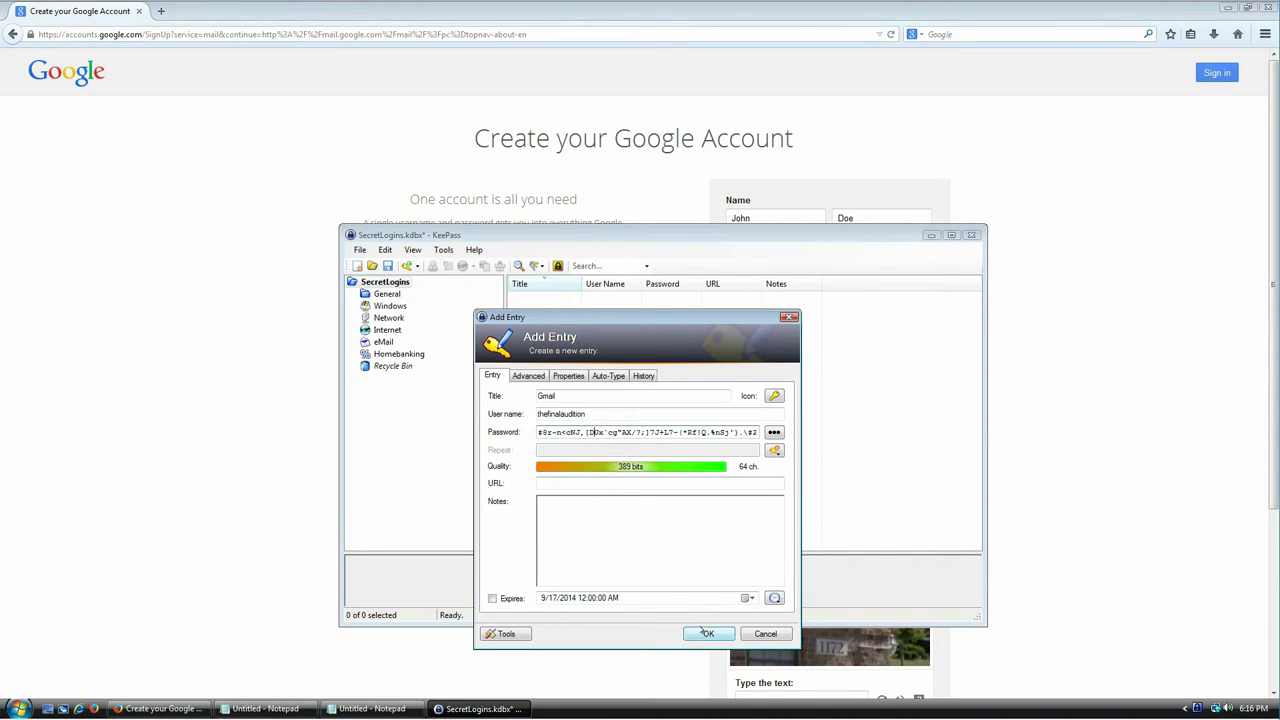
click(704, 632)
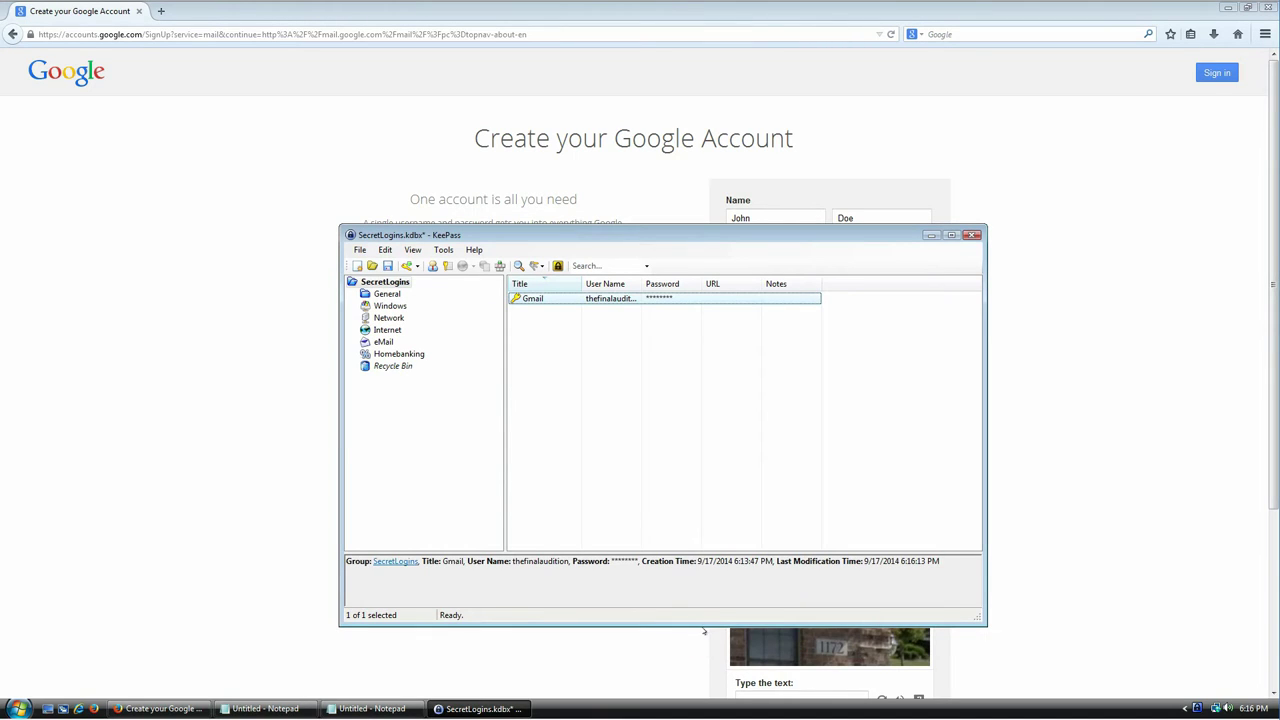
- Narrow the Title column, copy the Gmail entry's password, and switch to the empty Notepad
drag(581, 284, 646, 287)
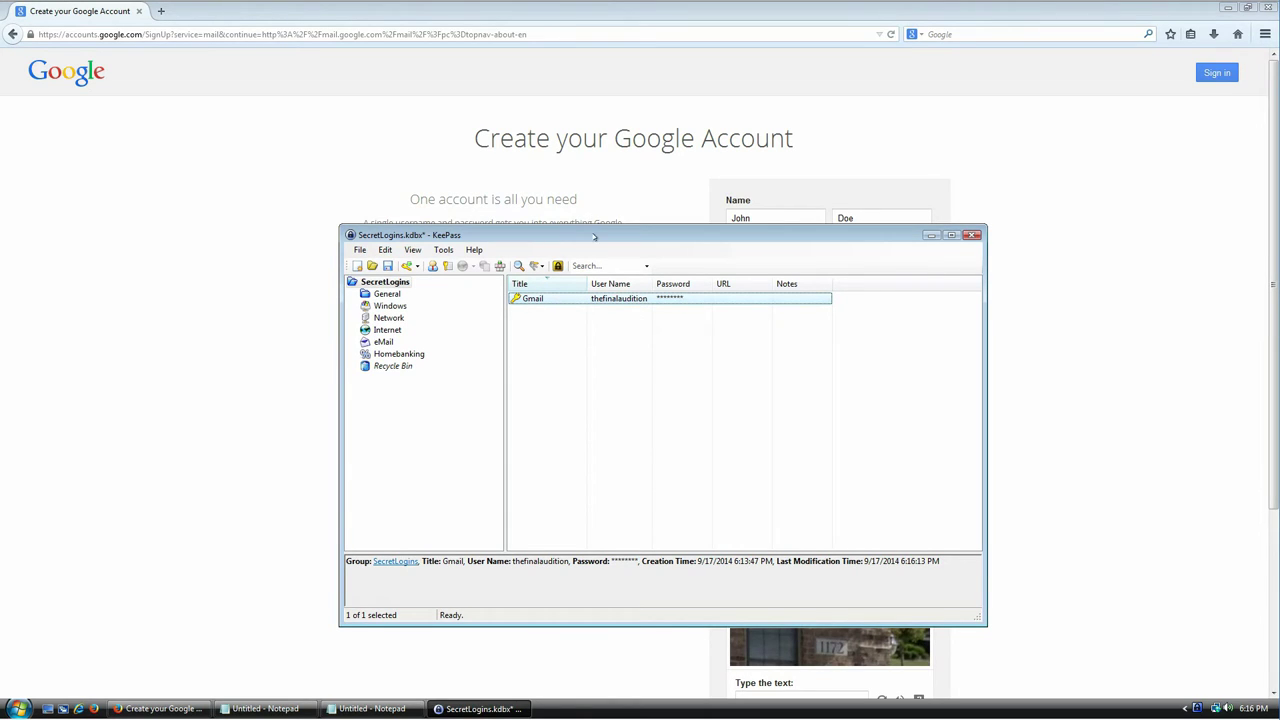
drag(595, 237, 487, 226)
right_click(430, 290)
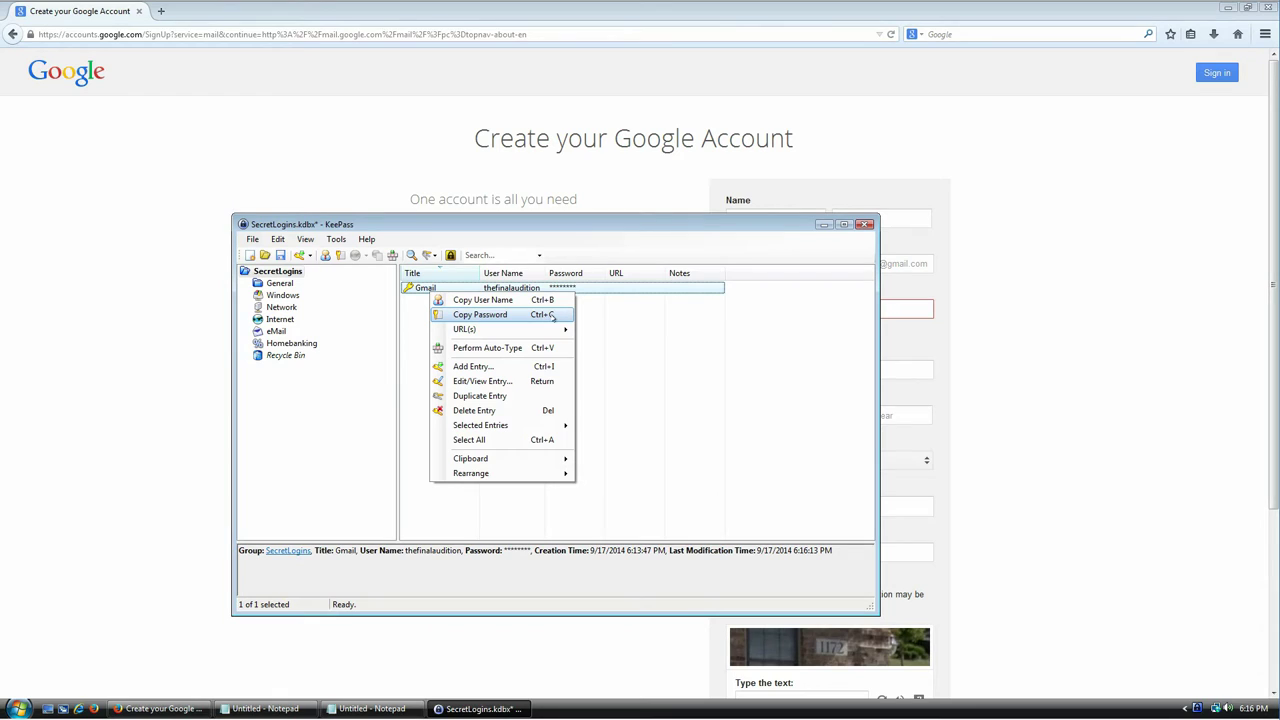
click(552, 316)
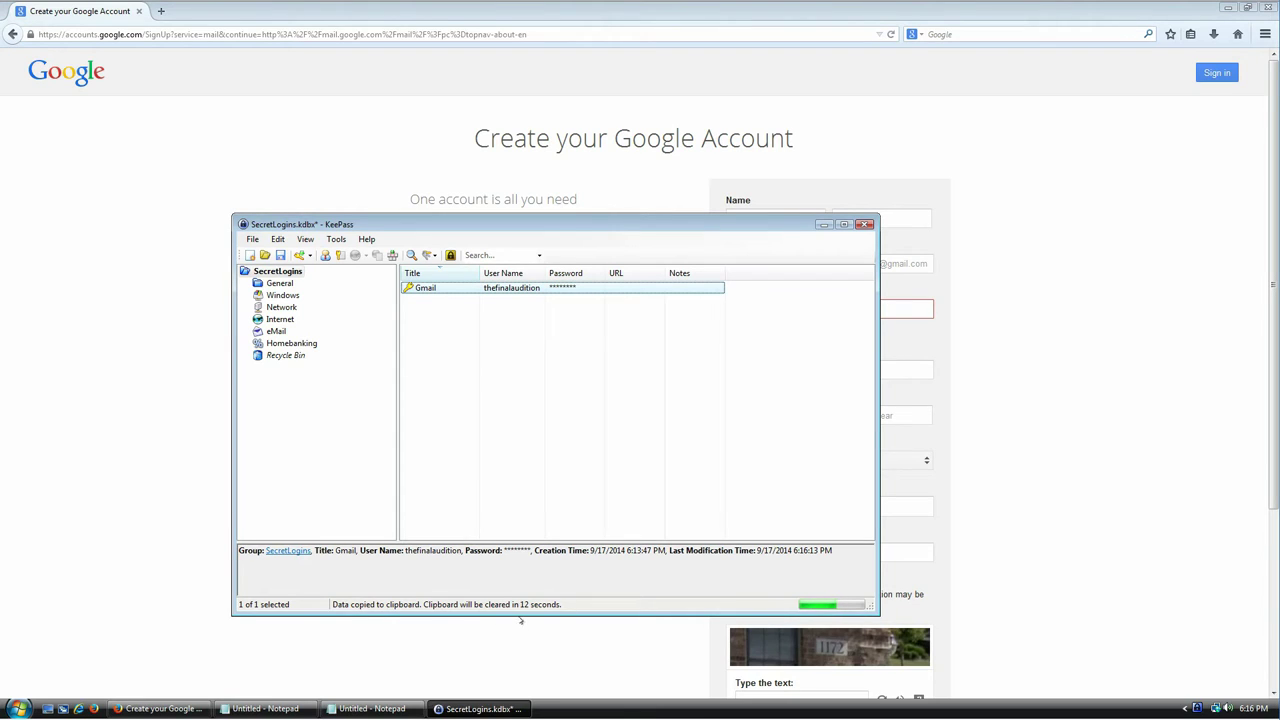
click(388, 707)
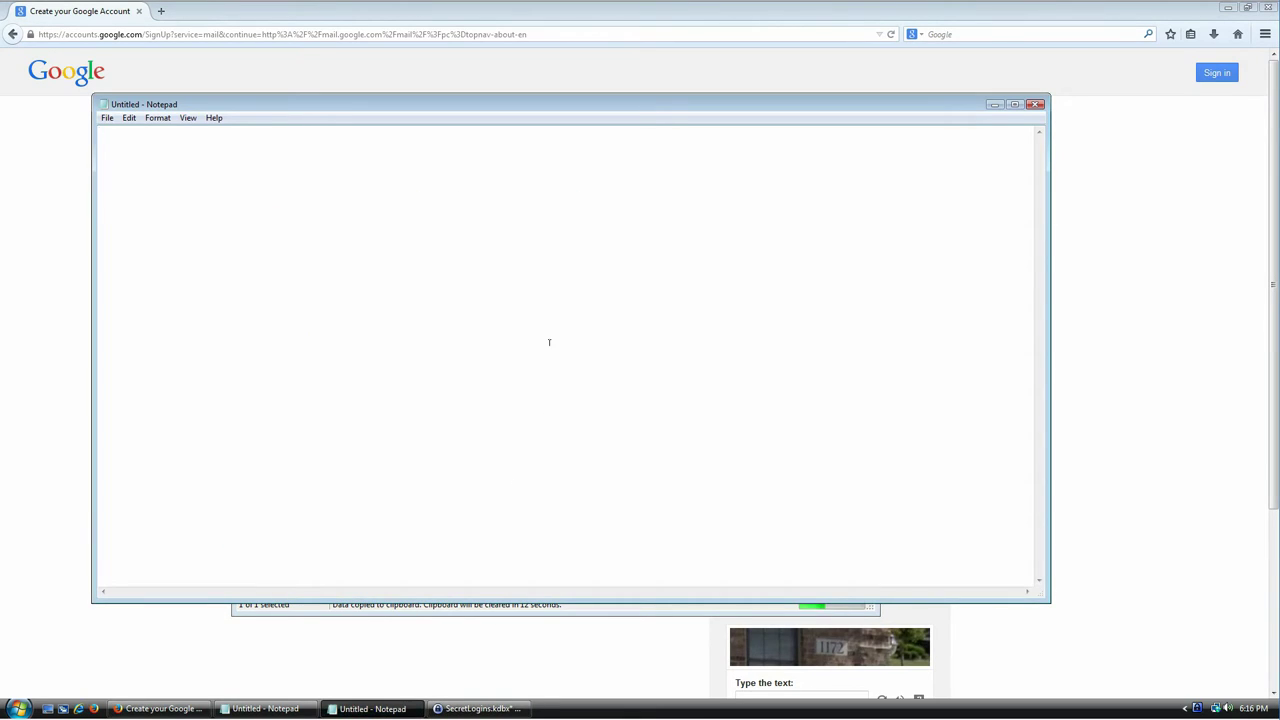
- Paste the Gmail password into Notepad, add a new line, and close without saving
key(ctrl+v)
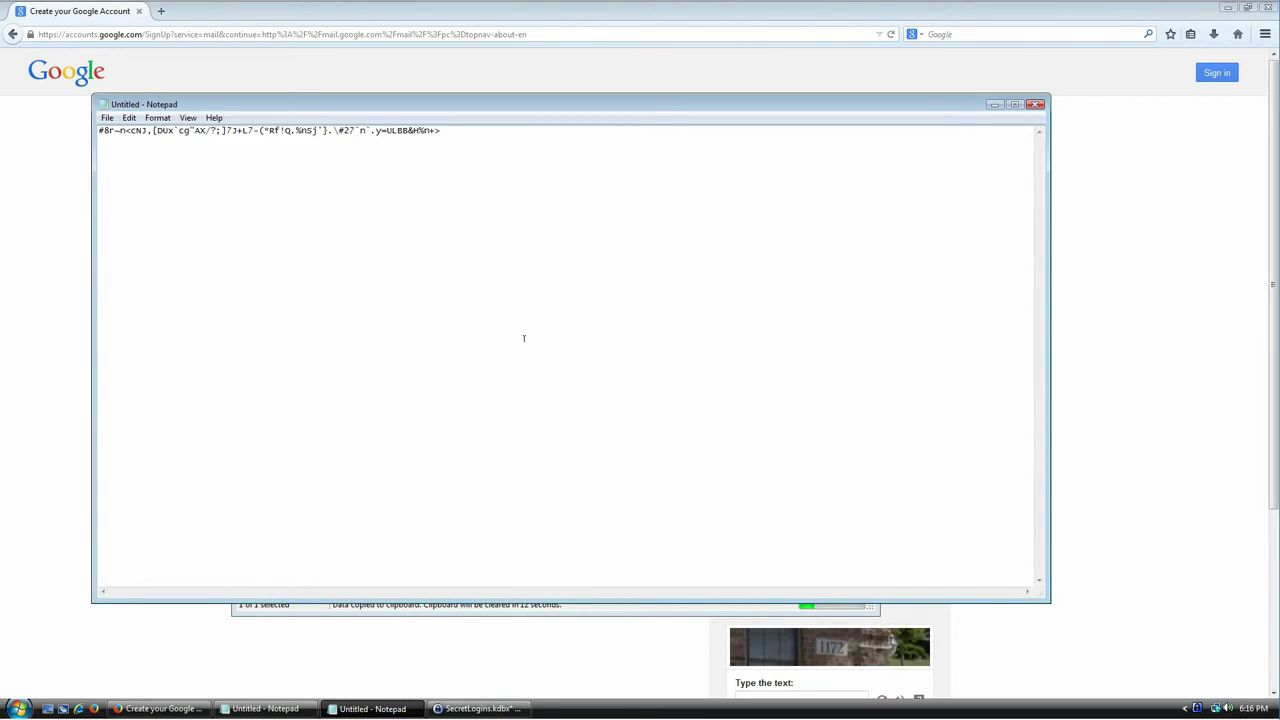
drag(469, 109, 466, 84)
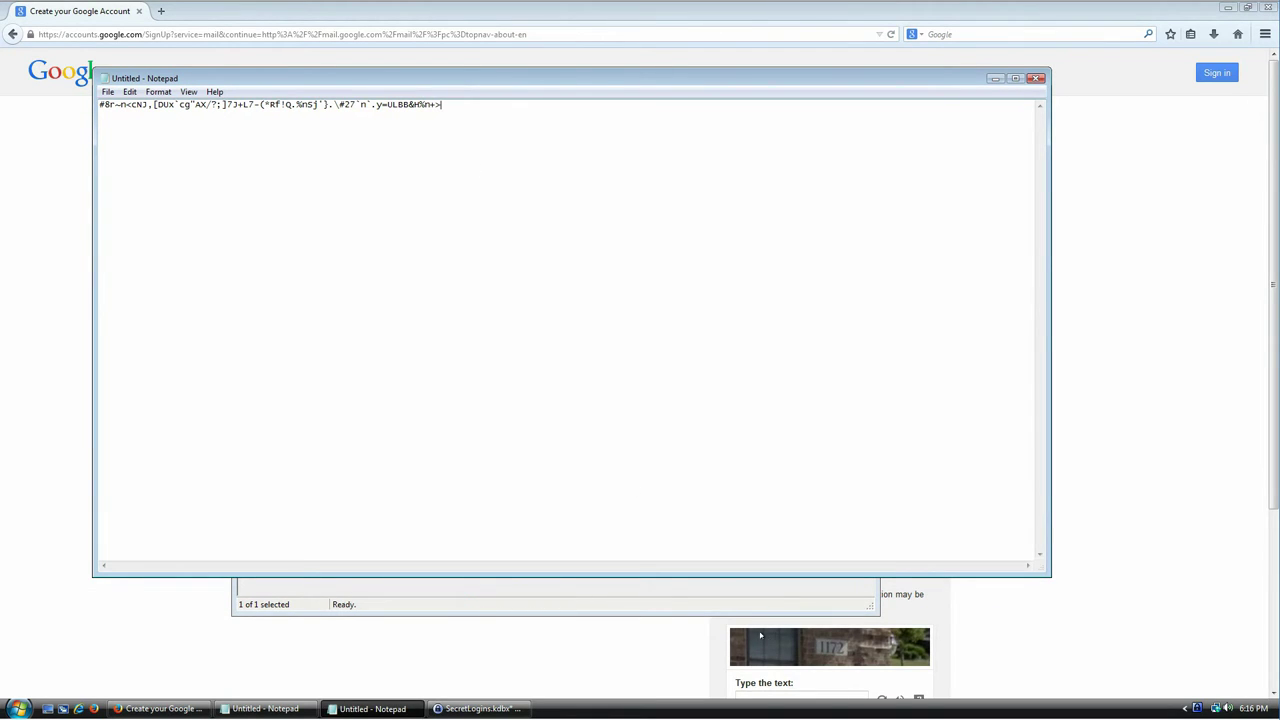
click(800, 607)
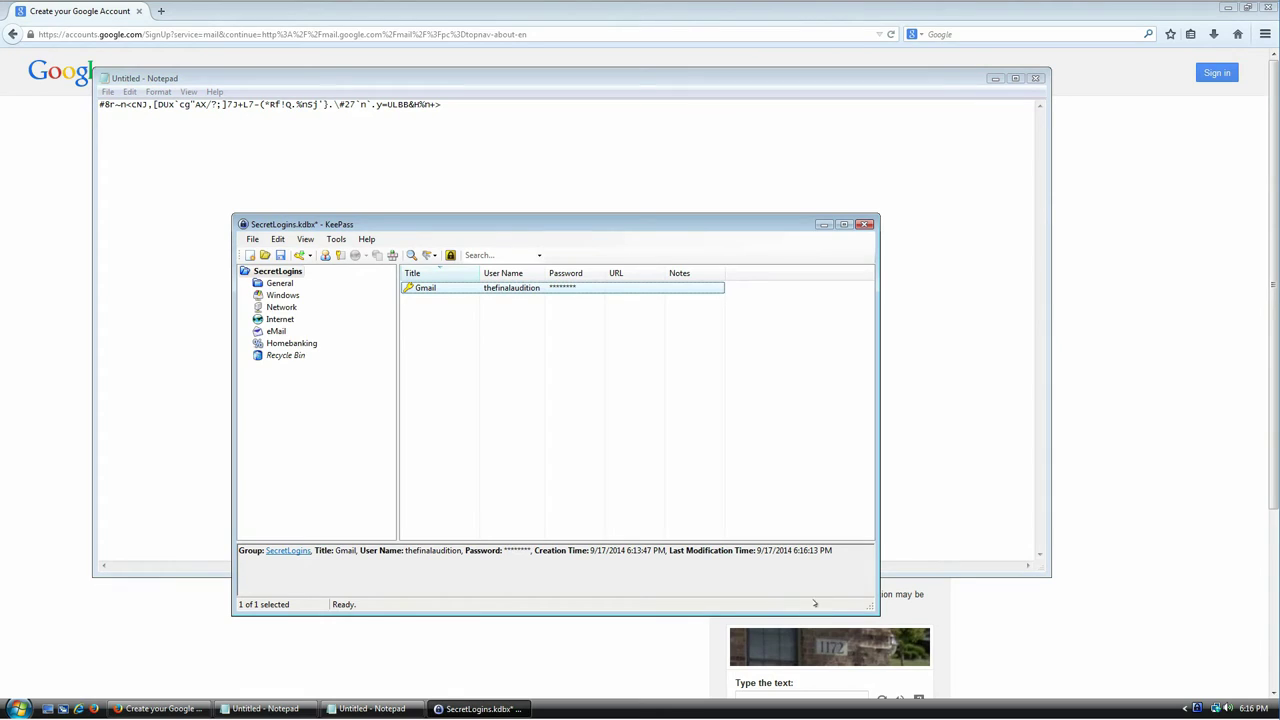
click(544, 143)
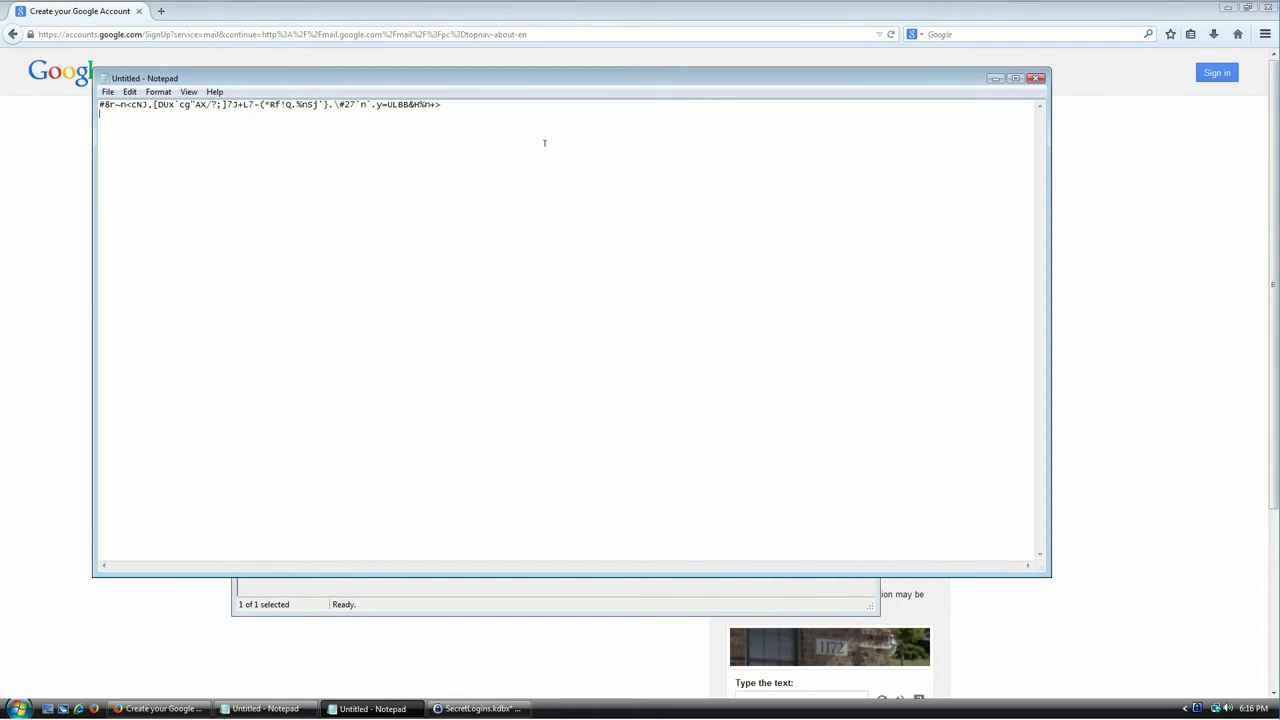
key(Return)
click(1036, 78)
click(654, 357)
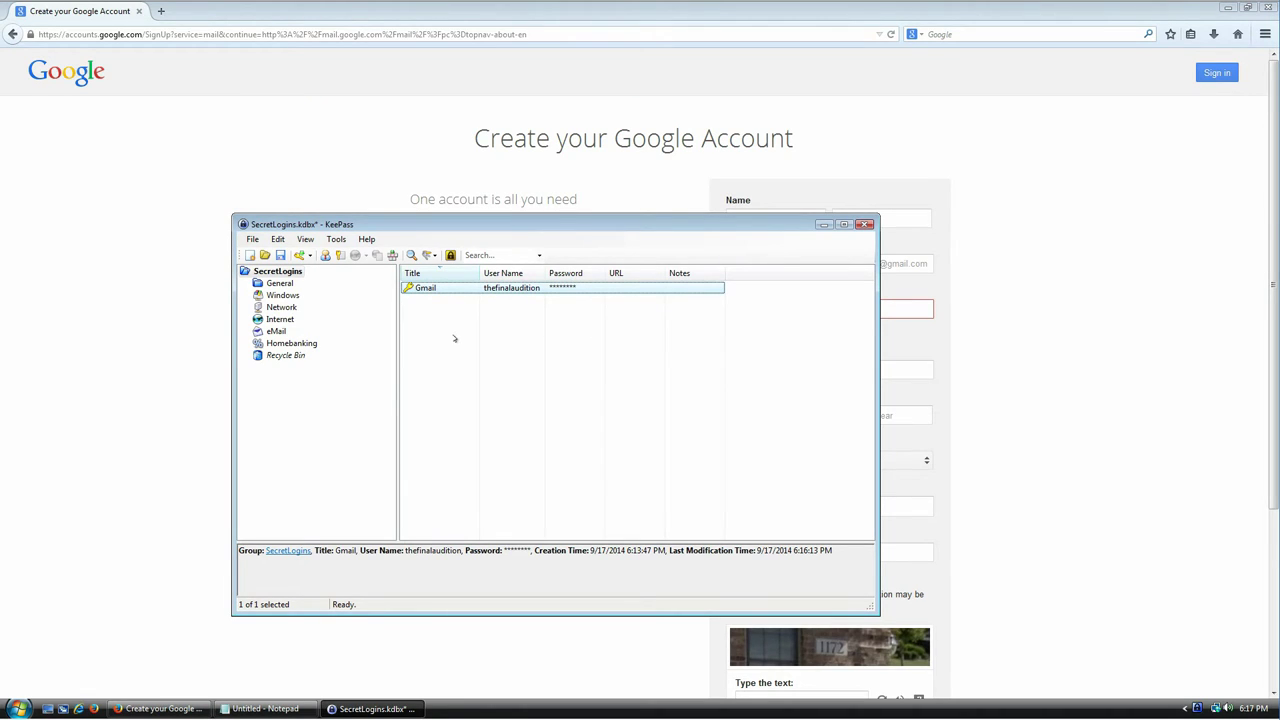
- Open the Gmail entry for editing and show its password generation options
double_click(424, 290)
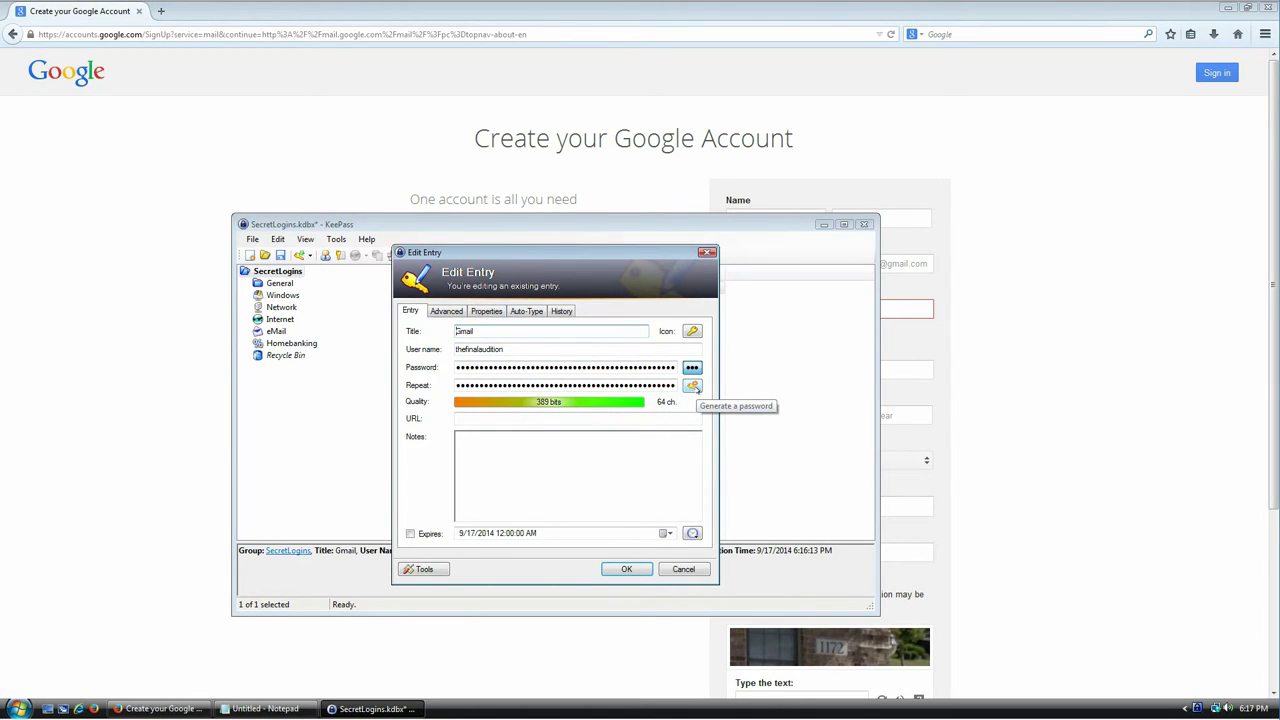
click(693, 386)
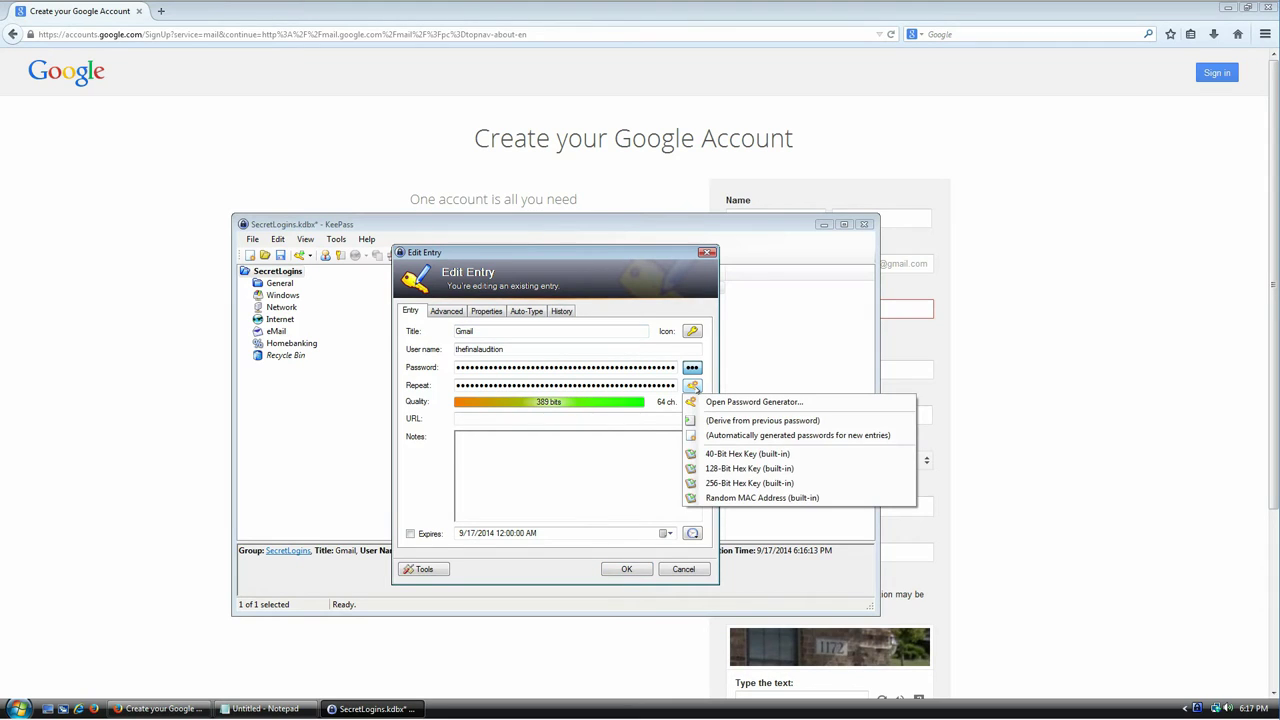
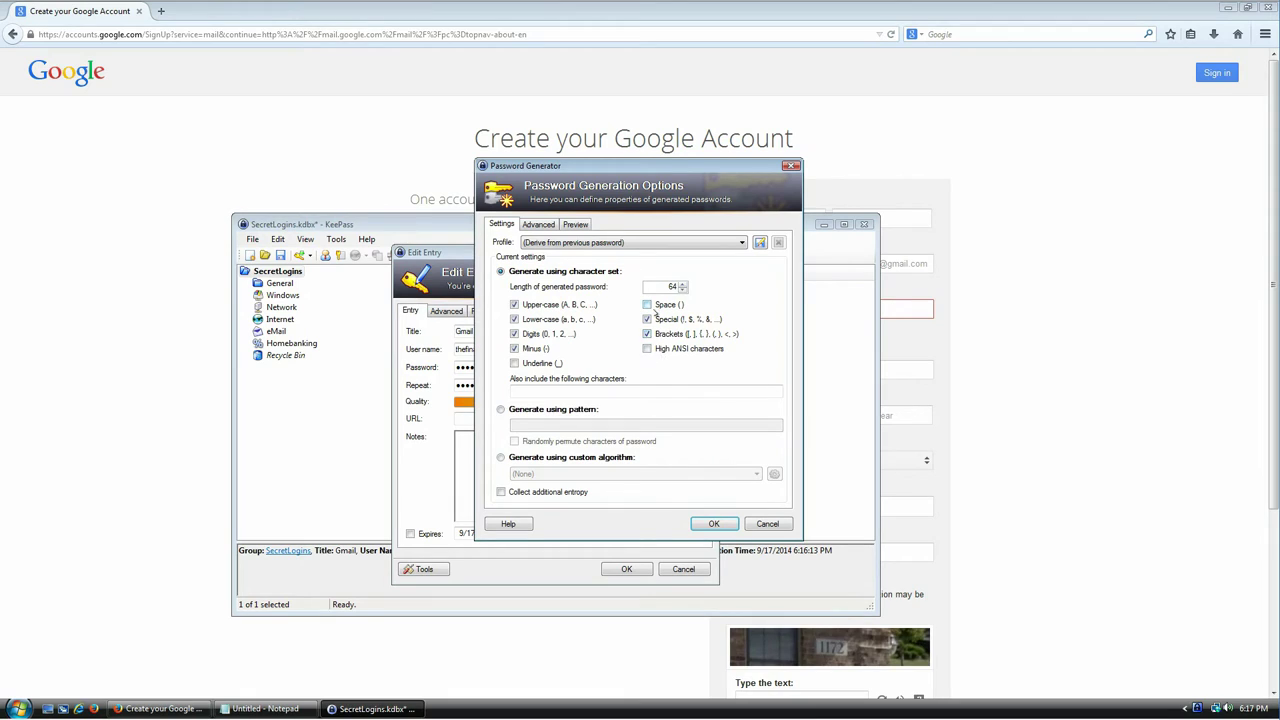
- Add Space and Underline characters and turn on additional entropy collection in the Password Generator
click(647, 304)
click(545, 362)
click(533, 494)
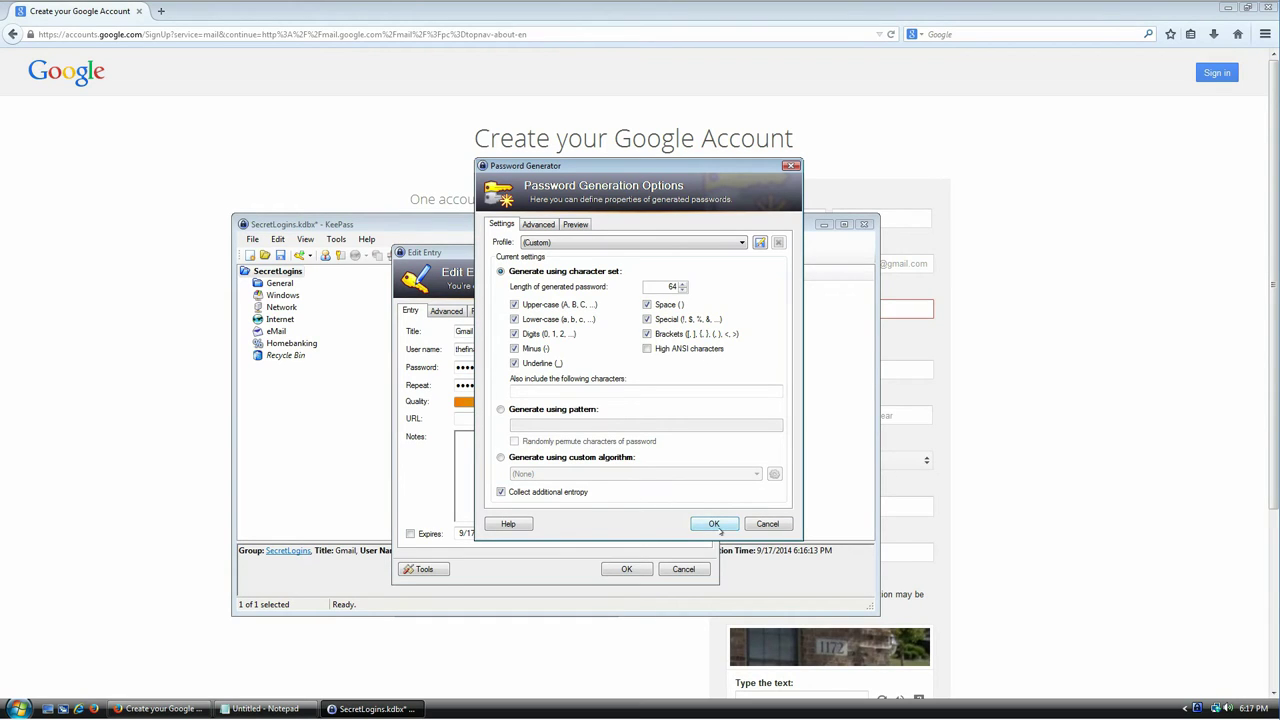
click(718, 524)
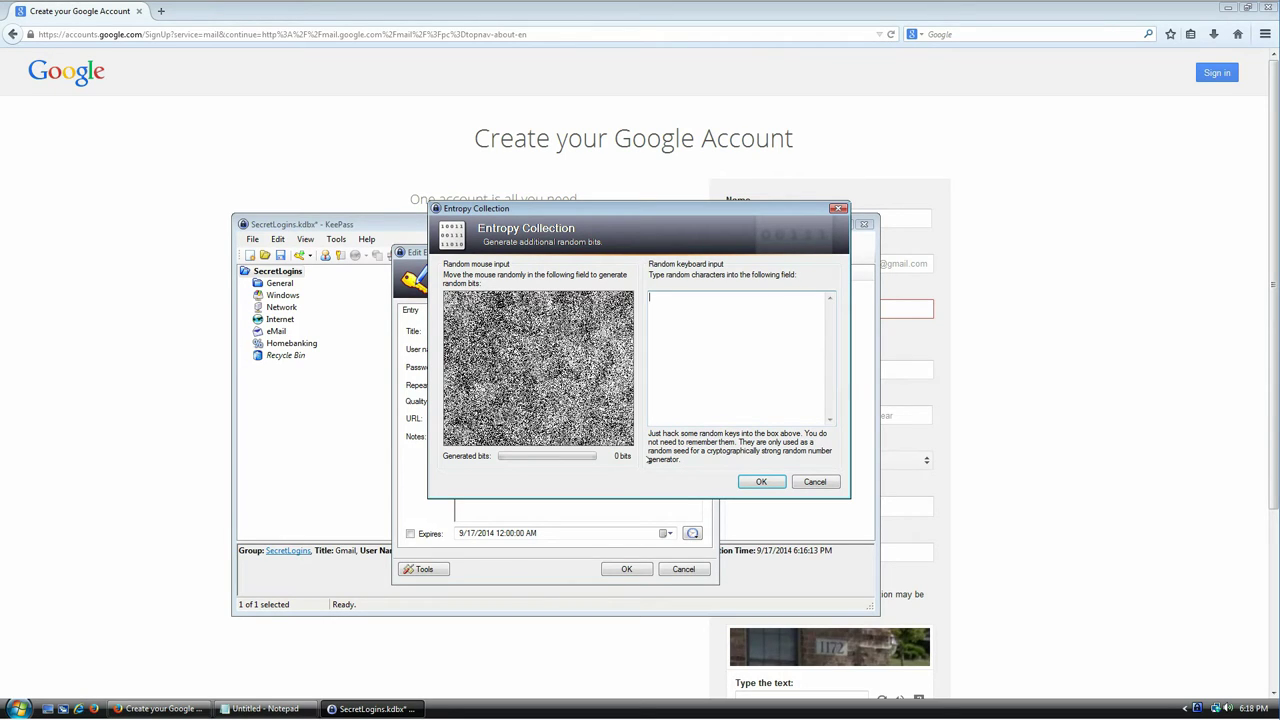
- Search the web for 'whatever dude' and select result text to use as random input
mouse_move(500, 396)
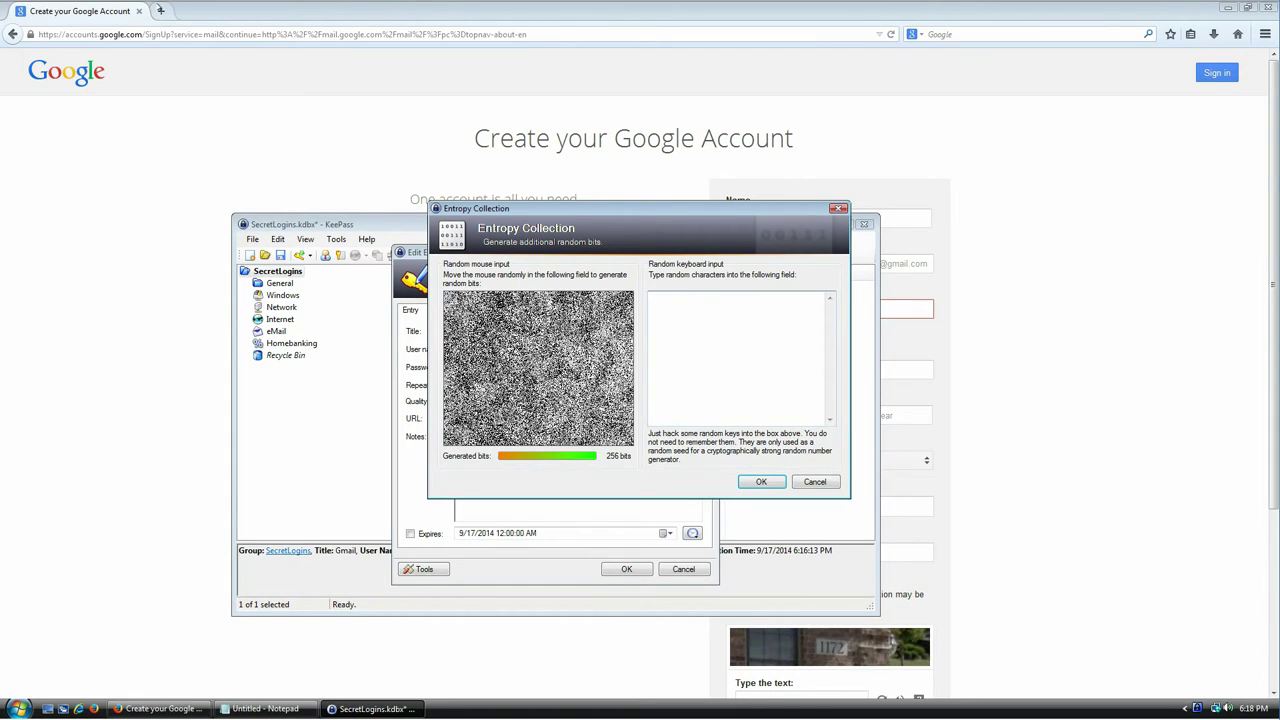
click(160, 10)
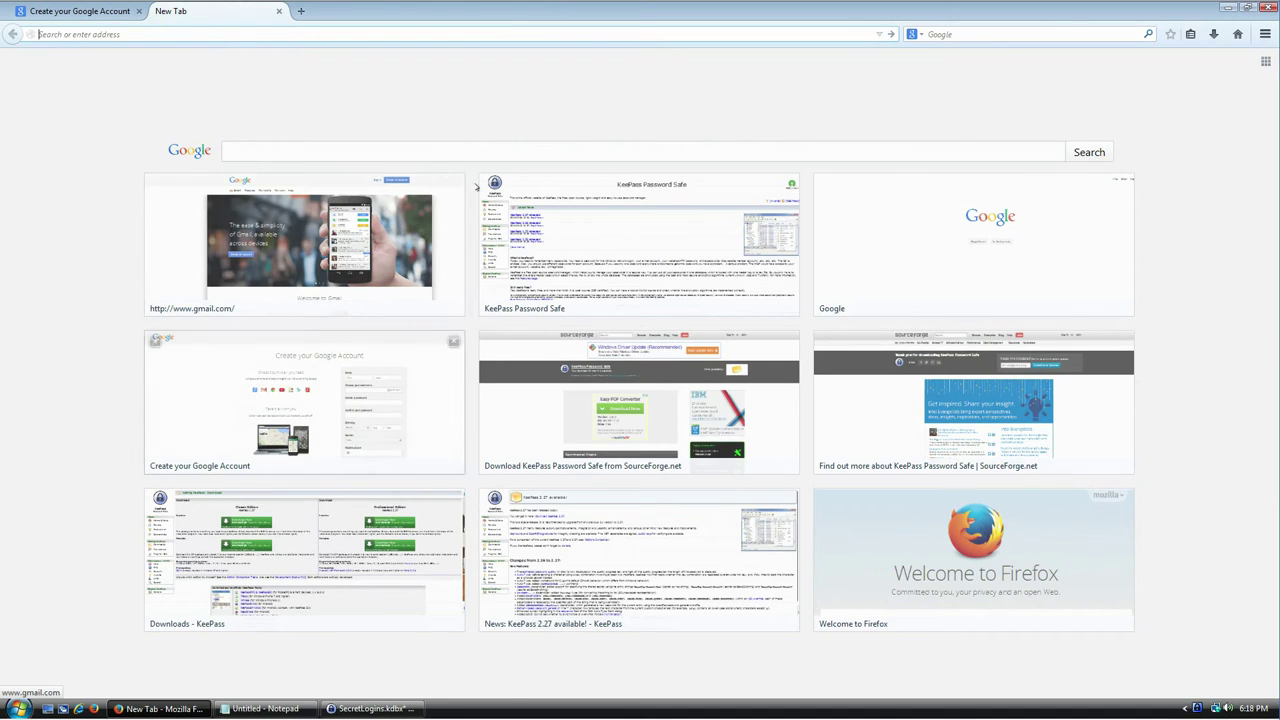
click(936, 34)
text(whatever dude)
key(Return)
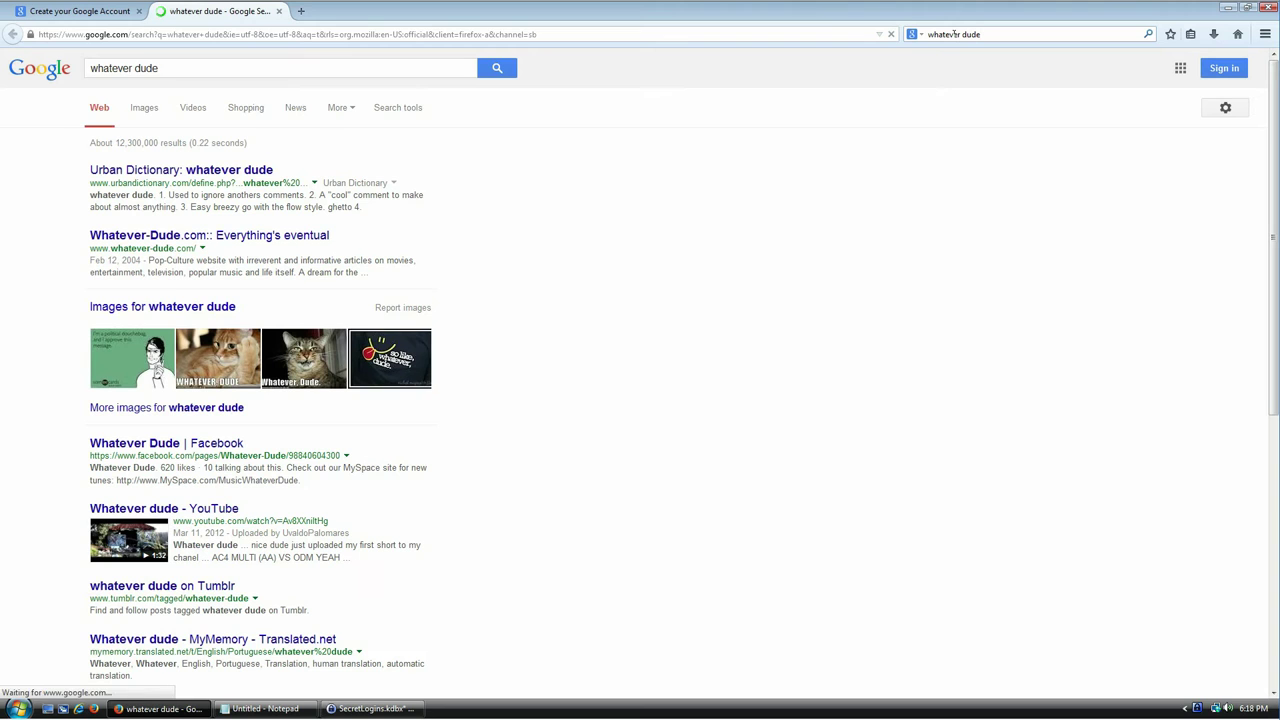
drag(391, 215, 89, 166)
key(ctrl+c)
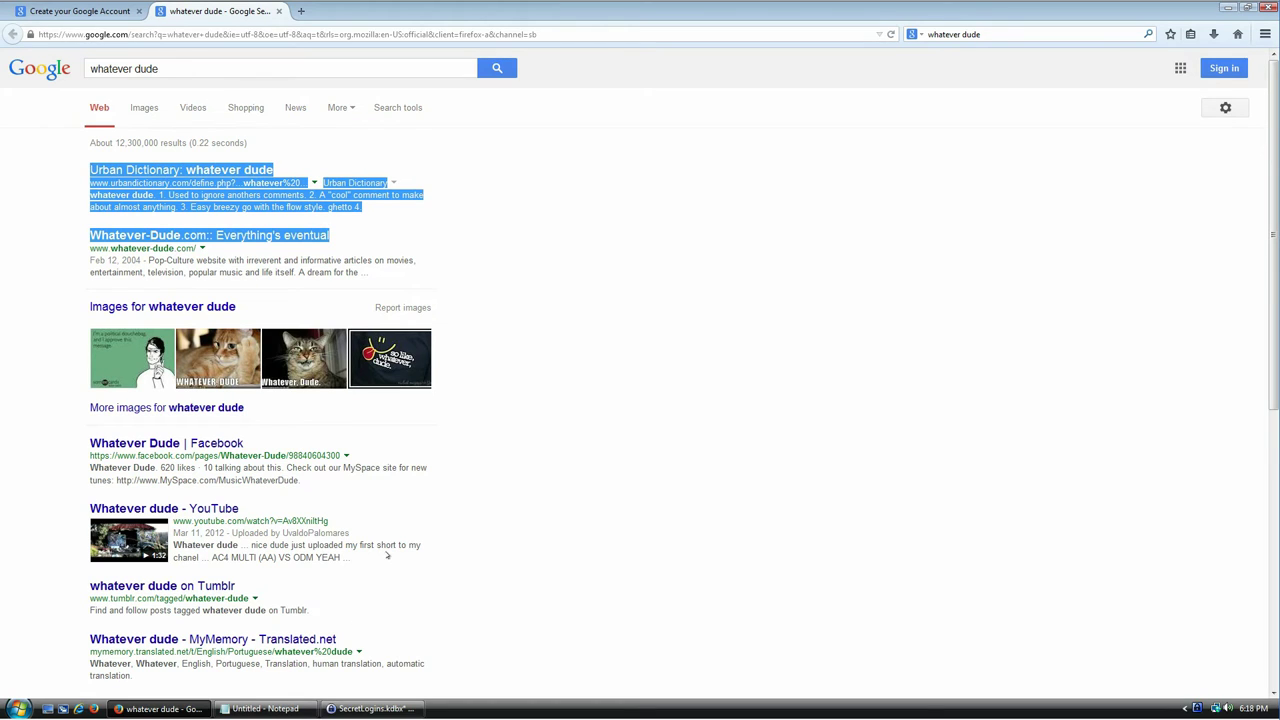
- Paste that text plus random keystrokes into the entropy box and generate the 64-character password
click(372, 708)
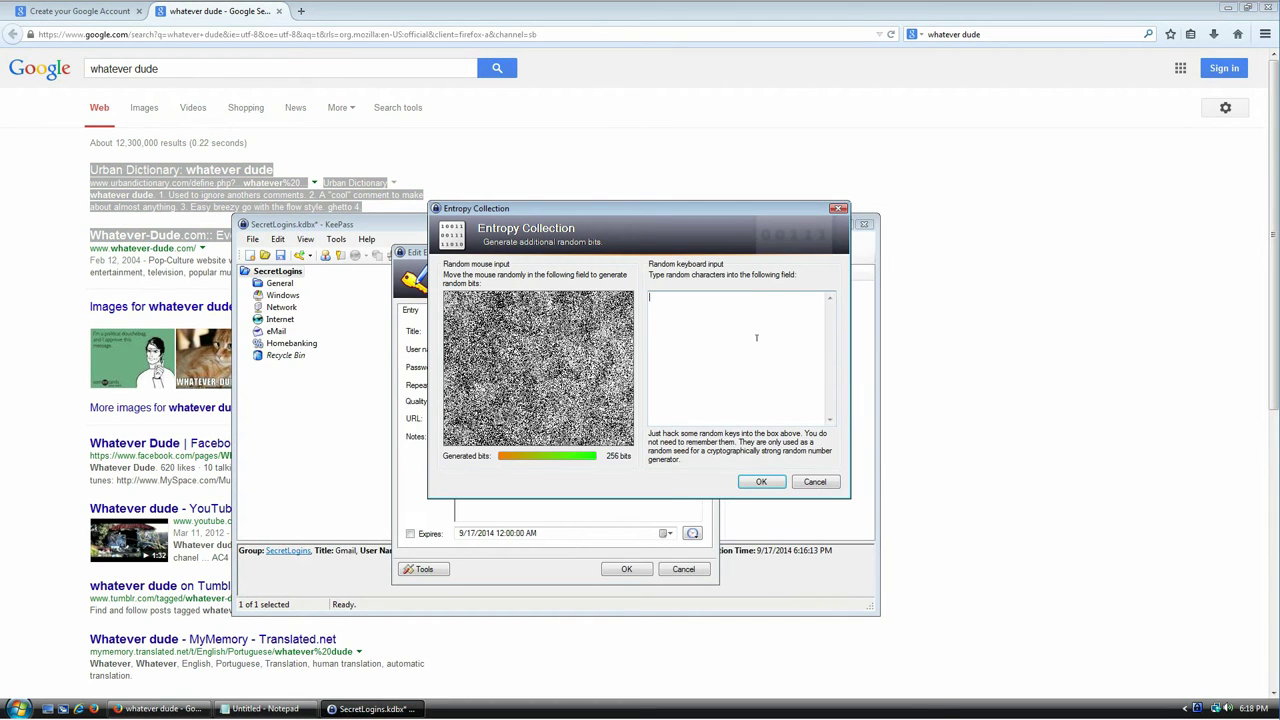
key(ctrl+v)
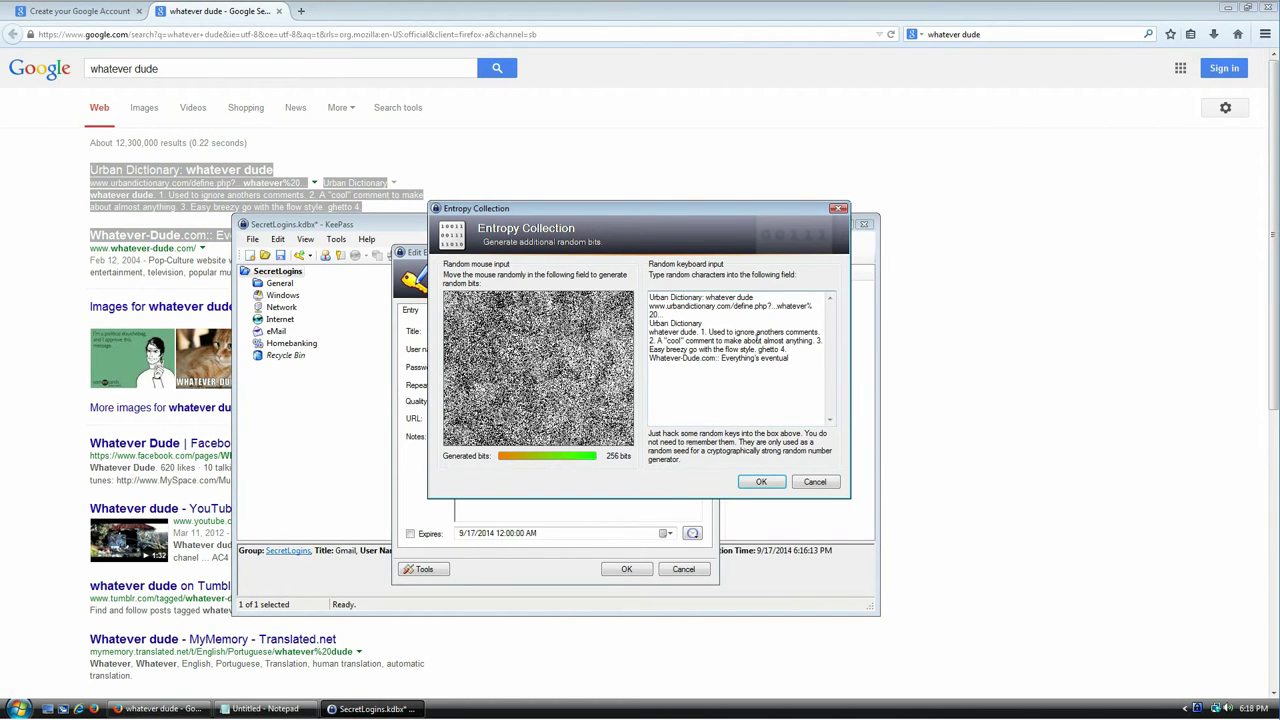
text(df sdfsdf siuh ieuho9875y oiuh iljhfkjdrtdrt Urban)
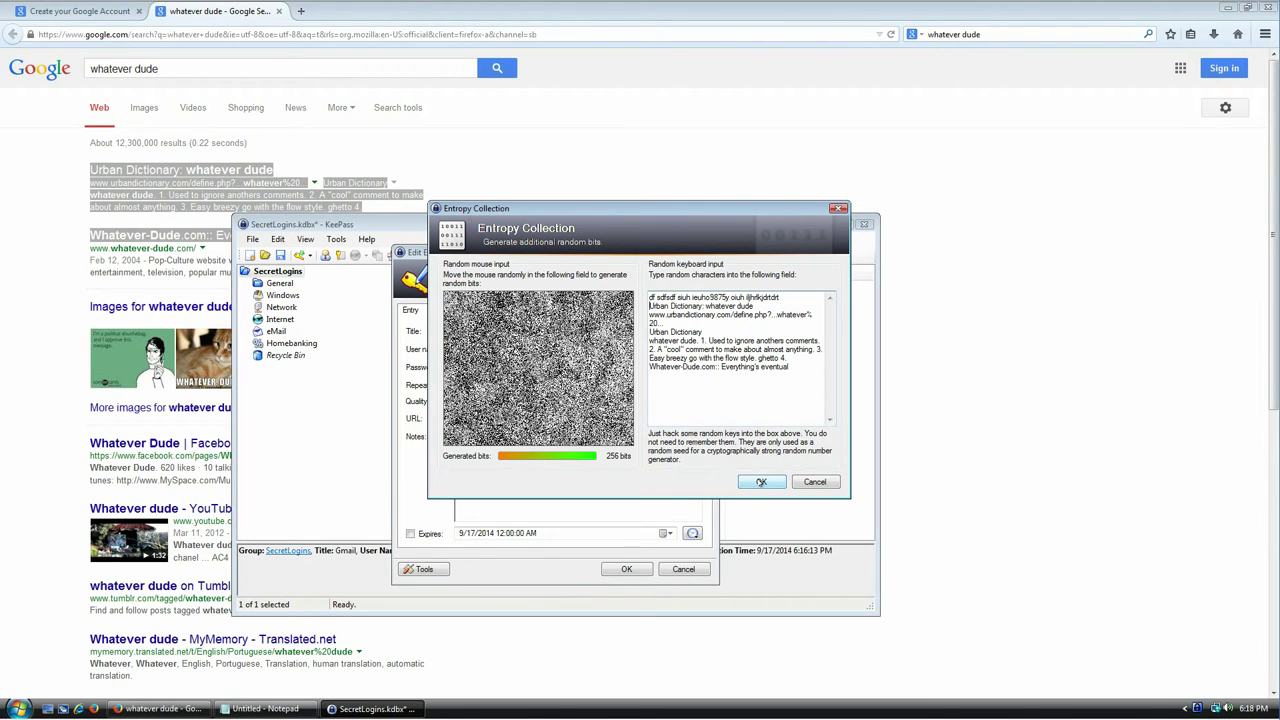
click(761, 482)
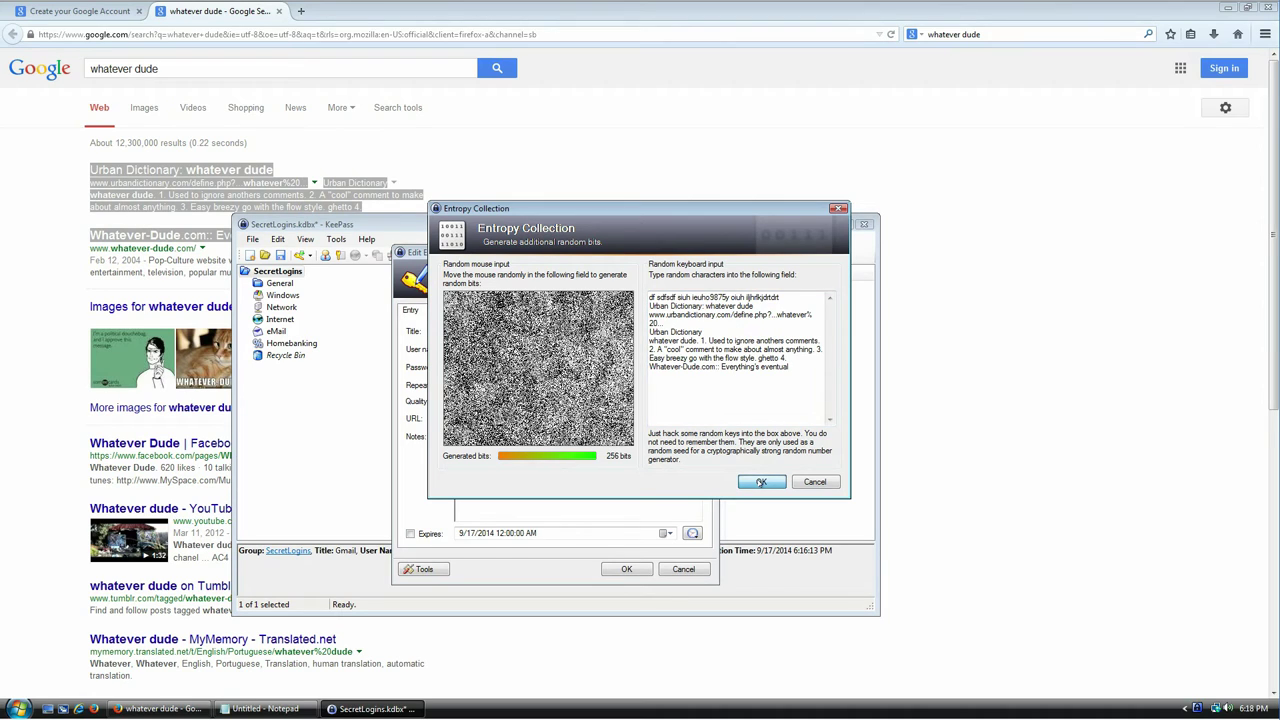
- Save the Gmail entry with its newly generated password
click(489, 366)
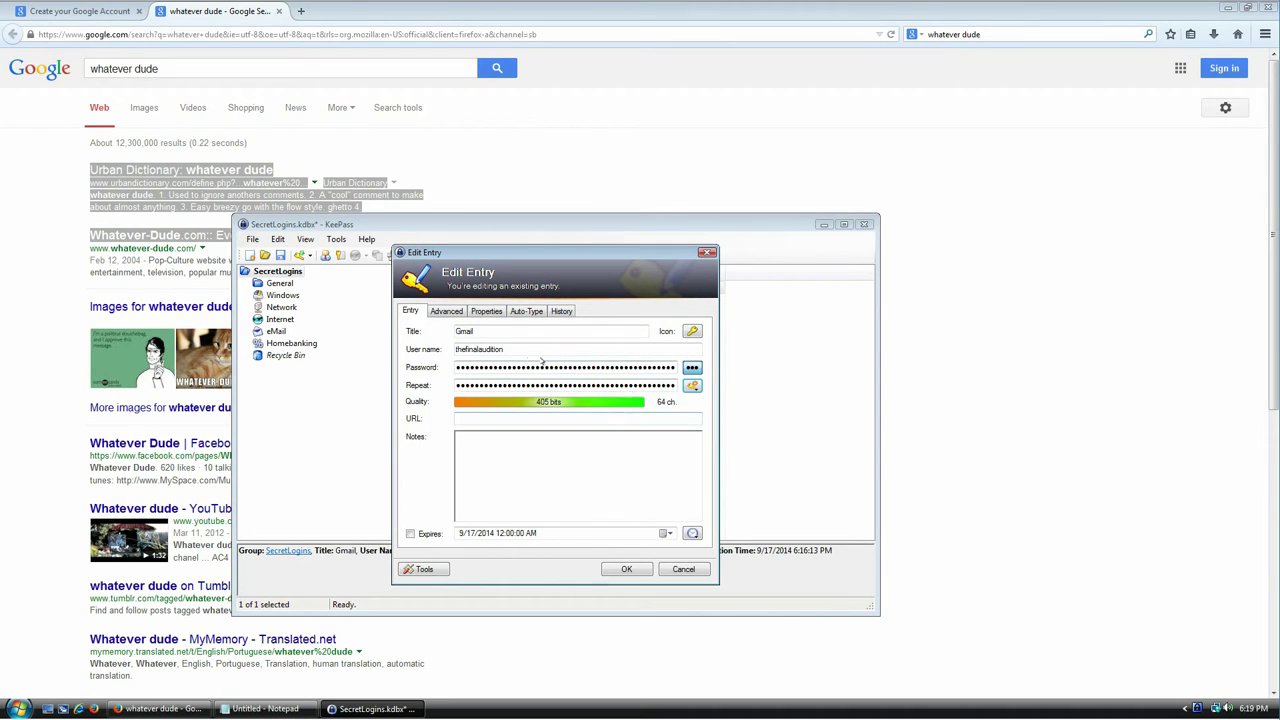
double_click(489, 366)
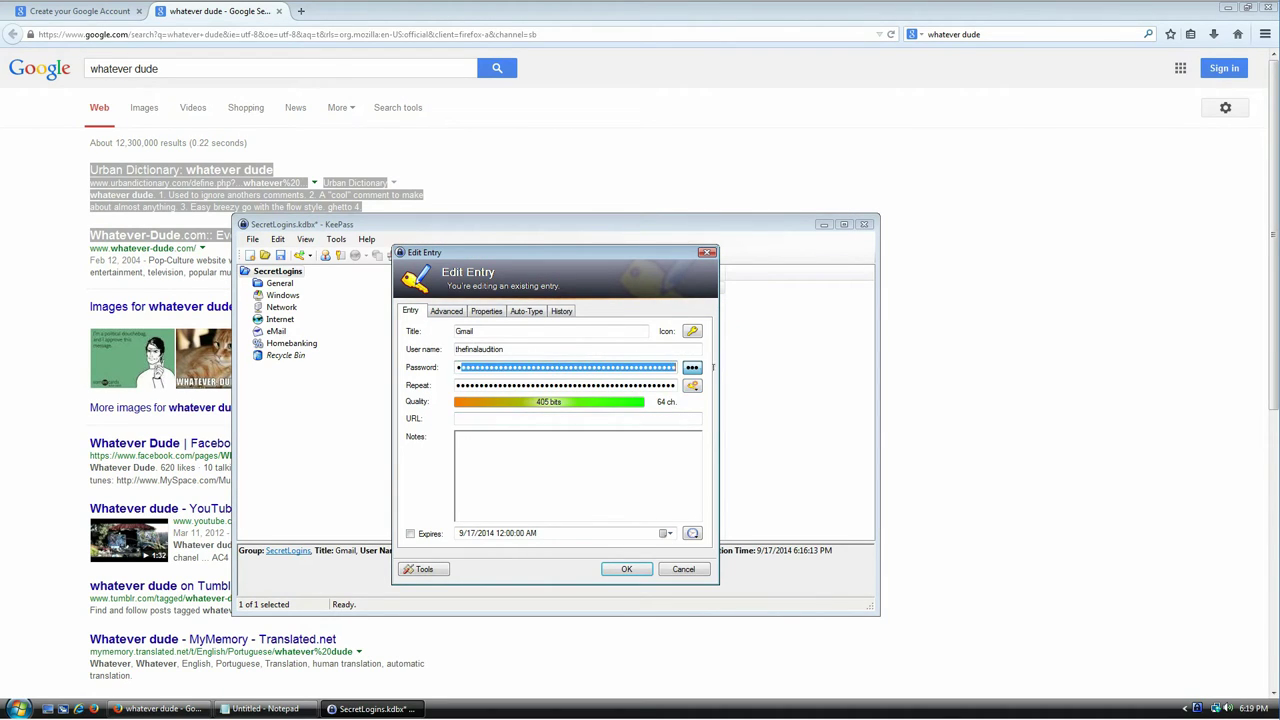
click(489, 366)
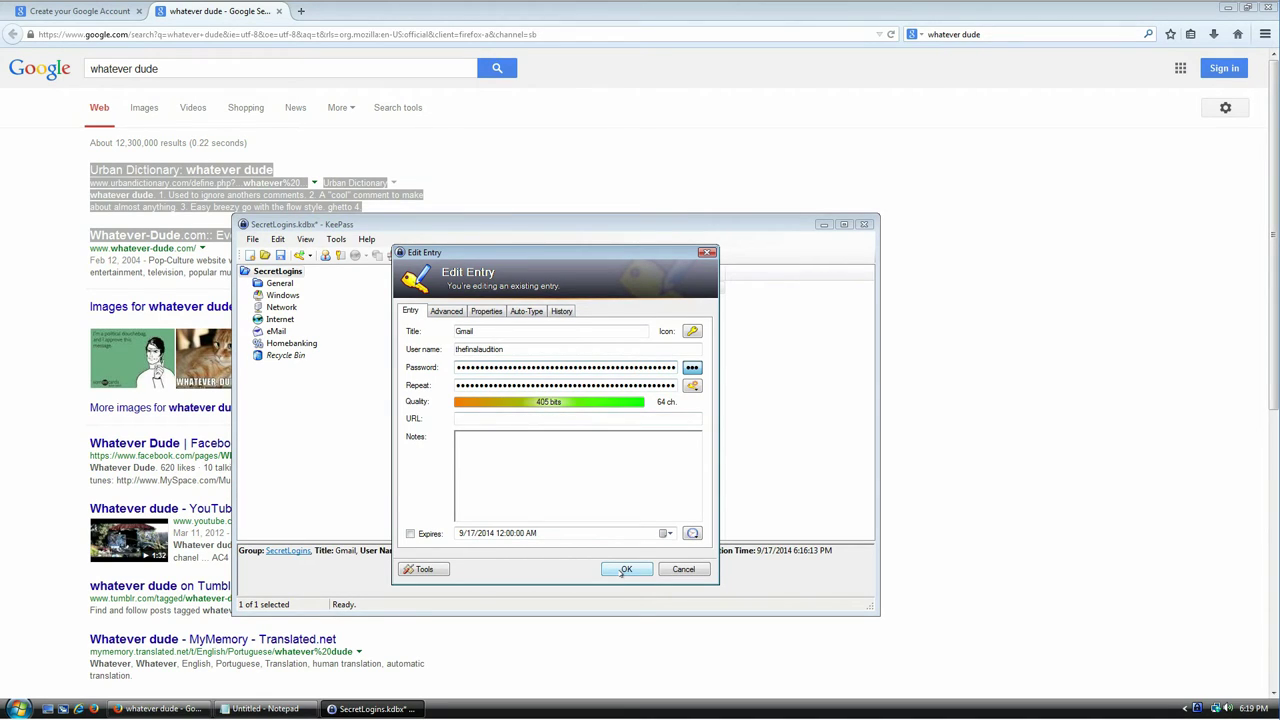
click(624, 570)
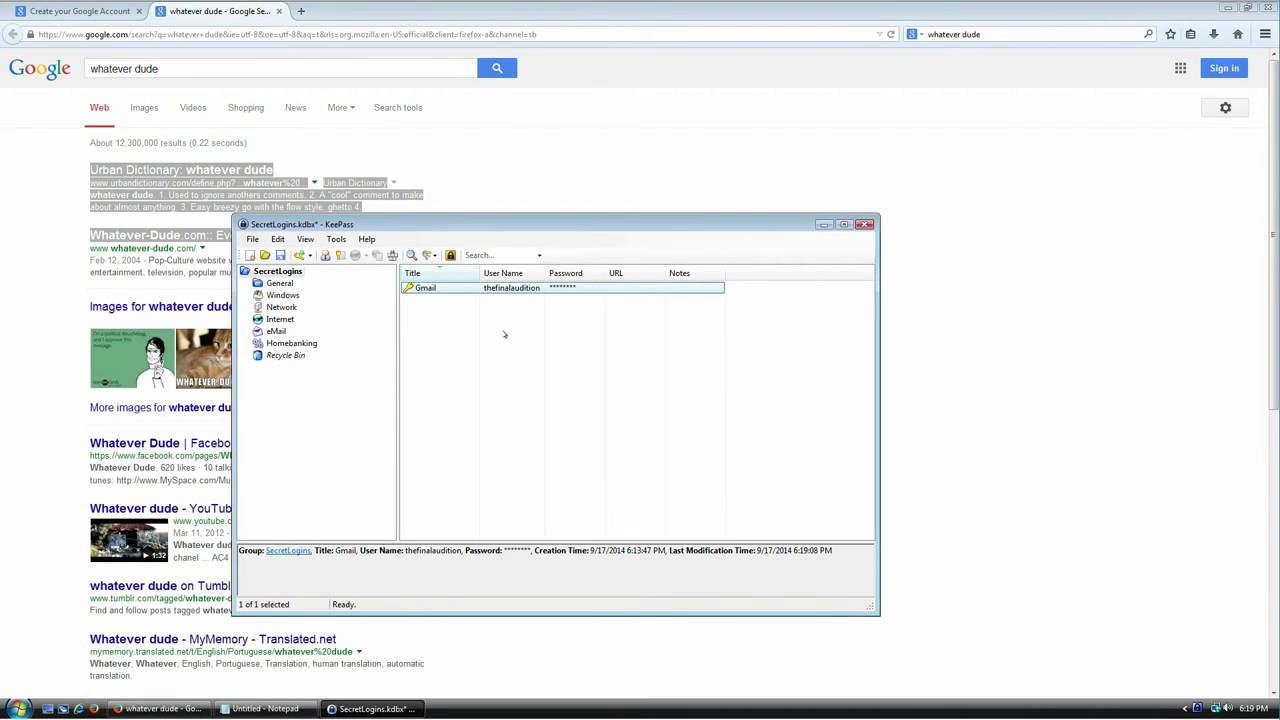
- Copy the Gmail password and close the 'whatever dude' search tab in Firefox
key(ctrl+c)
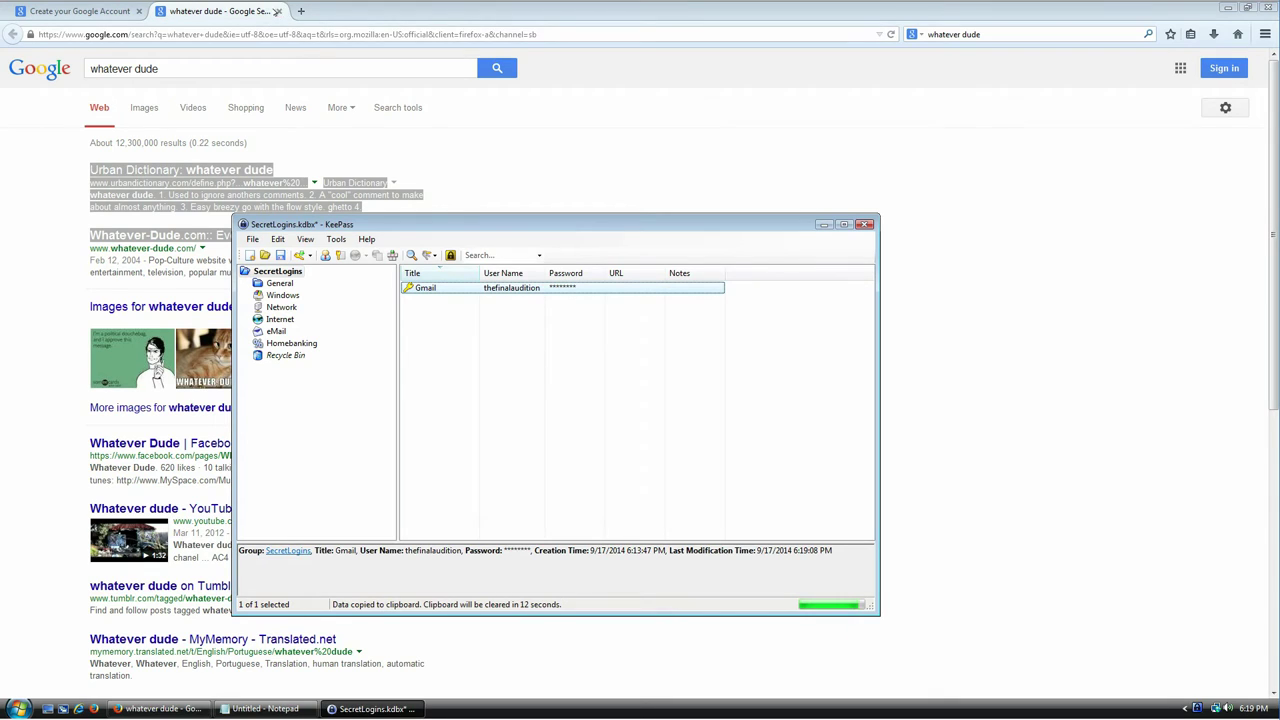
click(272, 11)
click(279, 11)
- Paste the KeePass password into both the Create and Confirm password fields
click(753, 312)
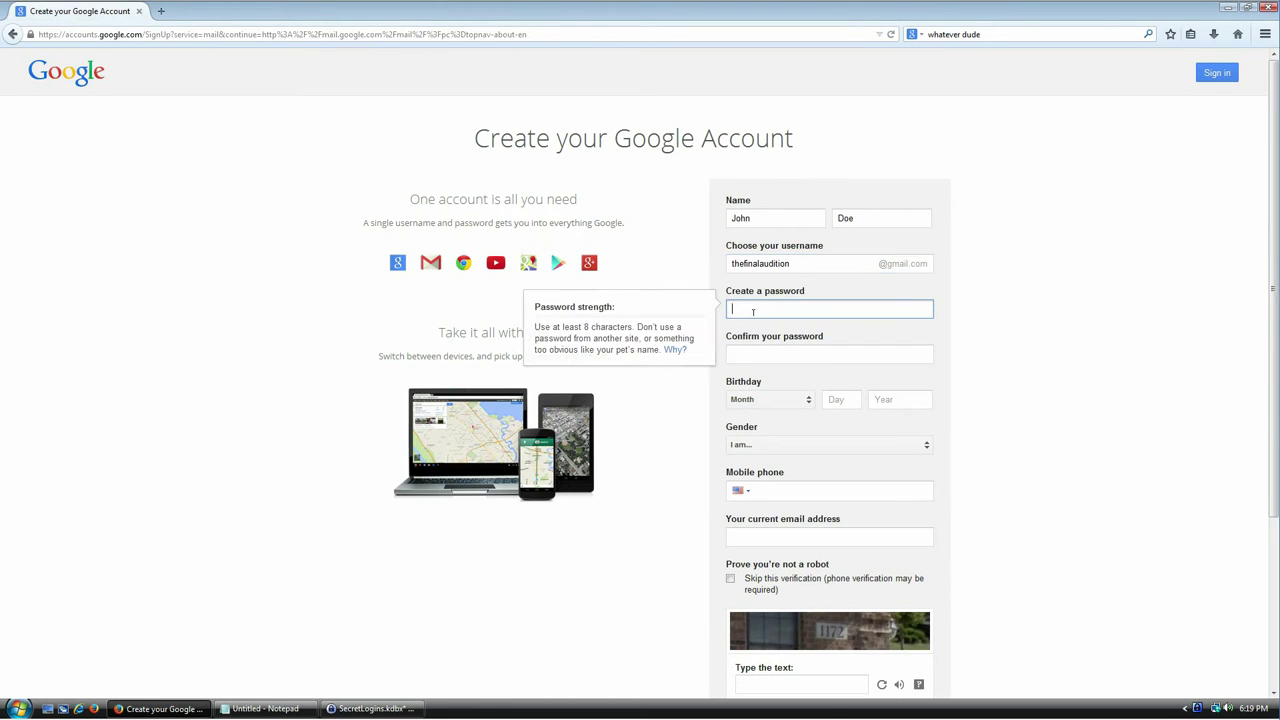
key(ctrl+v)
click(766, 351)
key(ctrl+v)
click(794, 491)
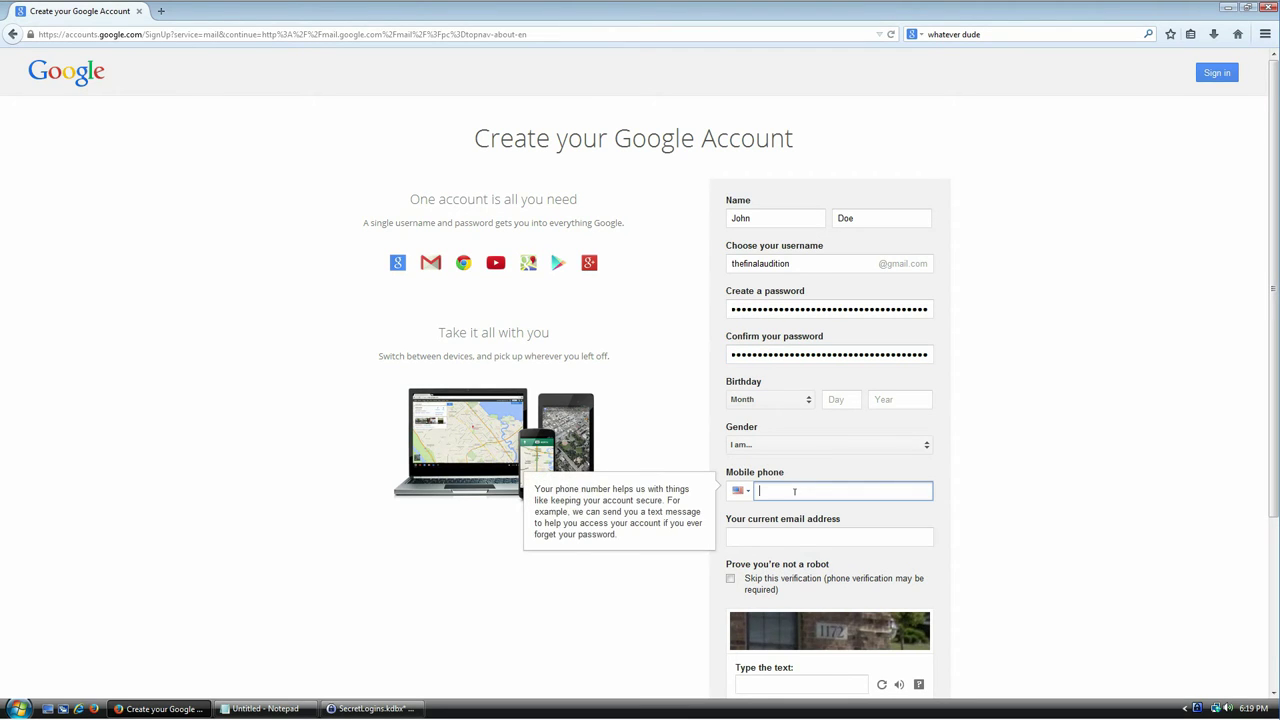
- Answer the captcha with 1172, agree to the terms and submit the form
scroll(977, 398, down, 3)
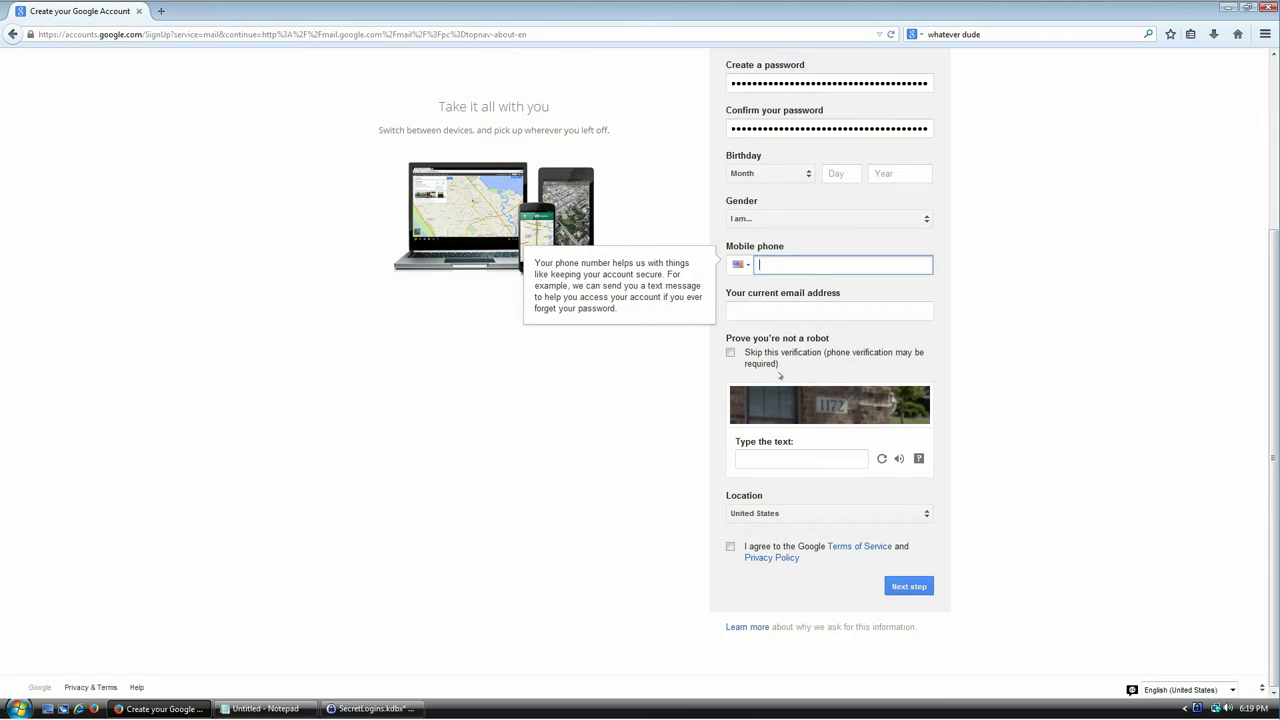
click(772, 460)
text(1172)
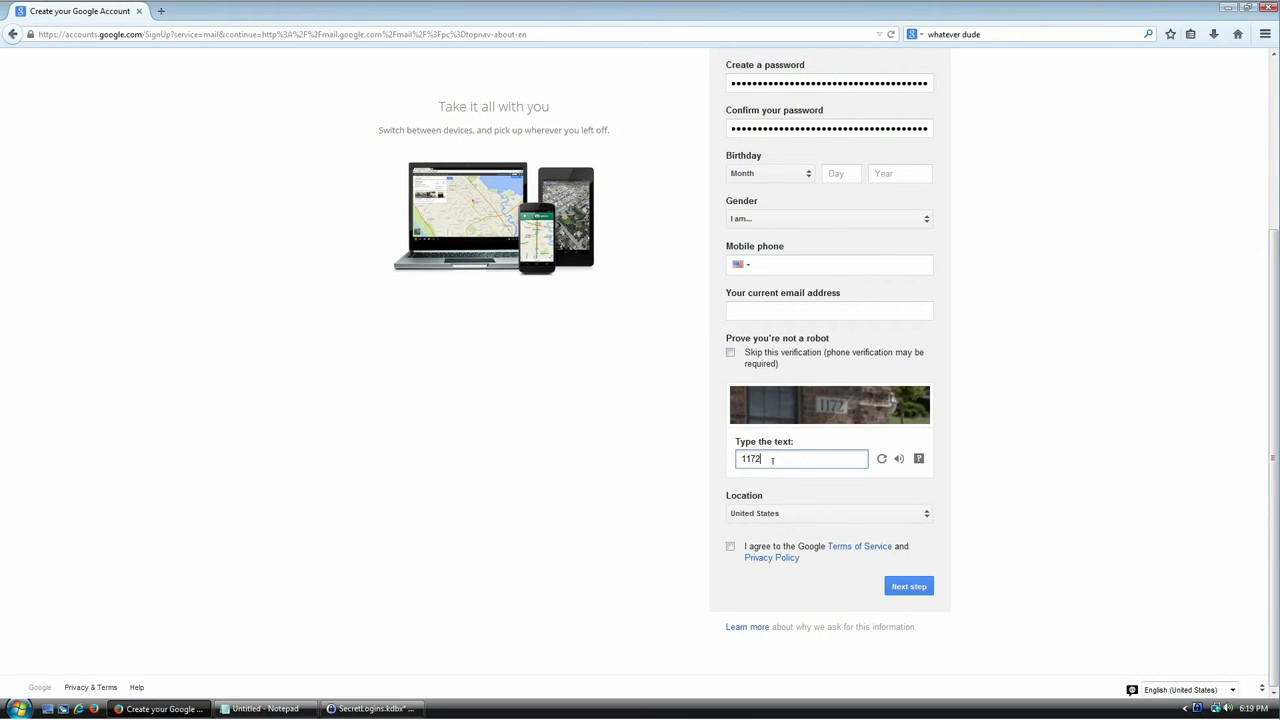
click(816, 549)
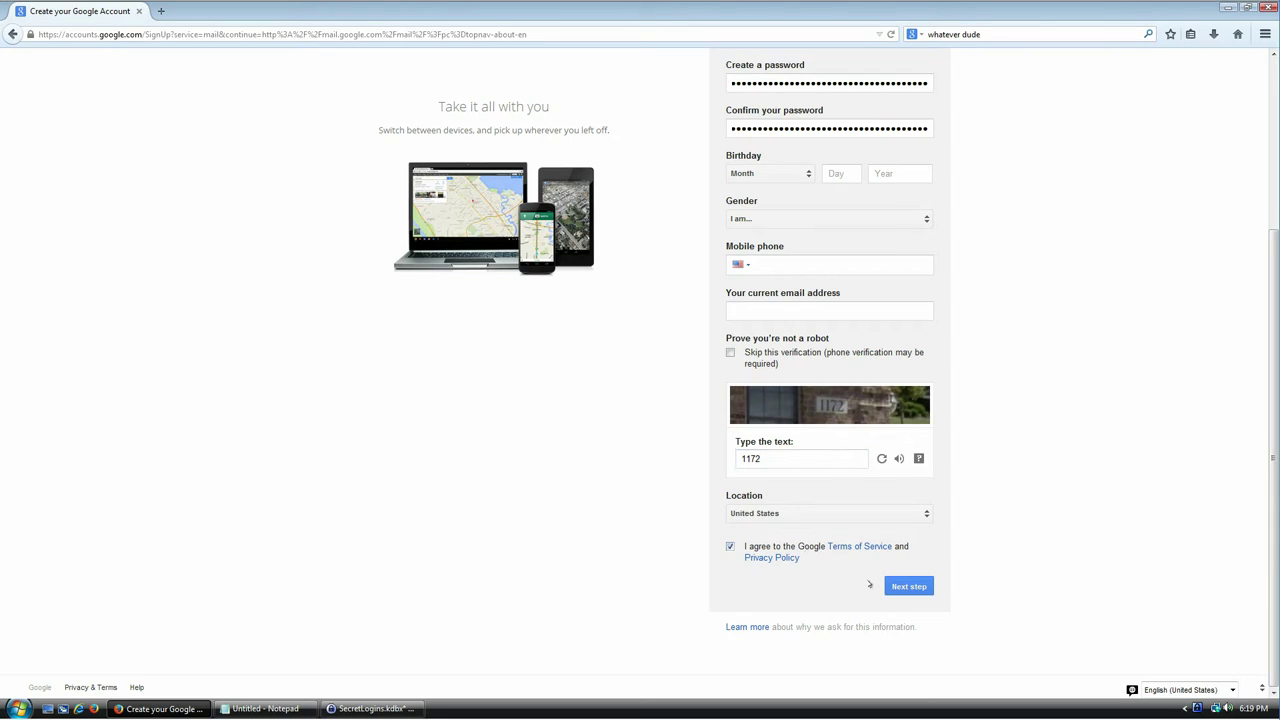
click(907, 588)
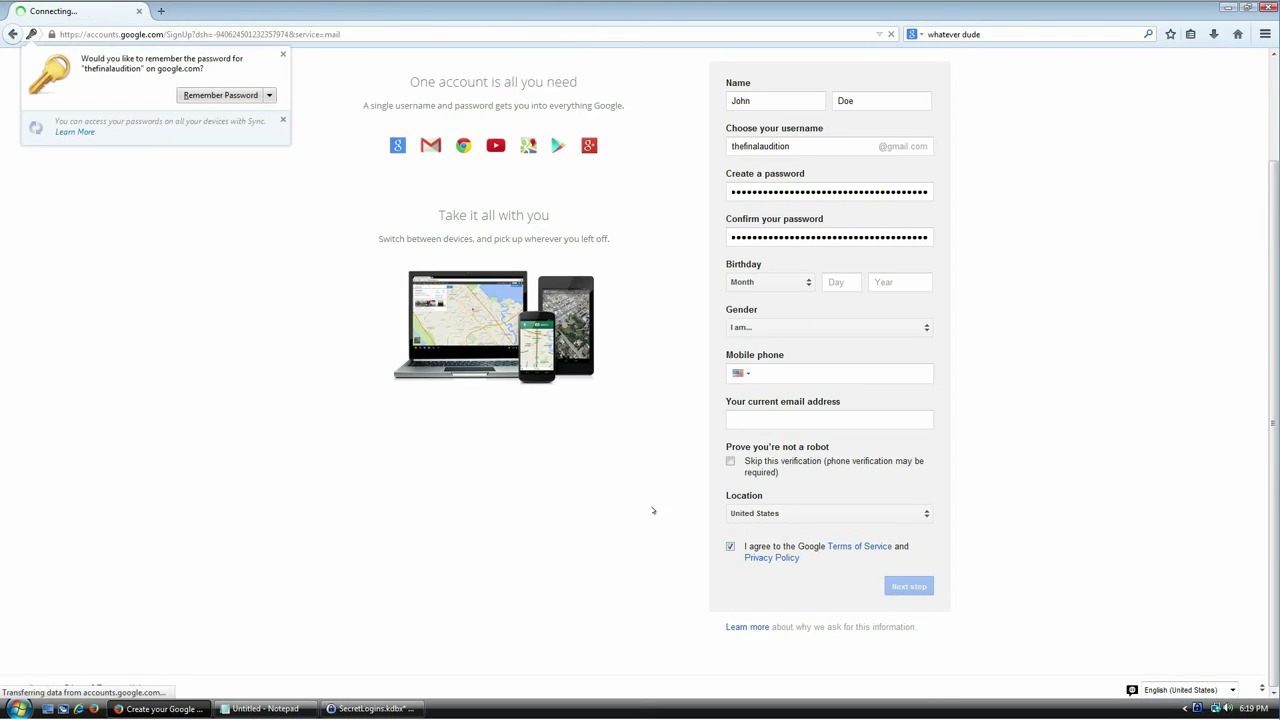
- Dismiss the remember-password prompt, set birthday to January 07 1980 and gender to Other
click(269, 95)
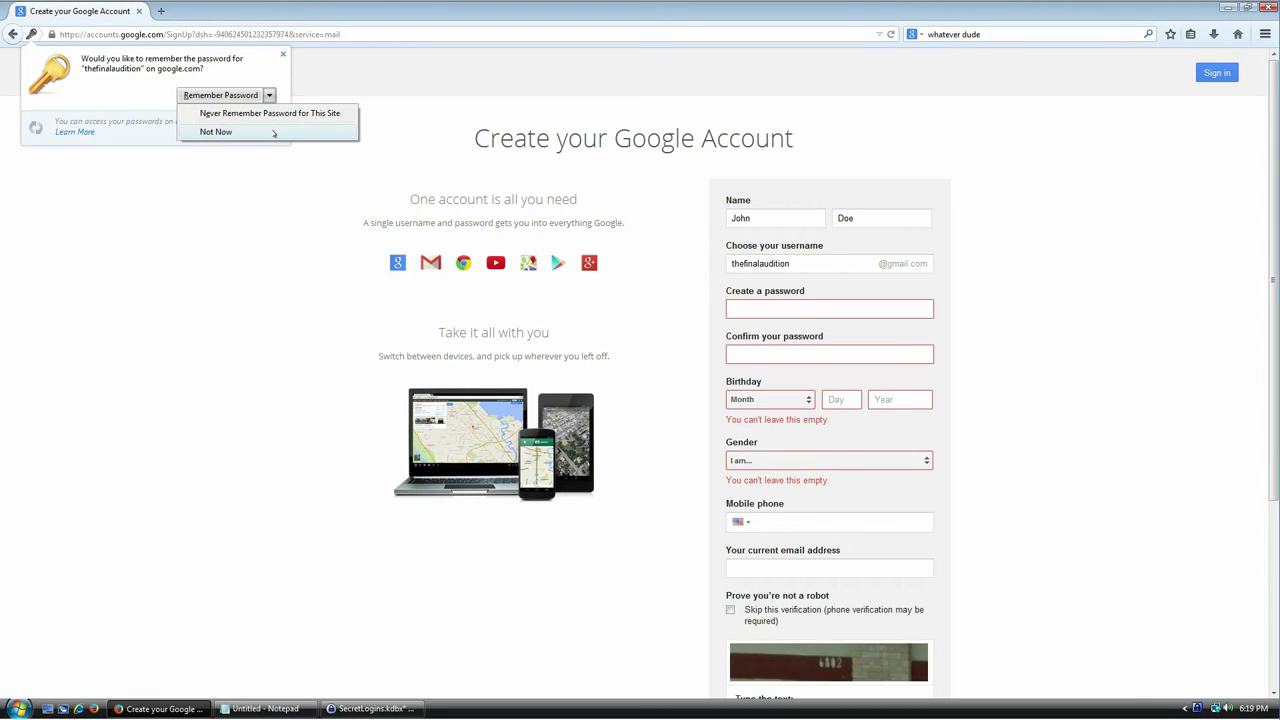
click(277, 114)
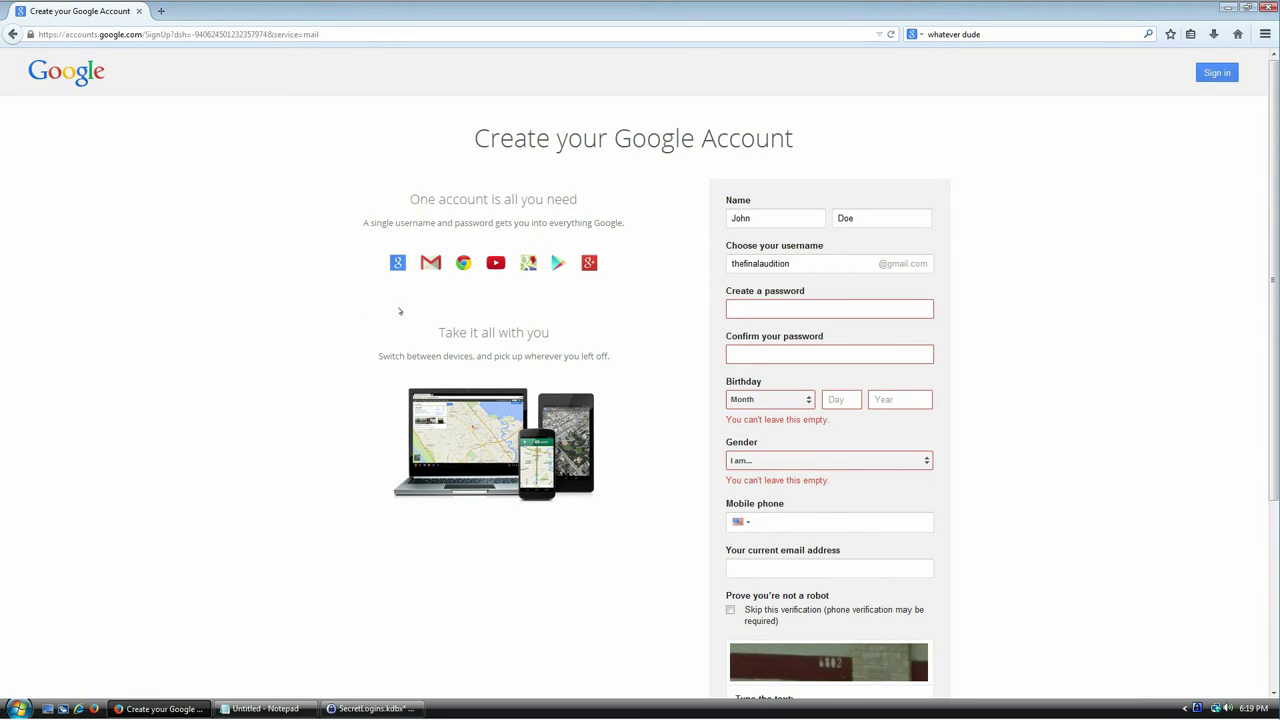
click(809, 308)
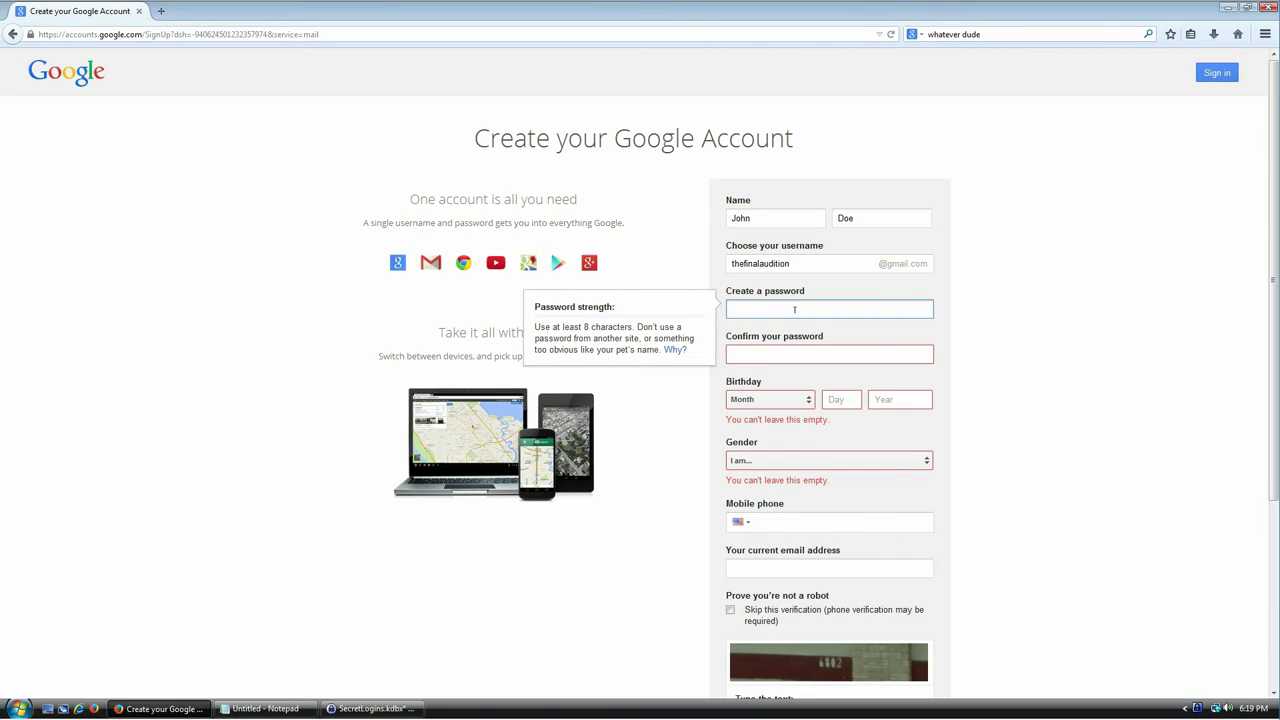
click(794, 400)
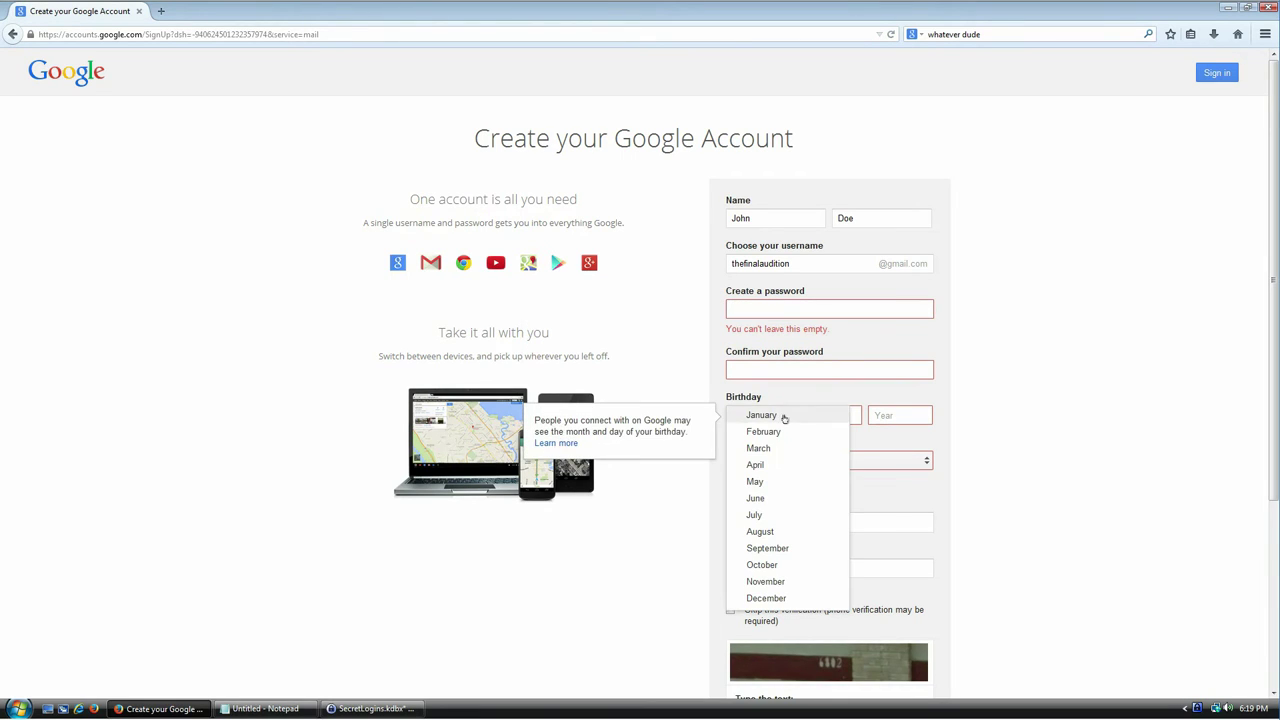
click(805, 416)
click(838, 416)
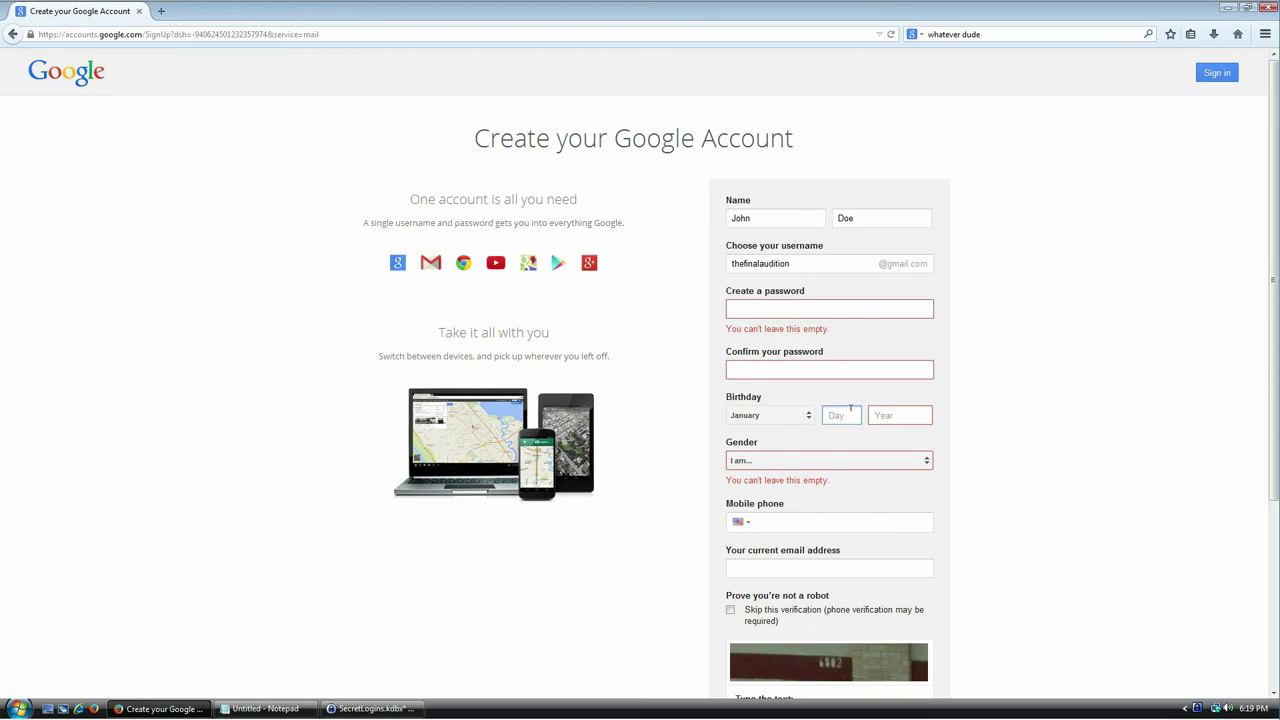
text(07)
click(886, 418)
text(1980)
click(870, 457)
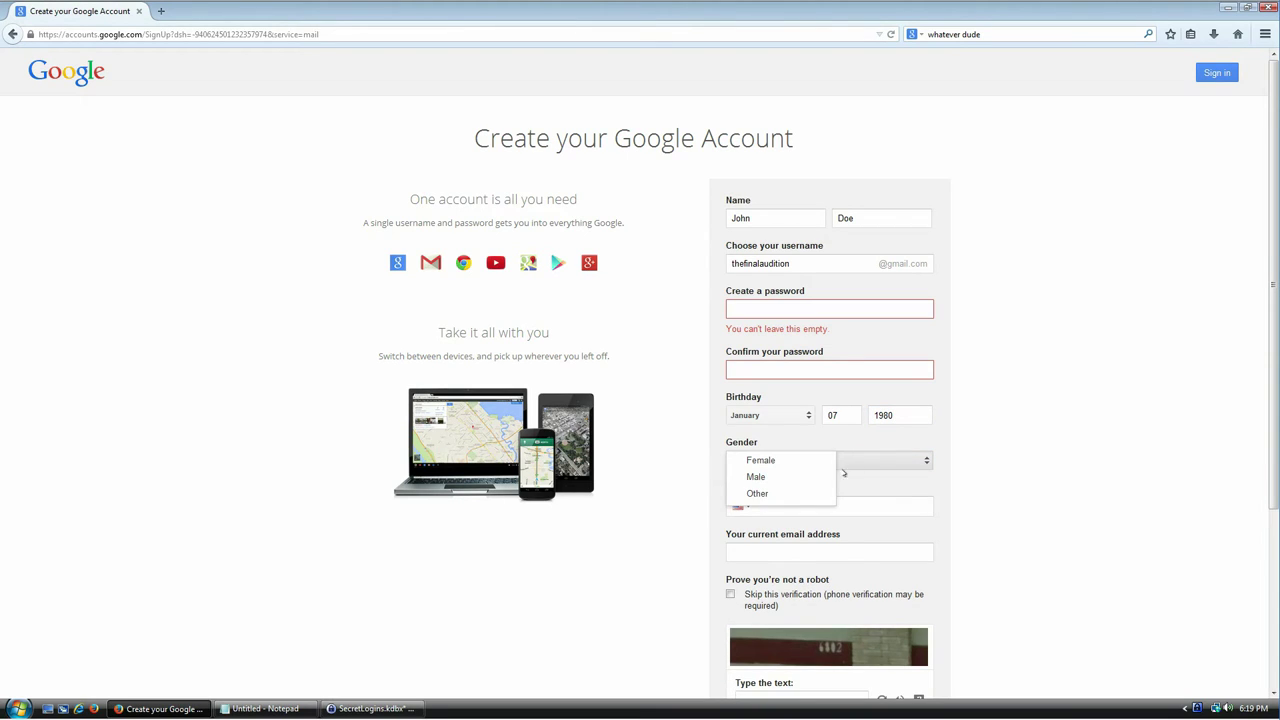
click(757, 493)
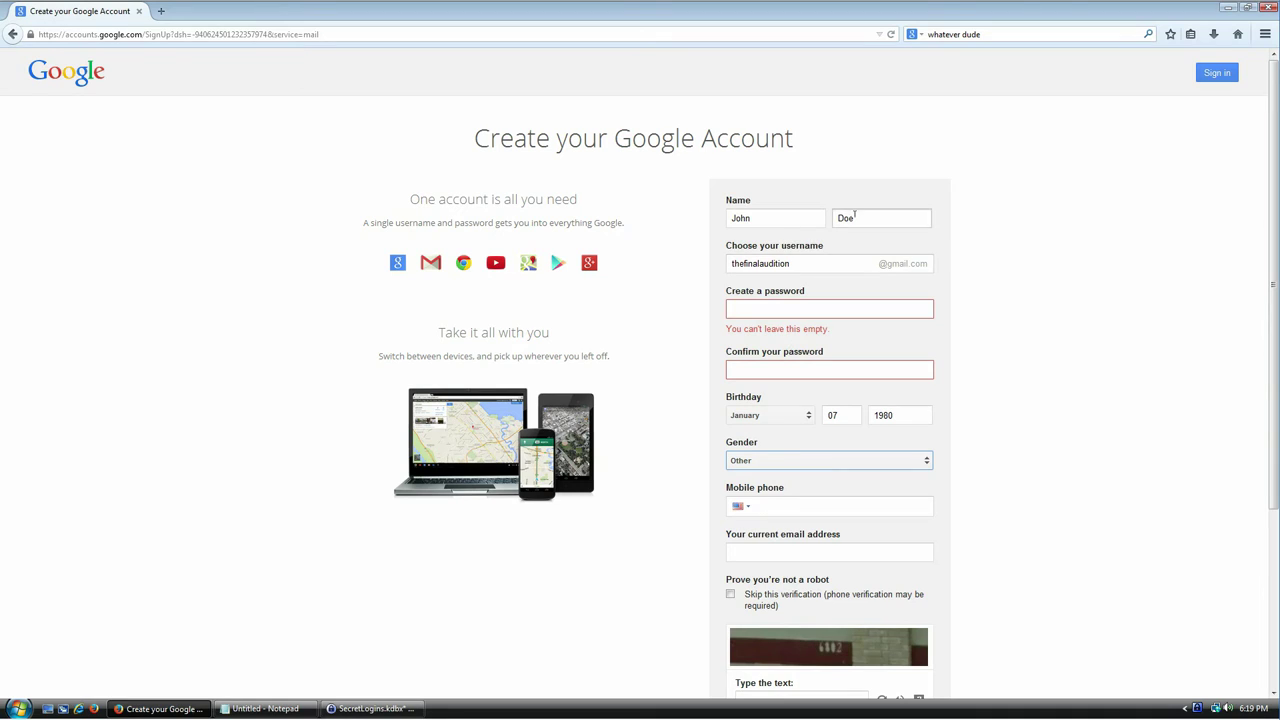
- Copy the Gmail entry's password from KeePass and paste it into both password fields
click(809, 305)
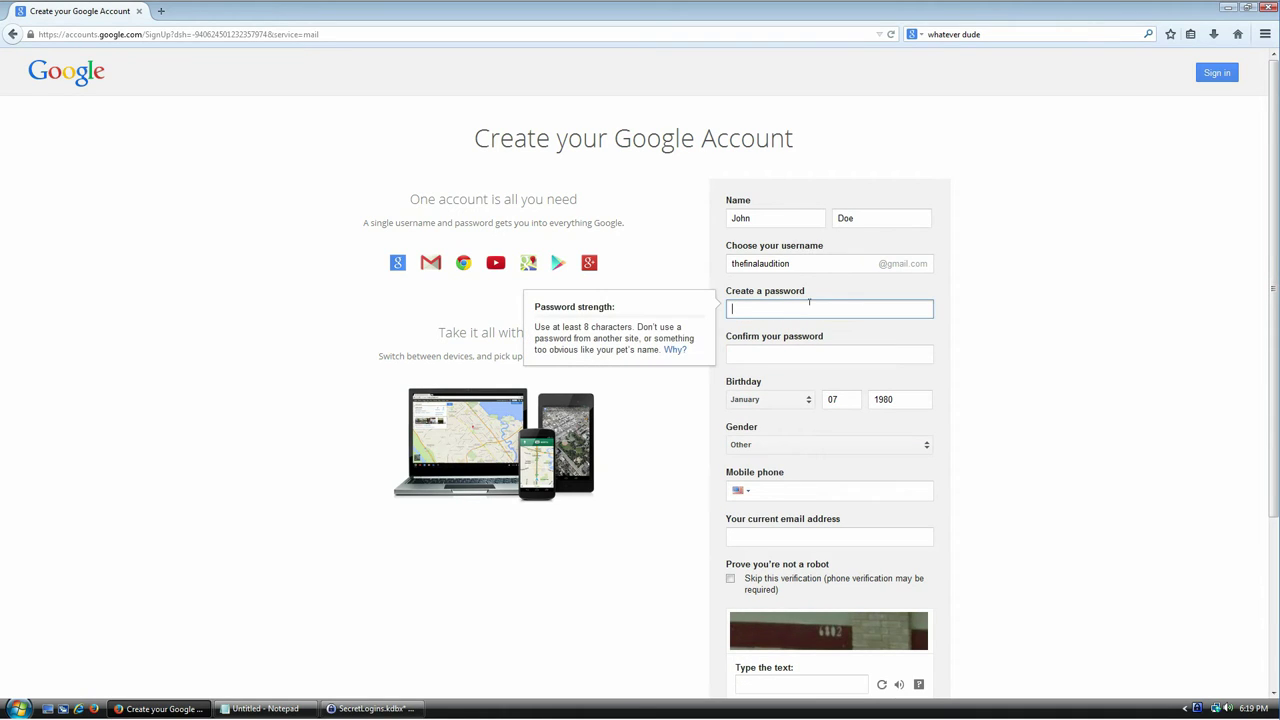
click(370, 708)
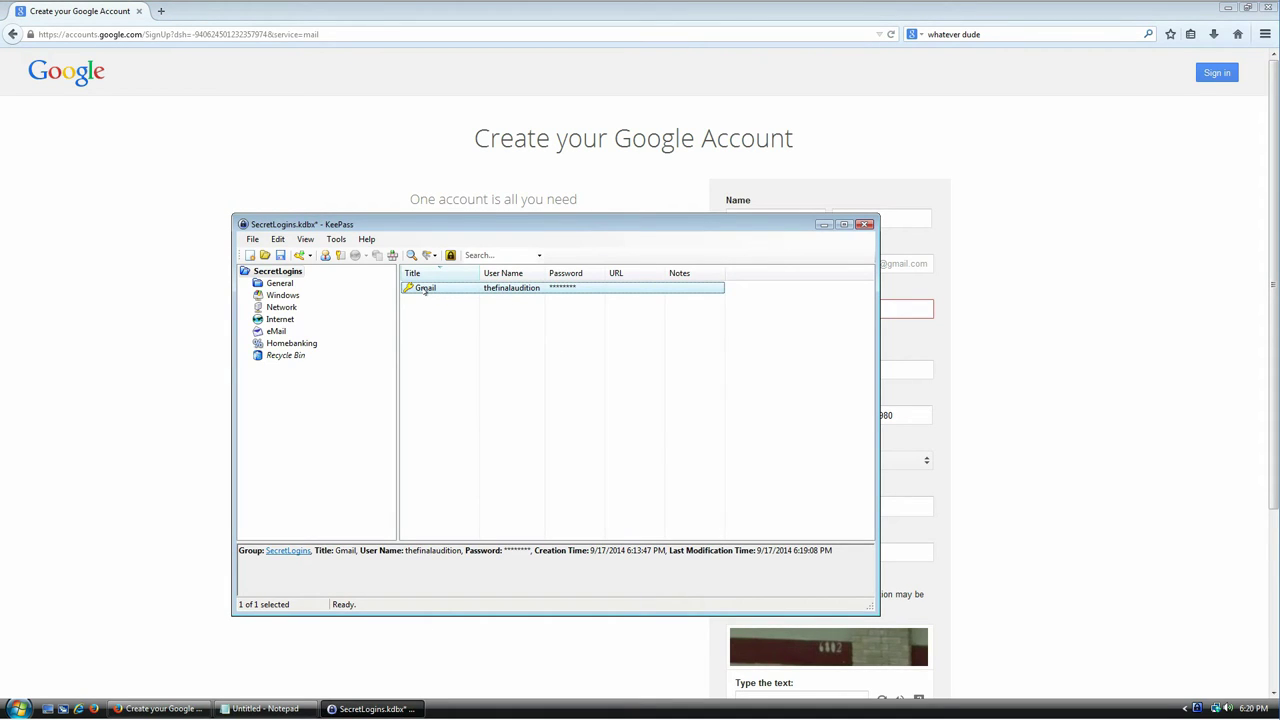
key(ctrl+c)
click(950, 493)
click(842, 308)
key(ctrl+v)
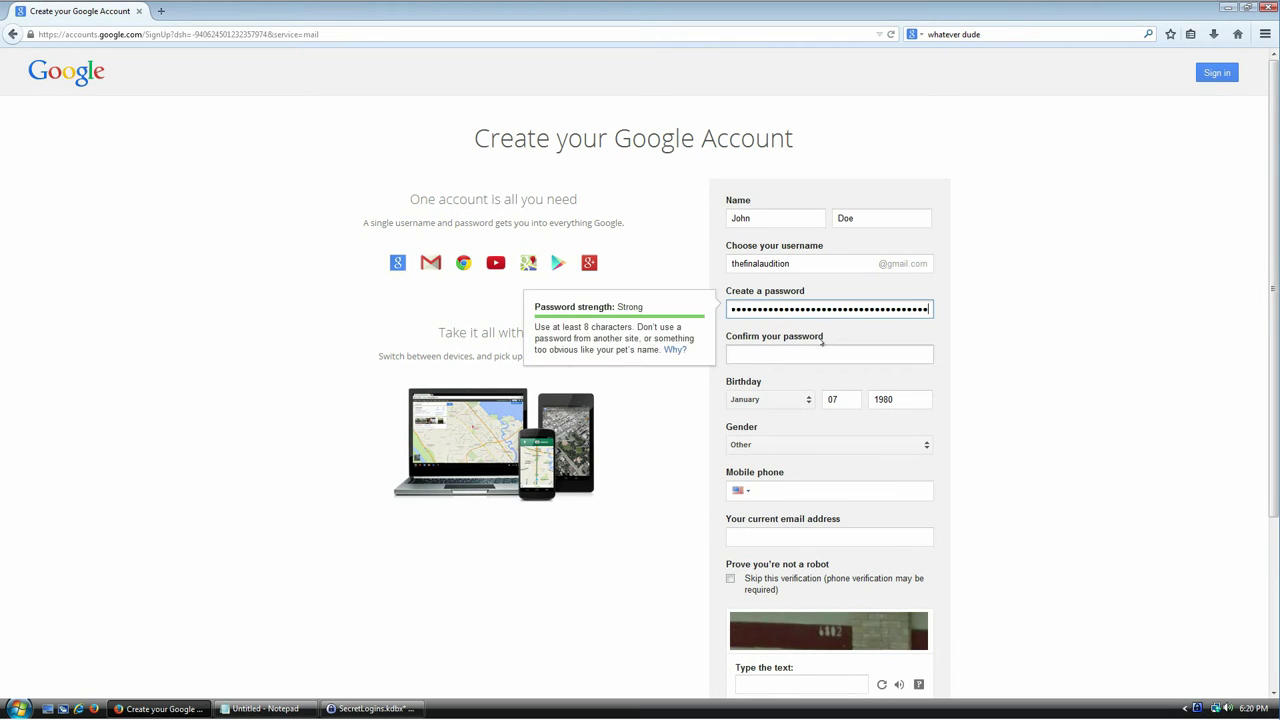
click(814, 350)
key(ctrl+v)
- Get a new captcha, answer it with 155, and submit the sign-up form
scroll(637, 485, down, 4)
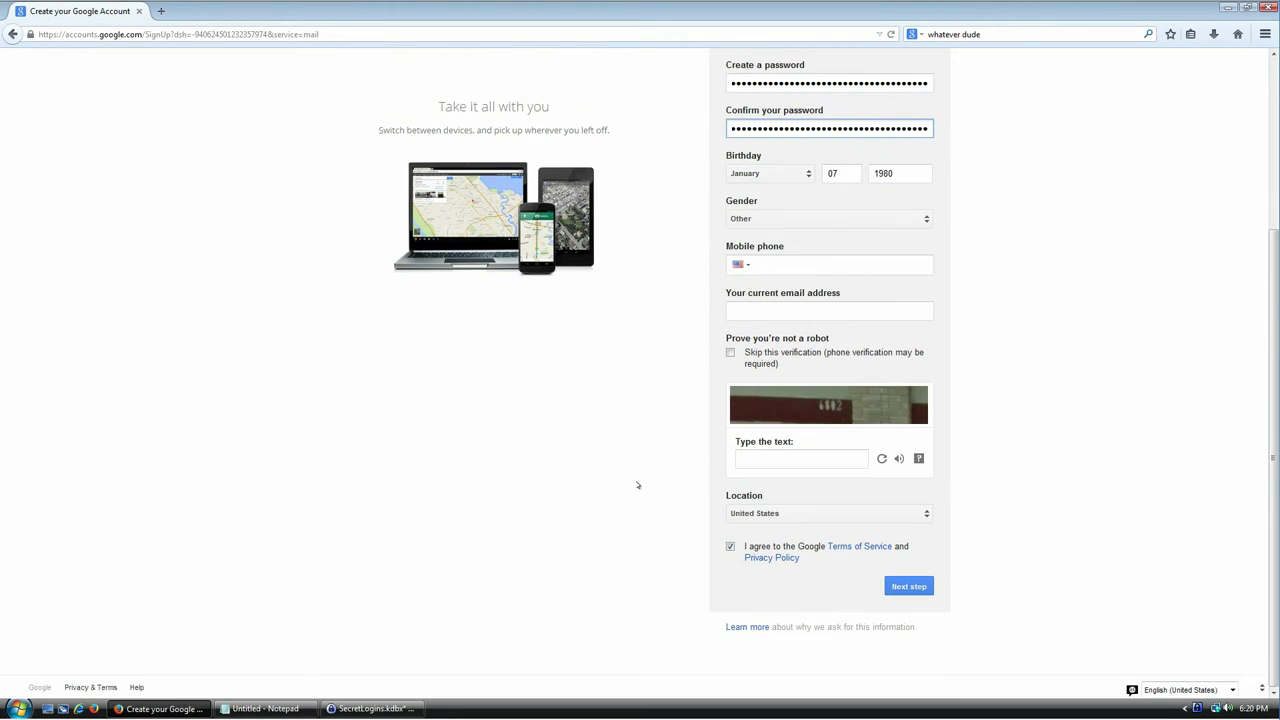
click(793, 457)
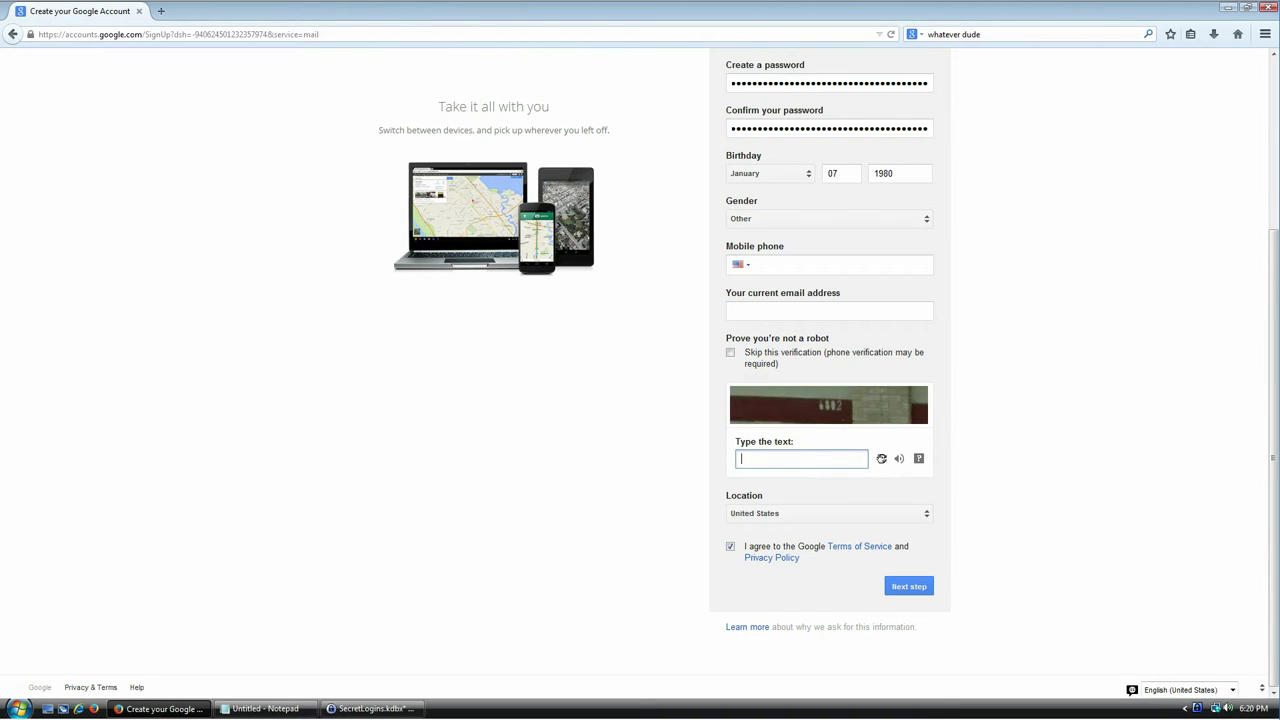
click(881, 458)
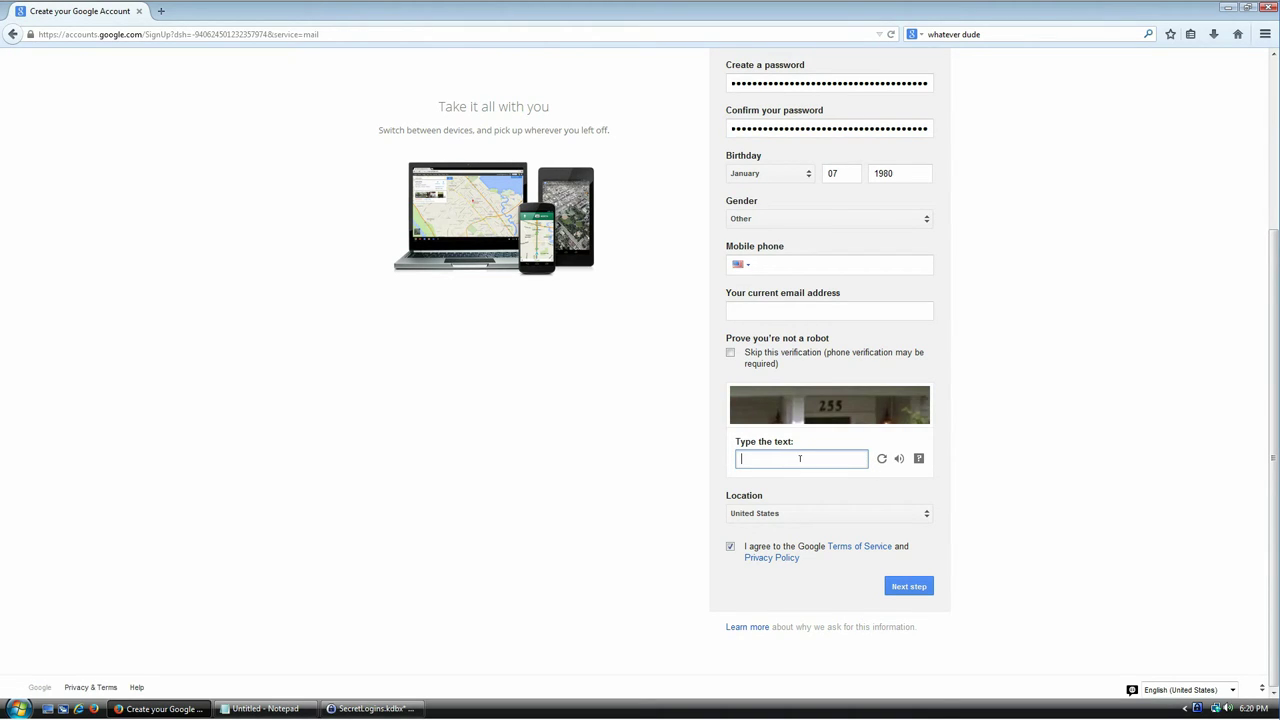
text(155)
click(906, 586)
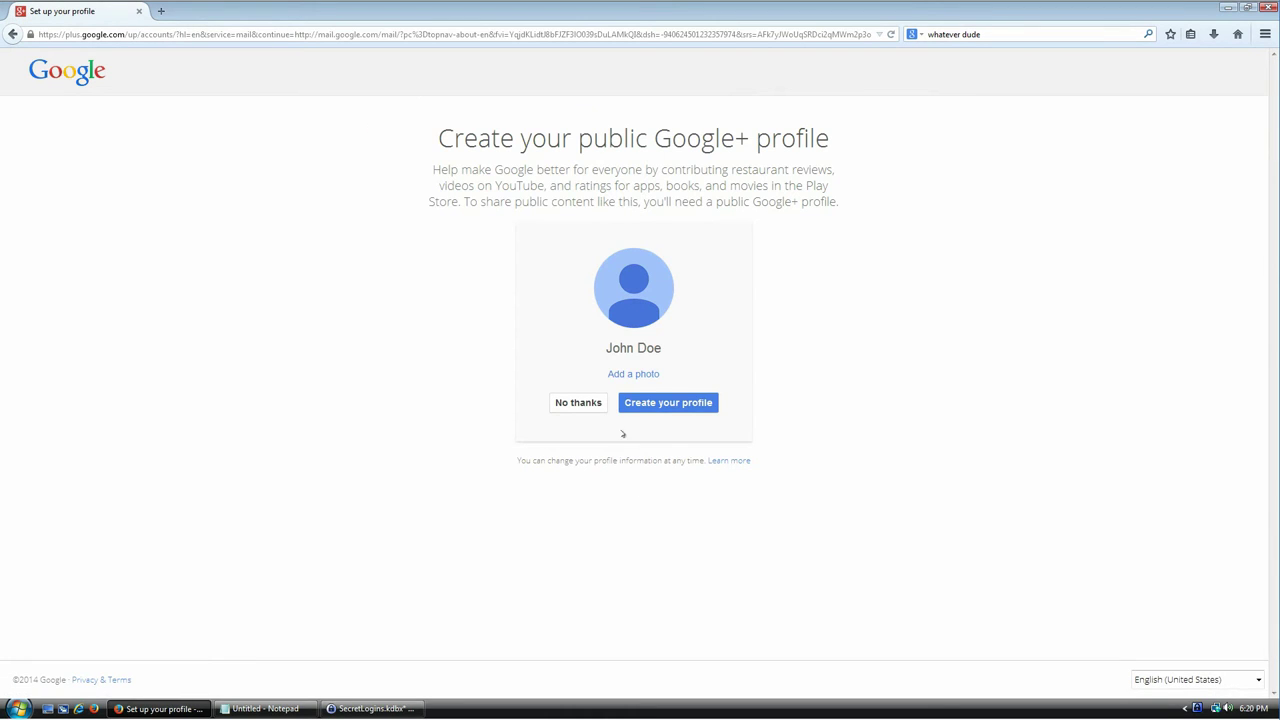
- Decline the public profile and load the Gmail site
click(578, 403)
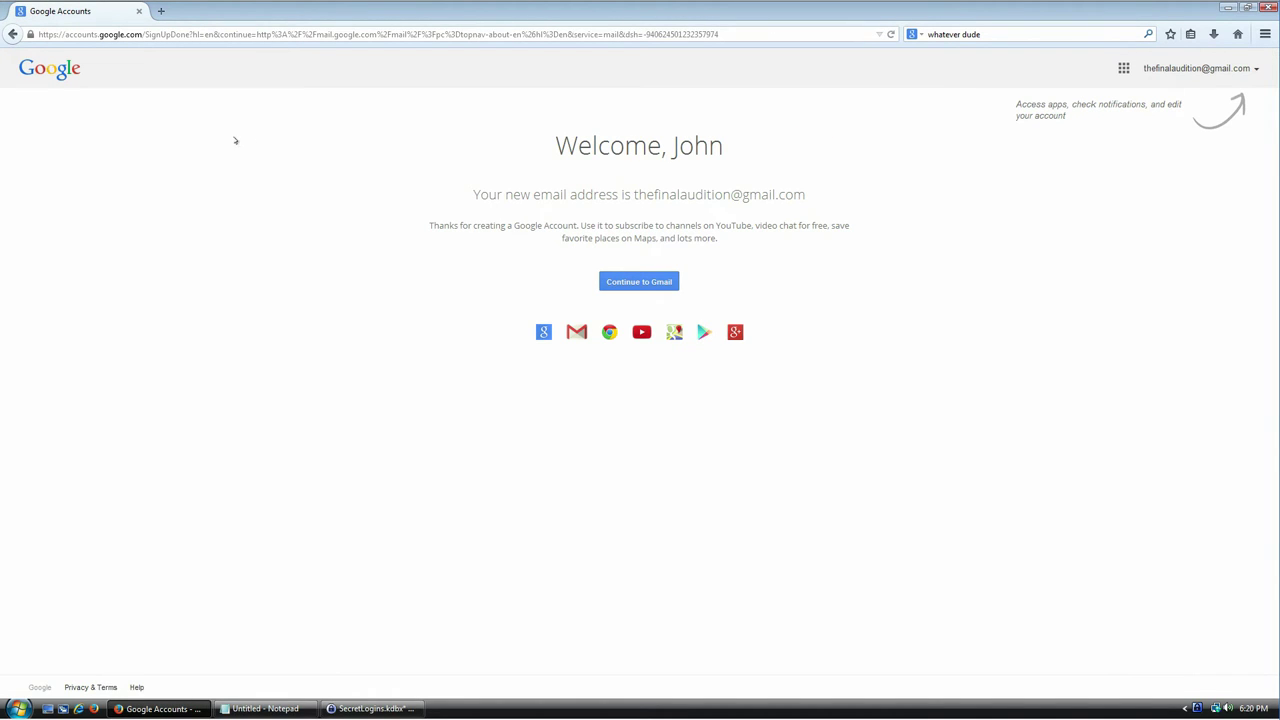
click(251, 34)
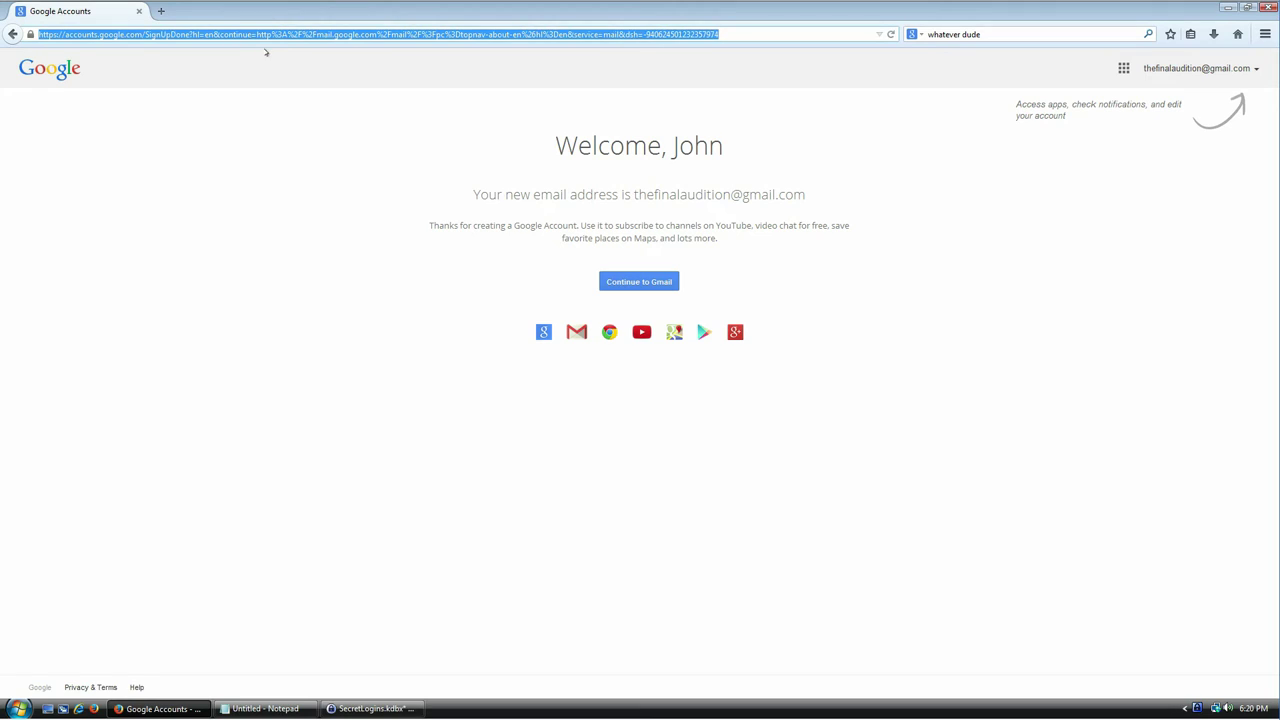
text(gmail.com/)
key(Return)
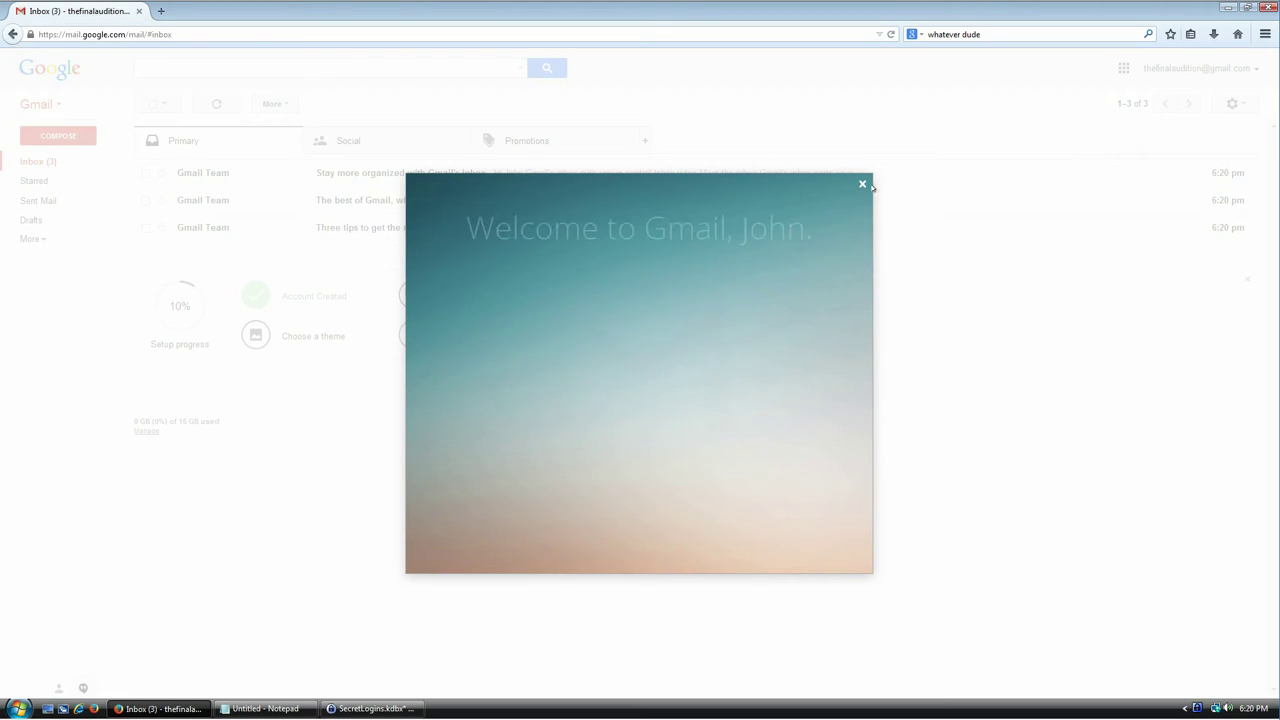
- Close the welcome overlay, sign out of the new account, and go to sign-in
click(862, 184)
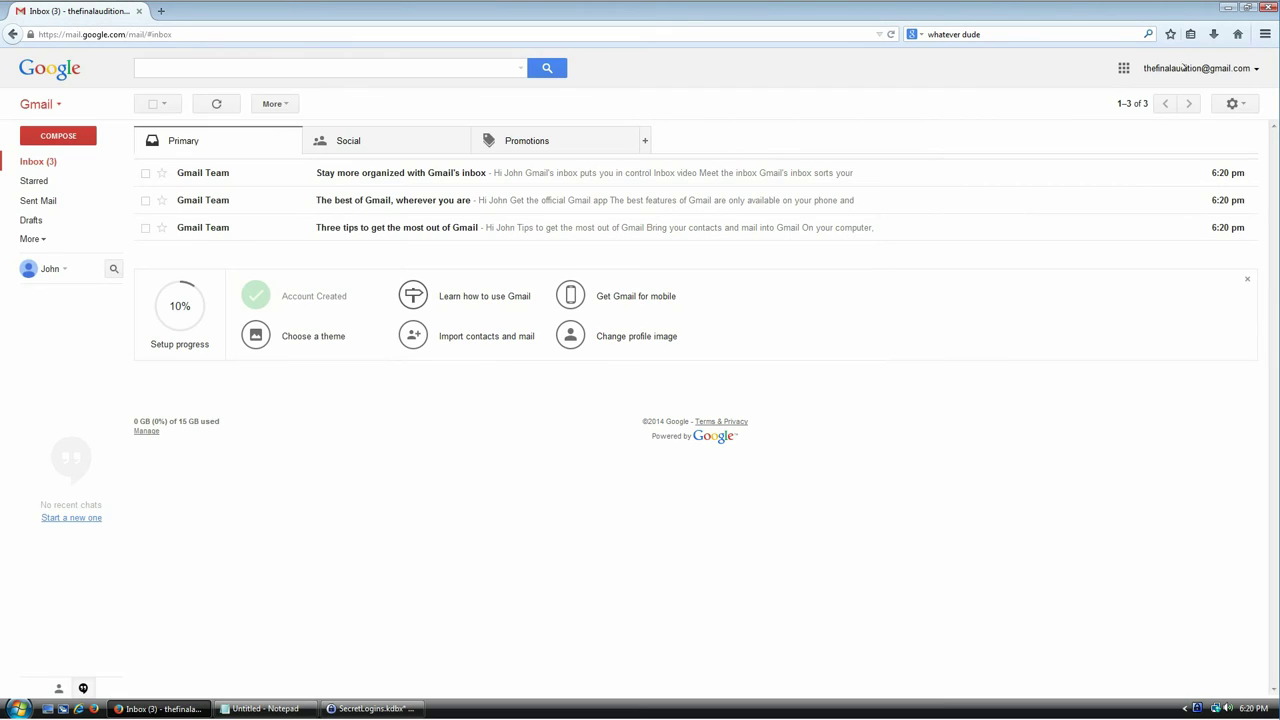
click(1256, 70)
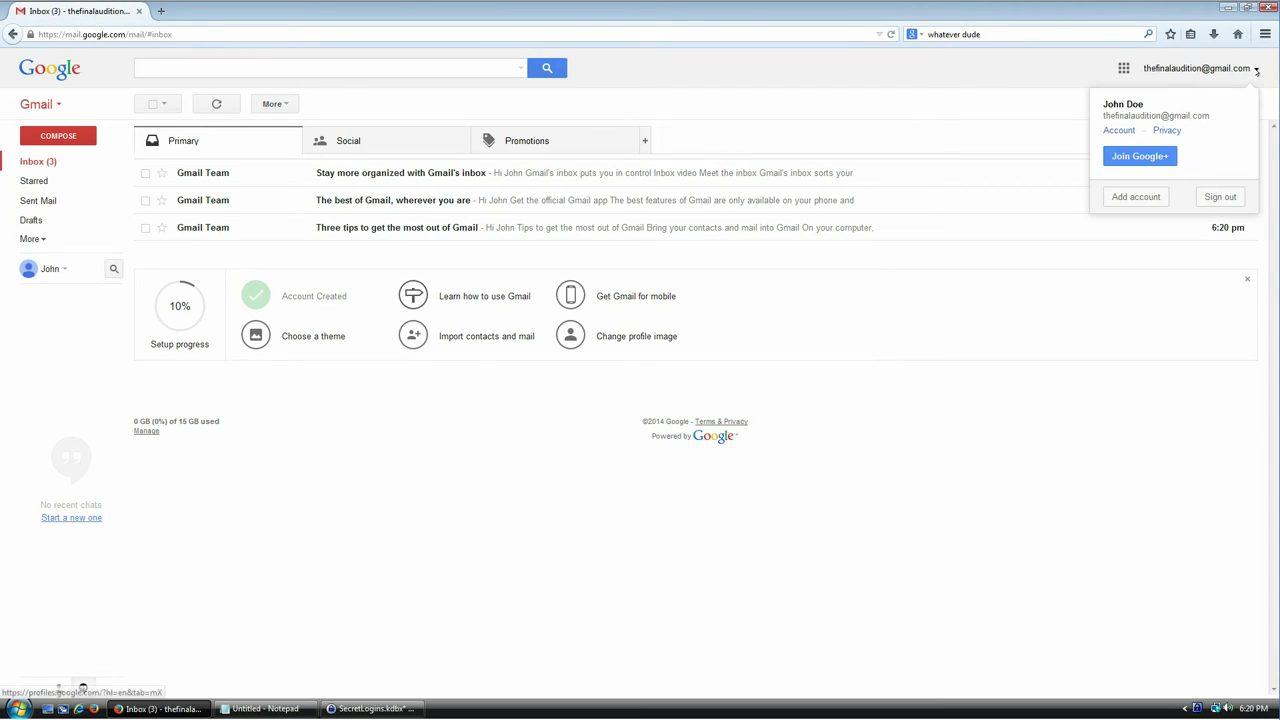
click(1218, 197)
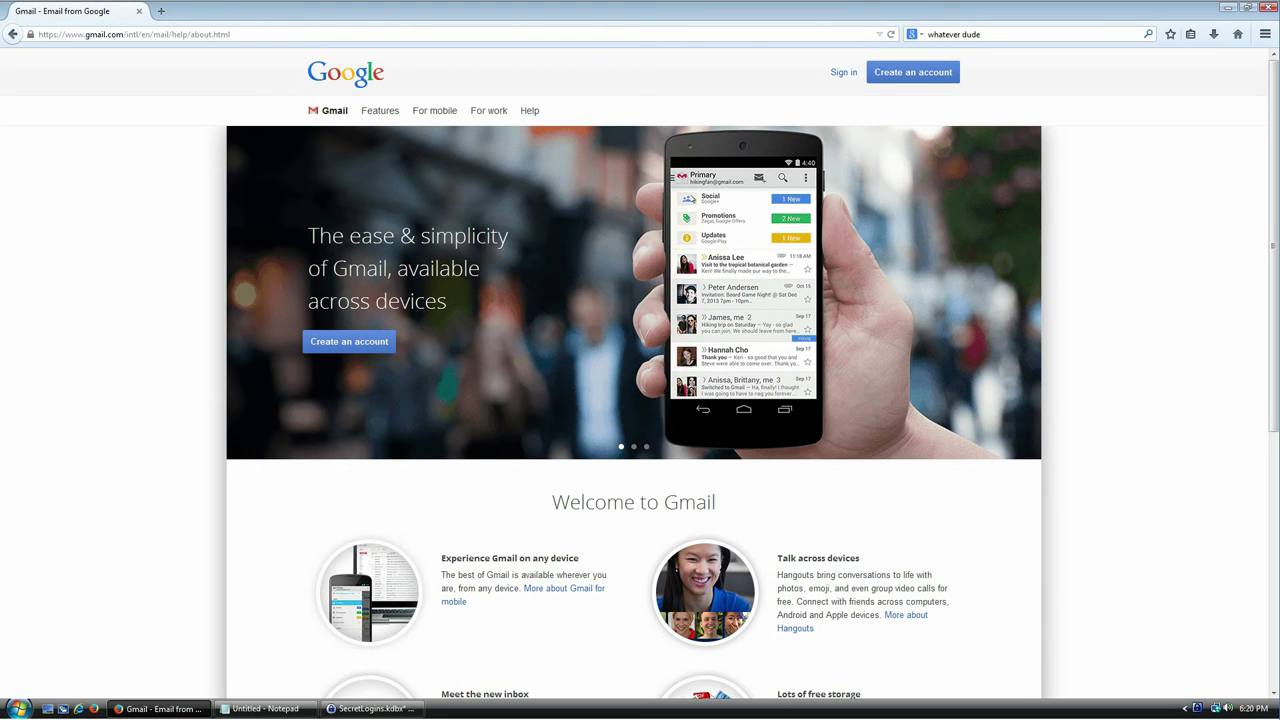
click(843, 72)
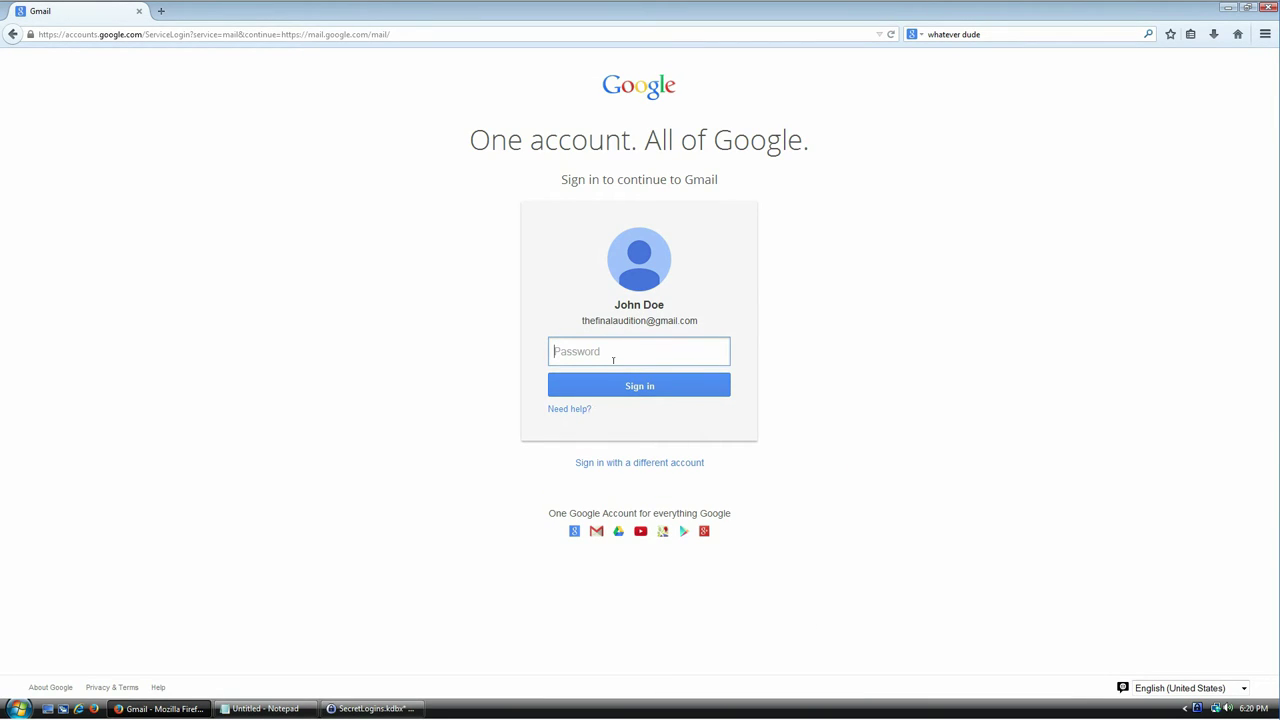
- Paste the Gmail password from KeePass into the sign-in field, then erase it
click(388, 708)
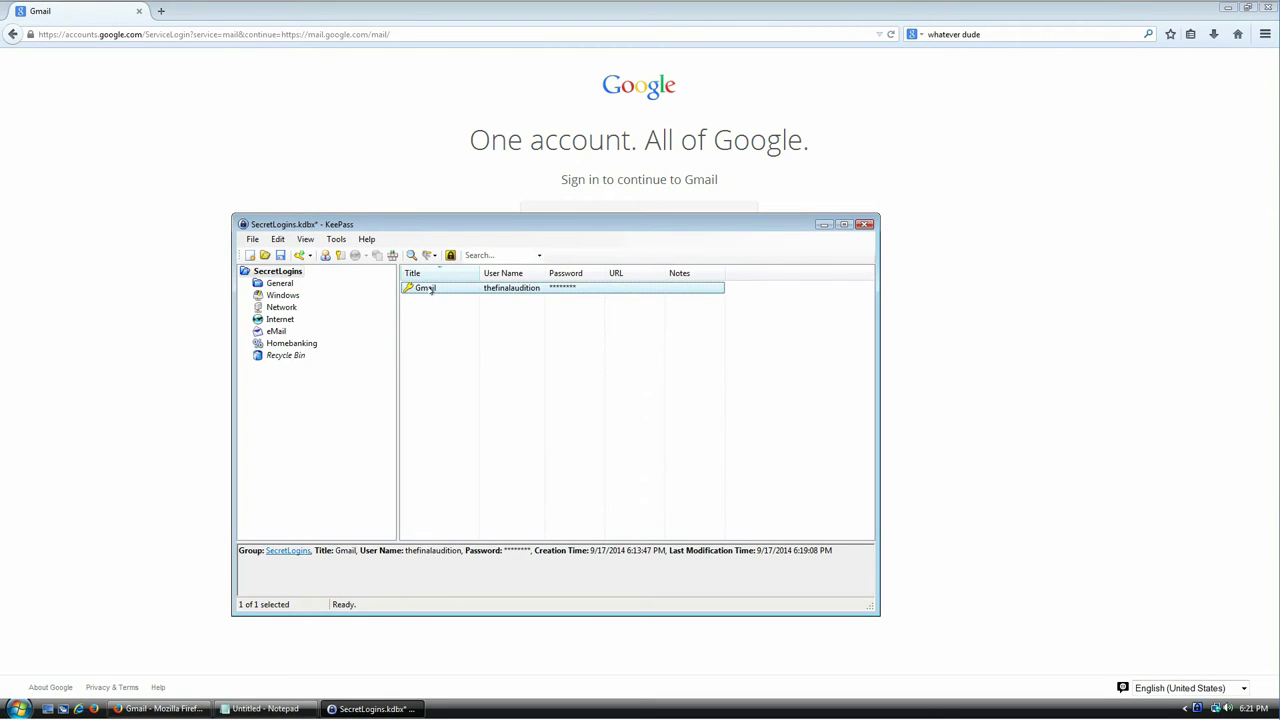
key(ctrl+c)
click(903, 334)
click(620, 351)
key(ctrl+v)
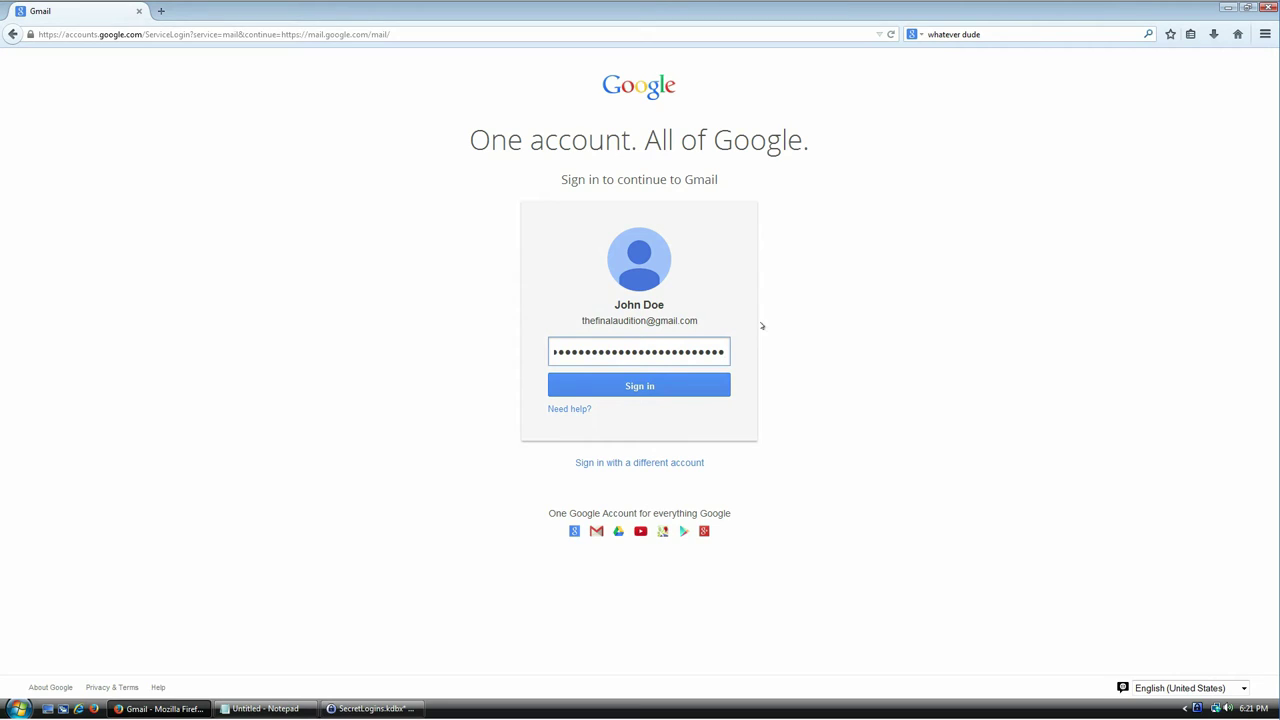
key(ctrl+a)
key(BackSpace)
- Choose to sign in with a different account and enter account removal mode
click(620, 463)
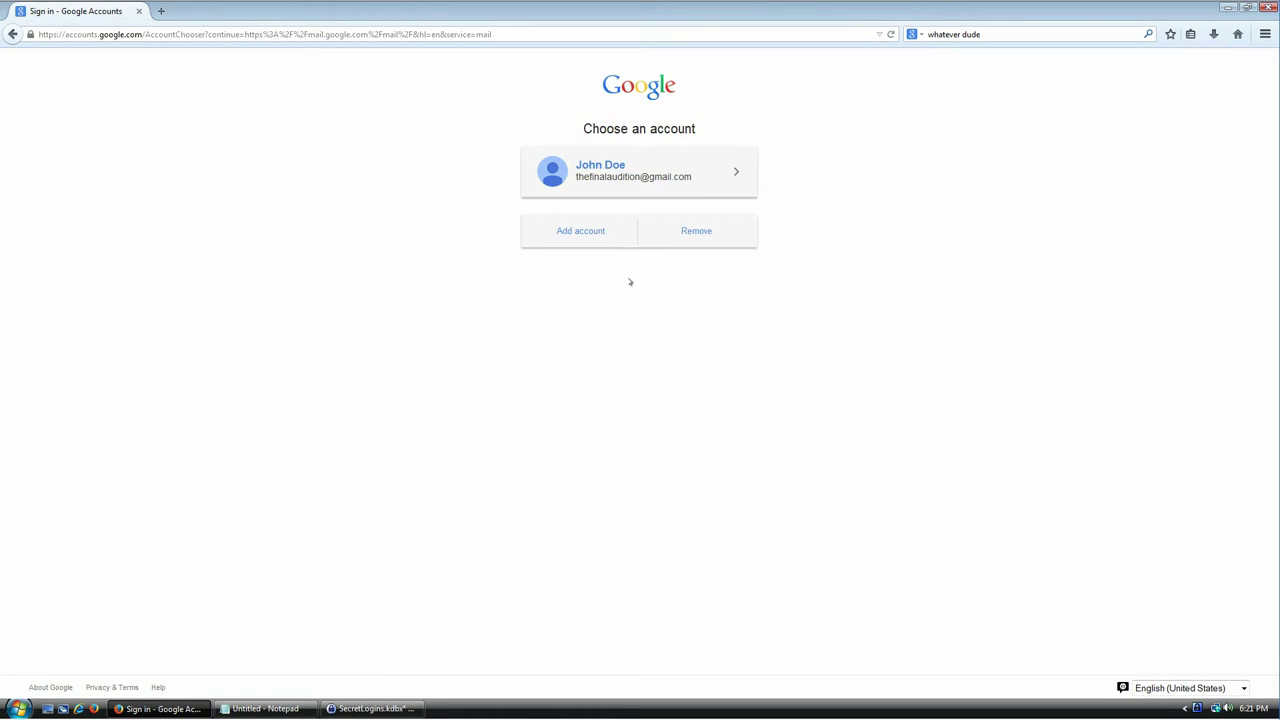
click(692, 230)
click(643, 232)
click(695, 229)
- Remove the remembered account and look up the Gmail entry's actions in KeePass
click(735, 171)
click(646, 214)
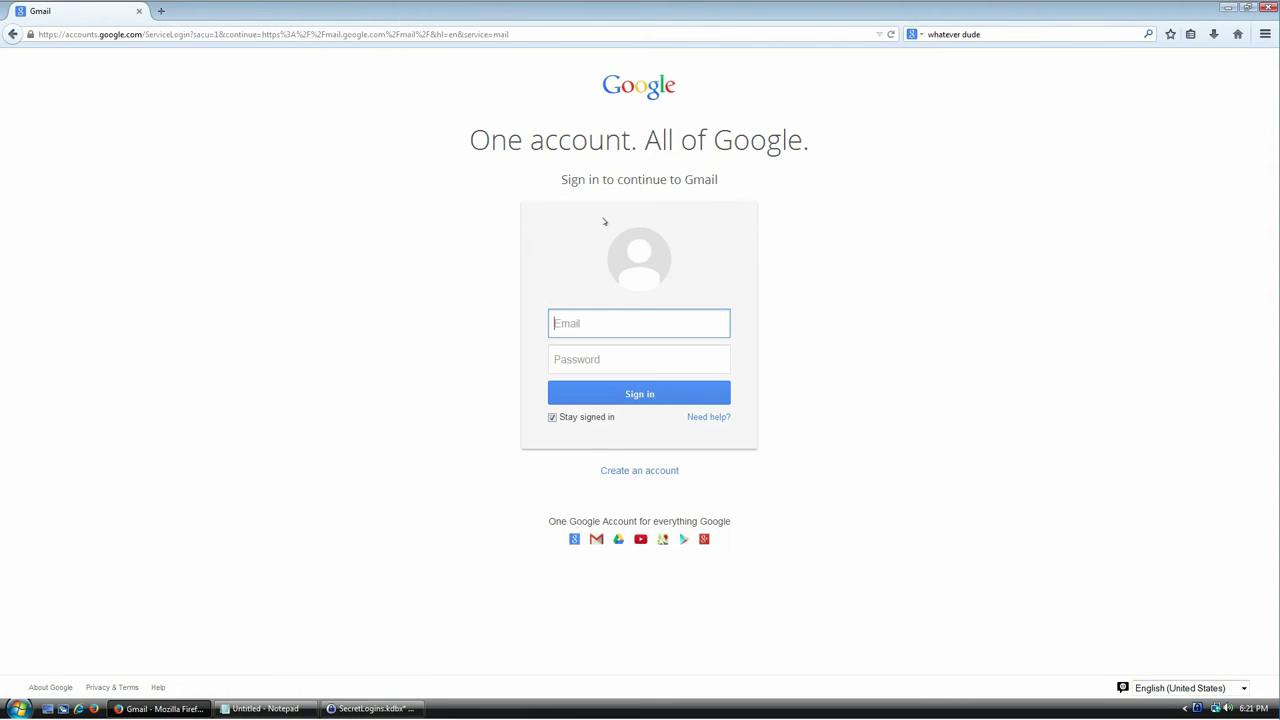
click(370, 708)
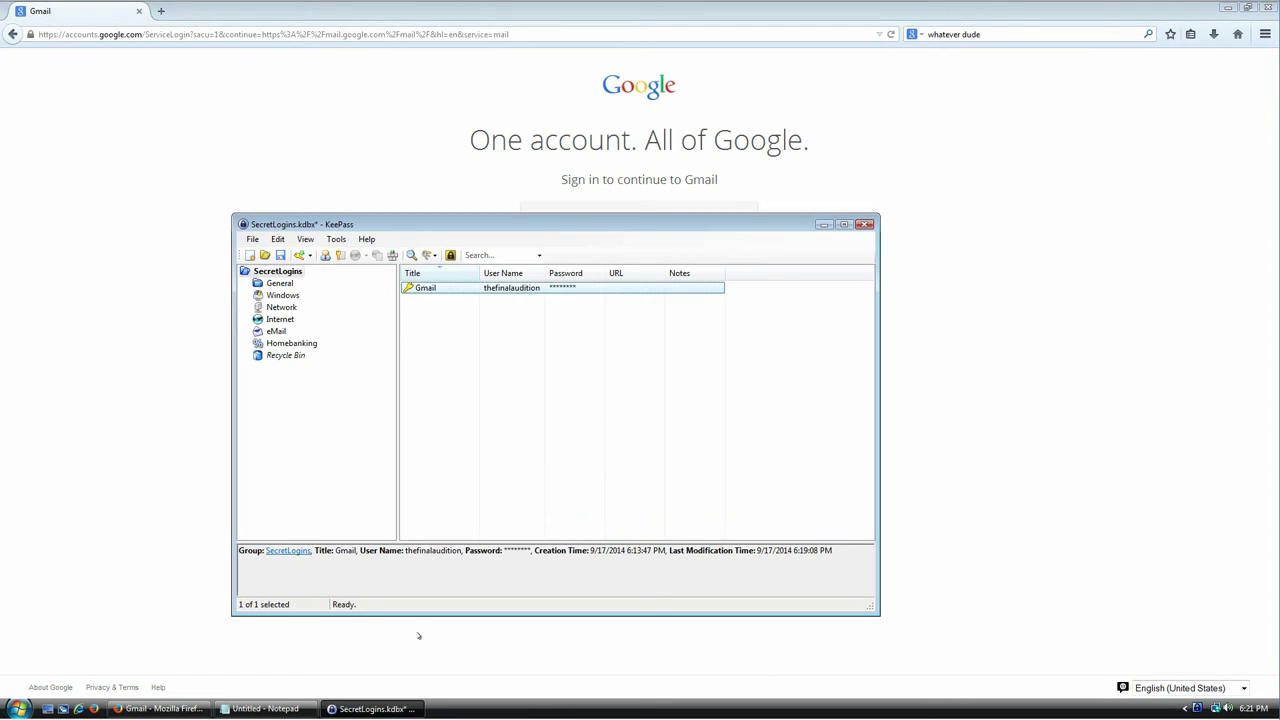
right_click(434, 291)
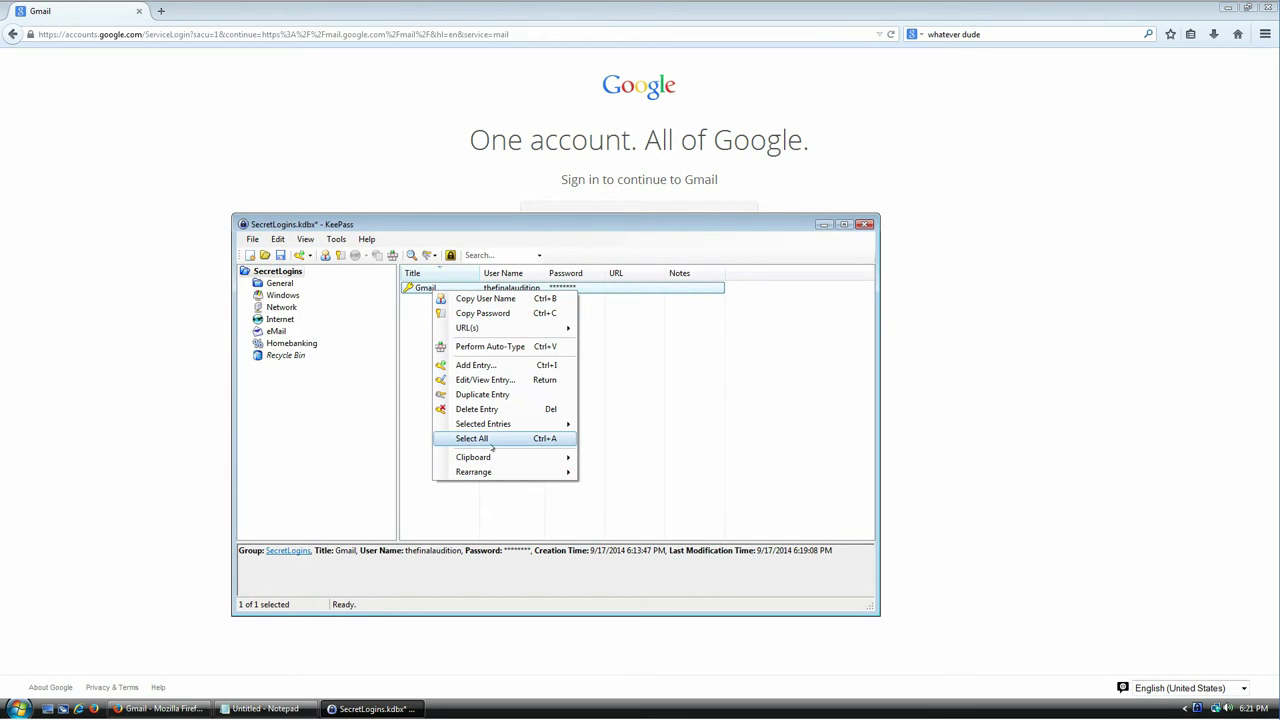
click(533, 508)
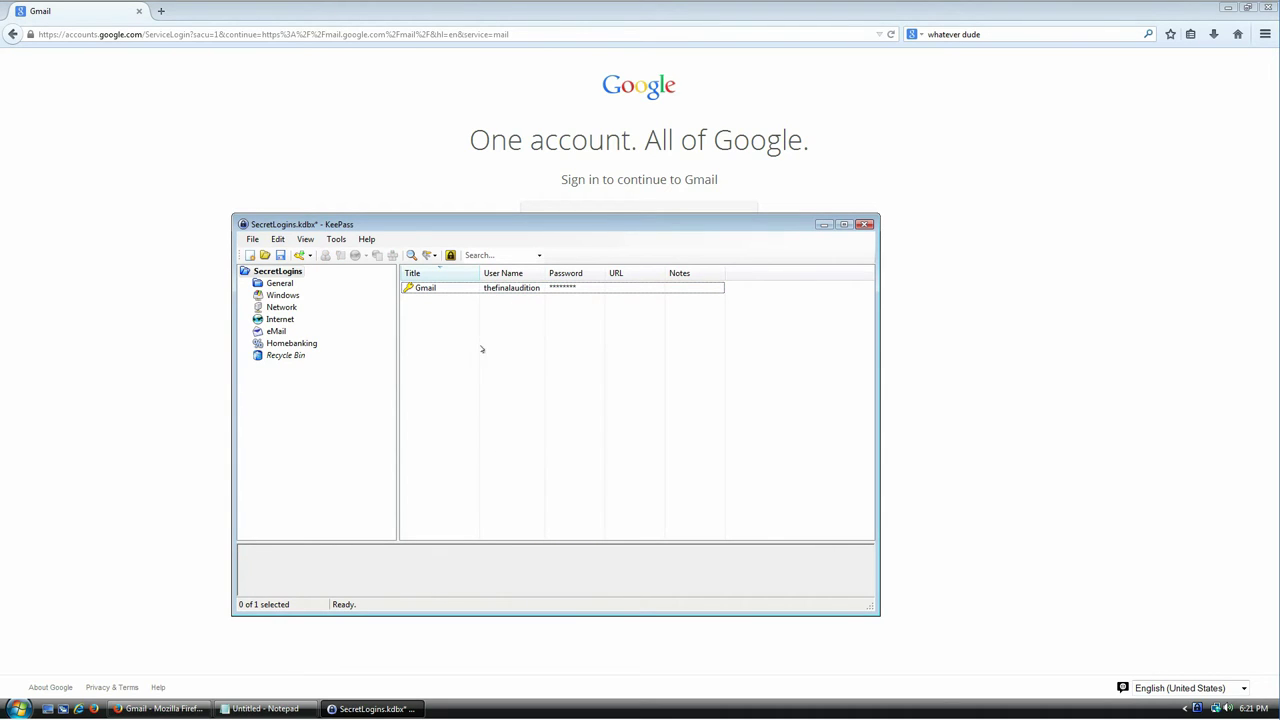
click(493, 161)
- Sign in with the Gmail entry's username and password, skipping recovery options
click(589, 322)
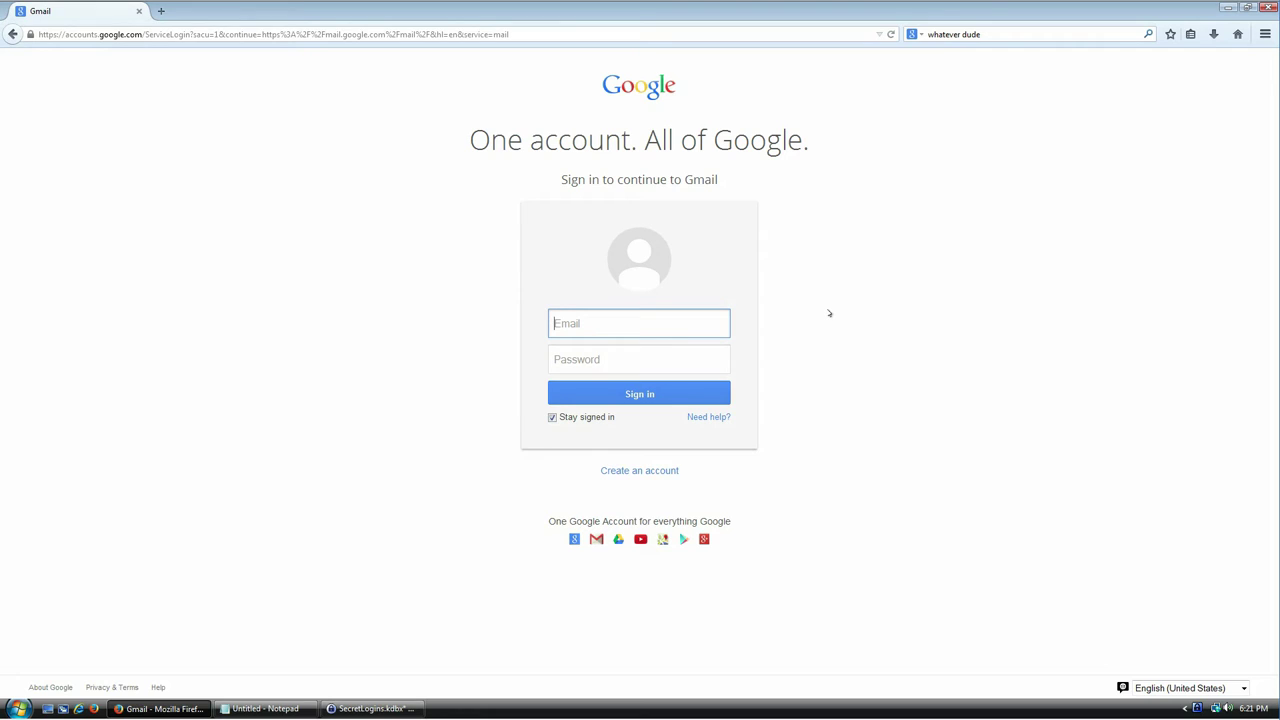
key(Tab)
text(••••••••••••••••••••••••)
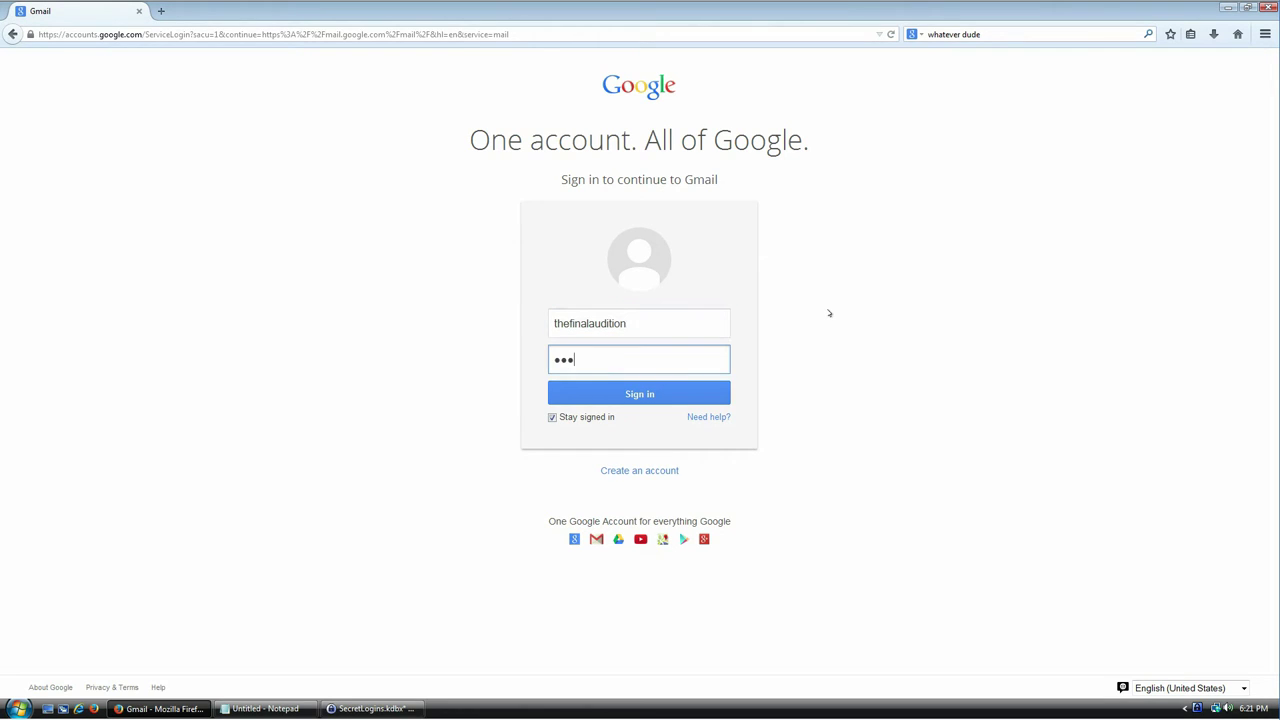
text(•)
key(Return)
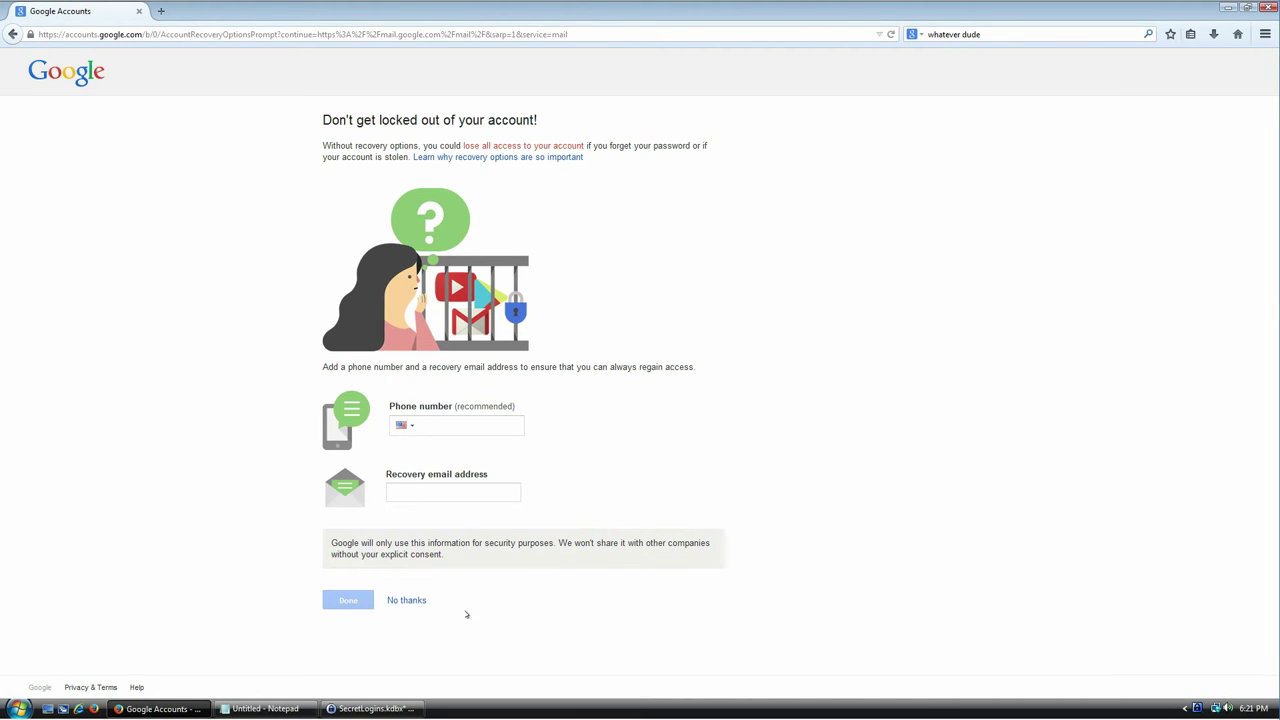
click(410, 601)
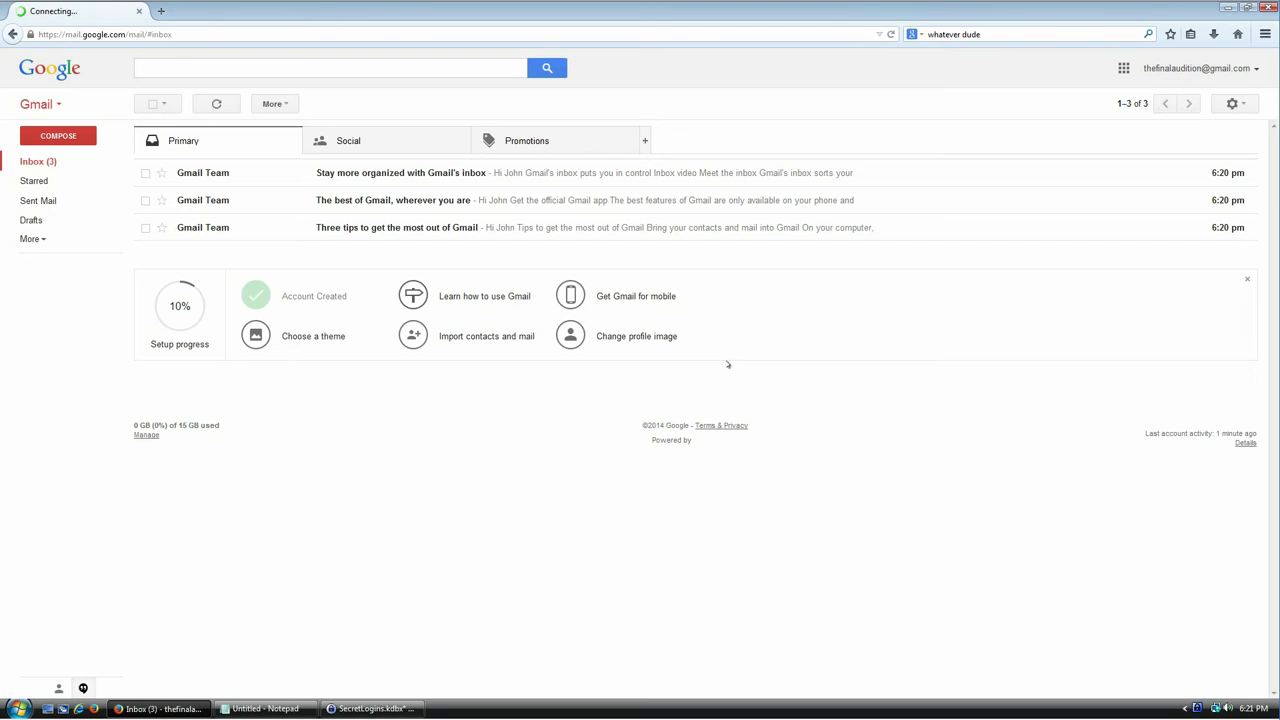
- Sign out of Gmail and focus the sign-in password field
click(1247, 70)
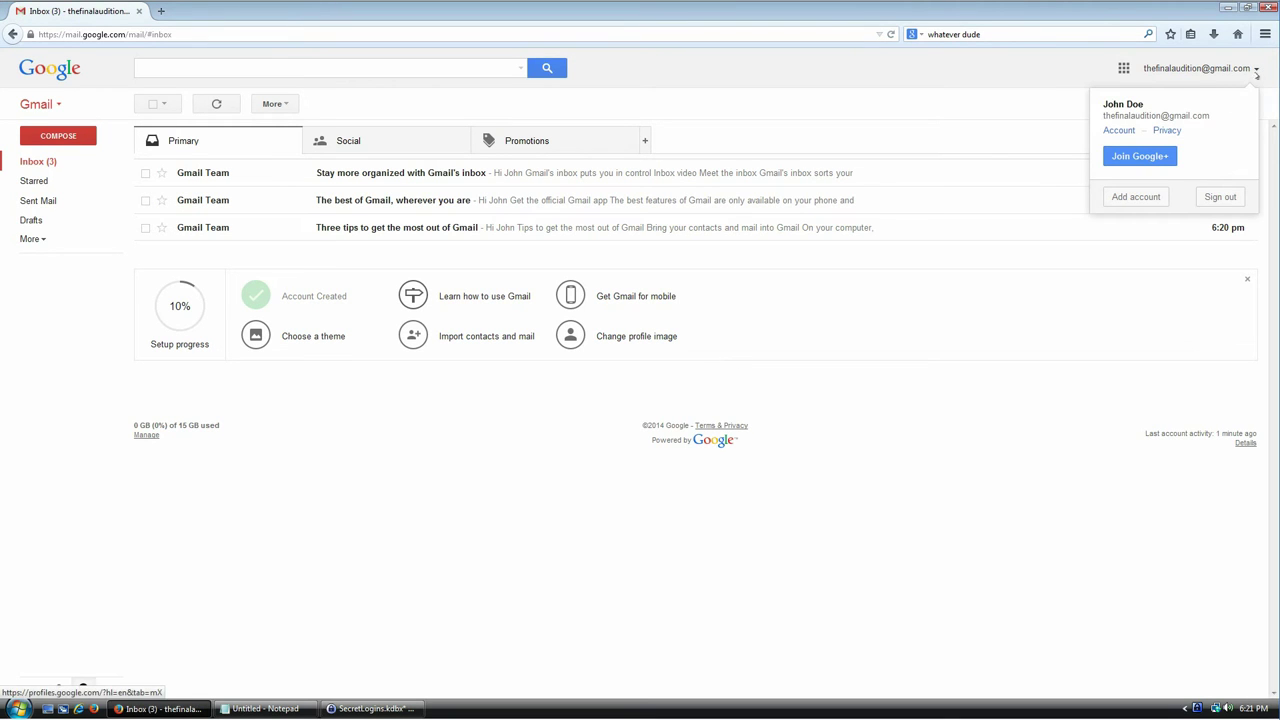
click(1213, 199)
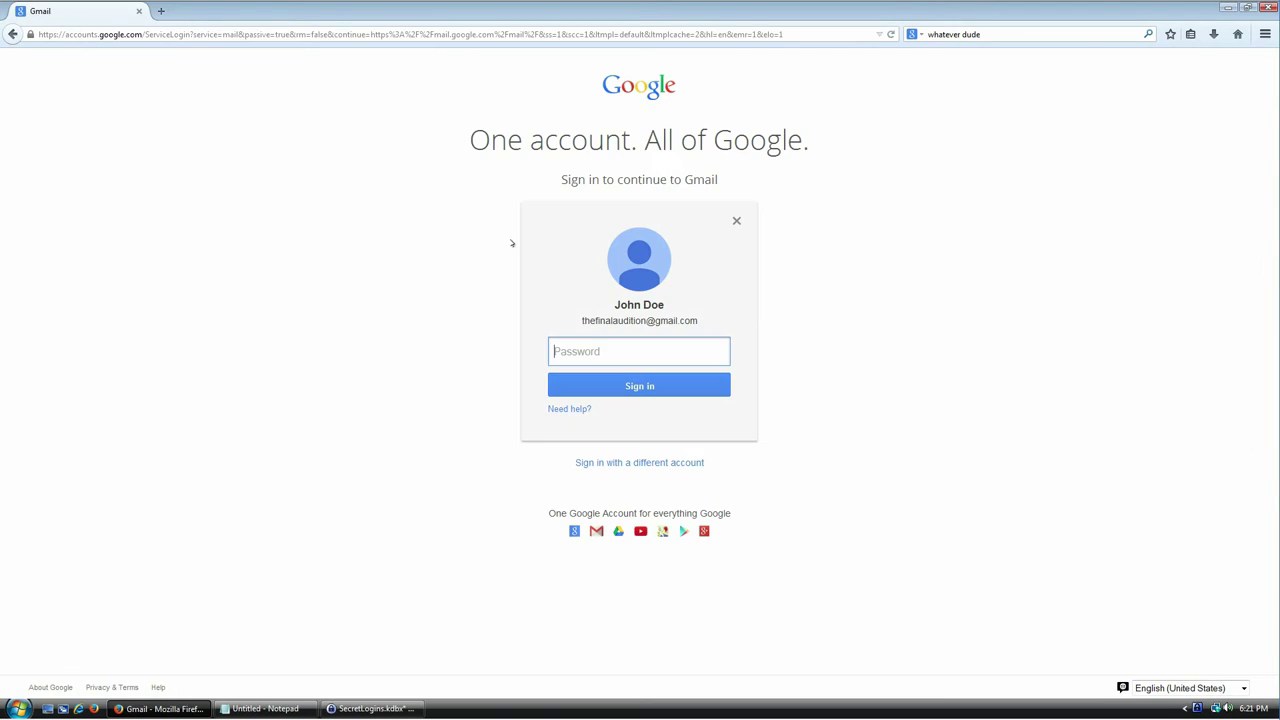
drag(613, 305, 682, 305)
click(622, 353)
- Edit the Gmail entry in KeePass and enable a custom auto-type override sequence
click(386, 708)
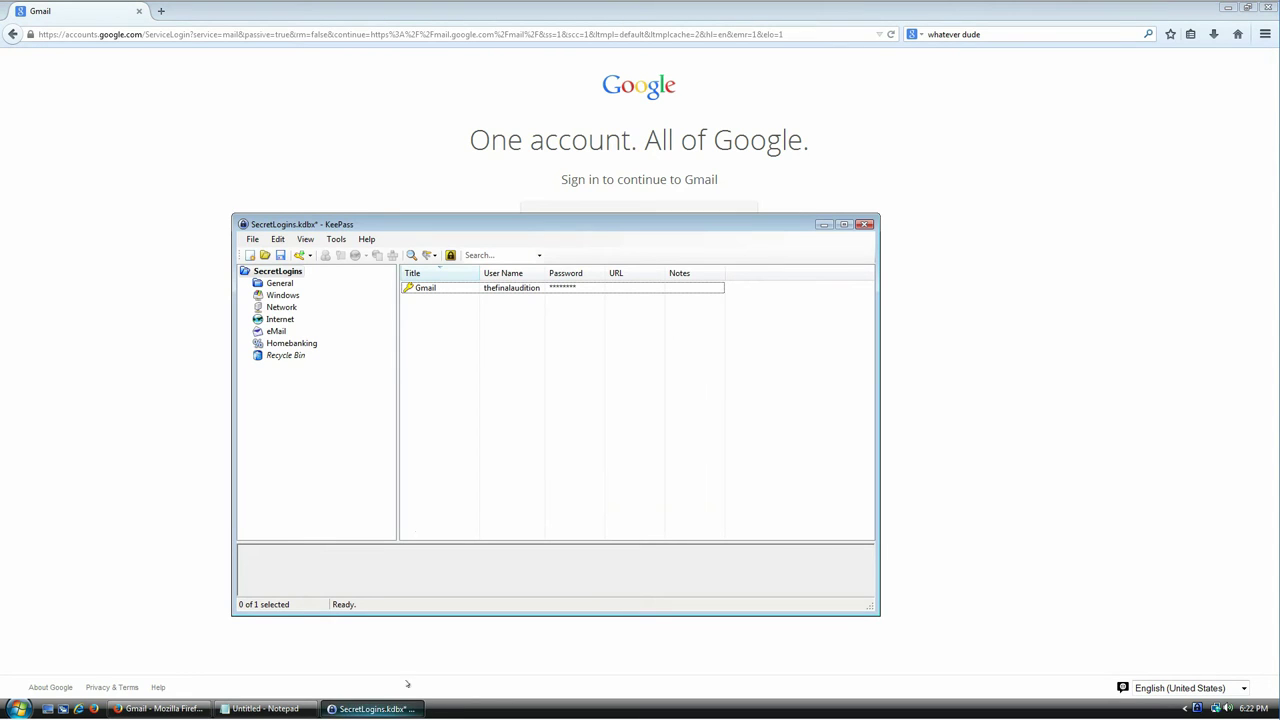
click(424, 288)
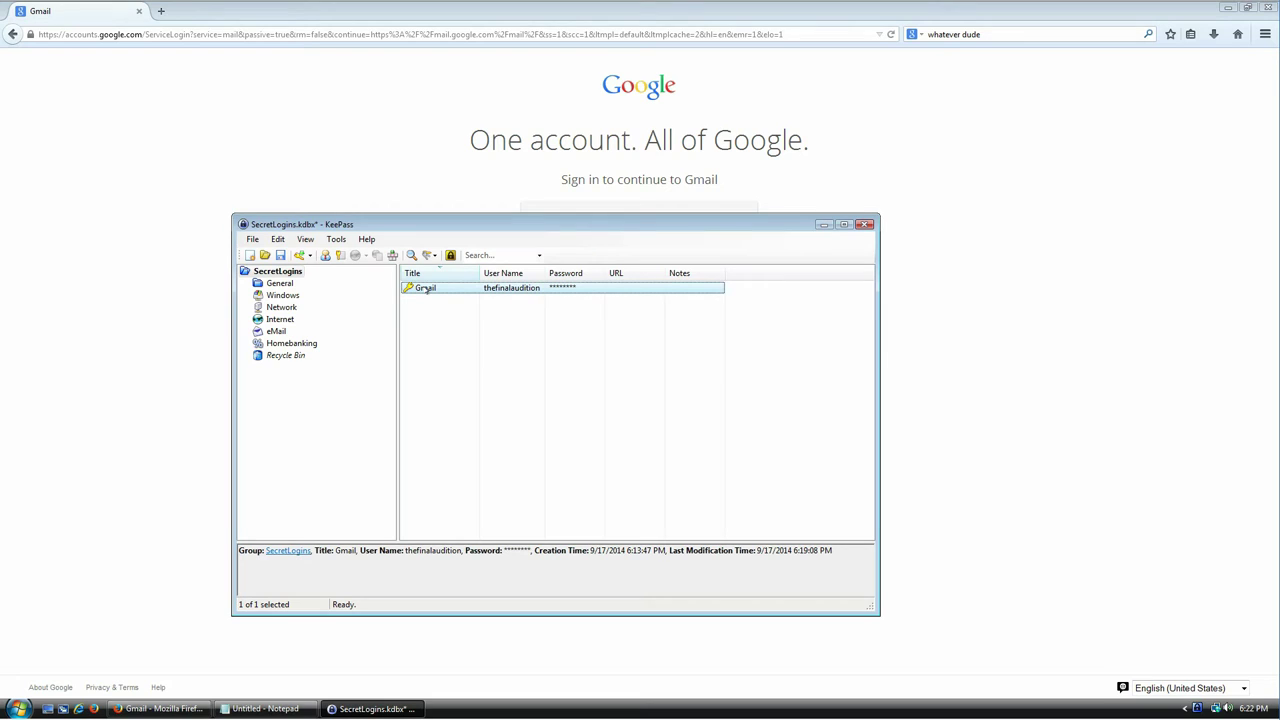
double_click(427, 289)
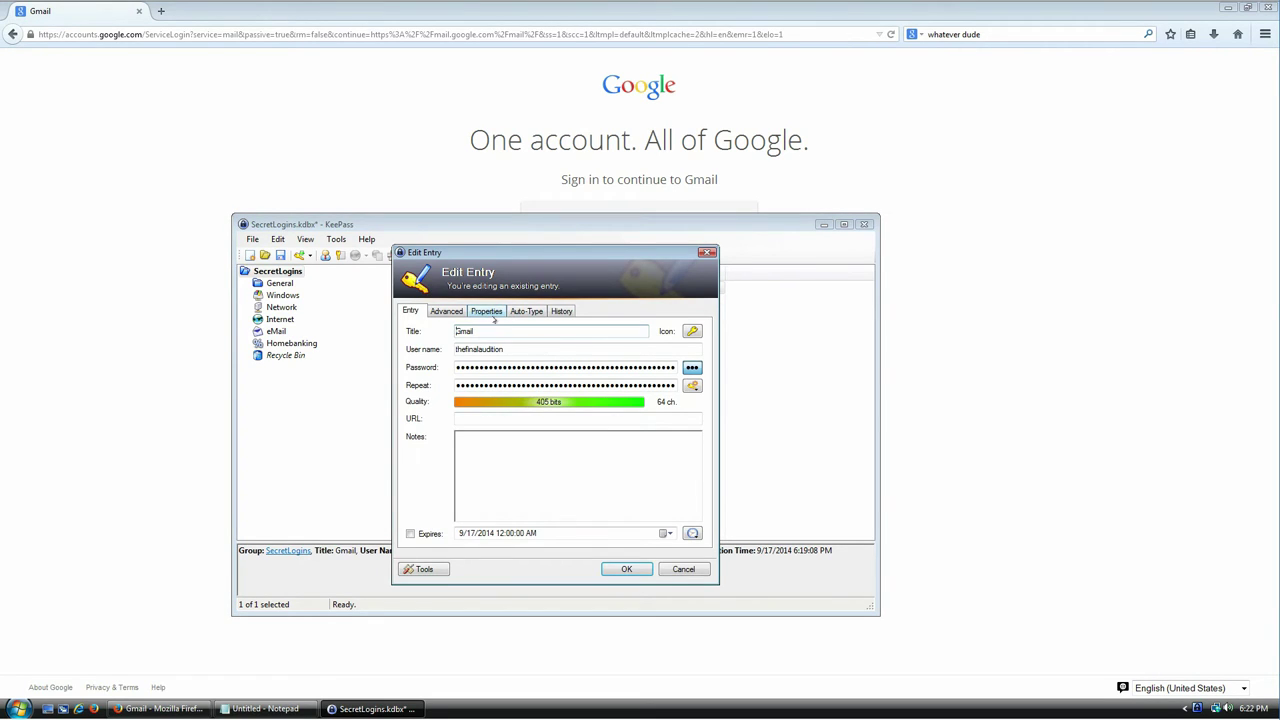
click(524, 311)
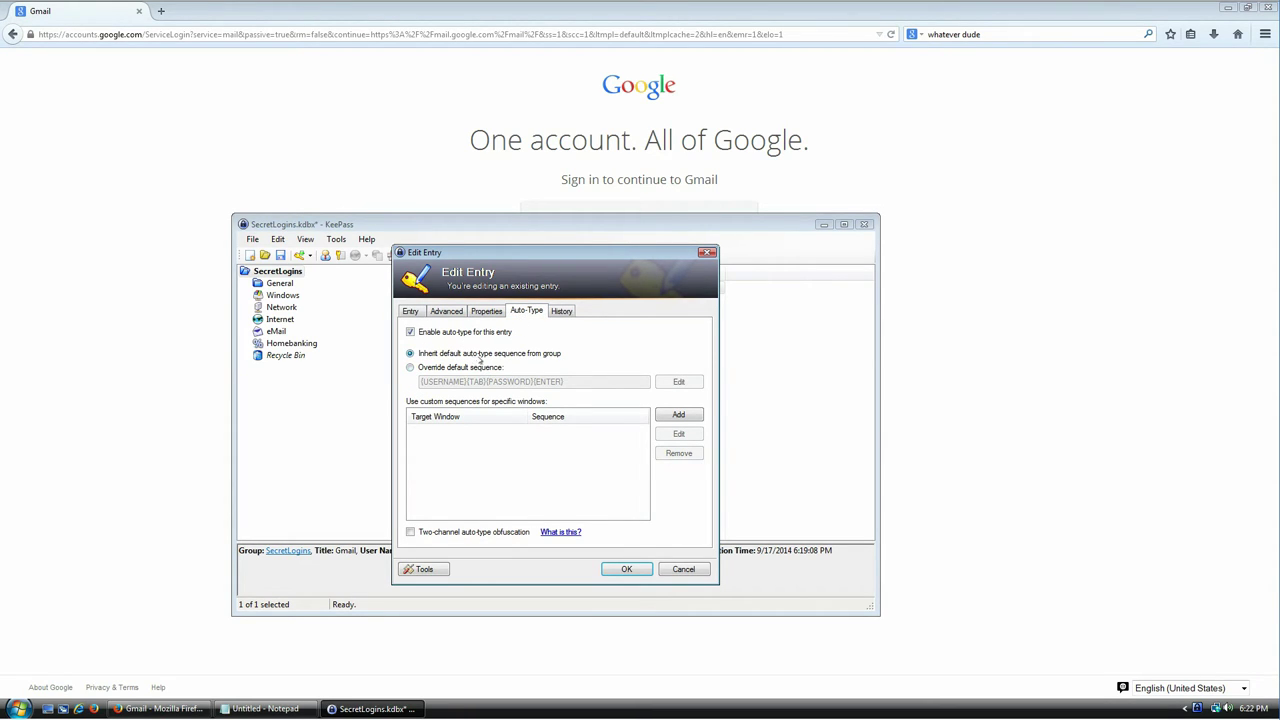
click(445, 368)
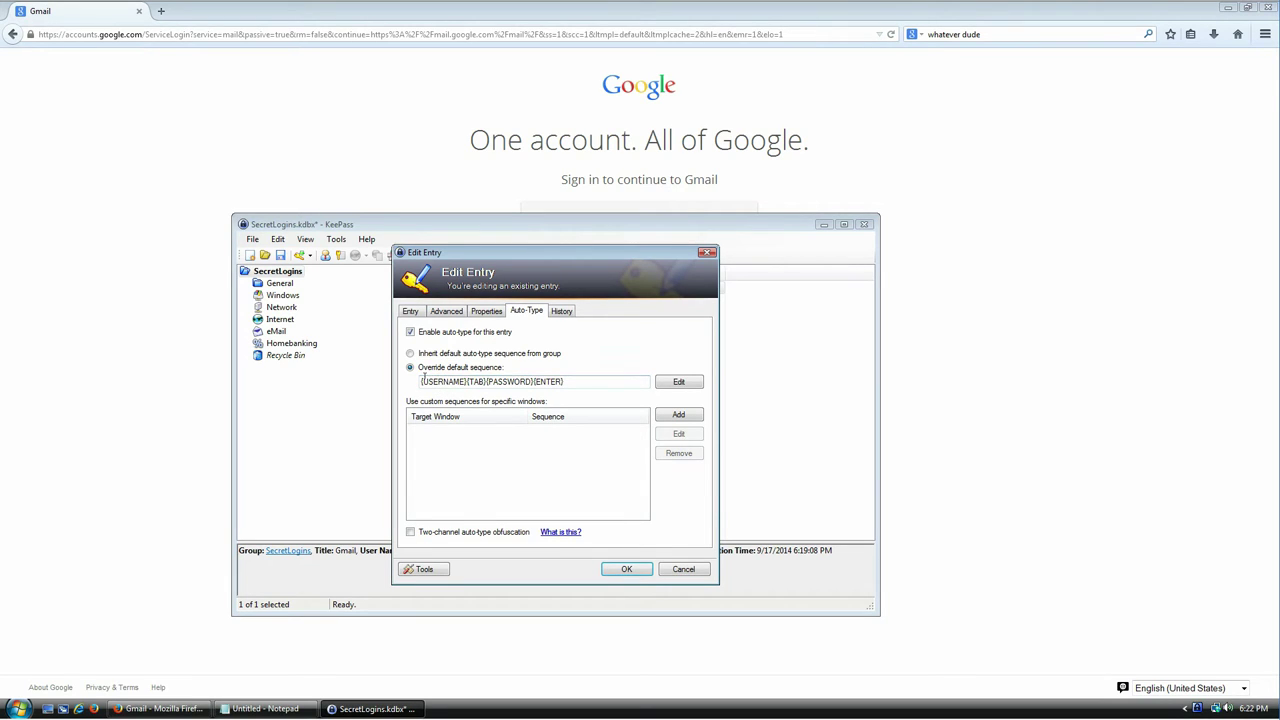
- Select {USERNAME}, {TAB}, {PASSWORD} and {ENTER} in the sequence by double-clicking each
drag(422, 381, 469, 382)
double_click(477, 381)
double_click(510, 381)
double_click(550, 381)
click(593, 381)
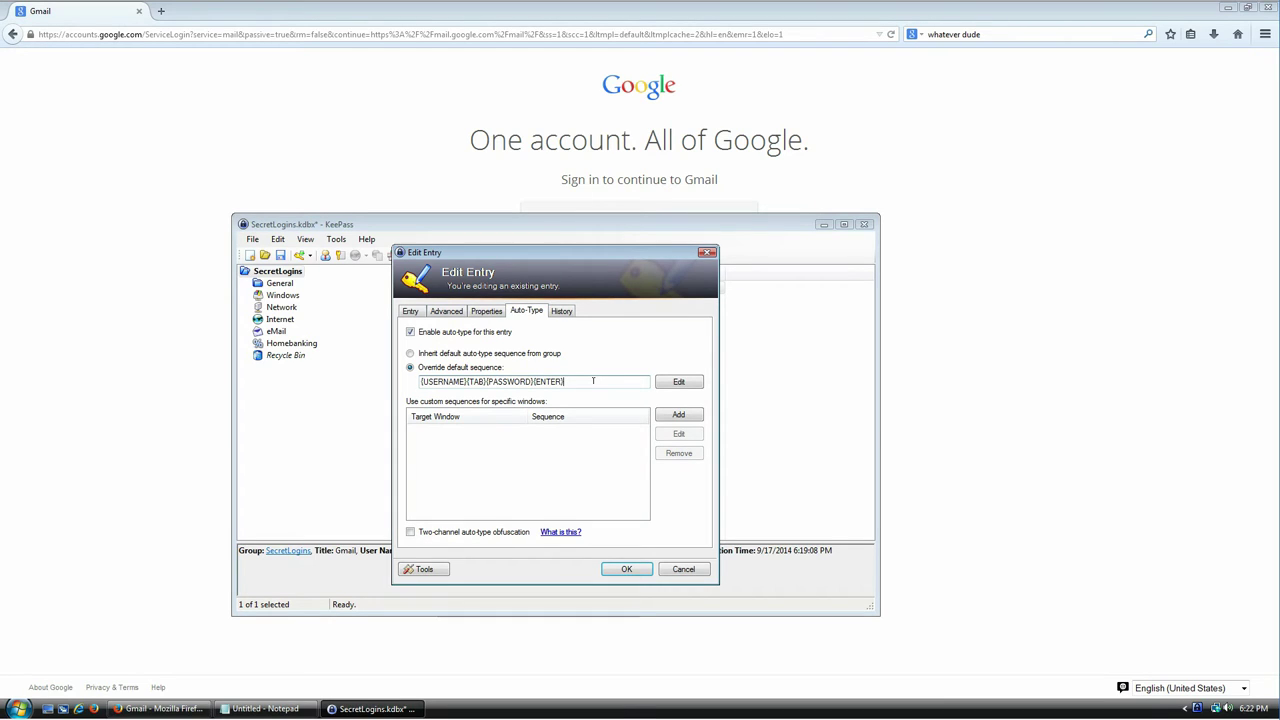
- Step through the same four placeholders from the start using Ctrl+Shift+Right
key(Home)
key(ctrl+shift+Right)
key(Right)
key(ctrl+shift+Right)
key(Right)
key(ctrl+shift+Right)
key(Right)
key(ctrl+shift+Right)
- Check how Tab and Shift+Tab move focus from the Gmail password field
click(1155, 286)
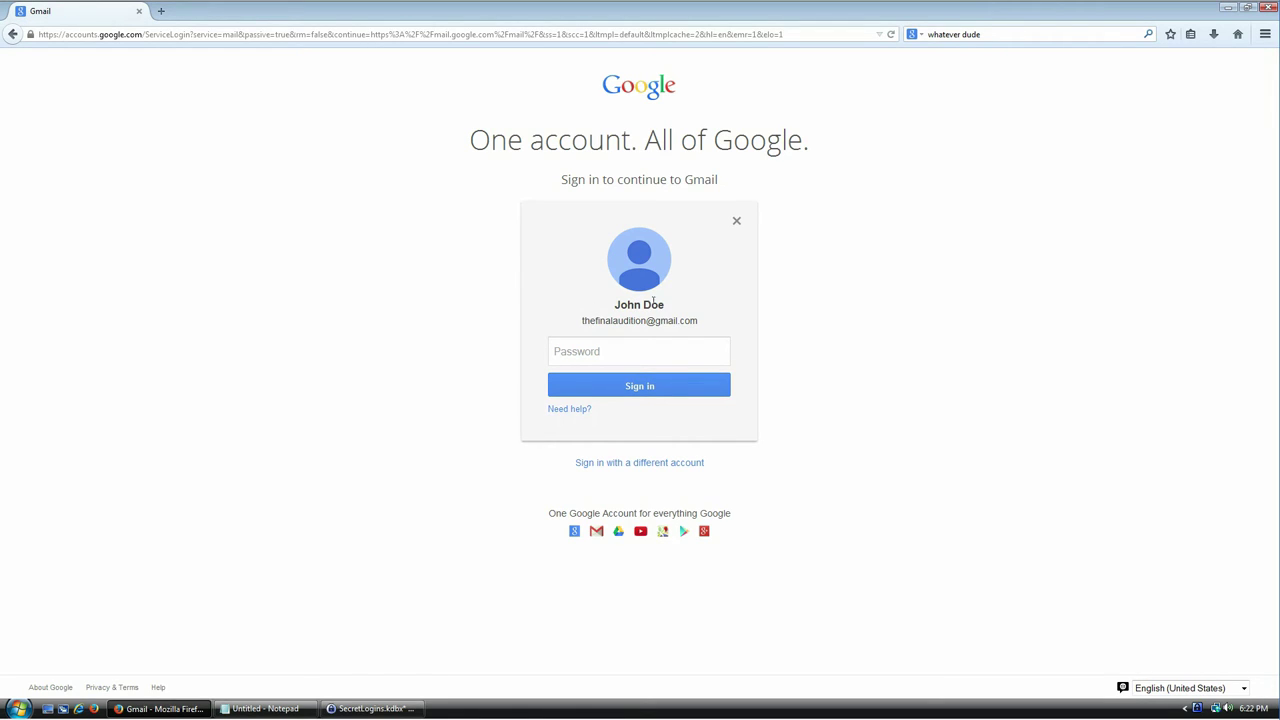
click(653, 341)
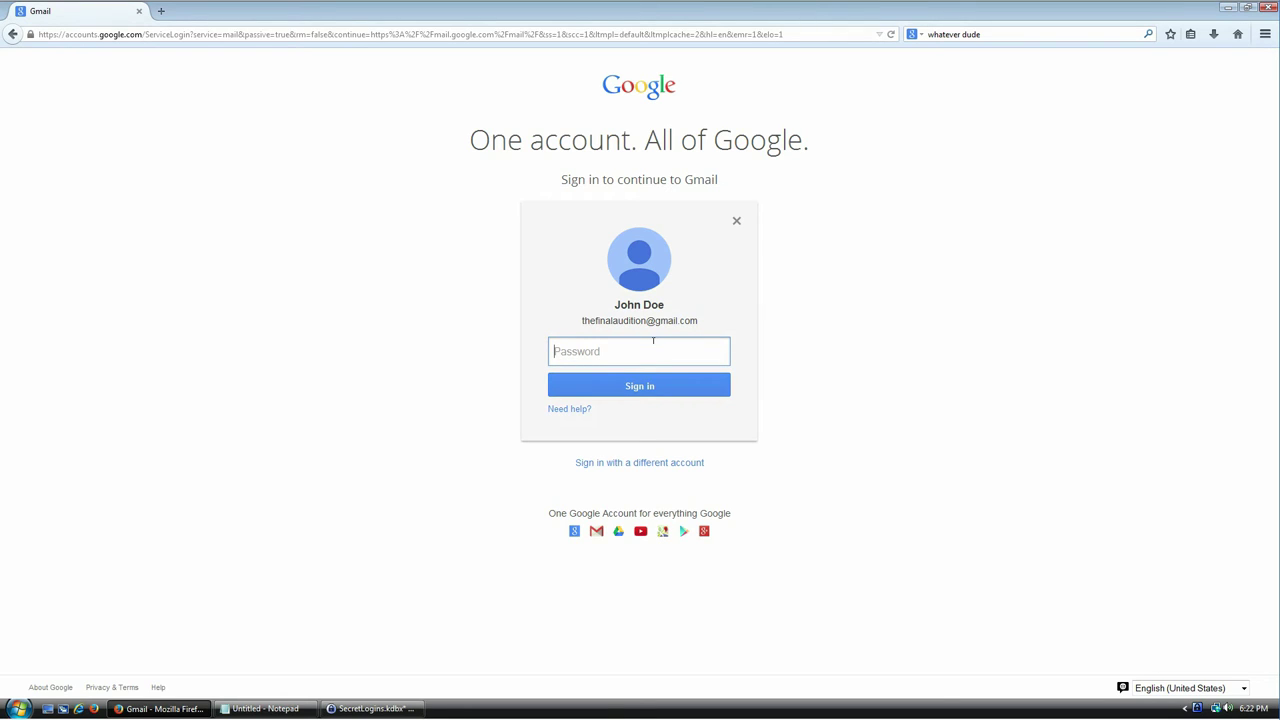
key(Tab)
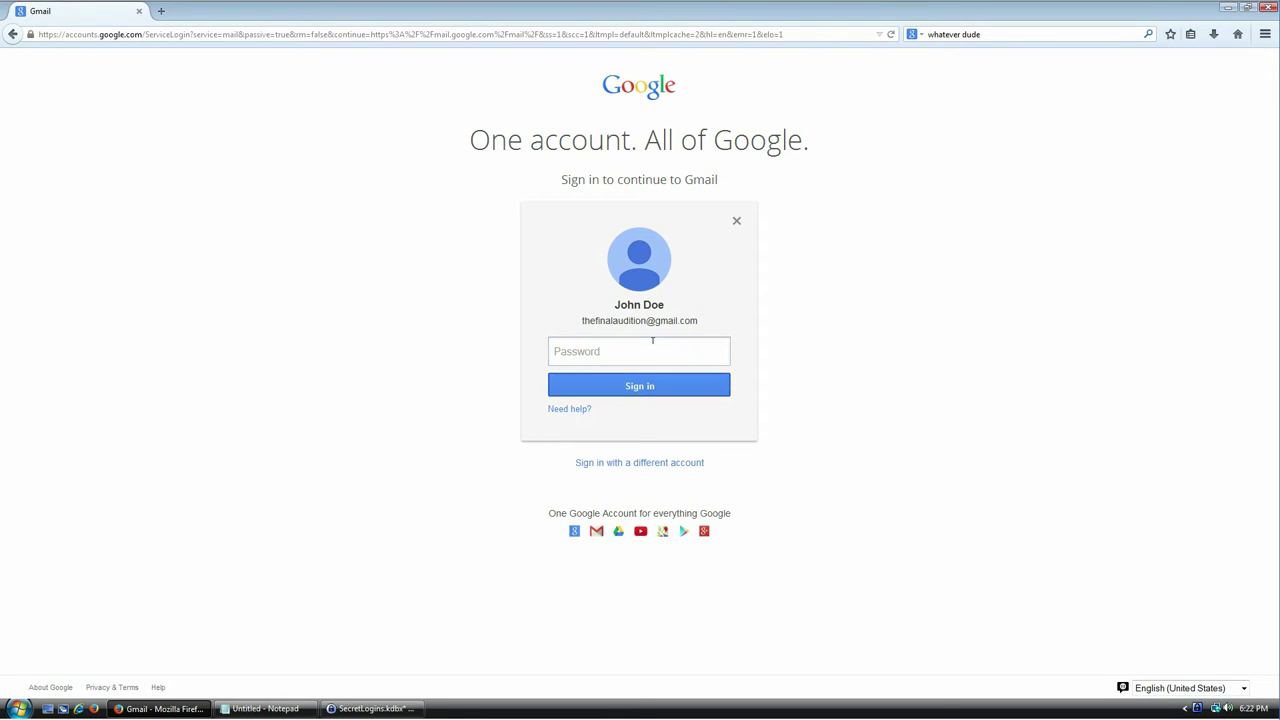
key(shift+Tab)
key(Tab)
key(shift+Tab)
key(Tab)
key(Tab)
key(Tab)
key(Tab)
key(Tab)
key(Tab)
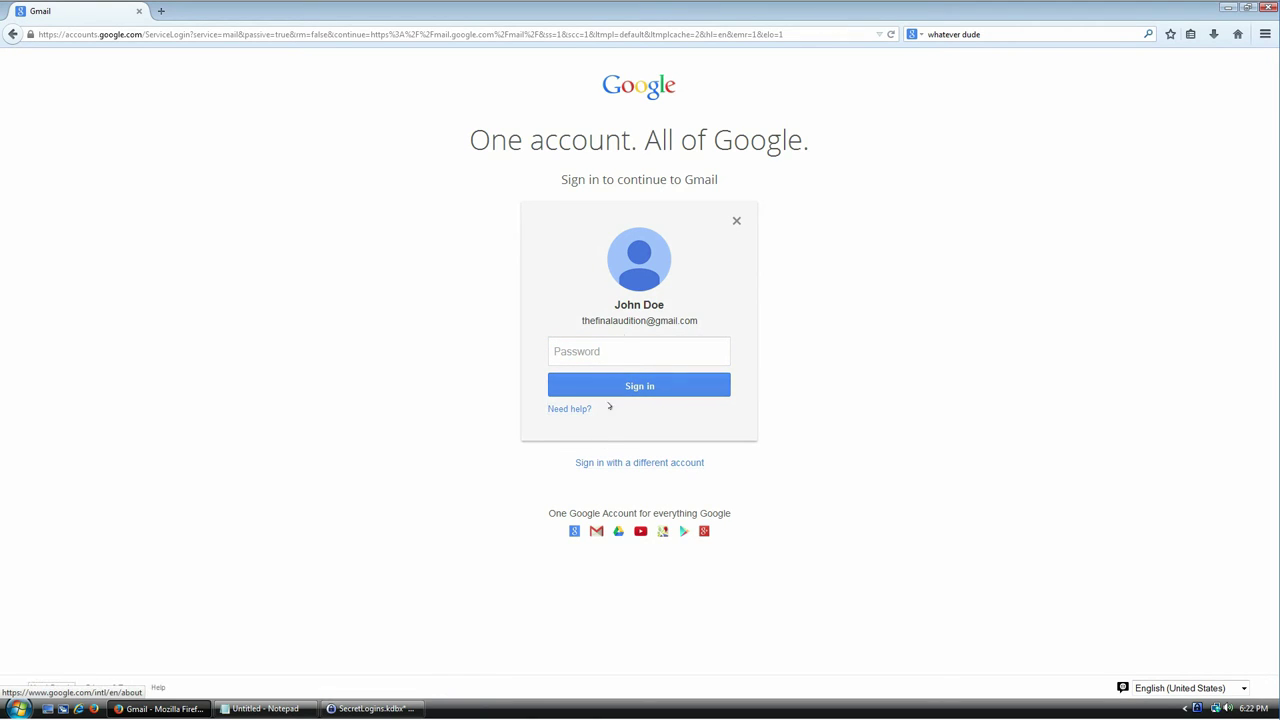
click(621, 343)
key(Tab)
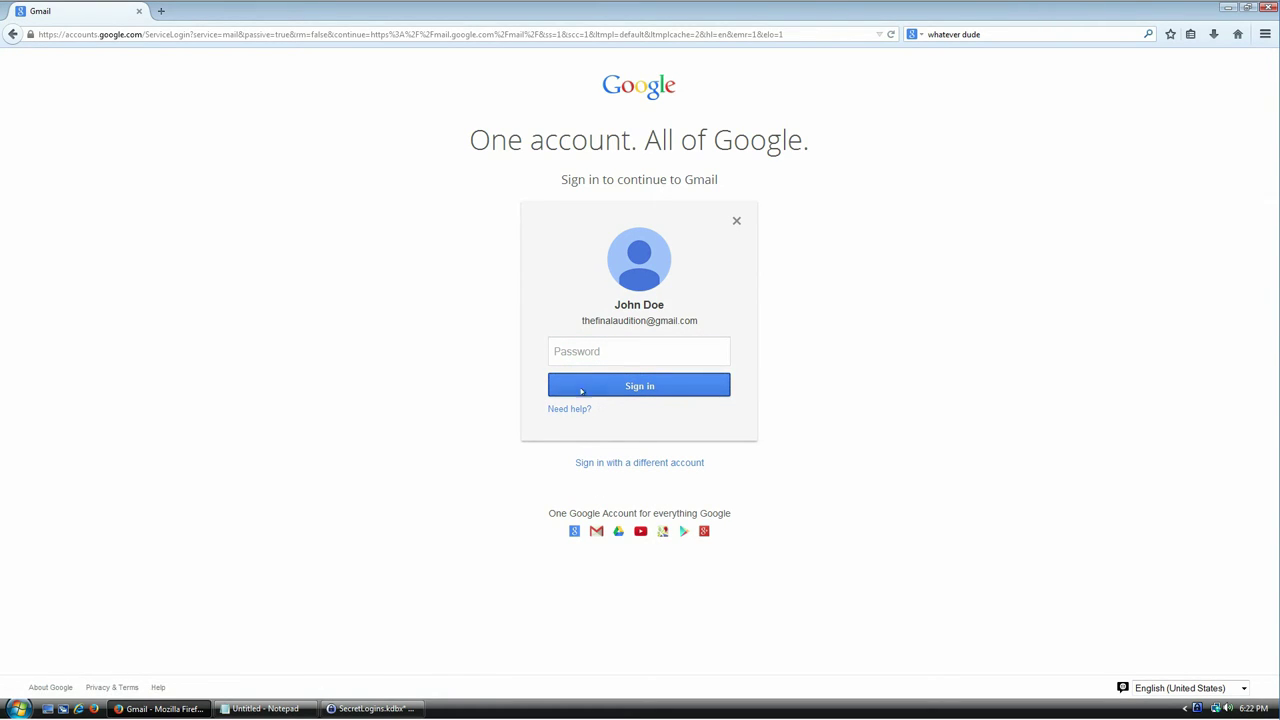
key(Tab)
key(Tab)
click(607, 338)
- Delete {USERNAME}{TAB} so the override reads {PASSWORD}{ENTER}, and save the Gmail entry
key(alt+Tab)
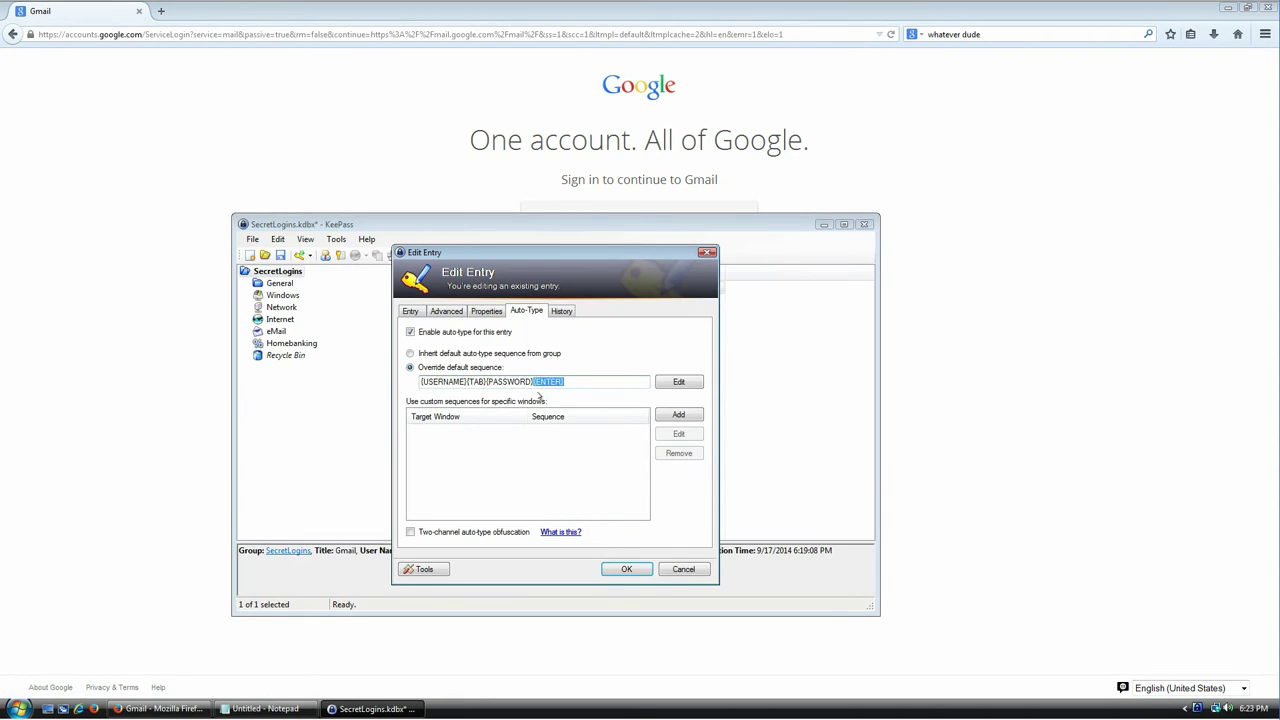
key(alt+Tab)
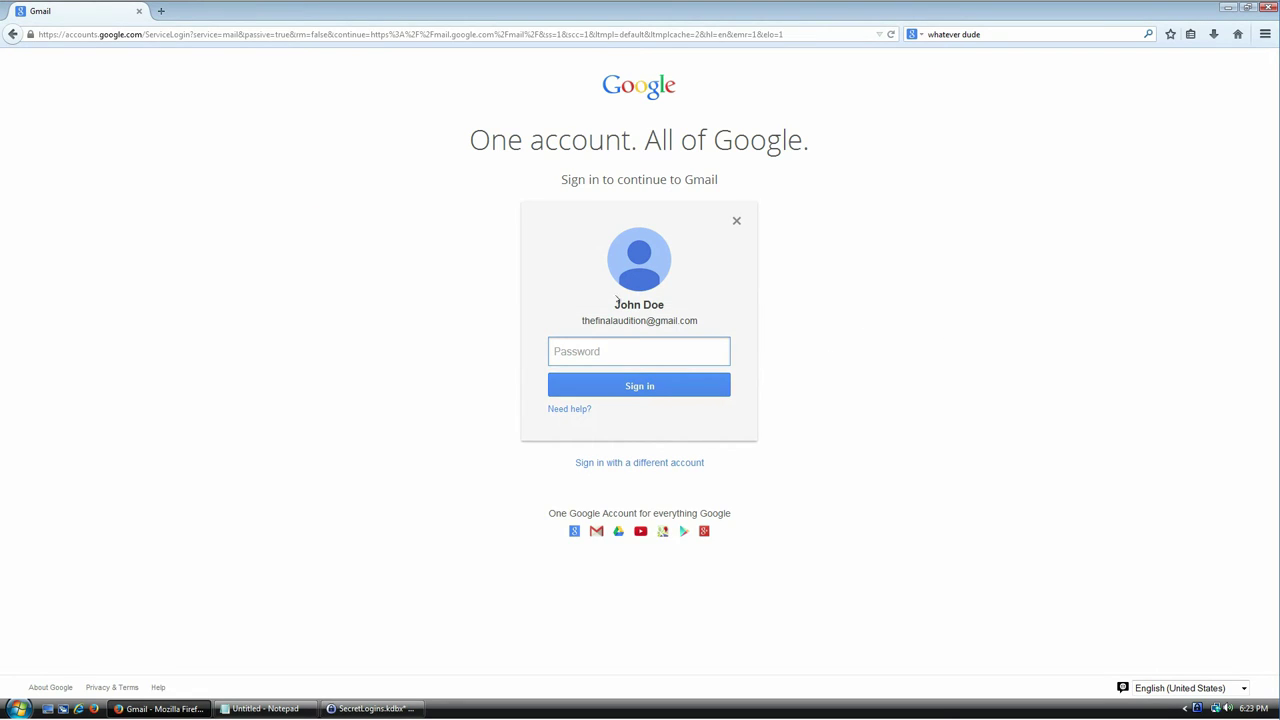
key(alt+Tab)
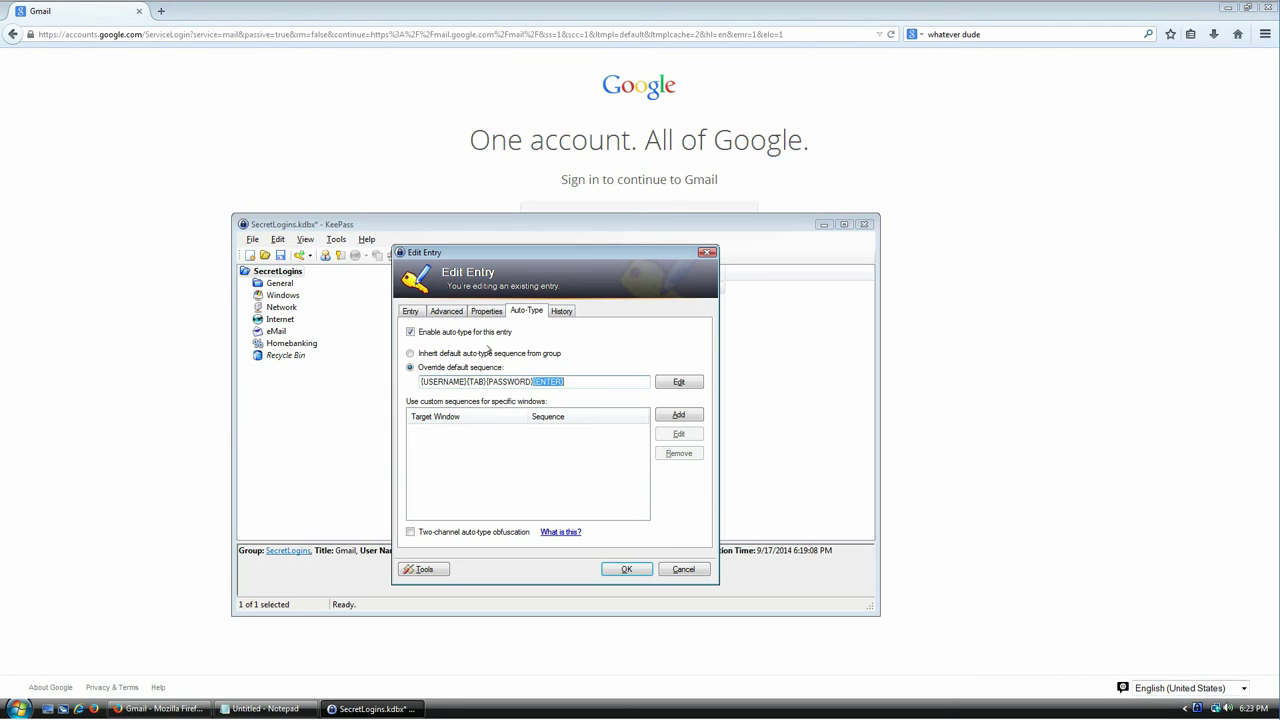
click(479, 381)
key(shift+Home)
key(Delete)
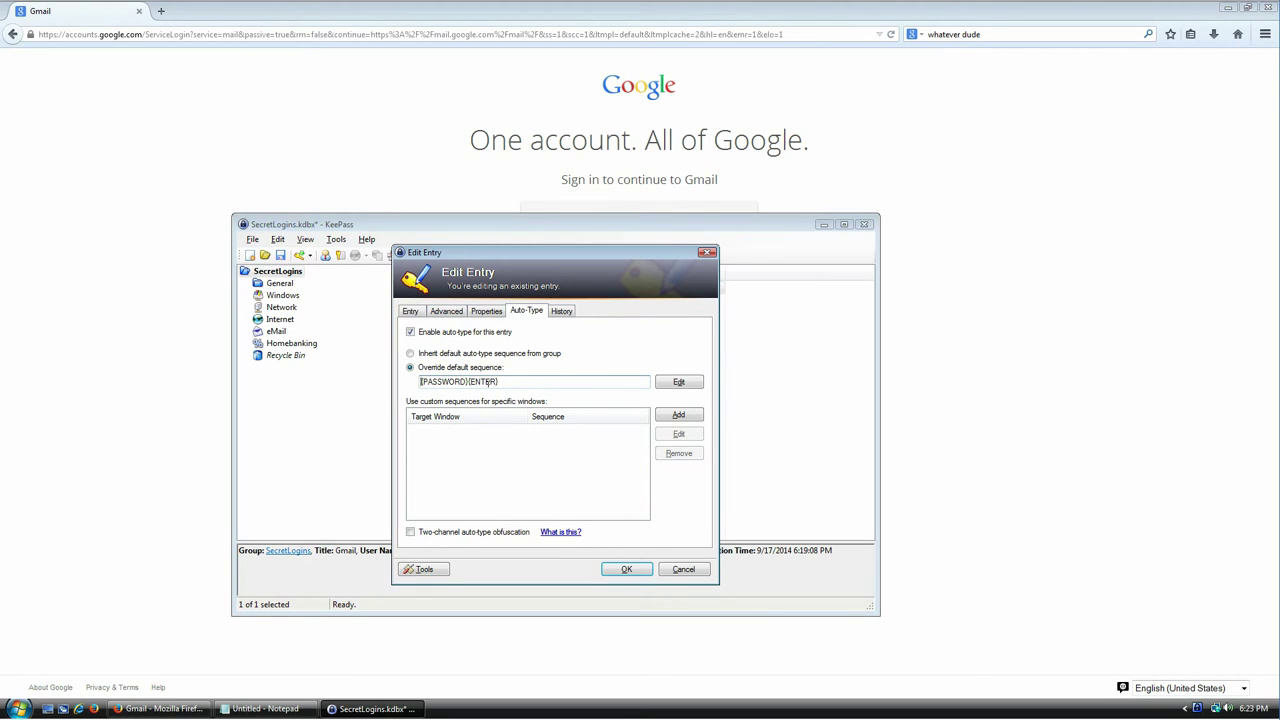
click(627, 569)
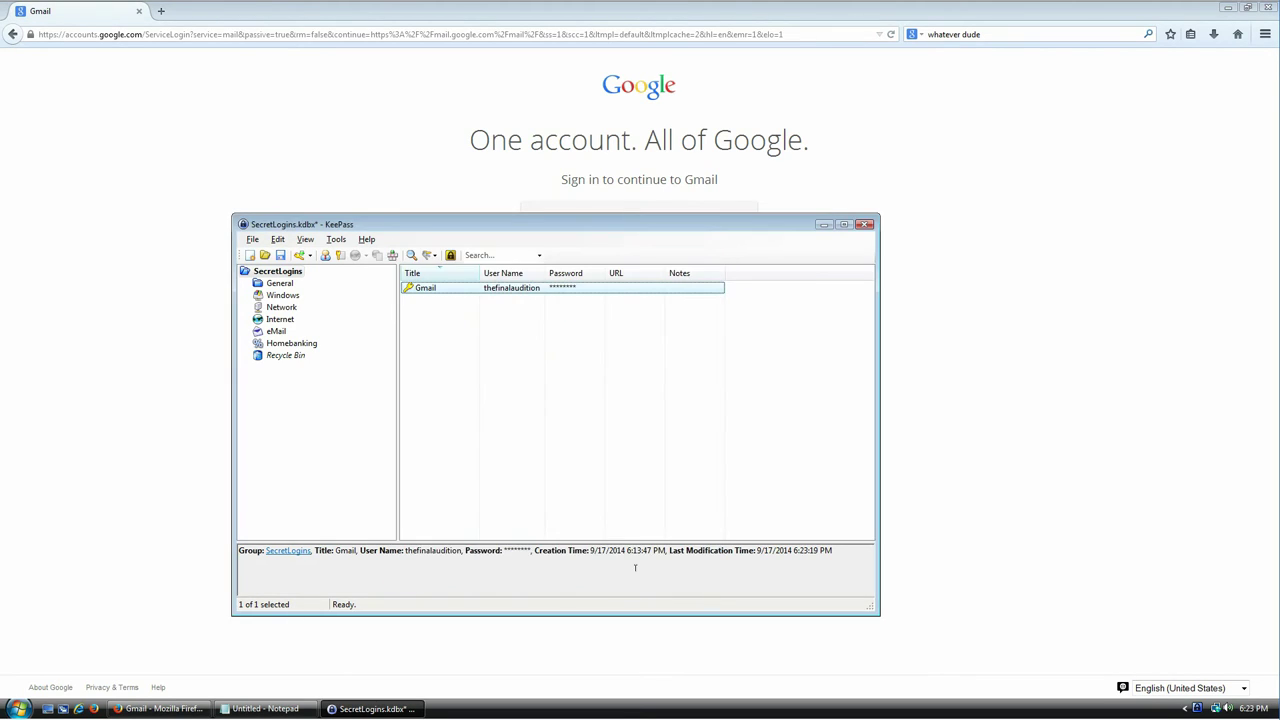
- Sign in to Gmail with KeePass auto-type filling the password, showing the inbox
click(1080, 371)
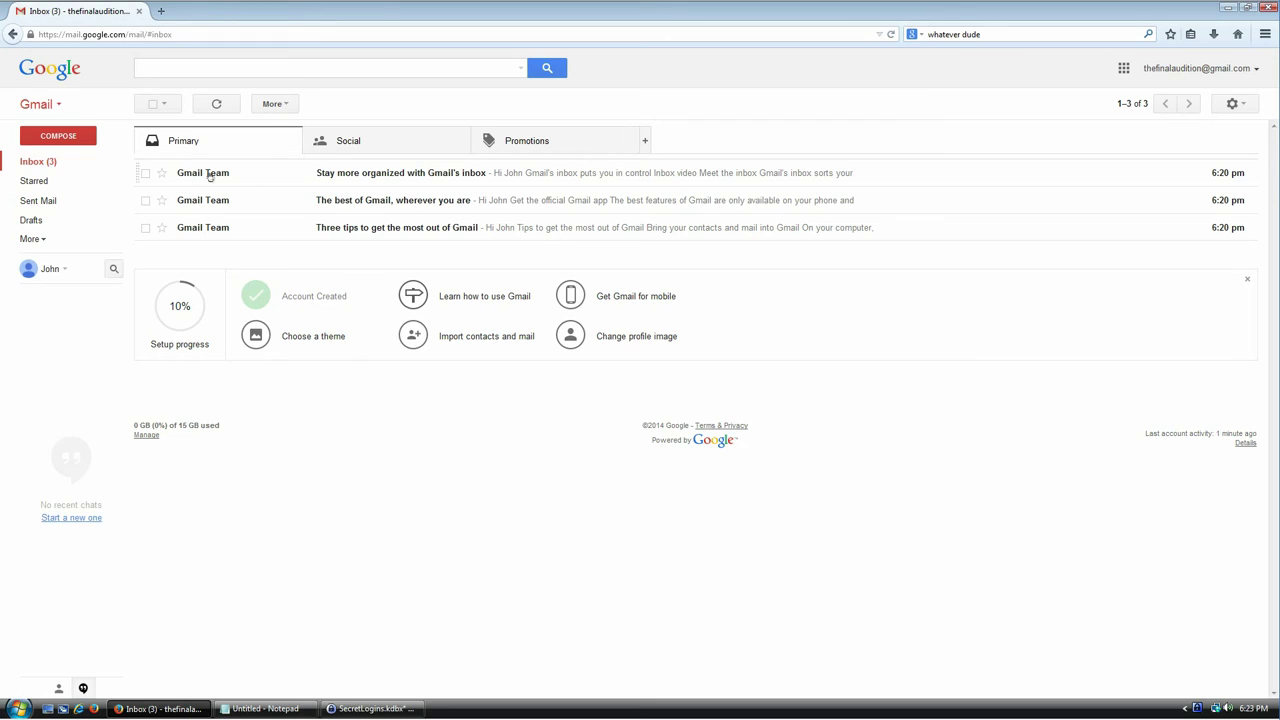
click(360, 709)
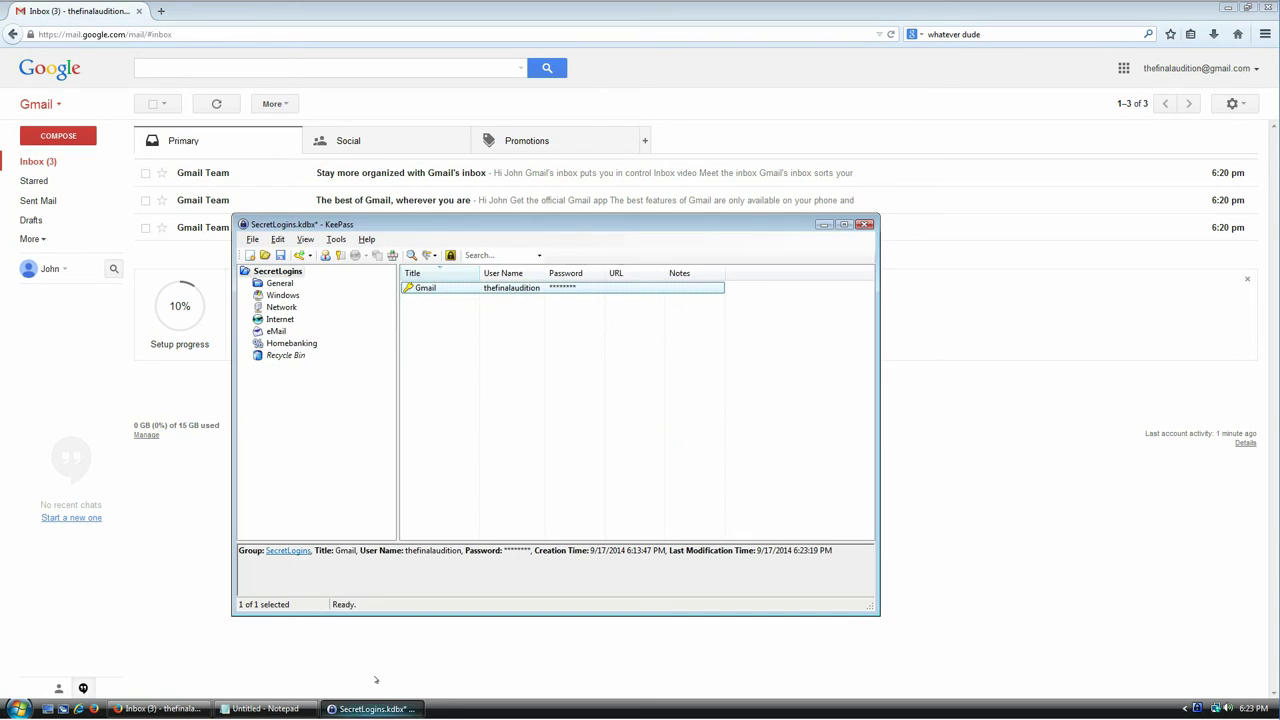
click(461, 346)
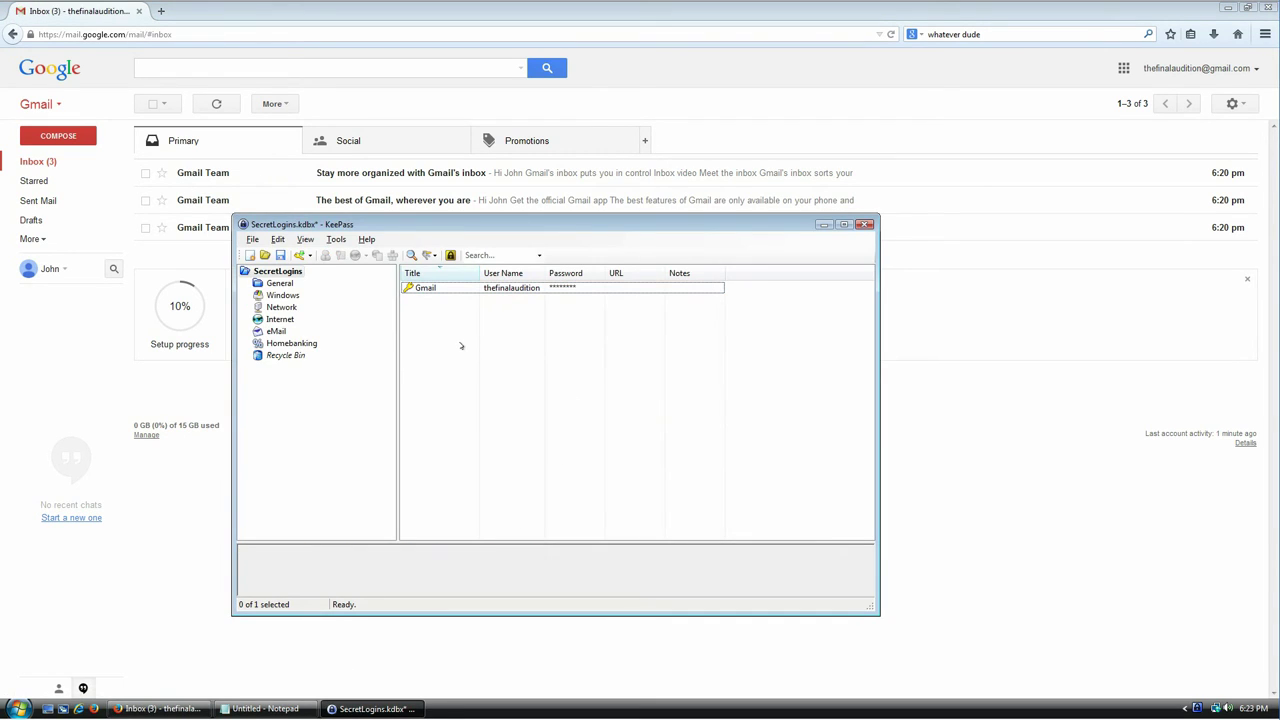
- Load amazon in a new tab, start account registration and enter the account holder's name
click(160, 11)
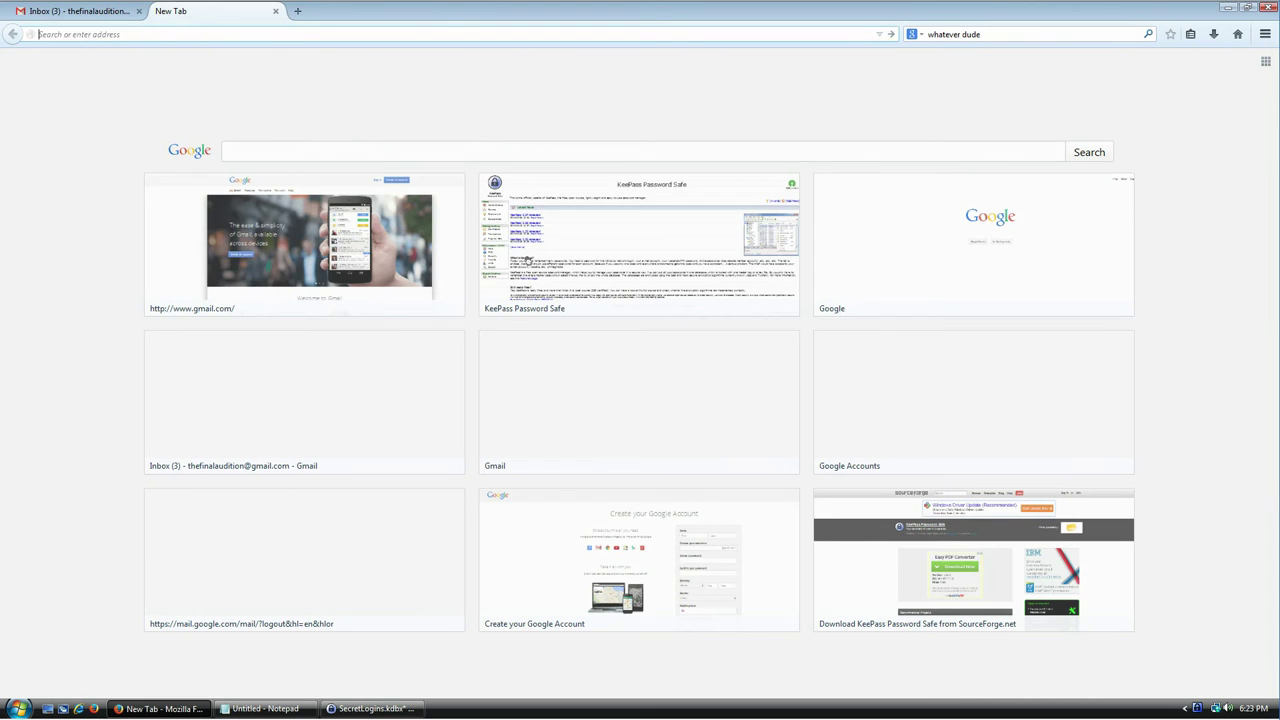
text(amazon)
key(Return)
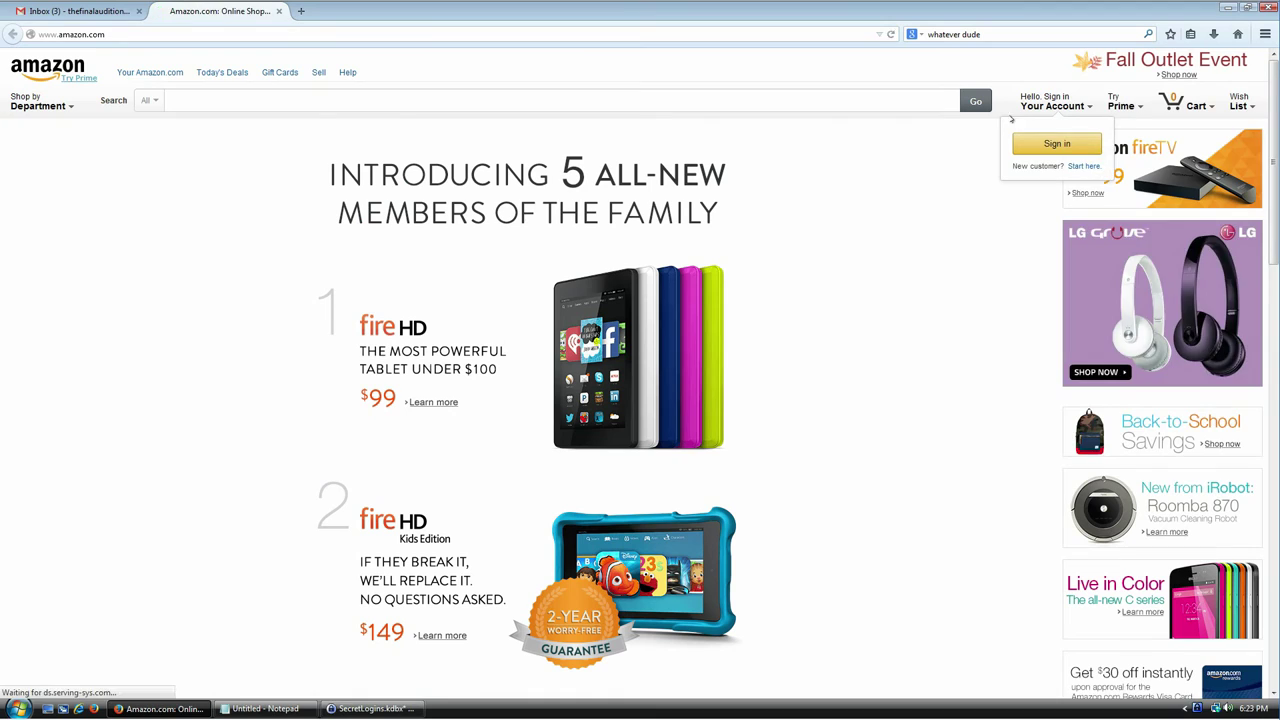
mouse_move(1052, 104)
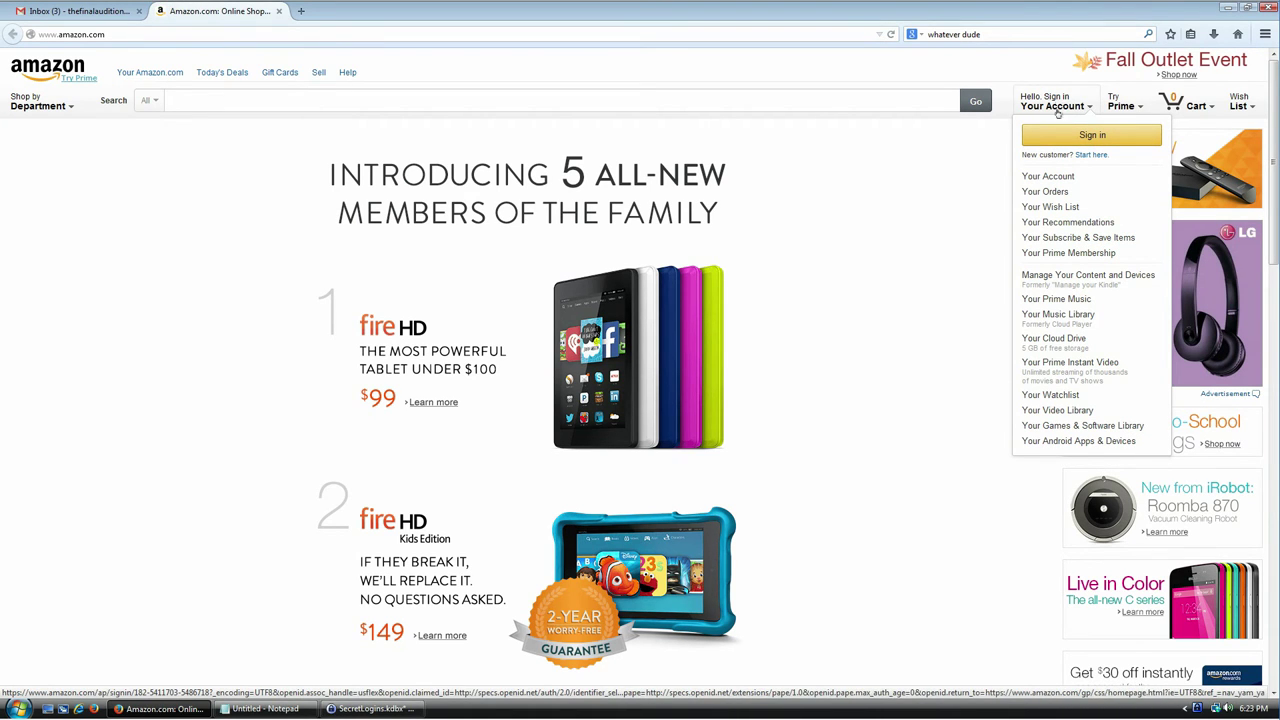
click(1090, 154)
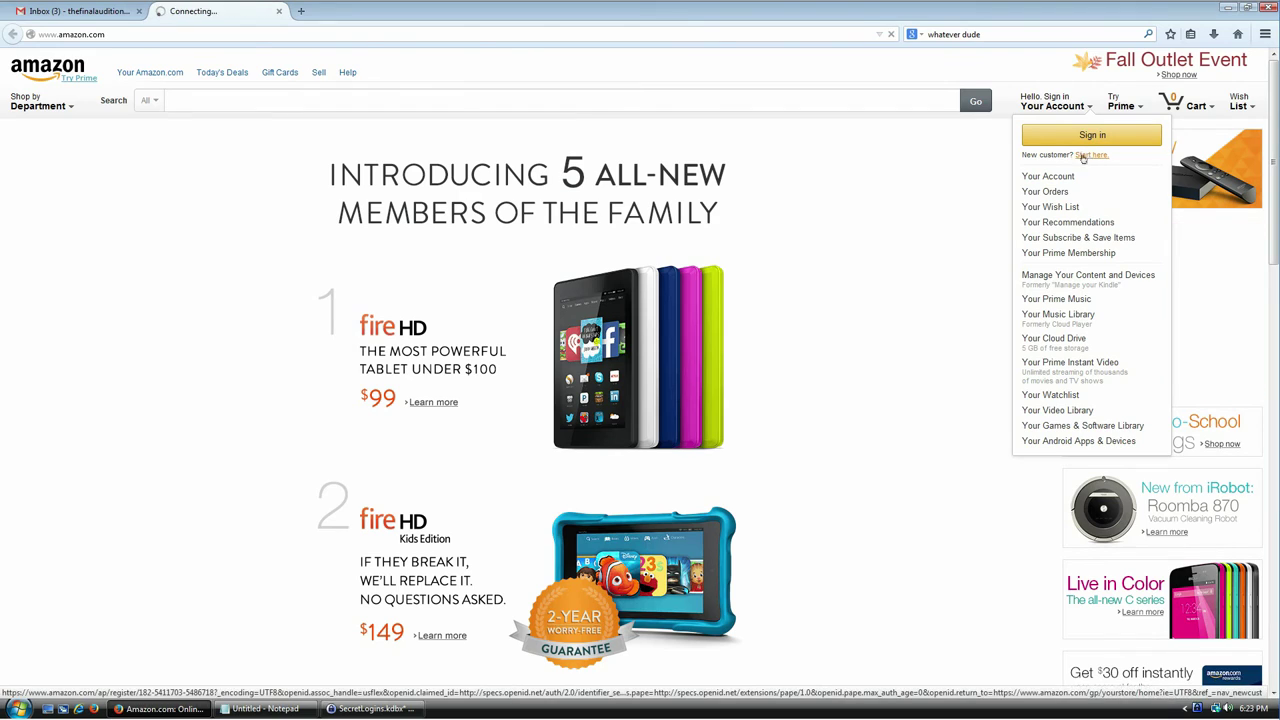
click(674, 134)
text(John Doe)
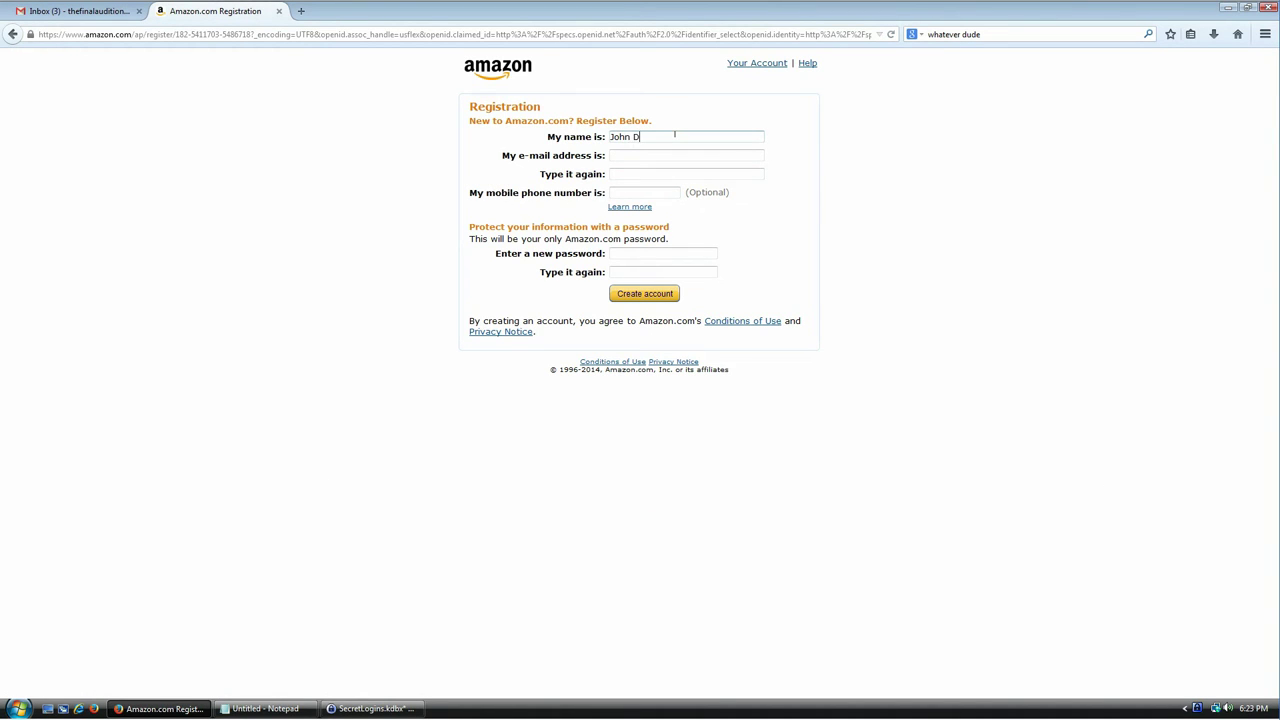
click(629, 152)
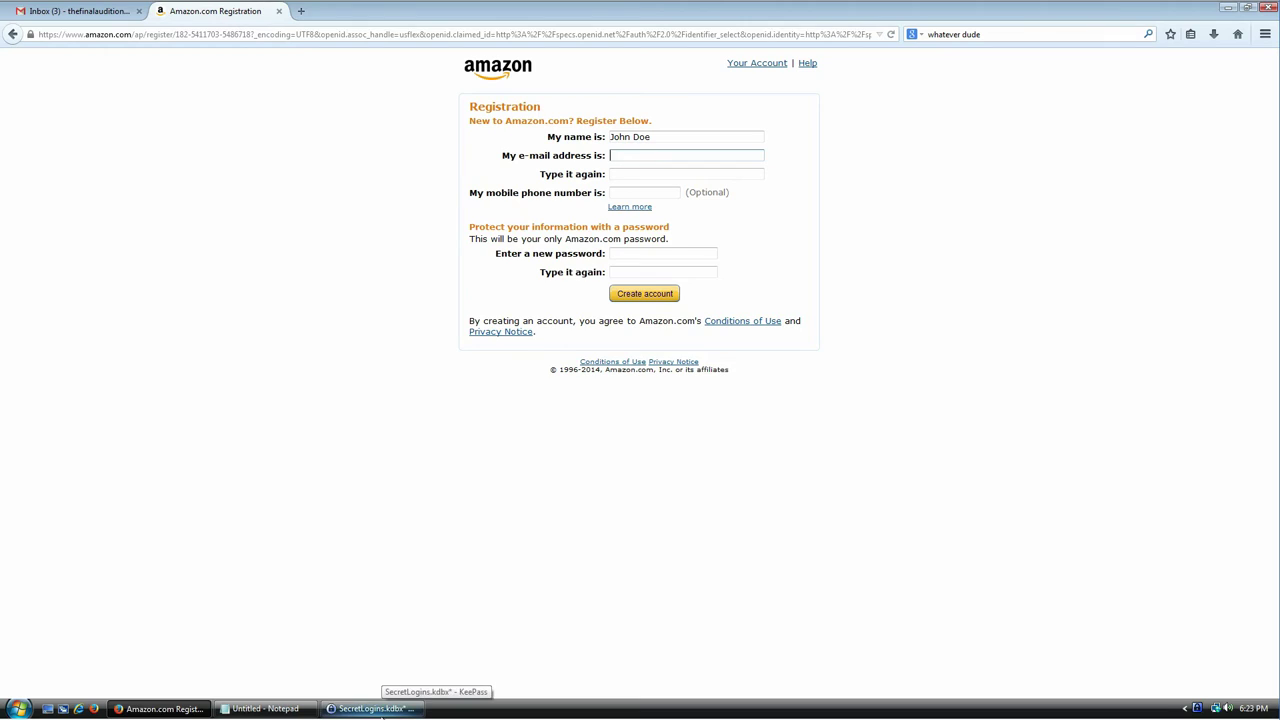
- Open the Gmail entry in KeePass to view its user name, then cancel
click(372, 708)
click(418, 289)
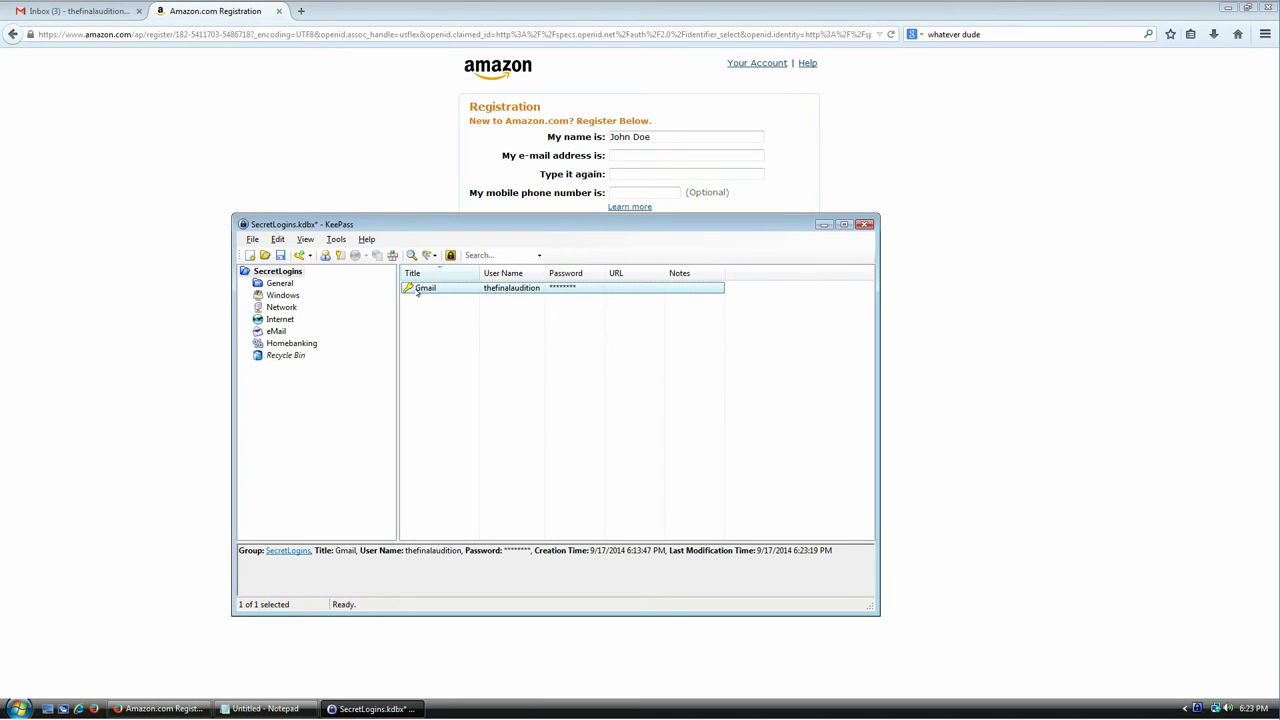
double_click(418, 289)
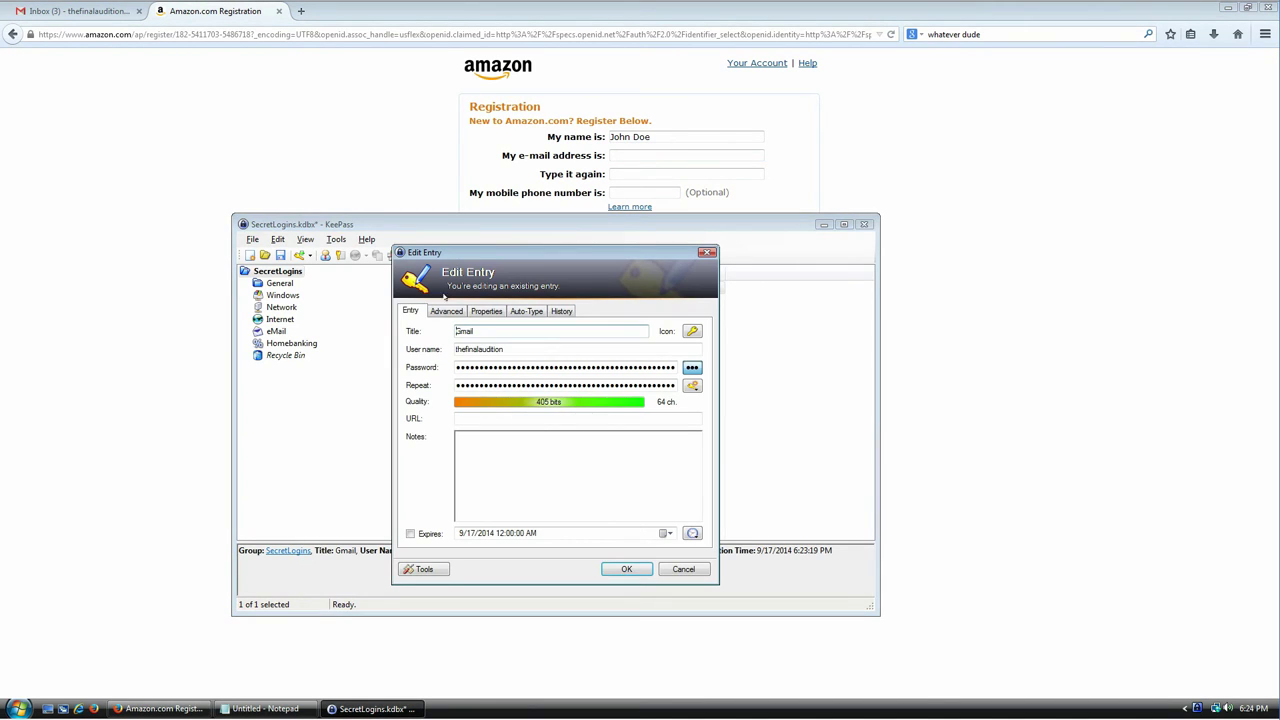
double_click(490, 348)
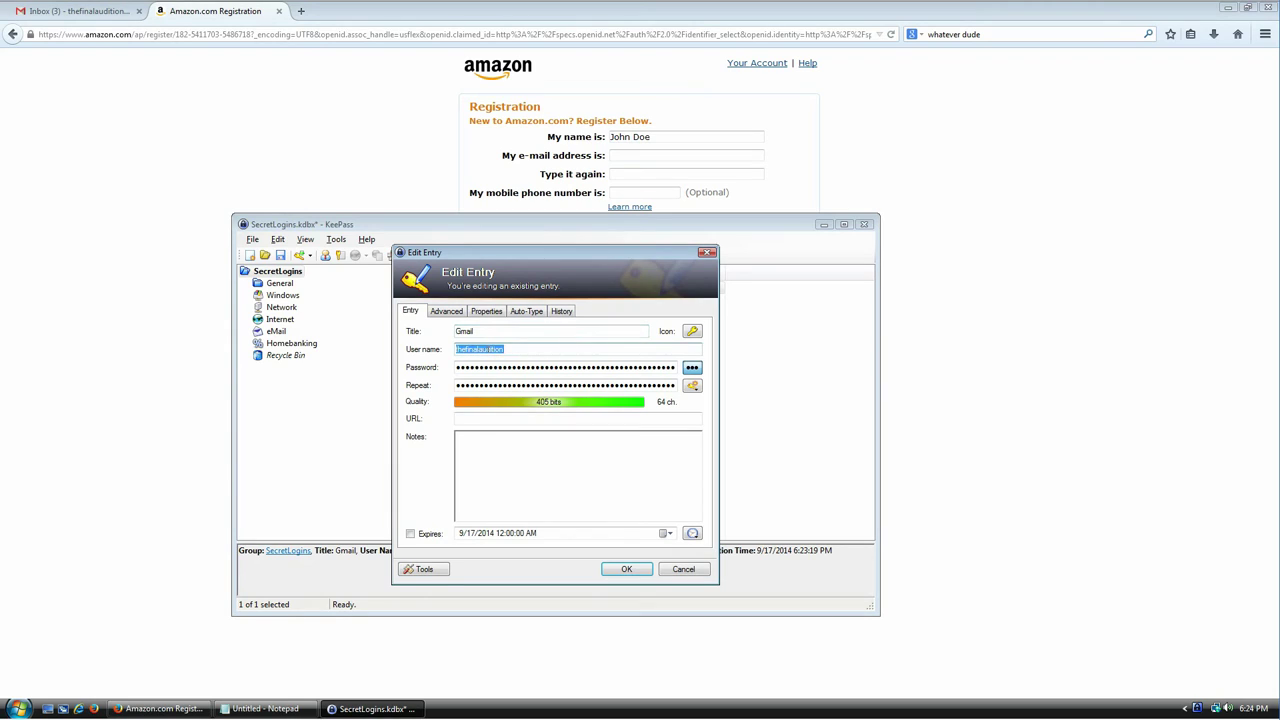
click(661, 569)
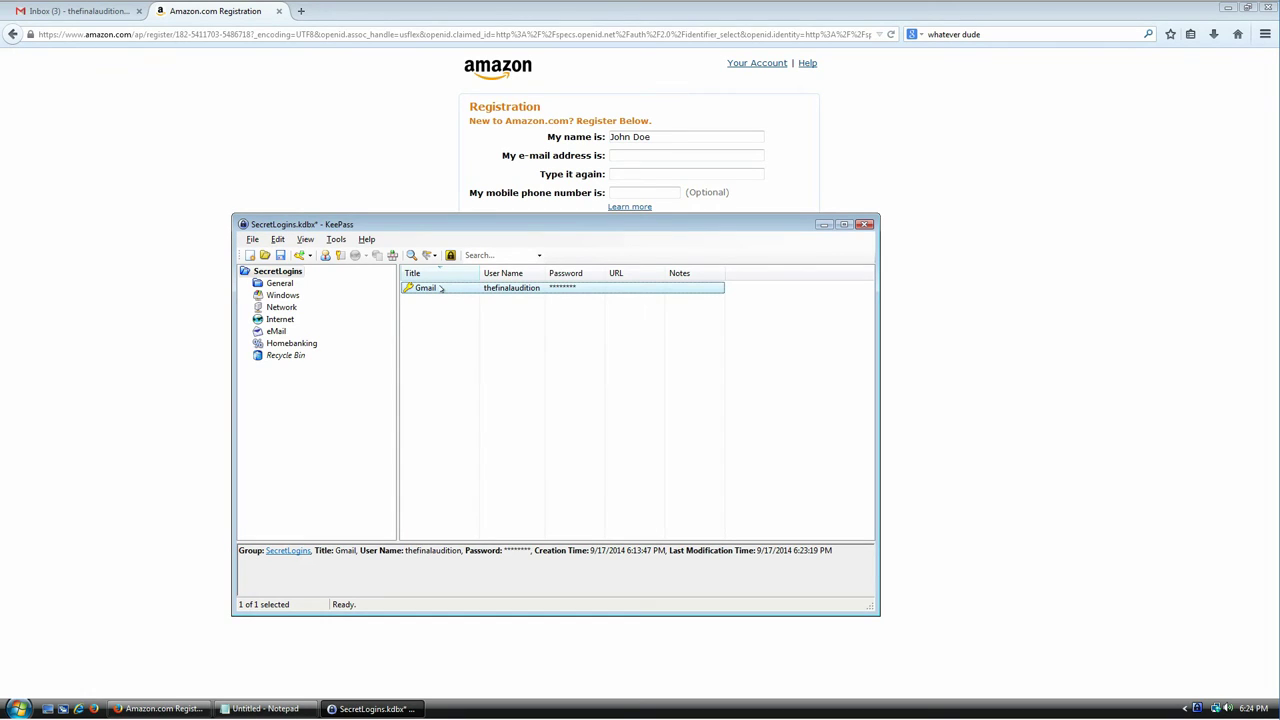
right_click(440, 288)
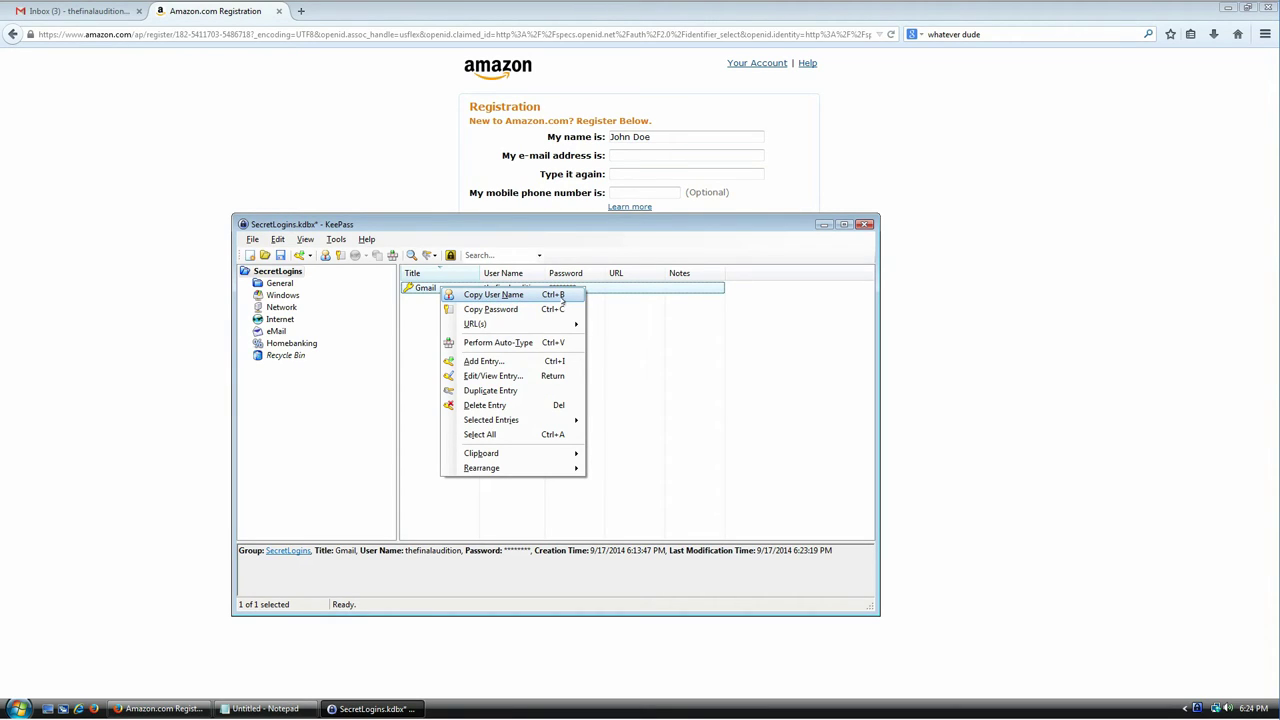
click(580, 296)
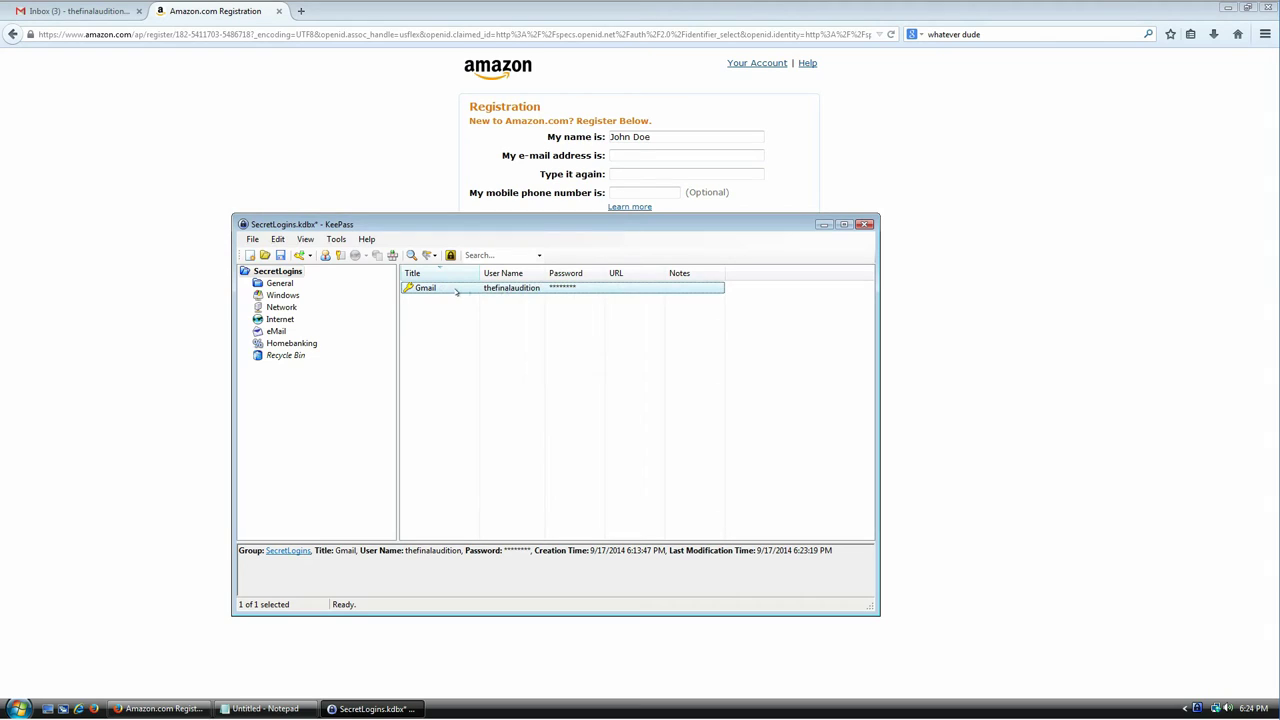
click(672, 155)
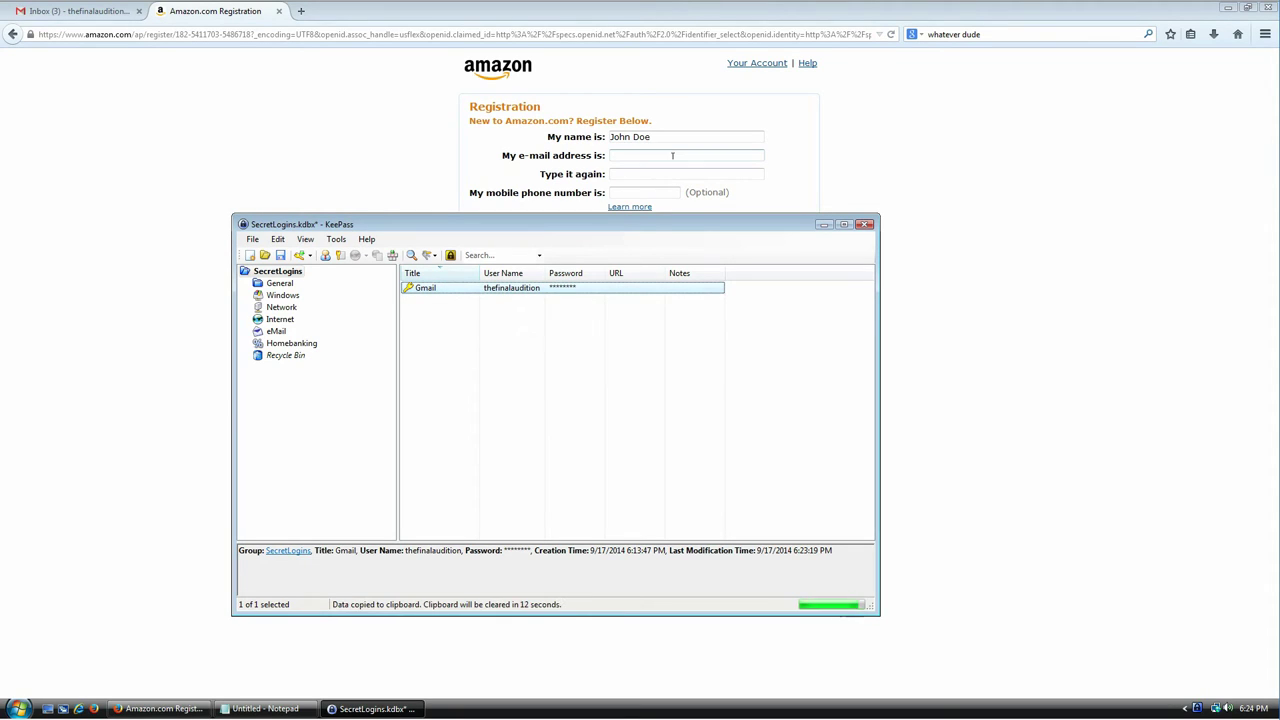
key(ctrl+v)
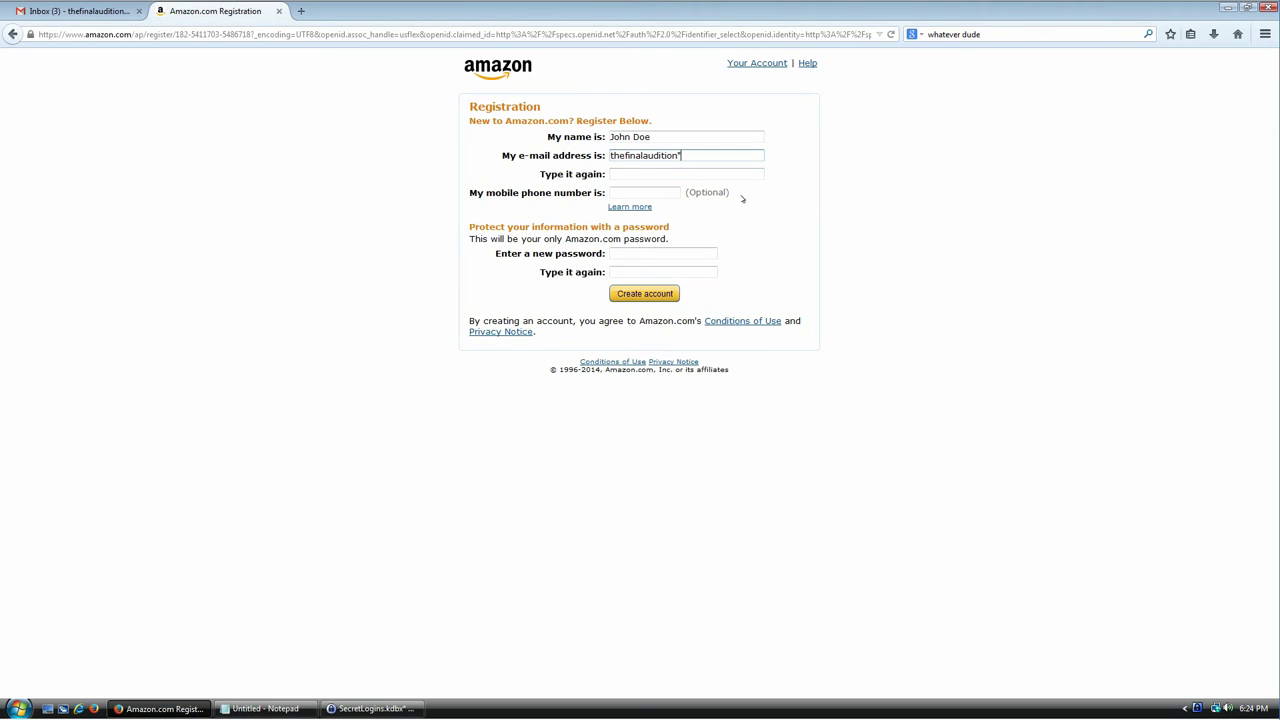
text(@gmail.com)
key(Tab)
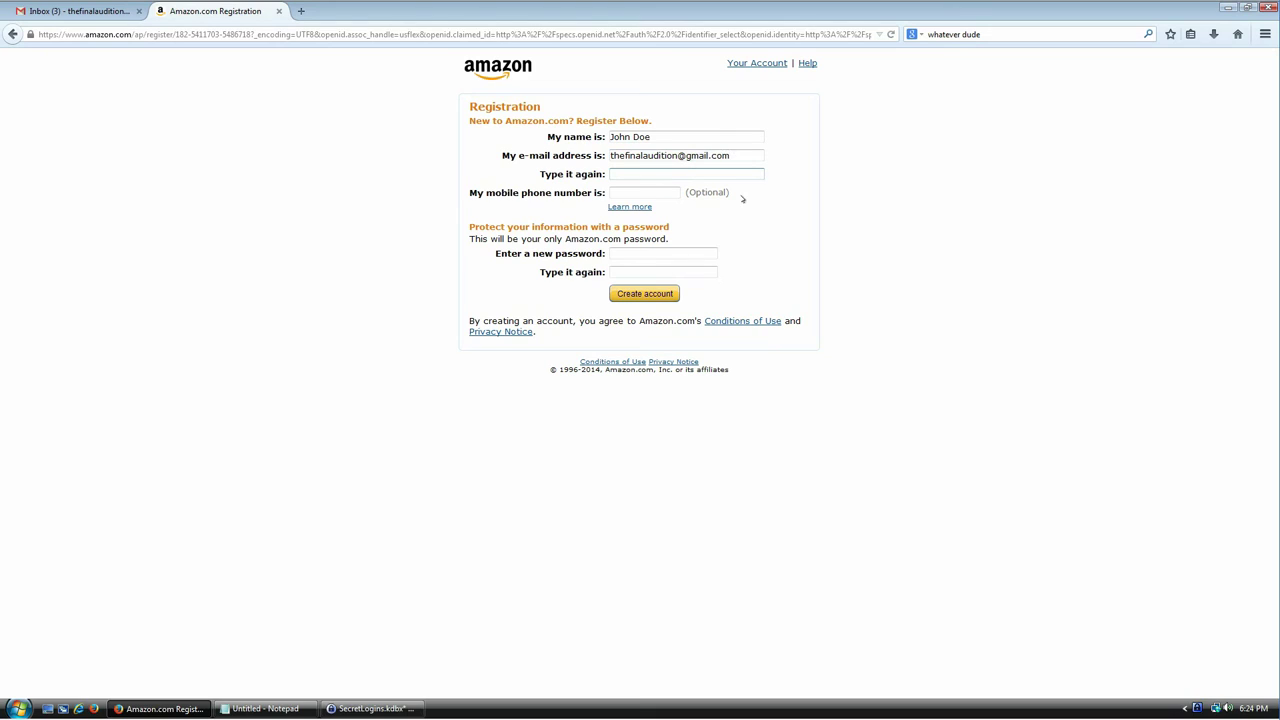
- Type the same Gmail address into the confirm e-mail field and focus the password field
key(Tab)
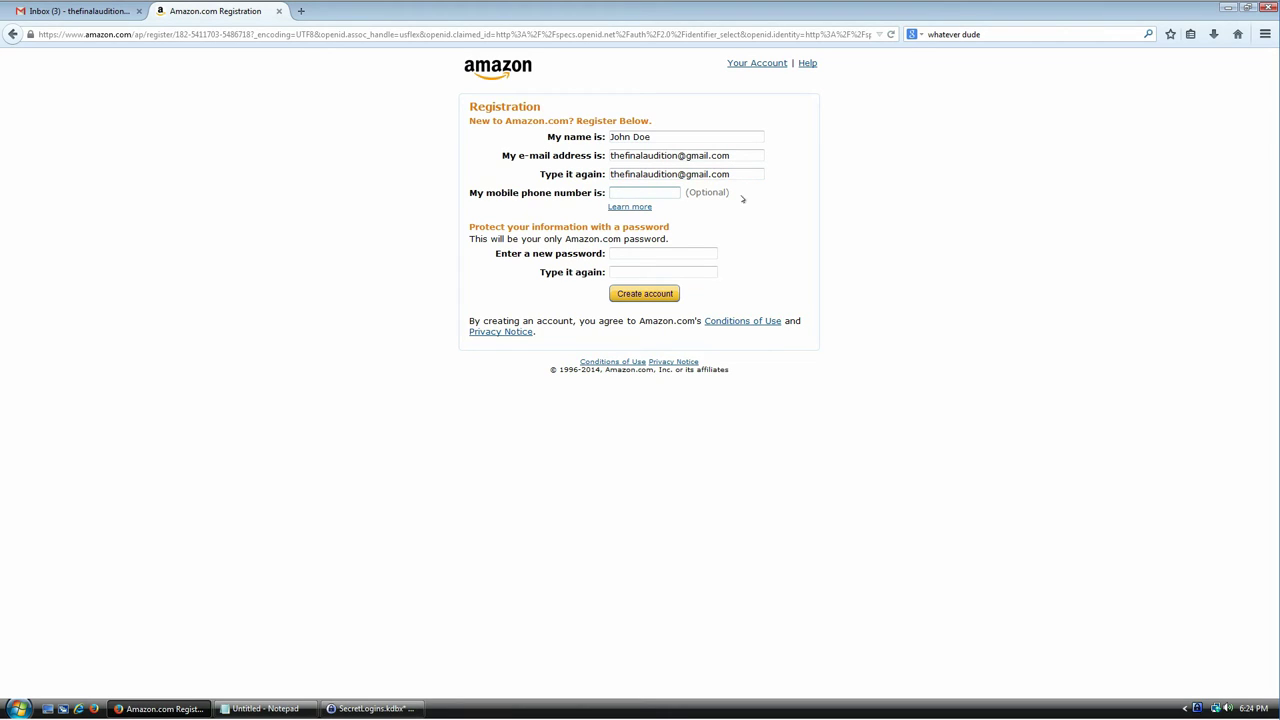
click(637, 250)
click(372, 707)
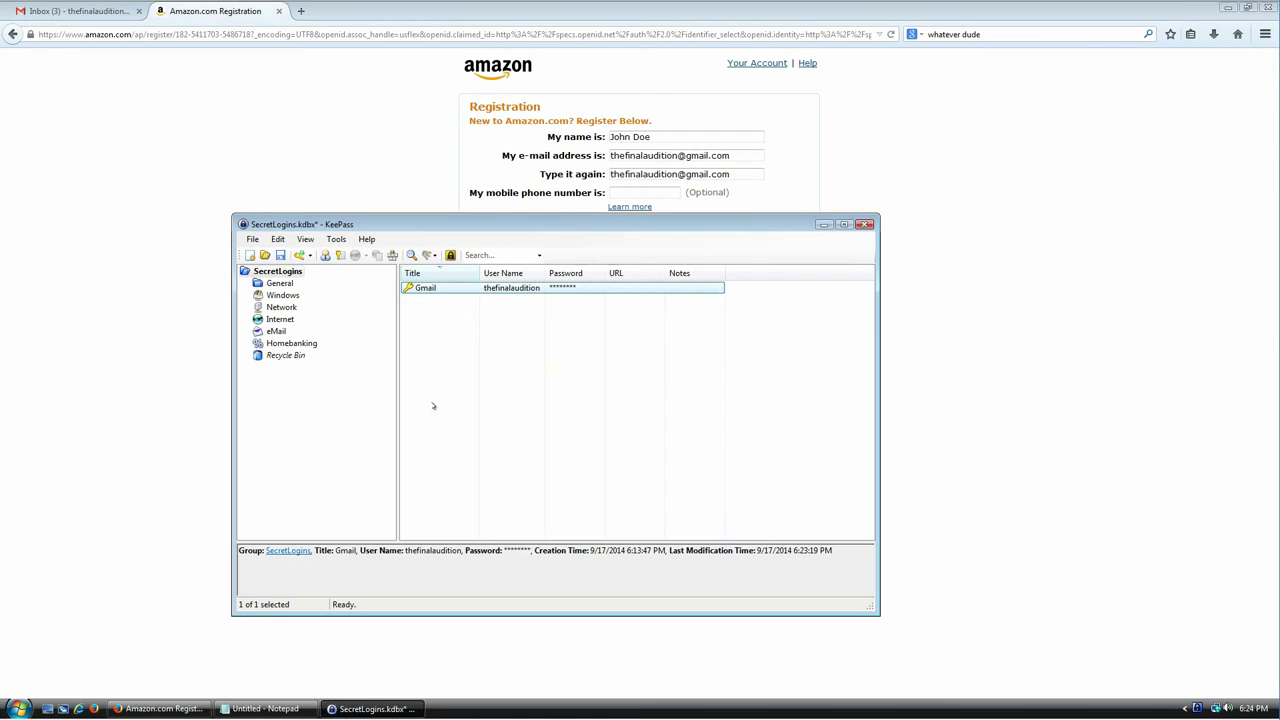
- Add a new KeePass entry titled amazon.com
double_click(445, 290)
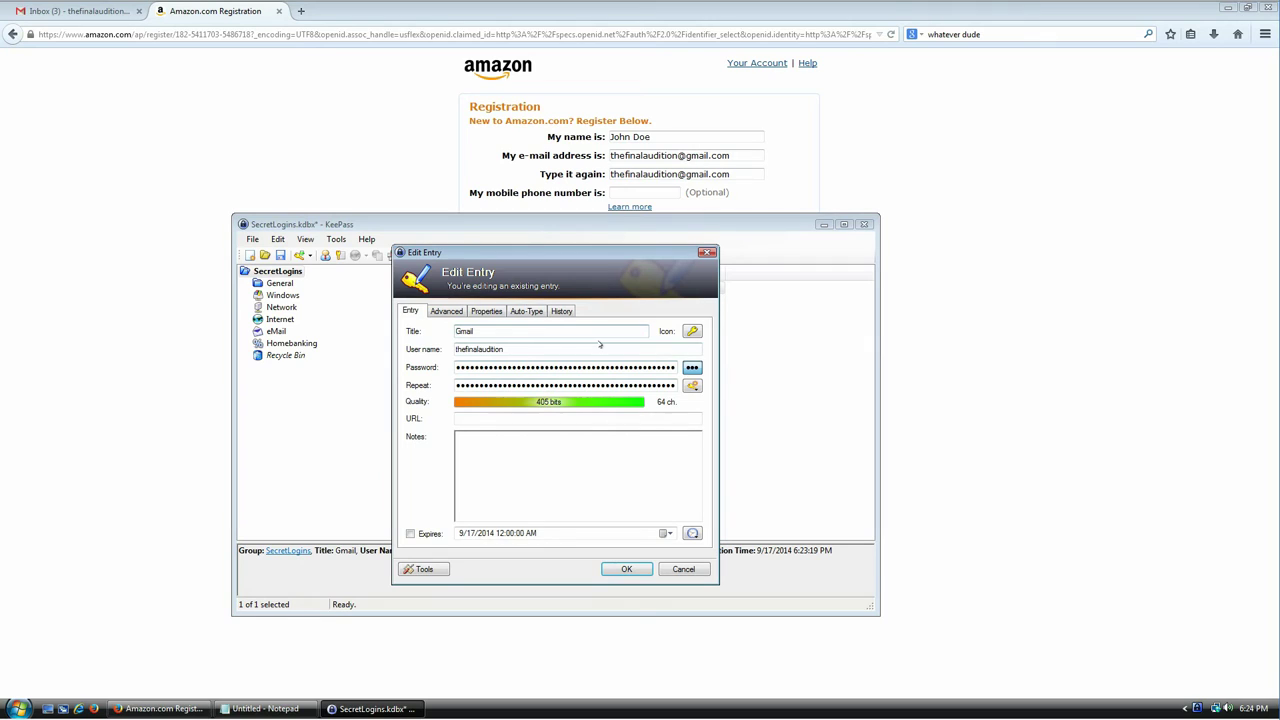
click(683, 569)
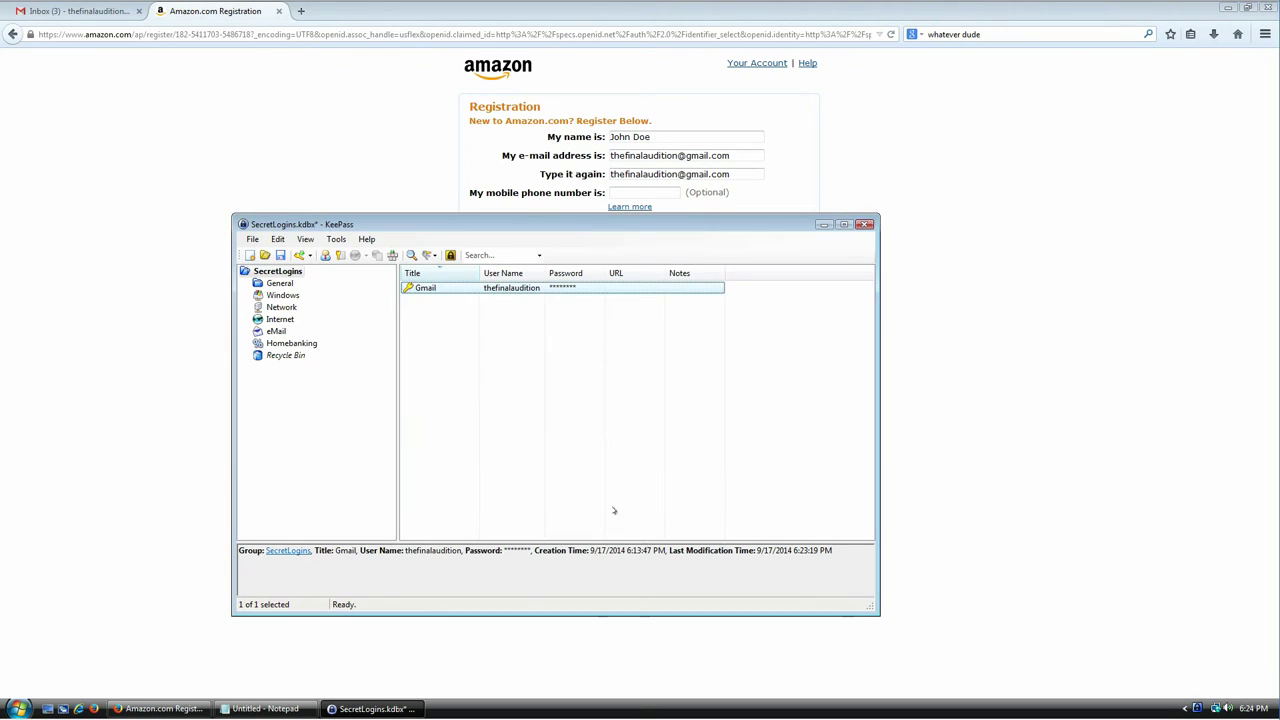
right_click(436, 306)
click(481, 381)
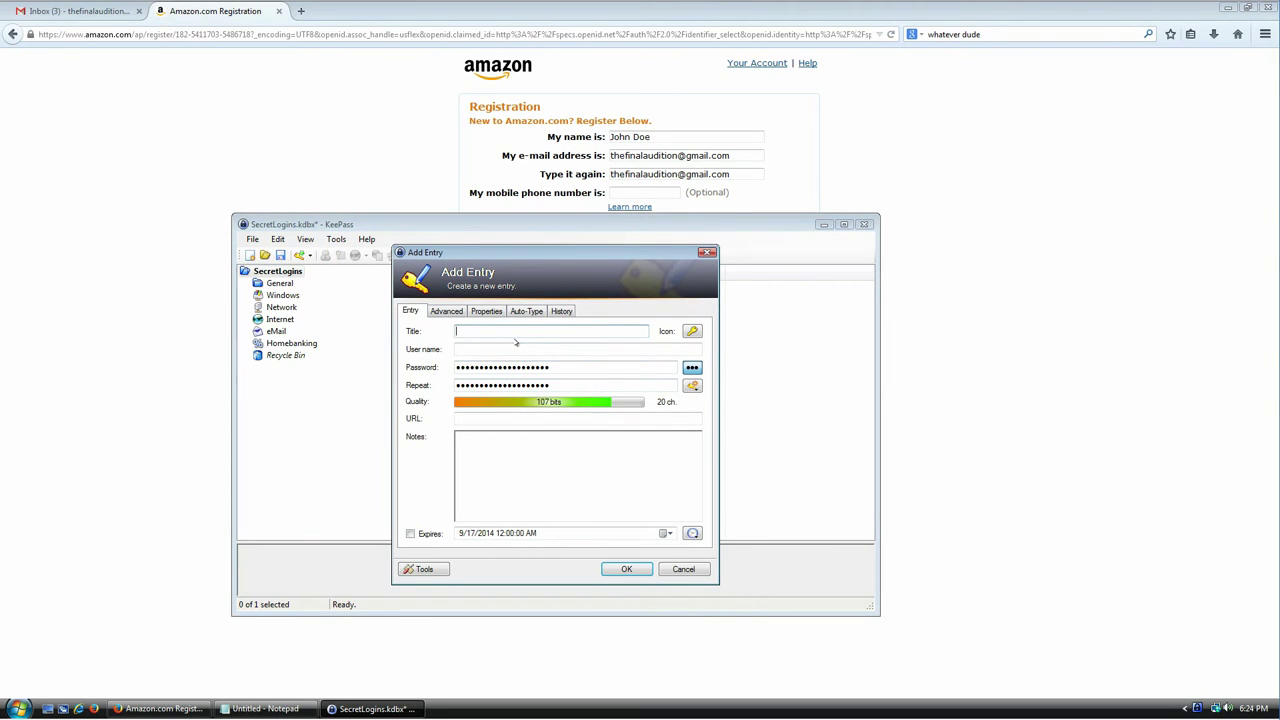
text(amazon.com)
- Copy the e-mail address from the Amazon form into the entry's User name
click(516, 342)
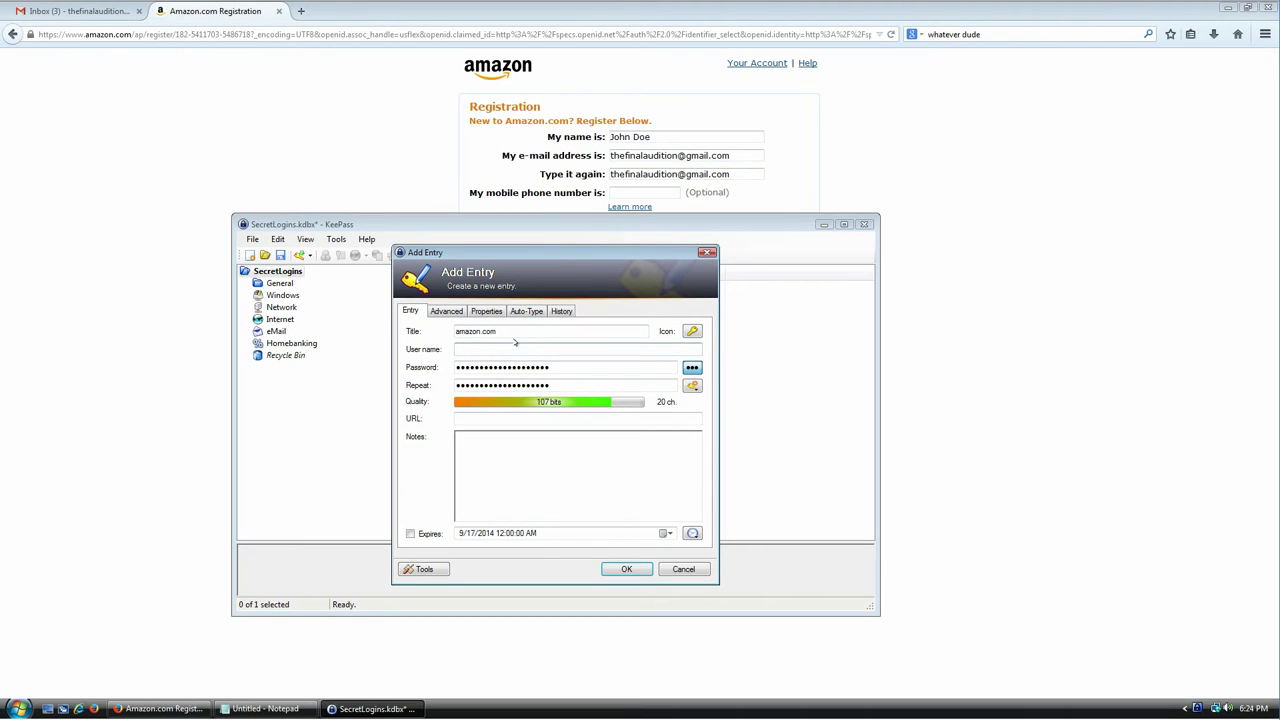
click(737, 156)
drag(745, 155, 574, 153)
key(ctrl+c)
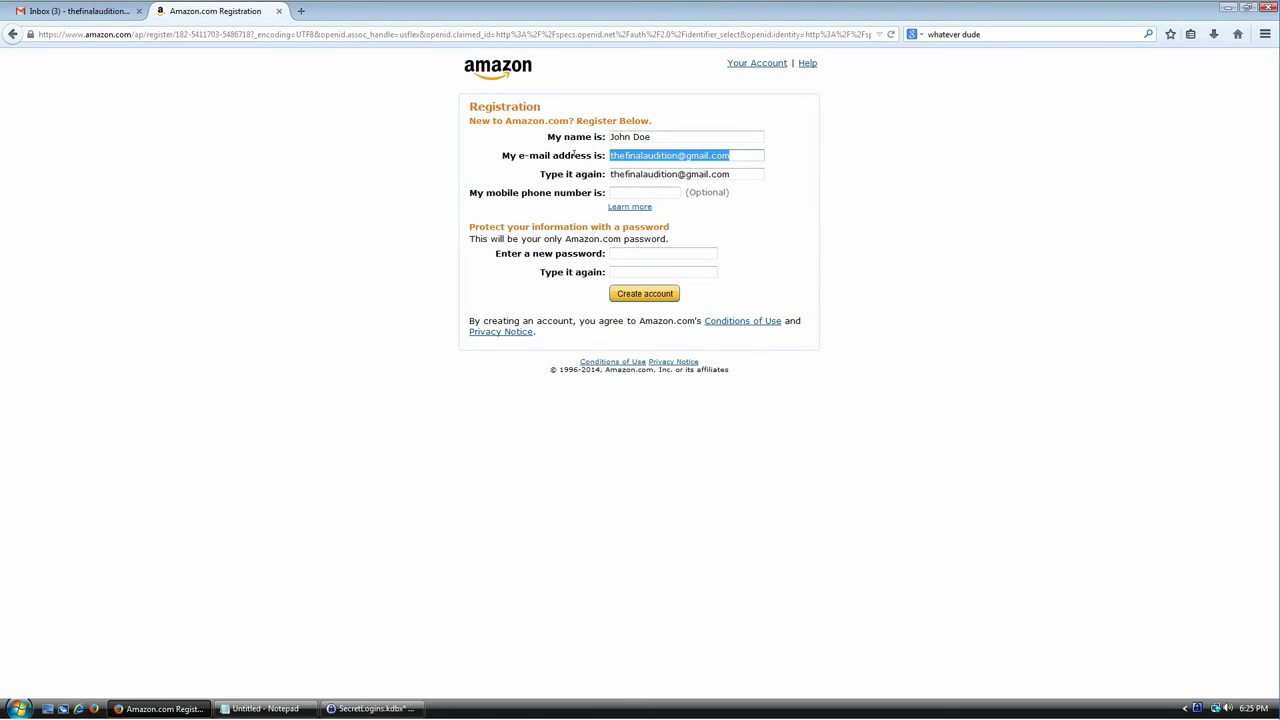
click(505, 418)
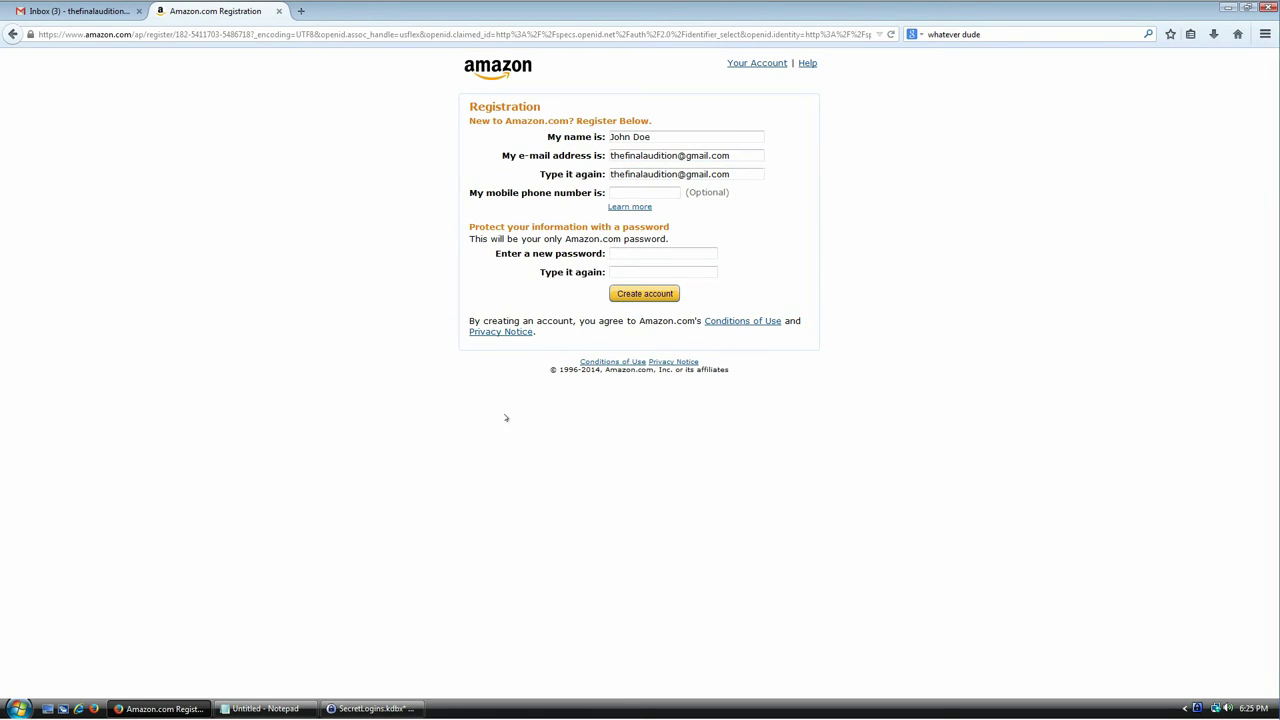
click(385, 708)
key(ctrl+v)
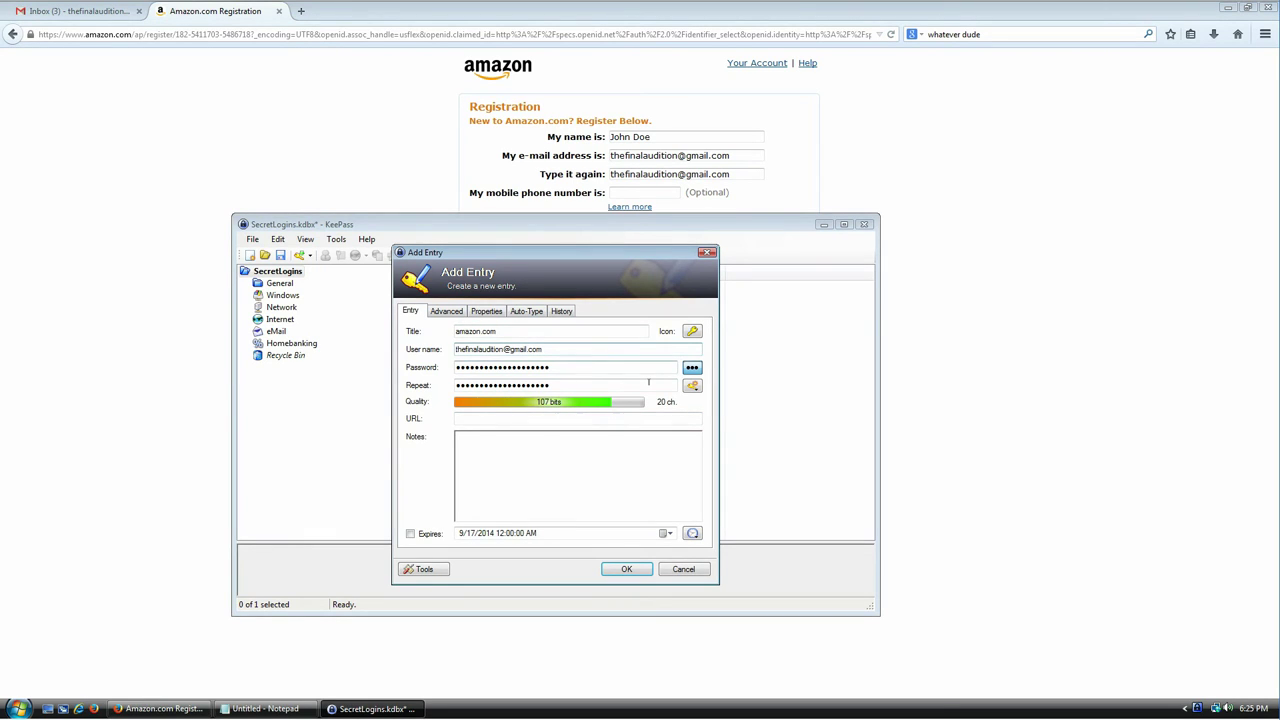
click(692, 385)
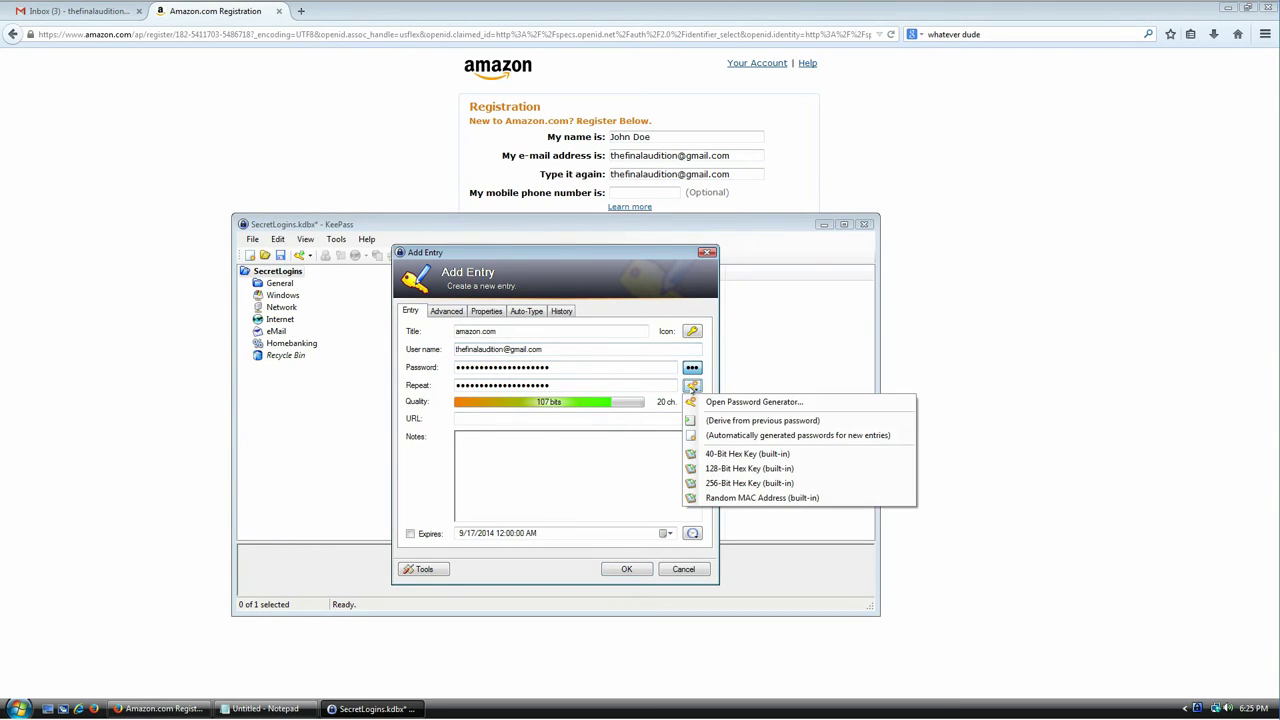
- Allow minus and space characters in the generator and set password length to 70
click(746, 402)
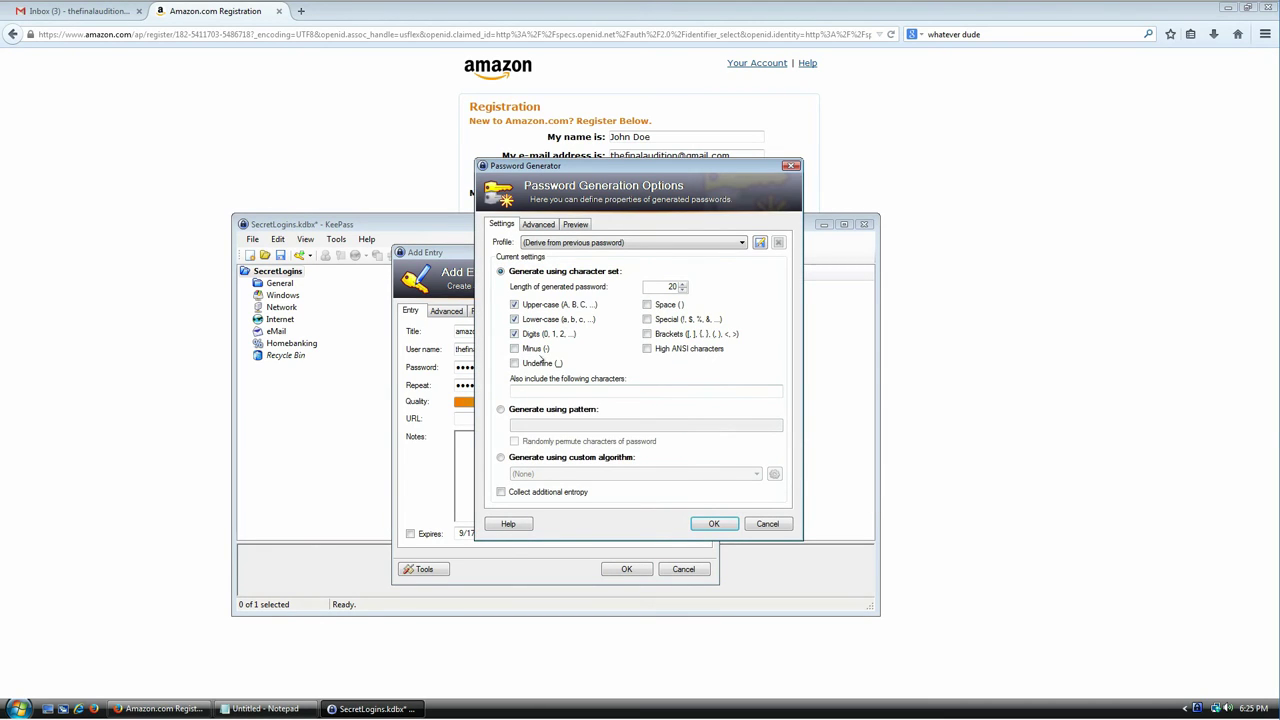
click(535, 348)
click(667, 305)
double_click(672, 287)
text(70)
- Preview sample passwords, then enable additional entropy collection and generate
click(578, 226)
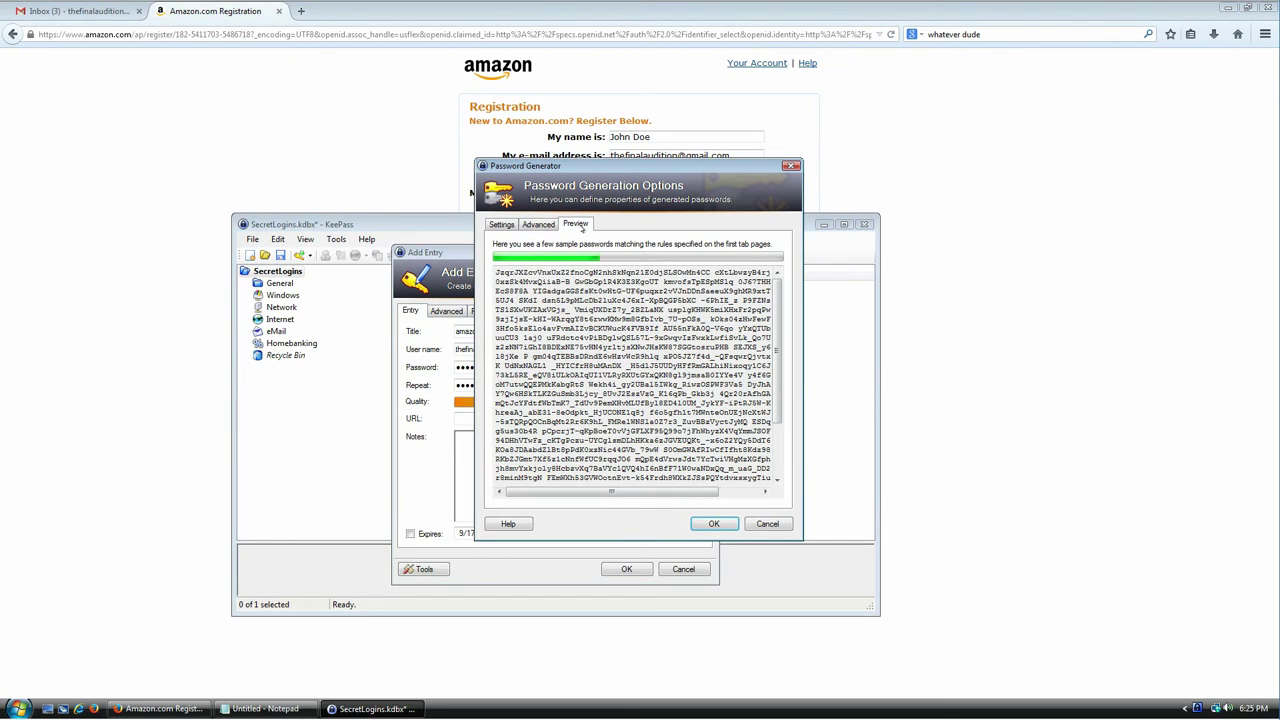
drag(565, 271, 770, 405)
drag(585, 421, 770, 488)
click(607, 431)
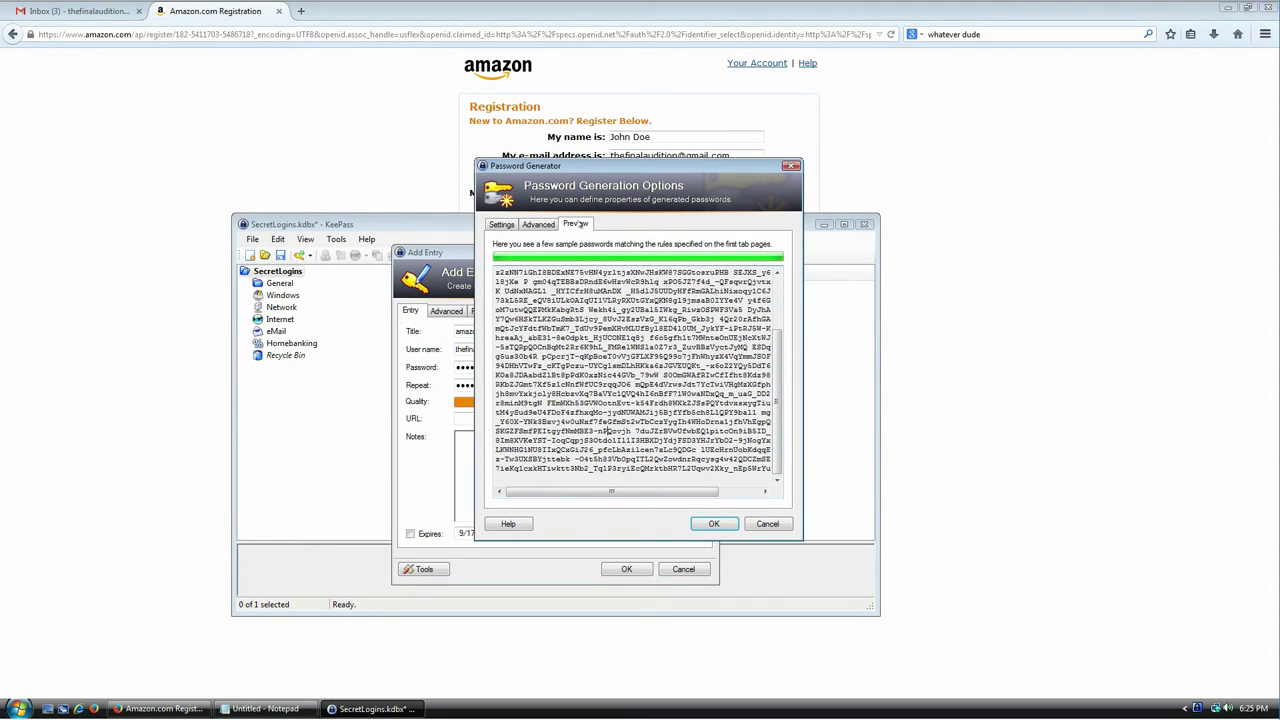
click(501, 224)
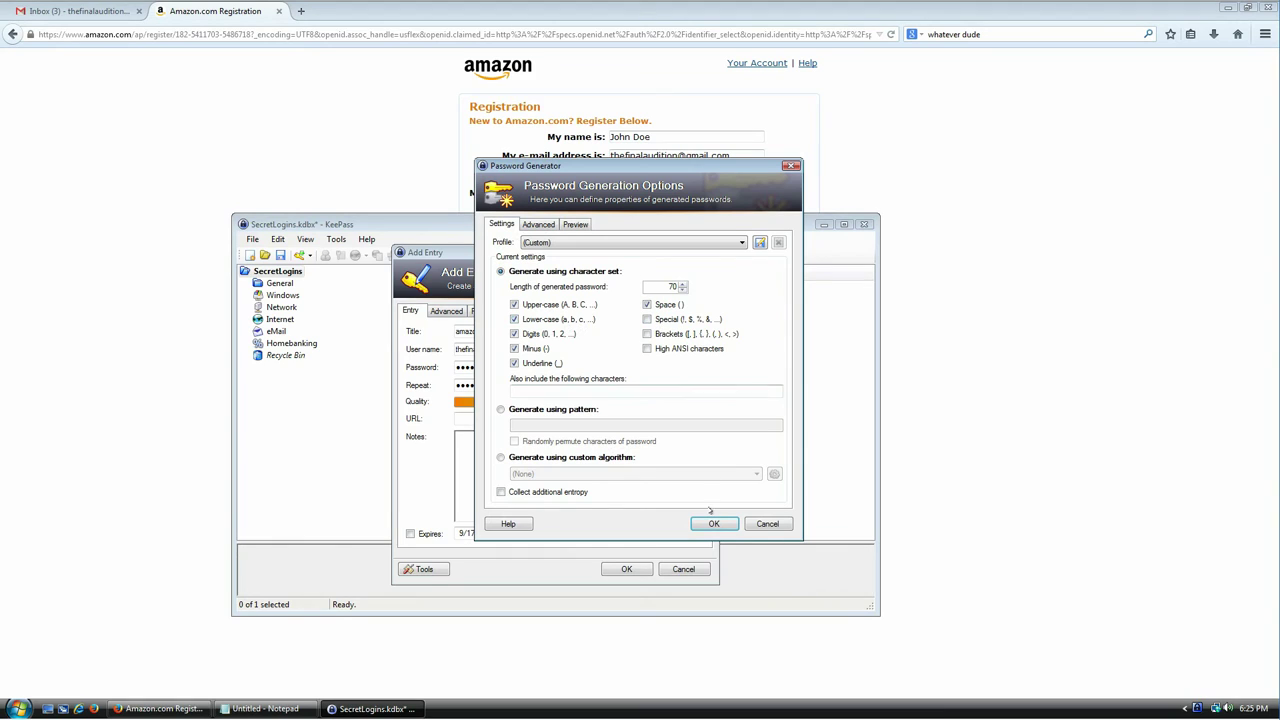
click(549, 492)
click(714, 524)
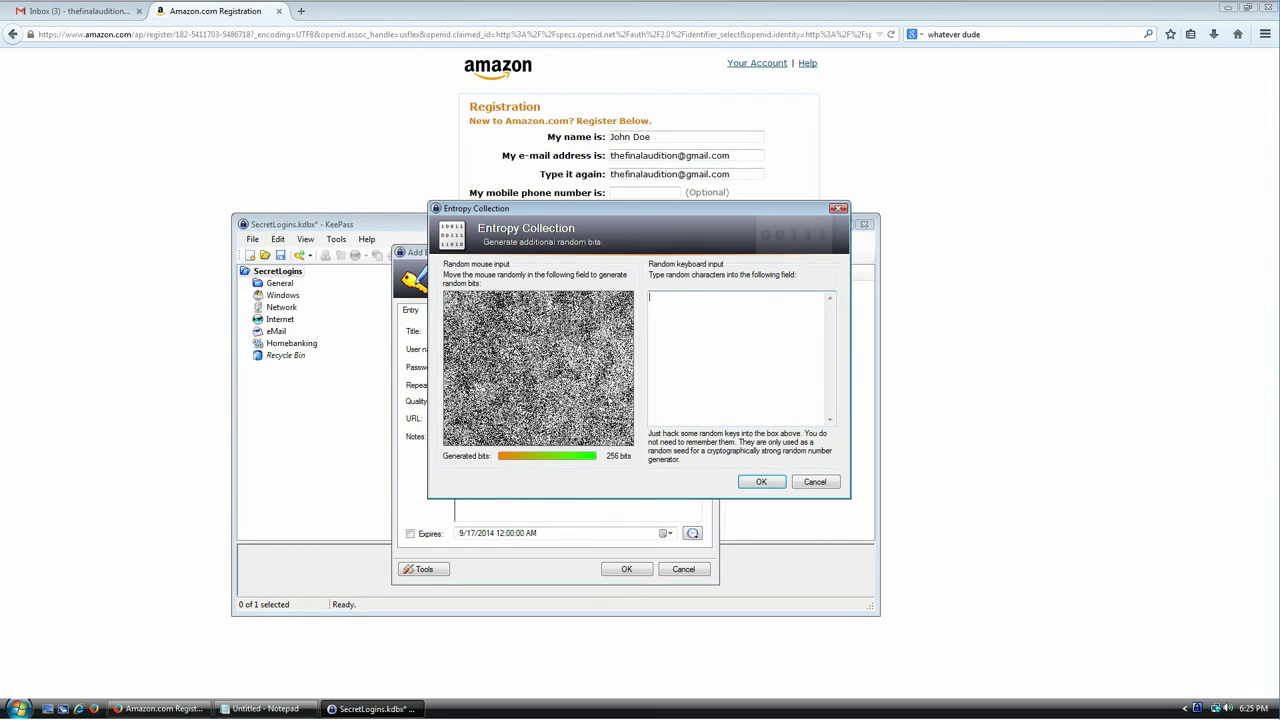
- Paste text copied from the Amazon registration form as entropy input
click(467, 100)
drag(467, 100, 673, 192)
key(ctrl+c)
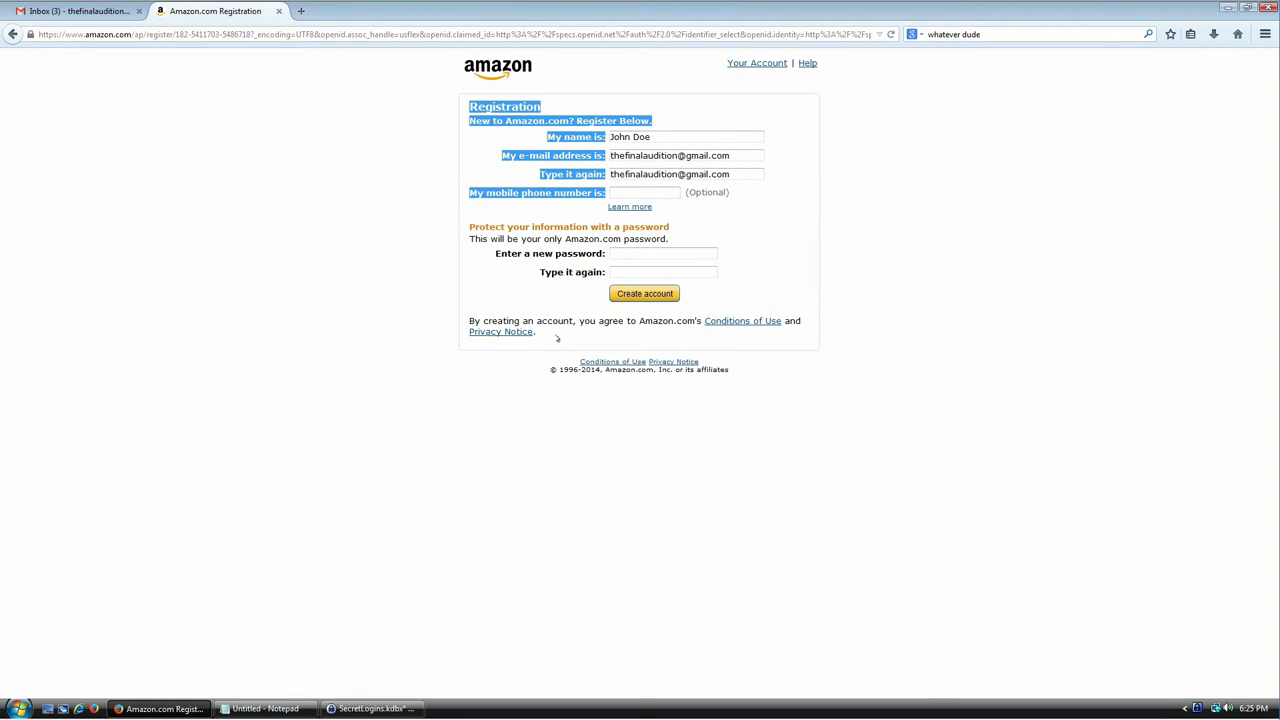
click(372, 708)
key(ctrl+v)
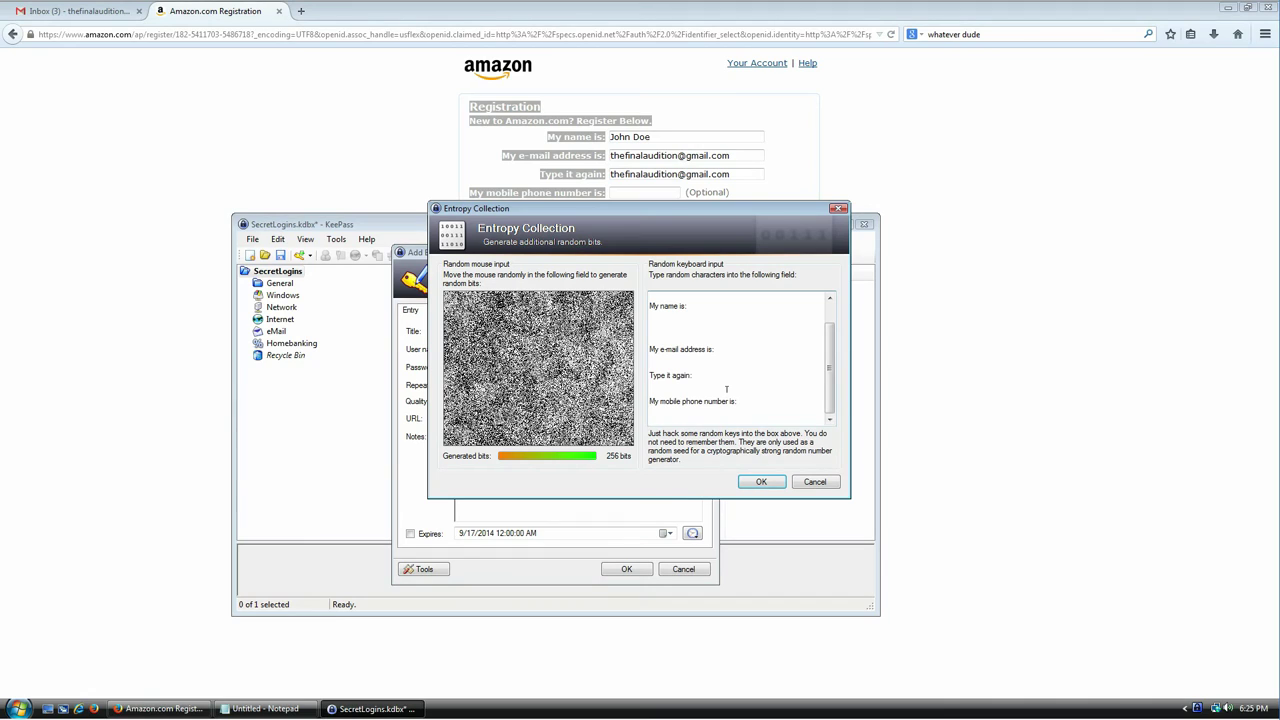
- Remove blank lines from the random text, finish entropy collection and save the amazon.com entry
key(ctrl+Home)
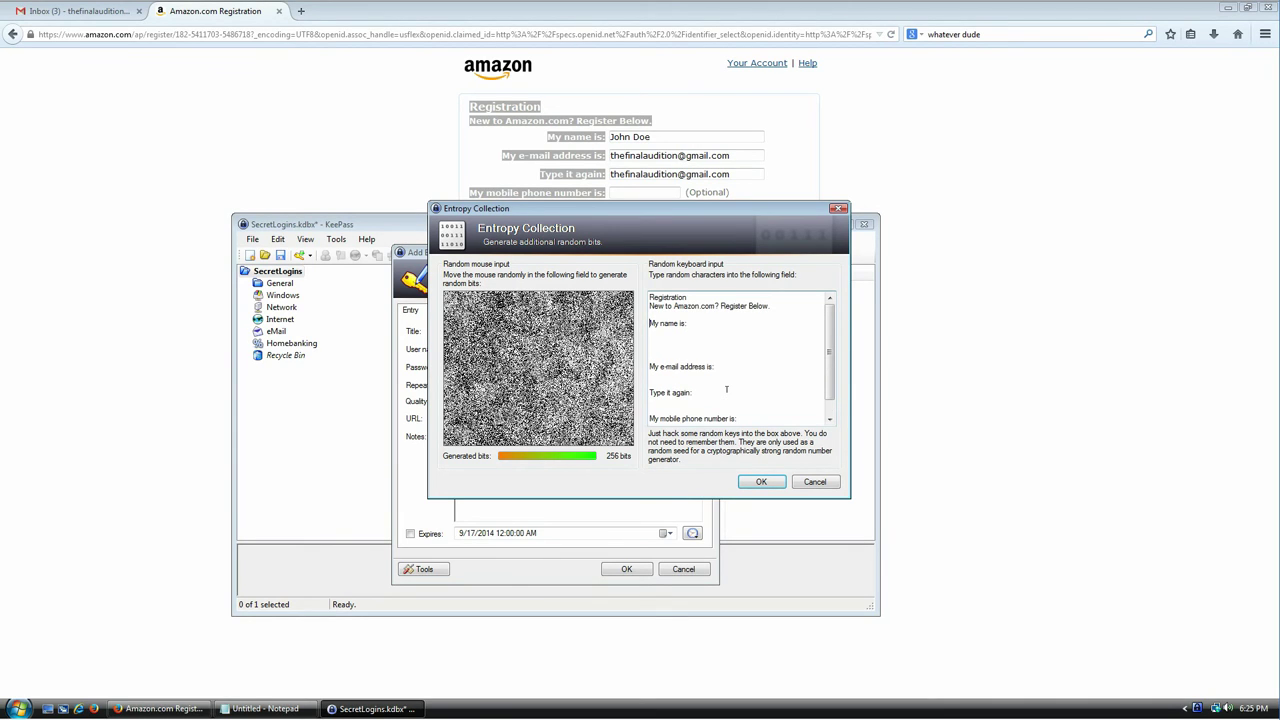
key(Down)
key(Delete)
key(Delete)
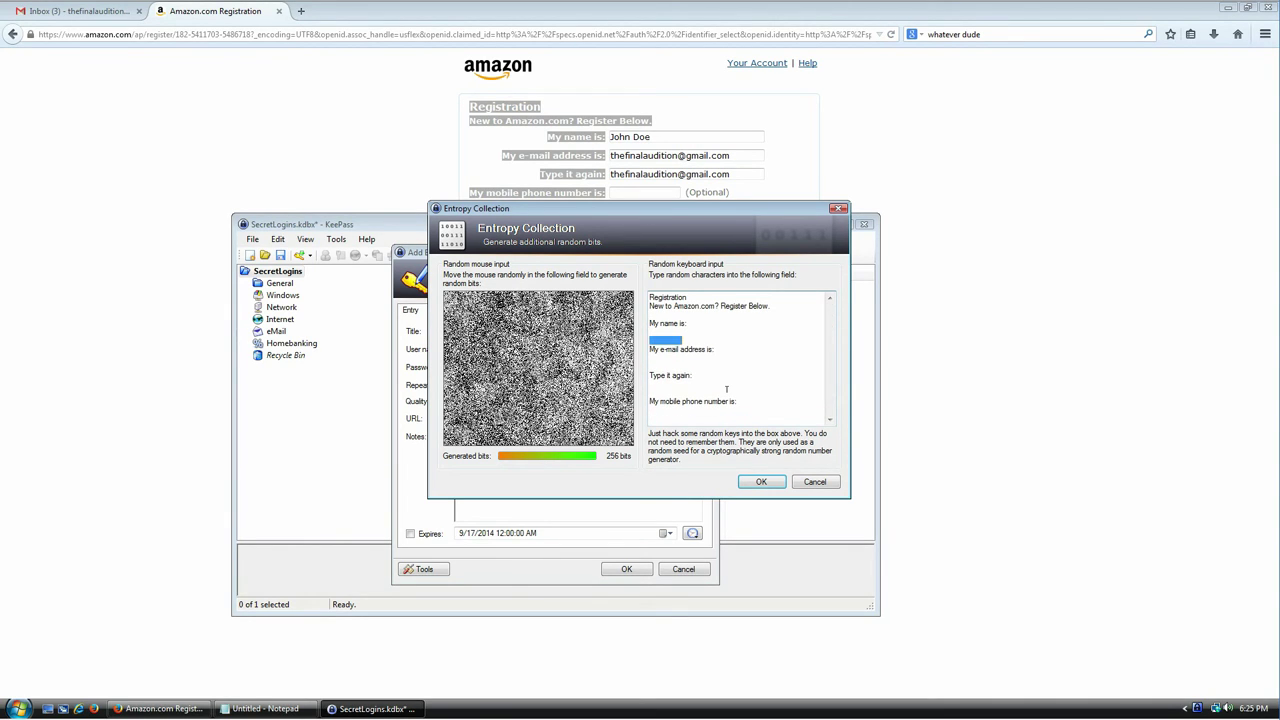
key(Down)
key(Delete)
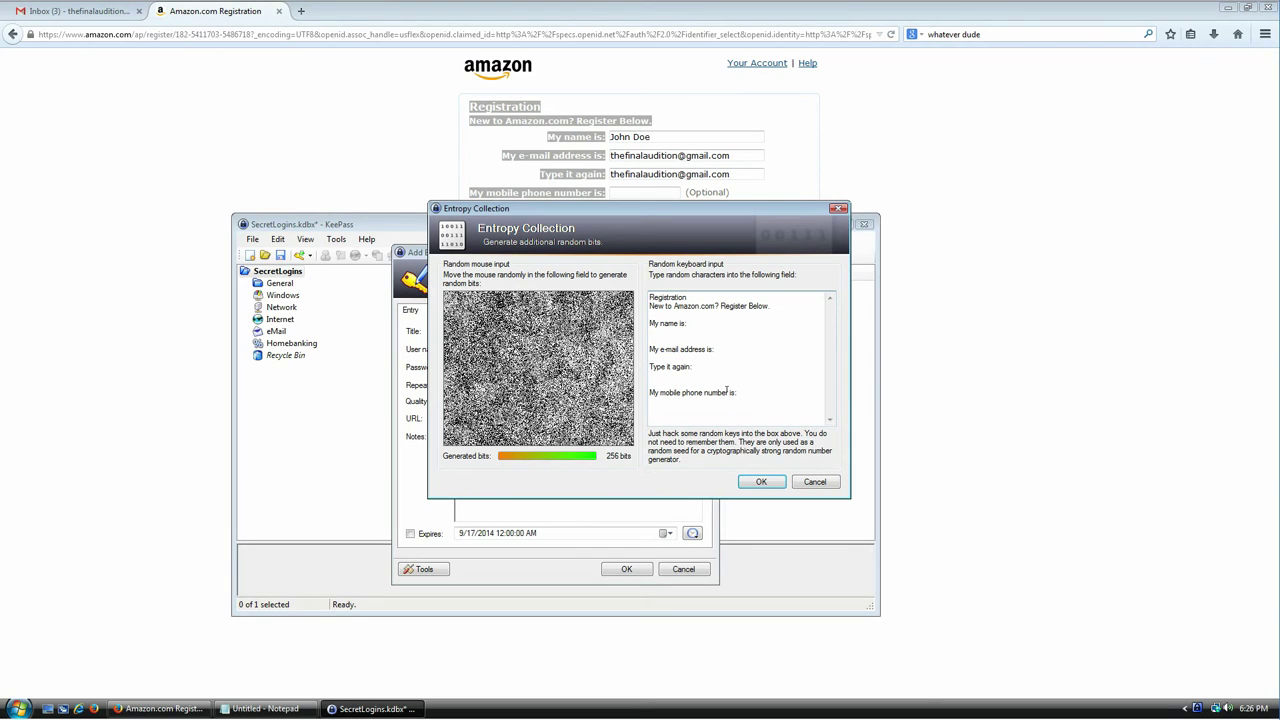
drag(727, 390, 650, 296)
click(746, 309)
click(761, 483)
click(619, 567)
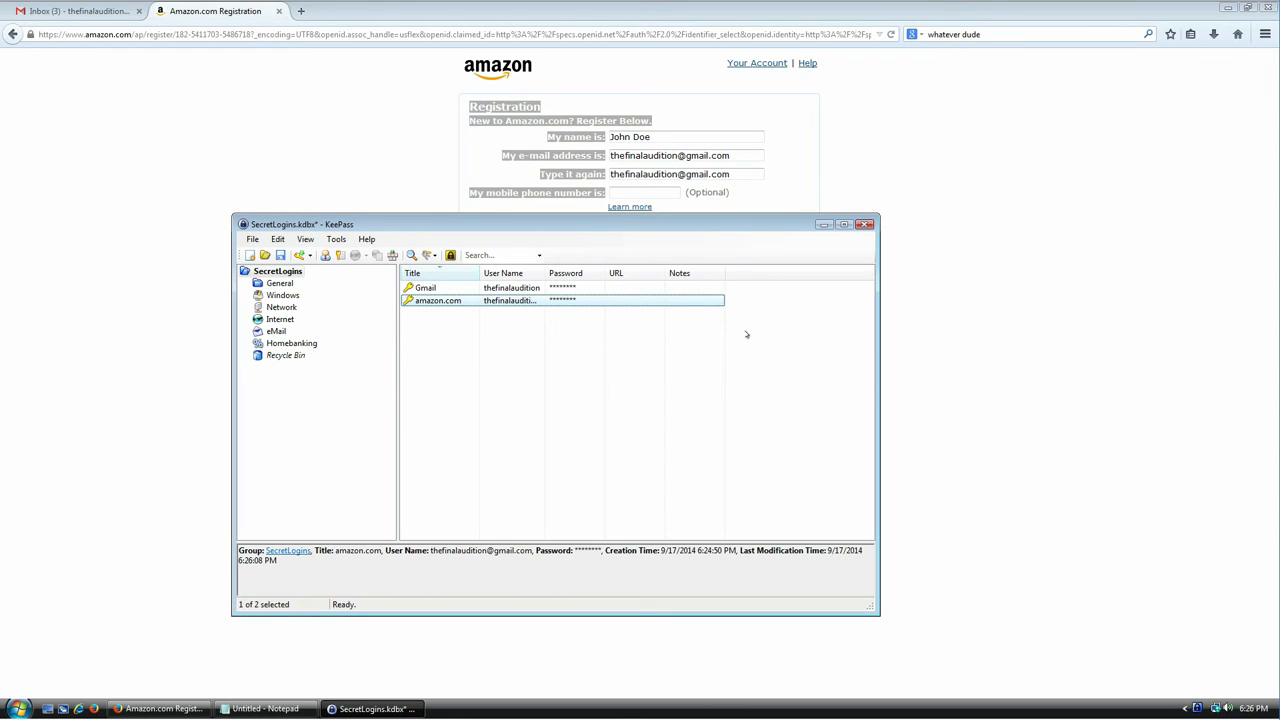
- Paste the amazon.com password into both Amazon password fields and create the account
key(ctrl+c)
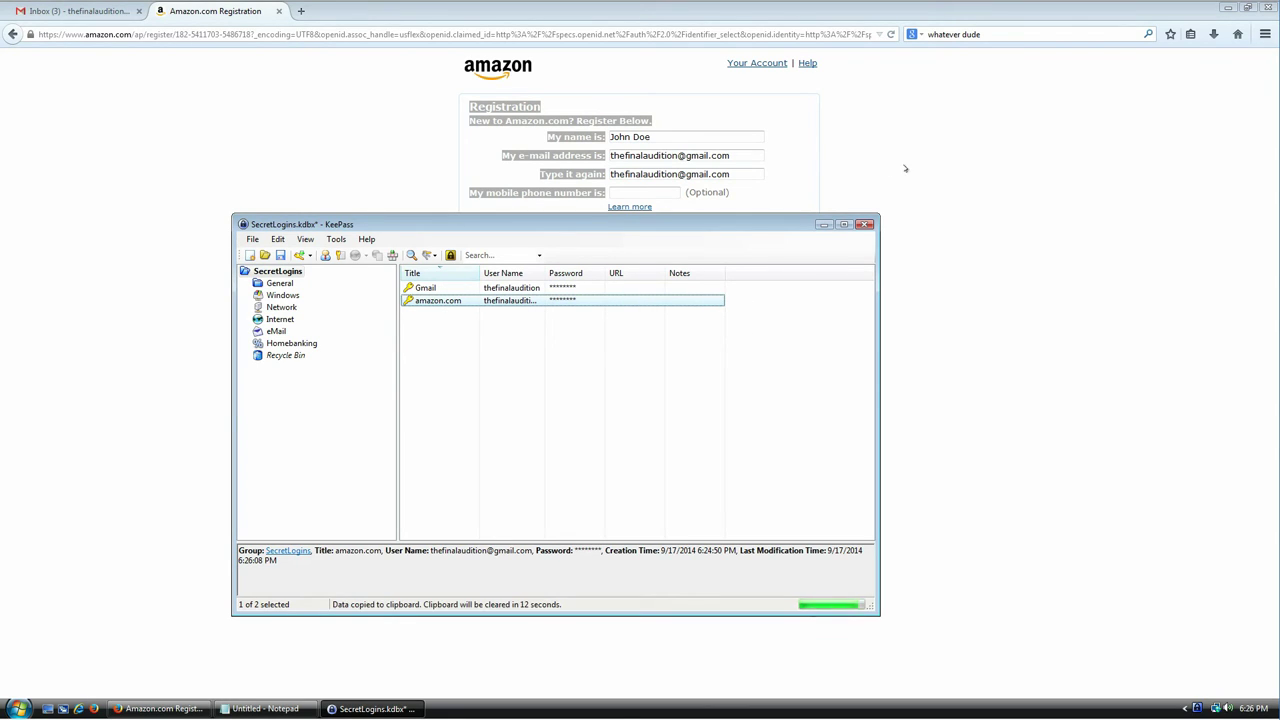
click(909, 166)
key(ctrl+v)
key(Tab)
key(ctrl+v)
click(663, 294)
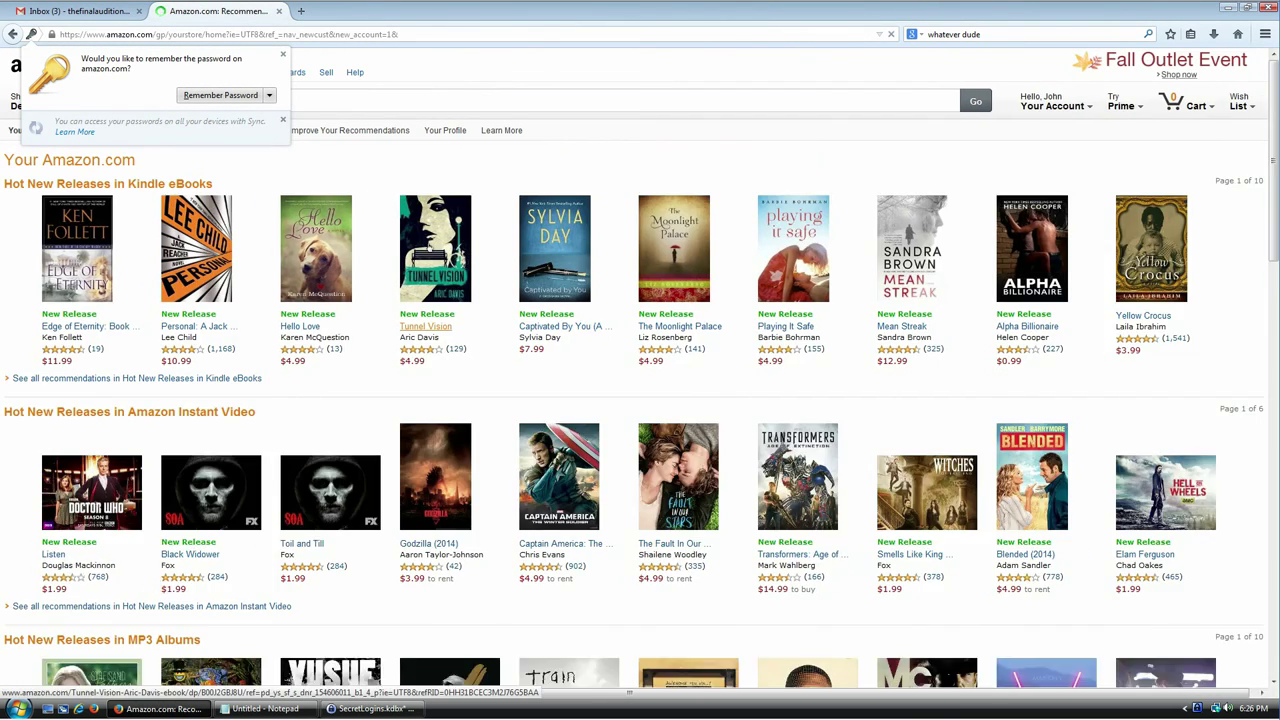
- Open Amazon's Your Account overview and return to KeePass
click(1045, 103)
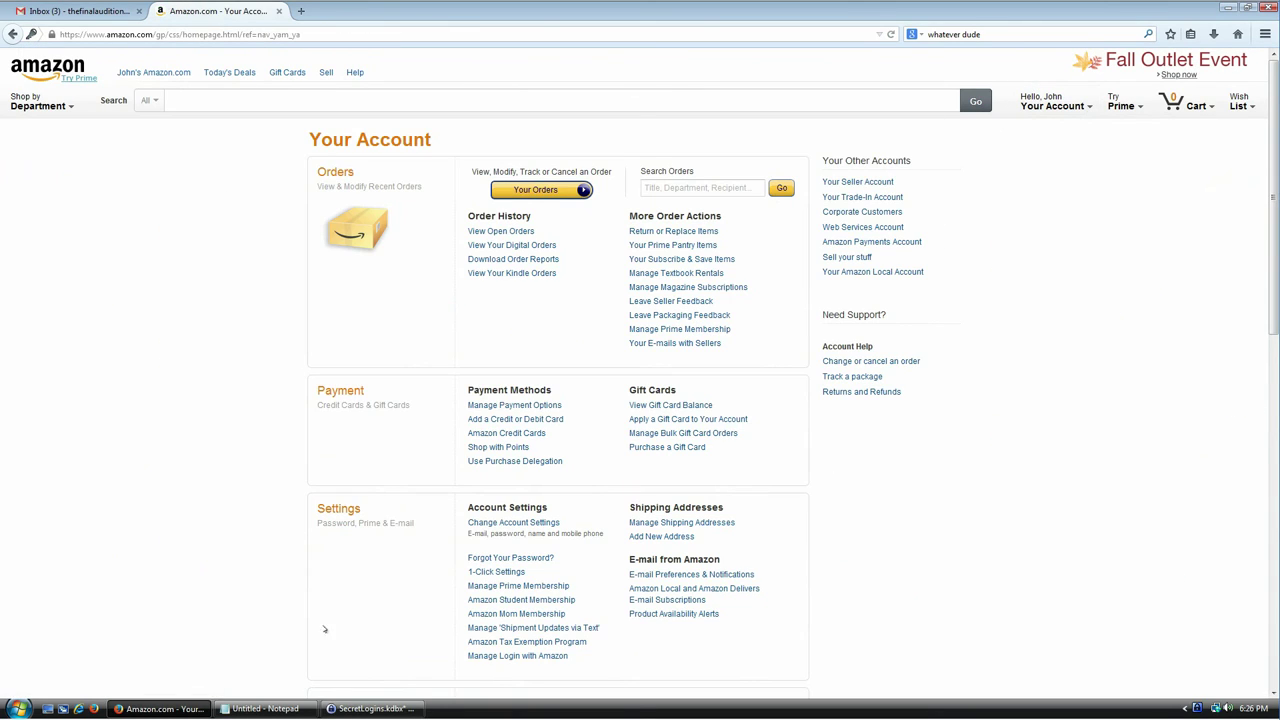
click(370, 708)
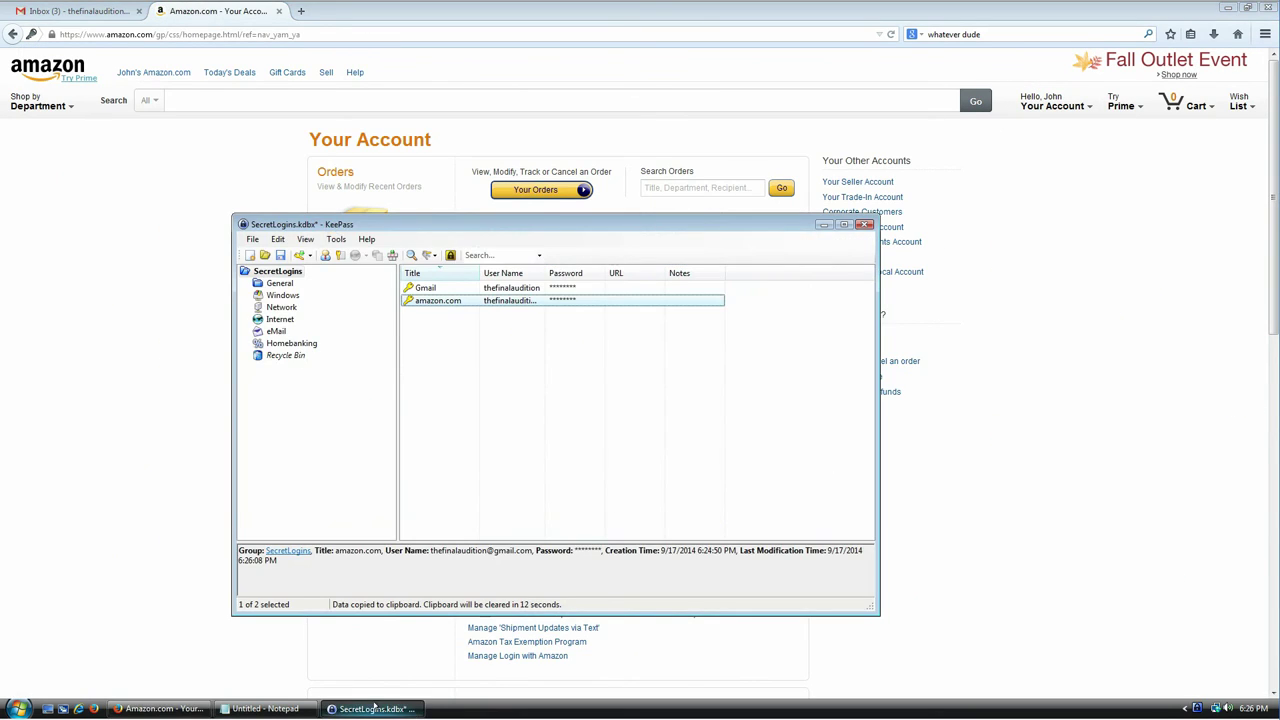
click(468, 358)
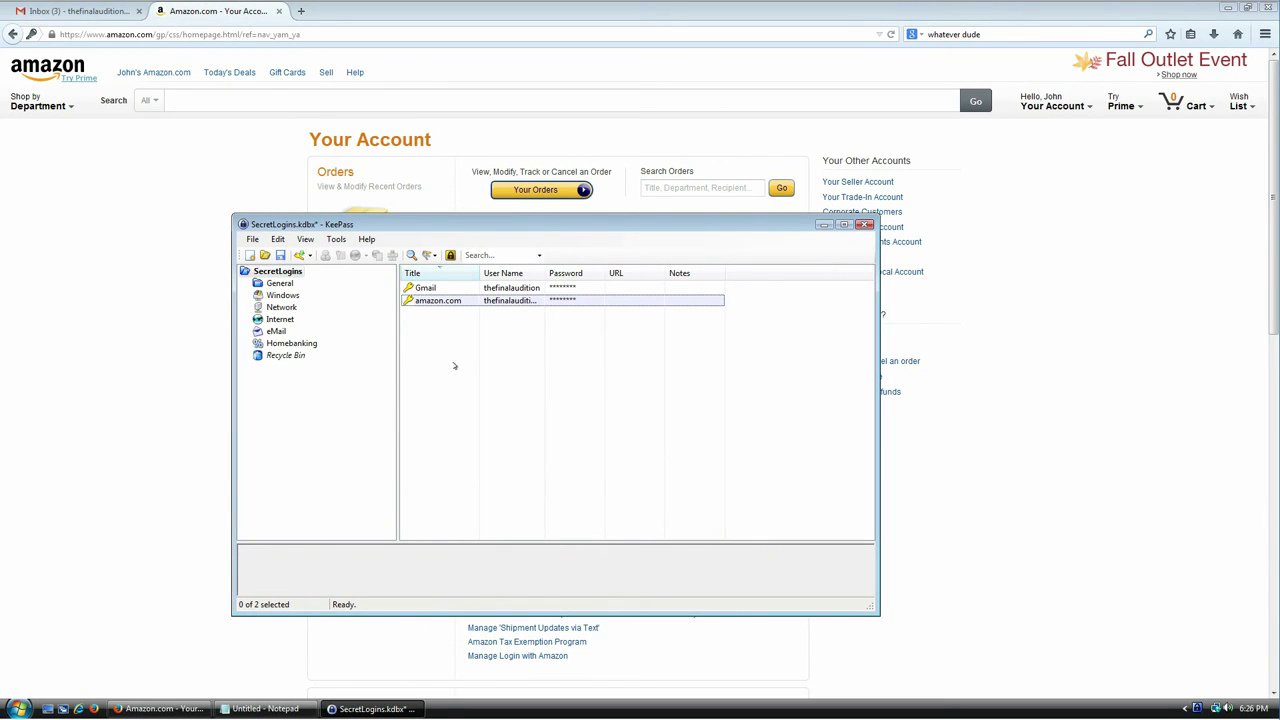
- Inspect the amazon.com entry's password generator settings and close without changes
double_click(438, 300)
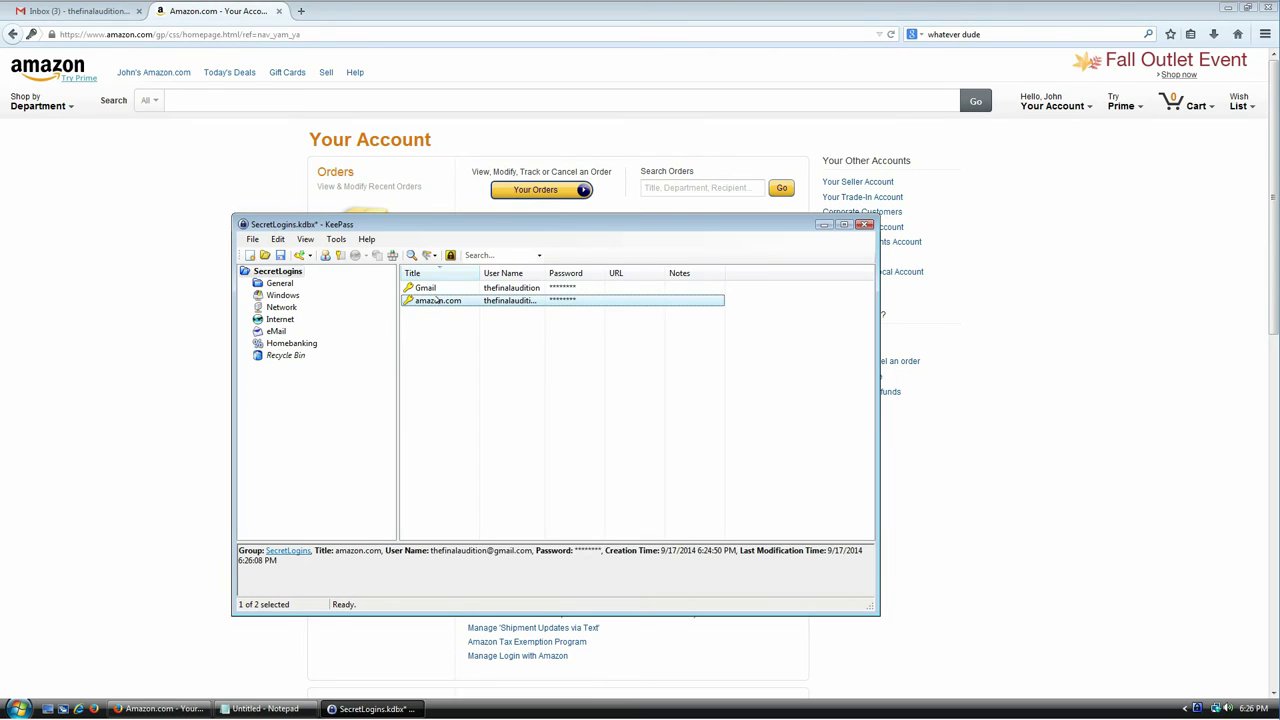
click(692, 367)
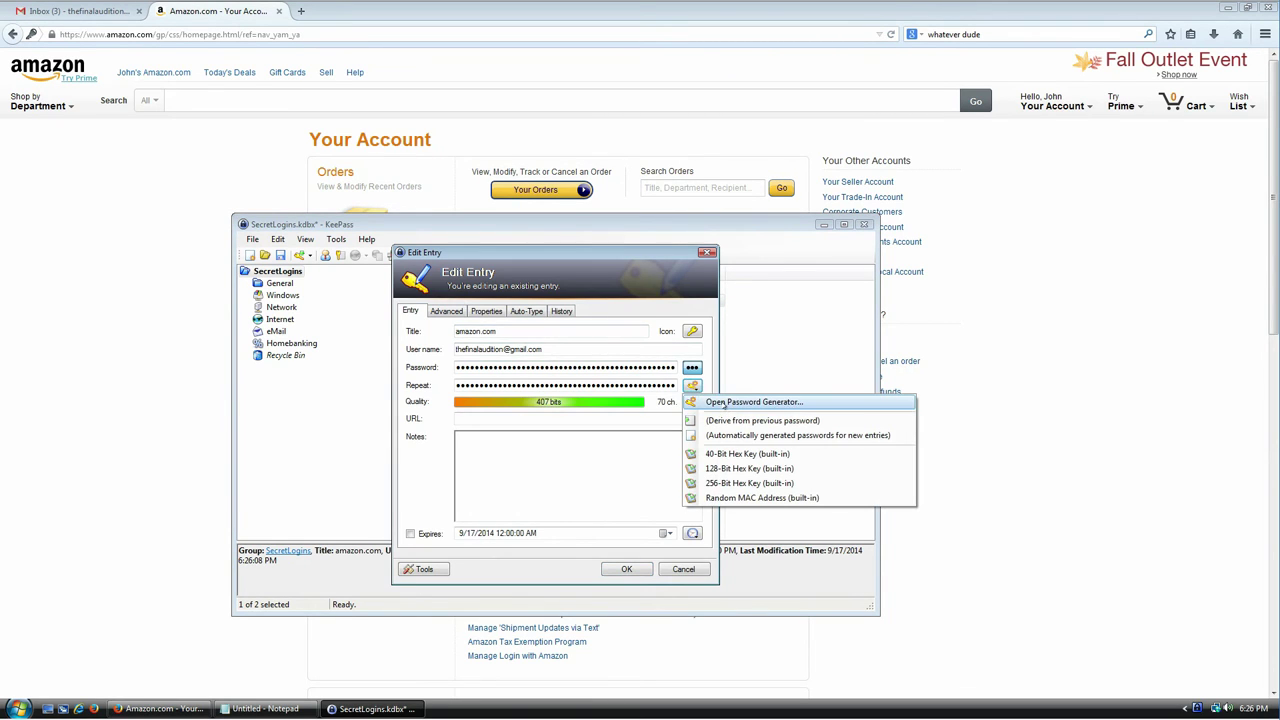
click(750, 404)
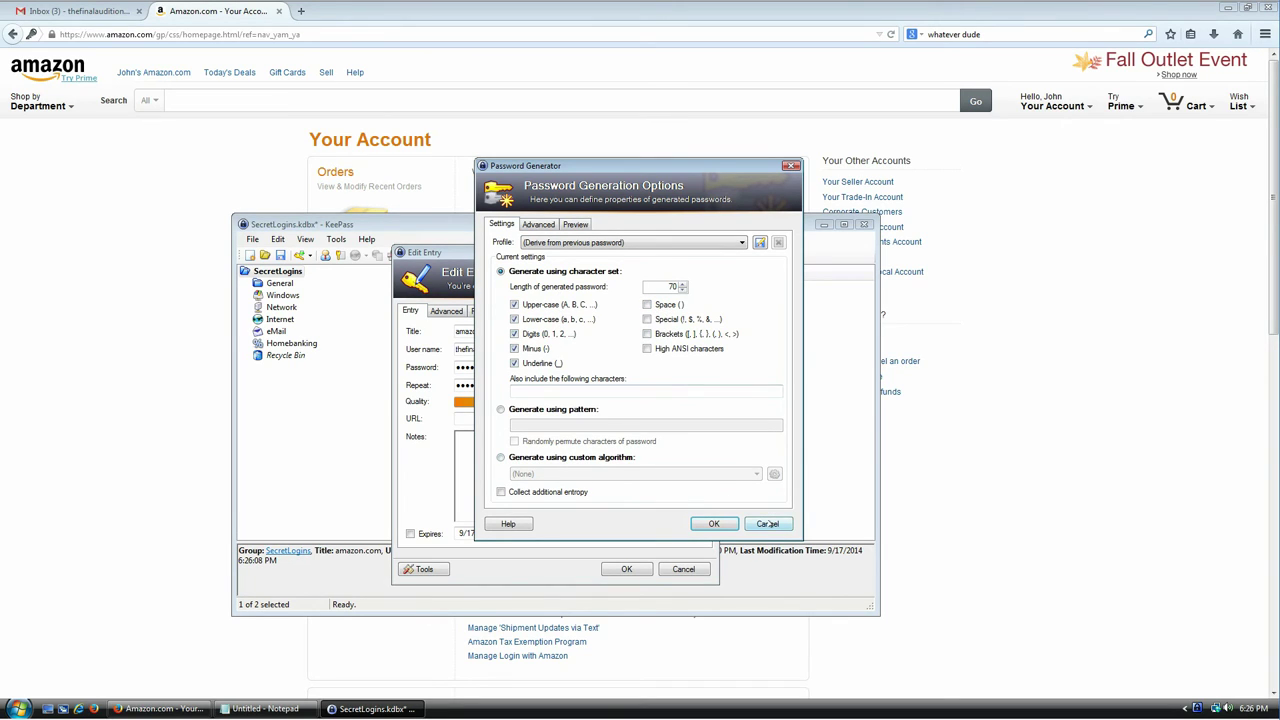
click(714, 524)
click(683, 569)
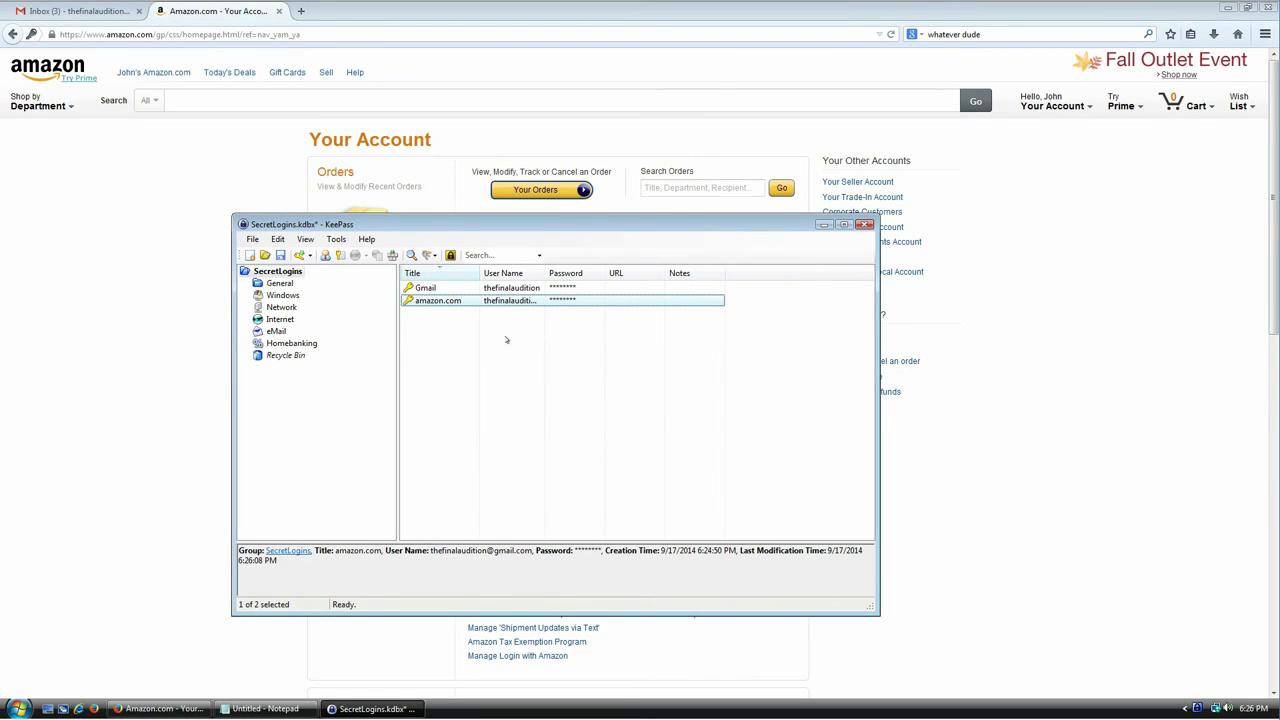
- Add a custom 'my credit card' field holding a card number to the amazon.com entry
double_click(425, 304)
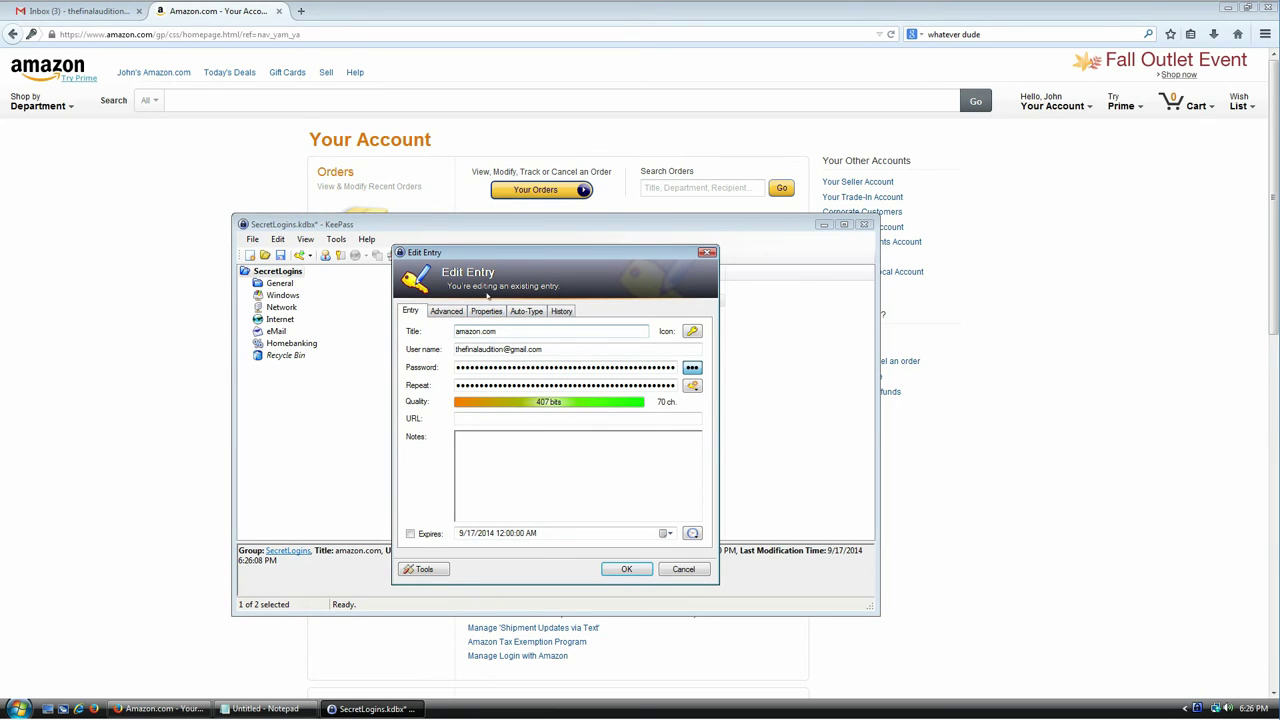
click(487, 312)
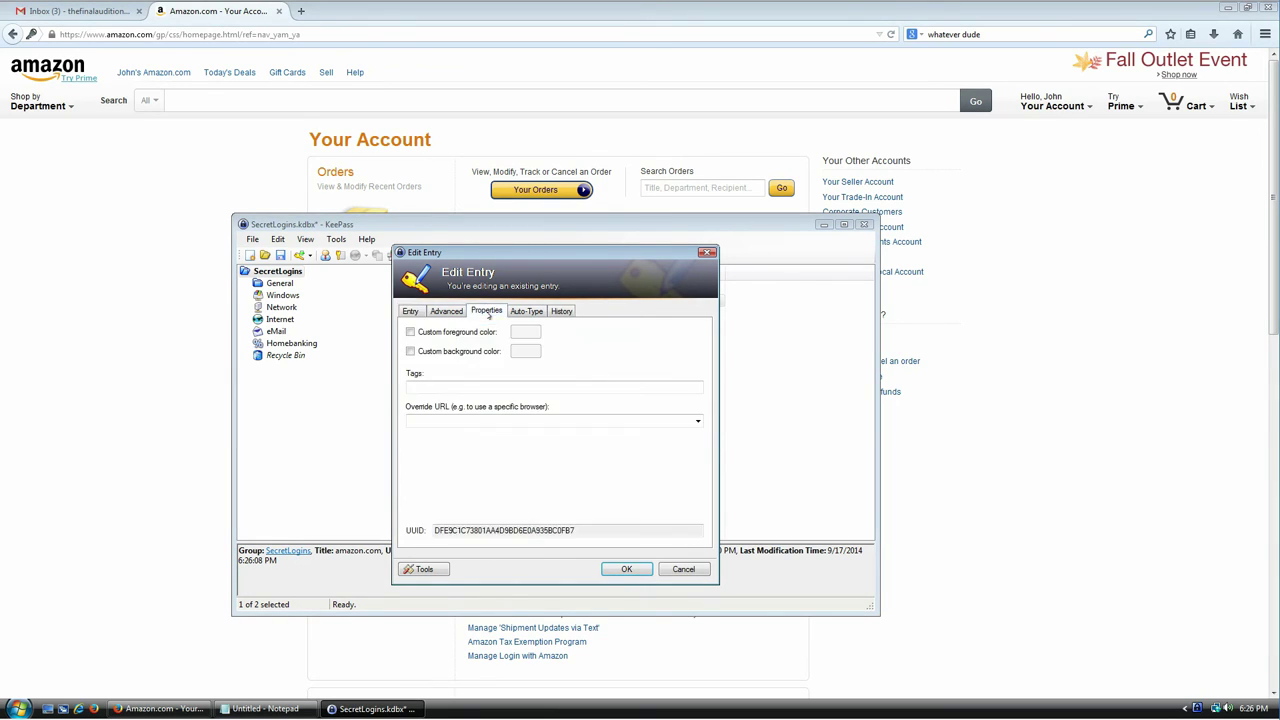
click(459, 315)
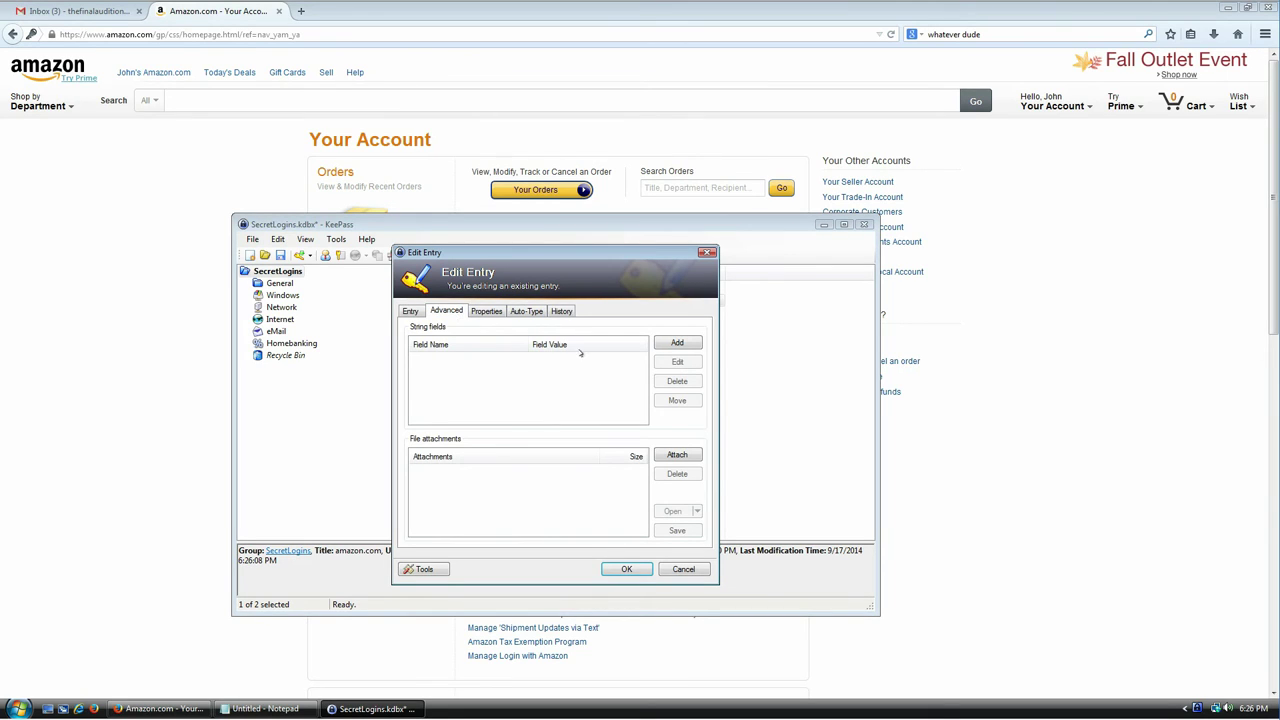
click(686, 346)
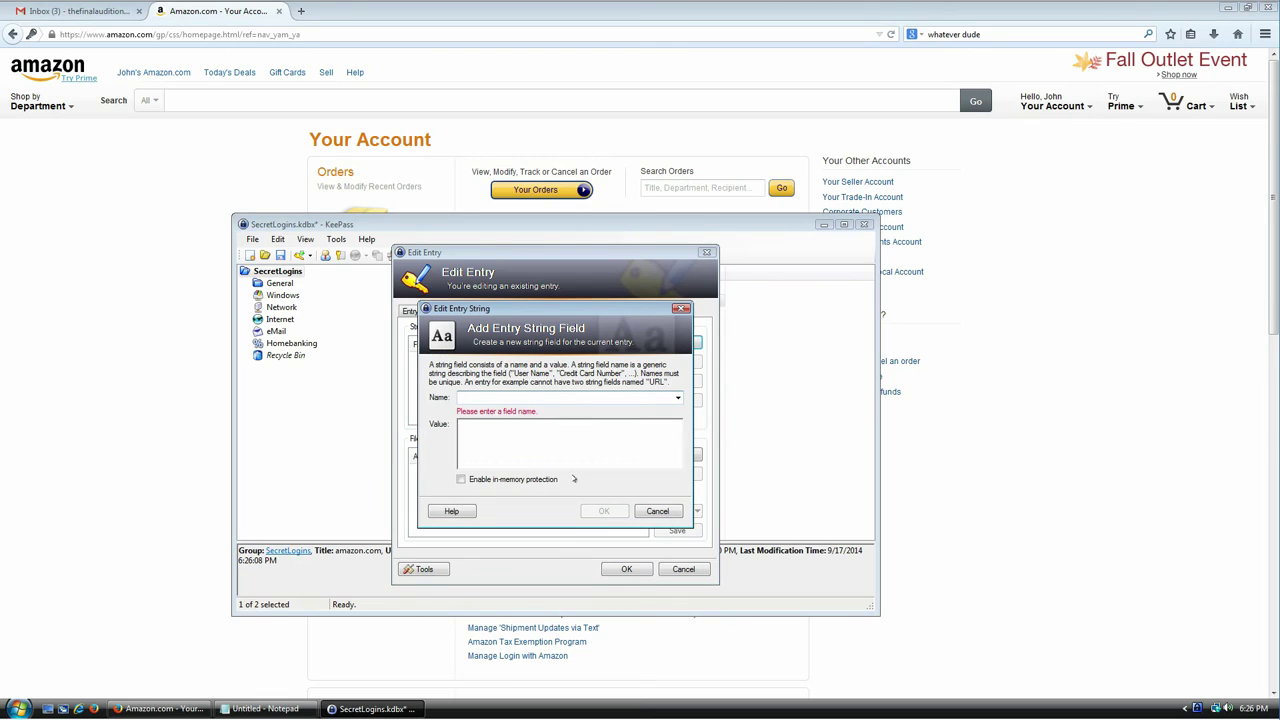
text(my c)
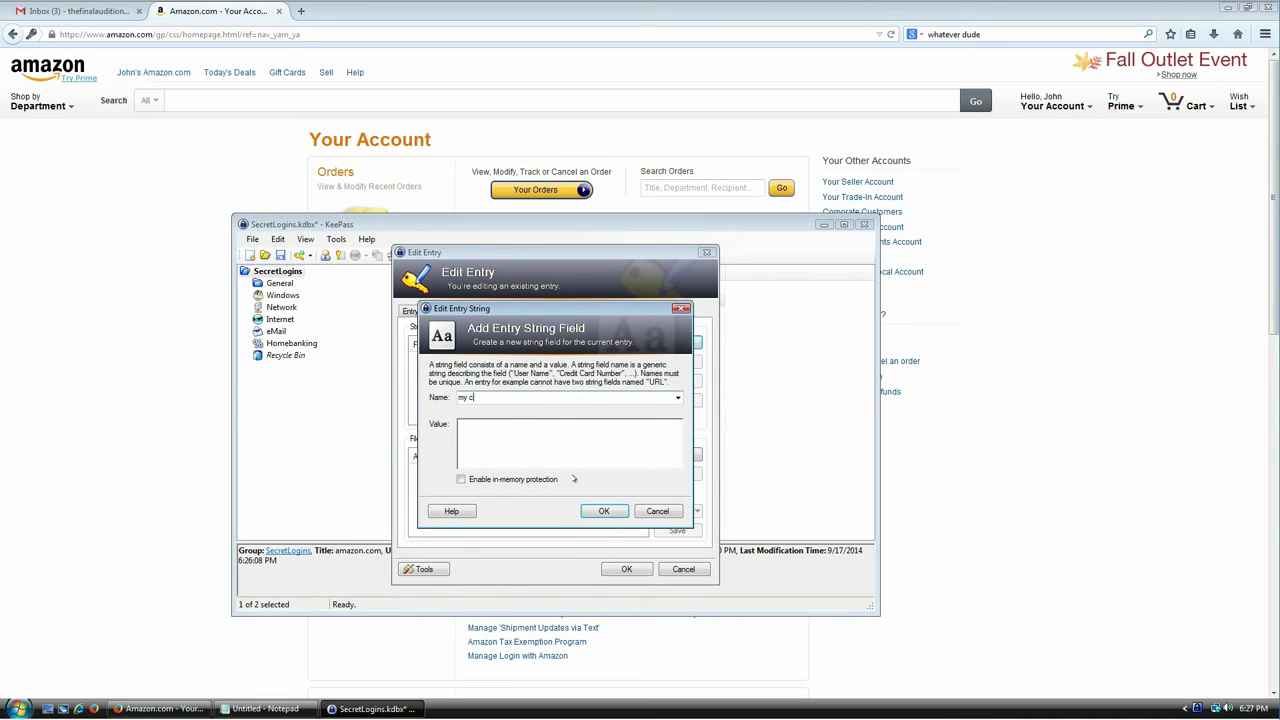
text(redit card)
text(123 12312 312312)
text( 3123123)
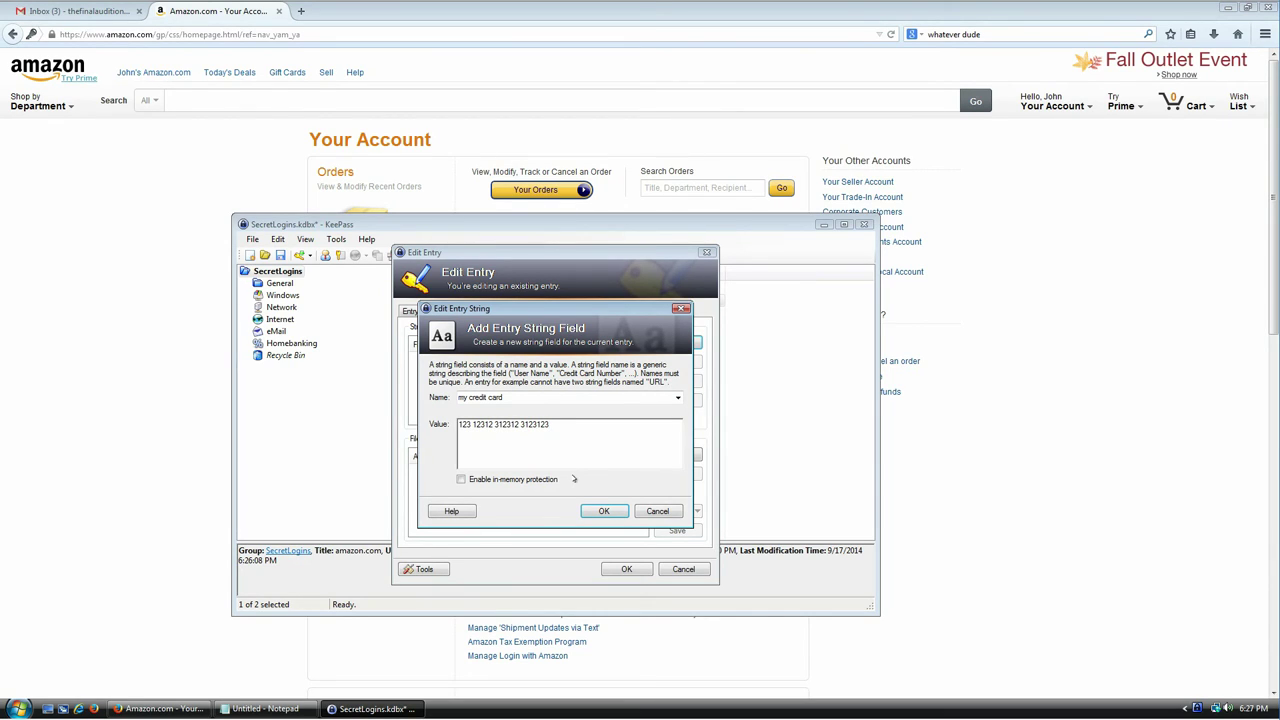
click(604, 511)
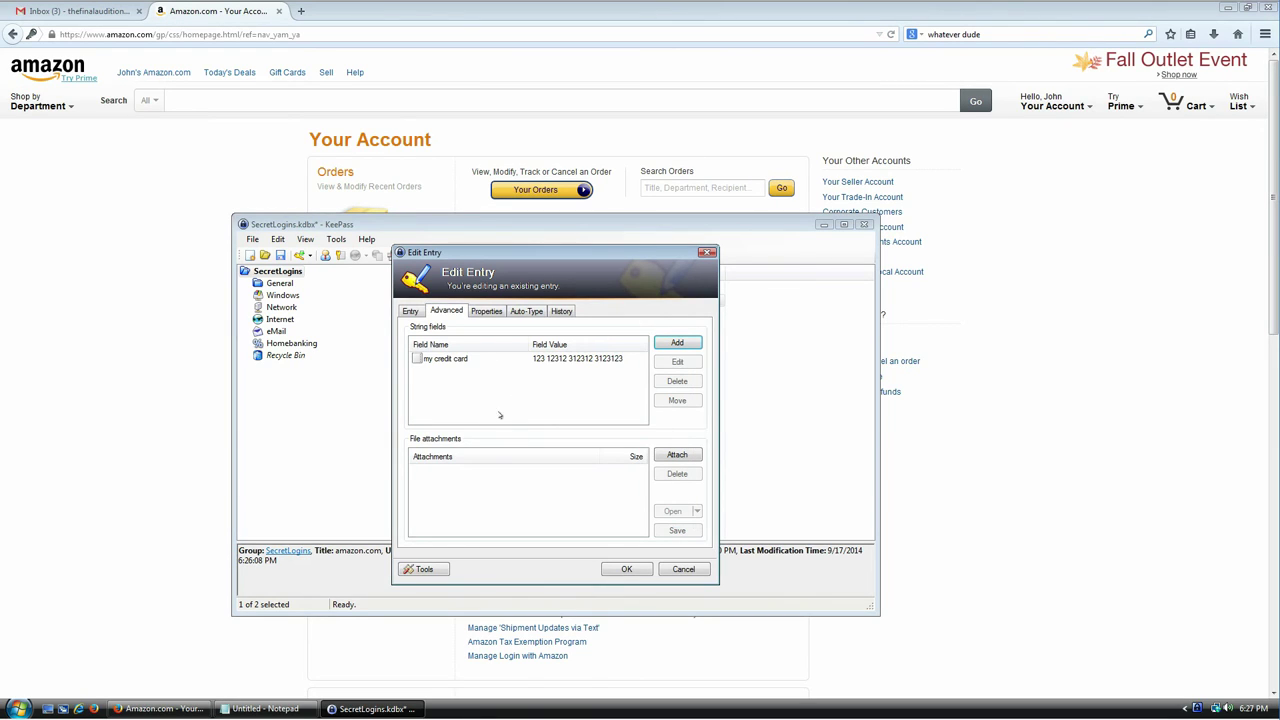
click(626, 568)
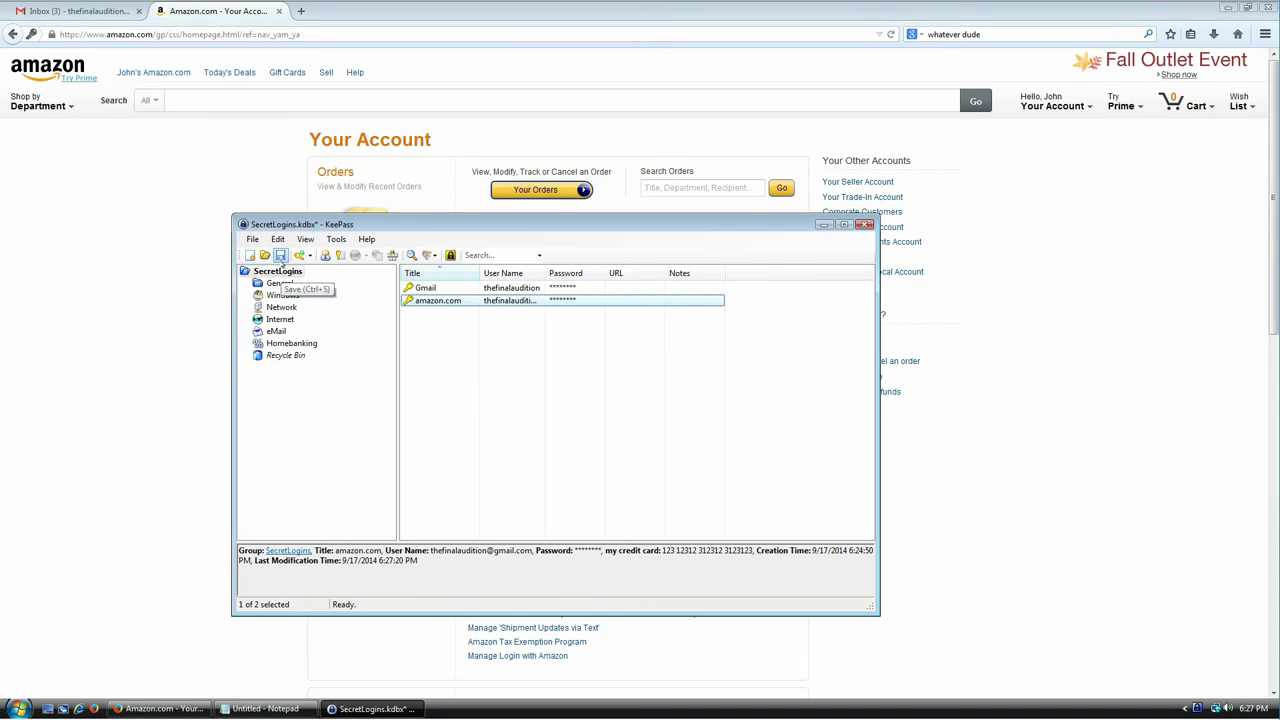
- Save the SecretLogins database with the new custom field via File > Save
click(439, 291)
click(471, 357)
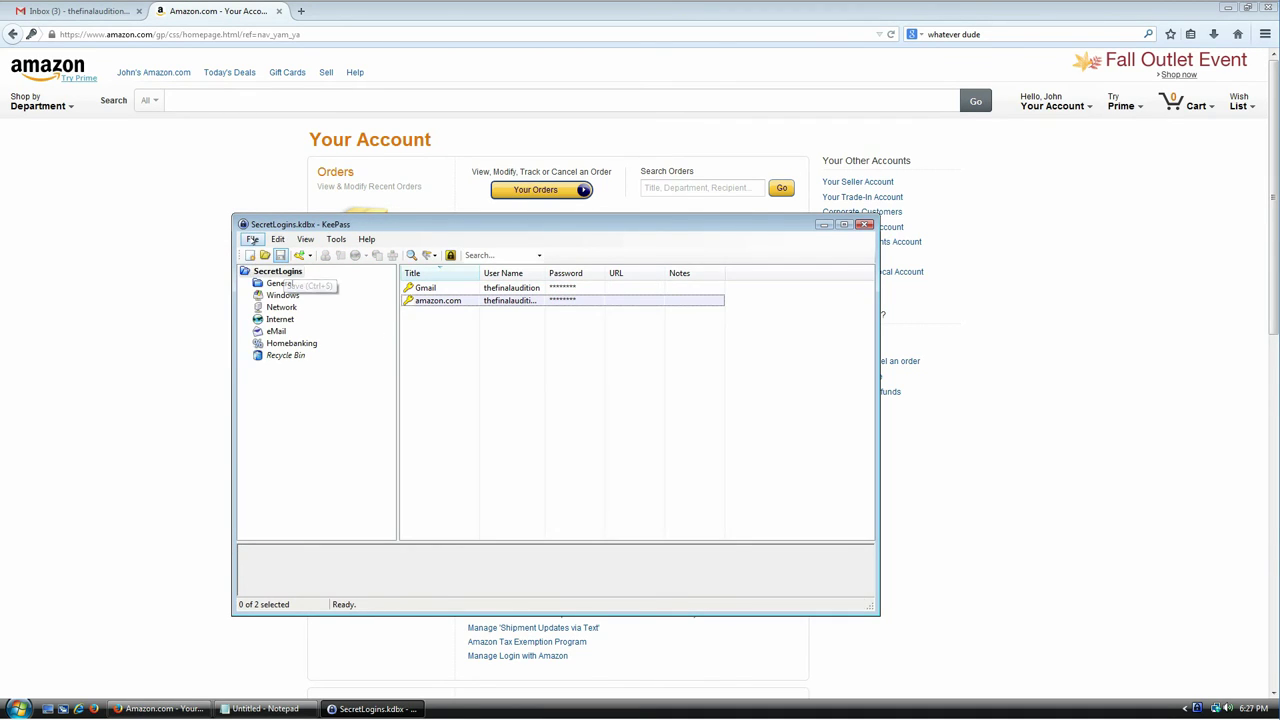
click(253, 241)
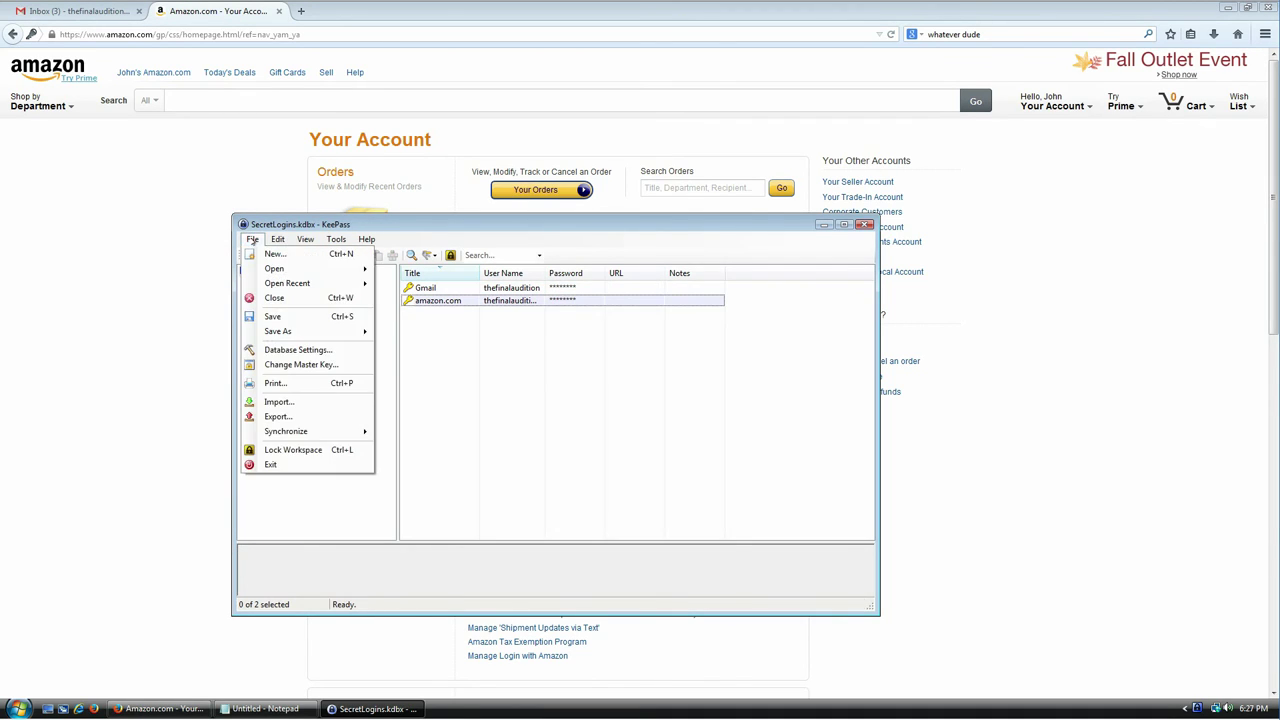
click(276, 317)
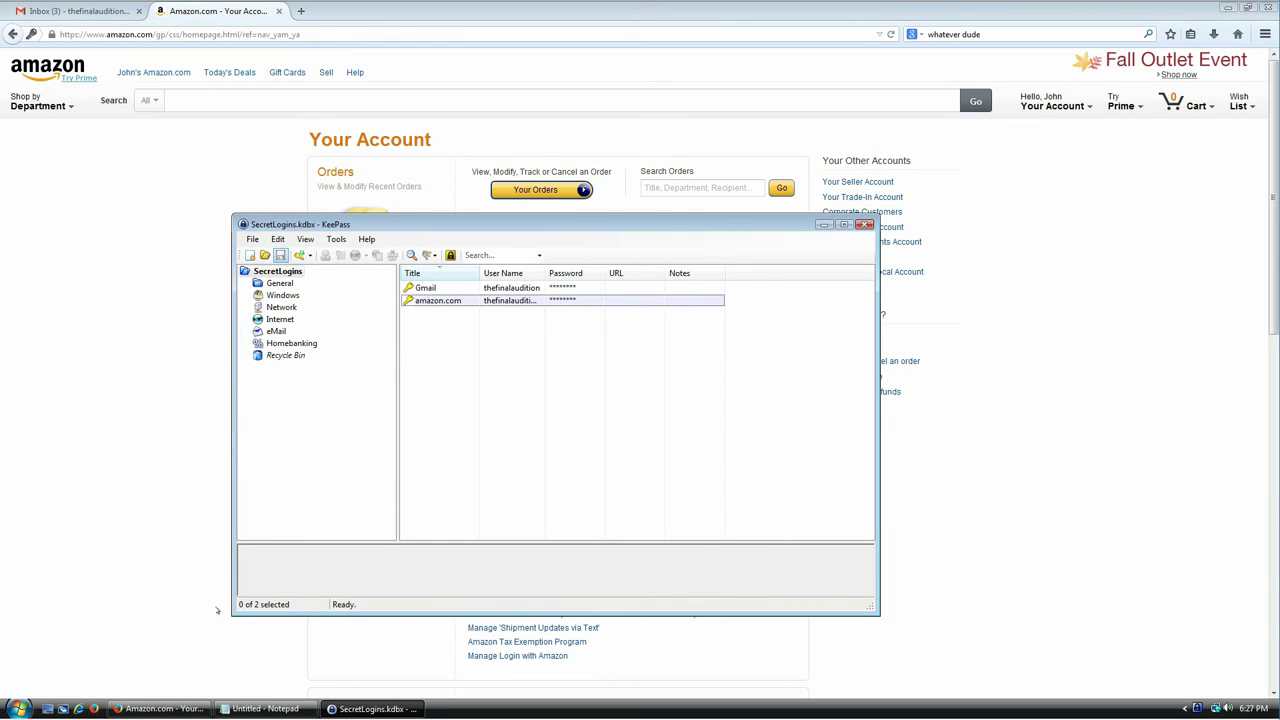
right_click(453, 706)
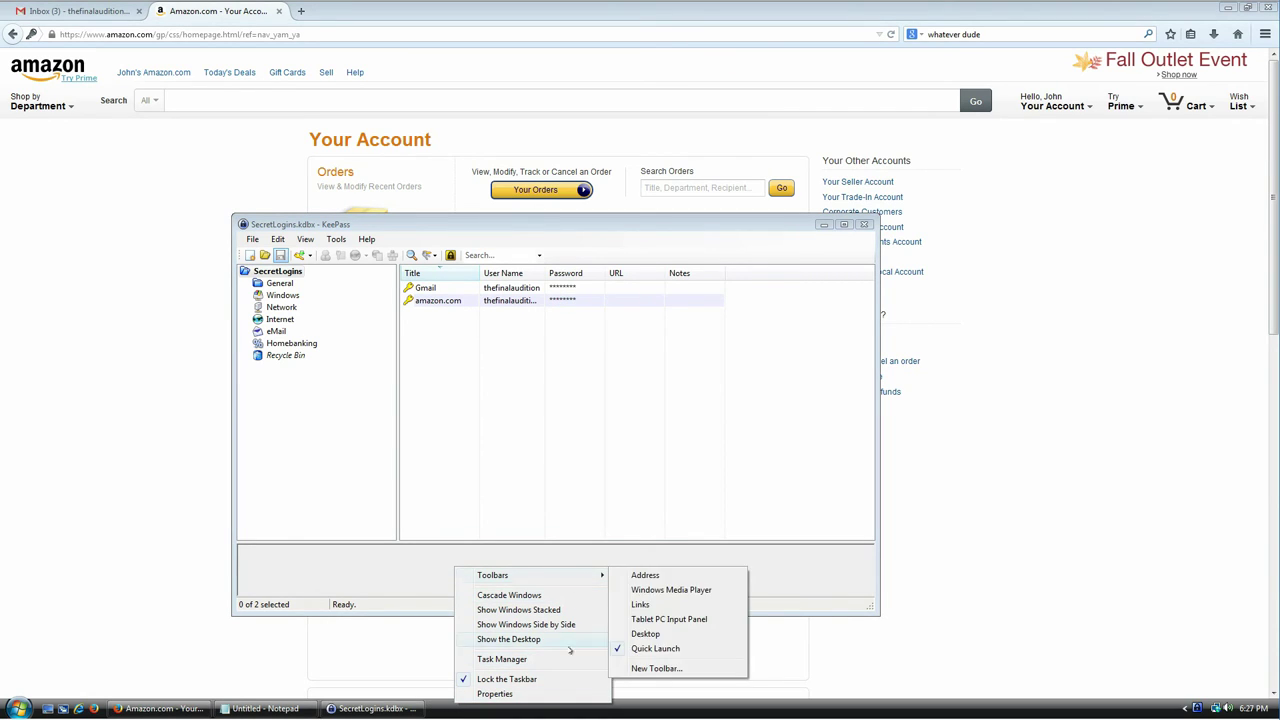
- Browse to Documents in Explorer, select SecretLogins.kdbx and move the window centre-right
click(18, 708)
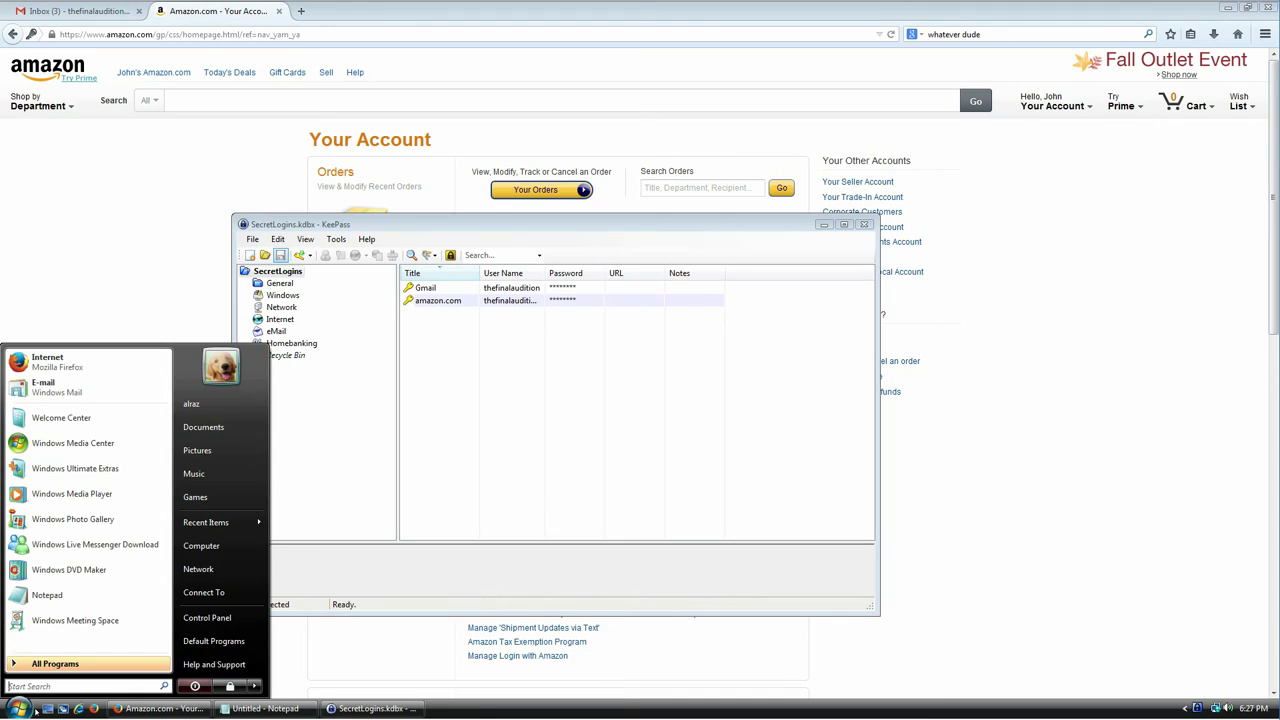
click(201, 545)
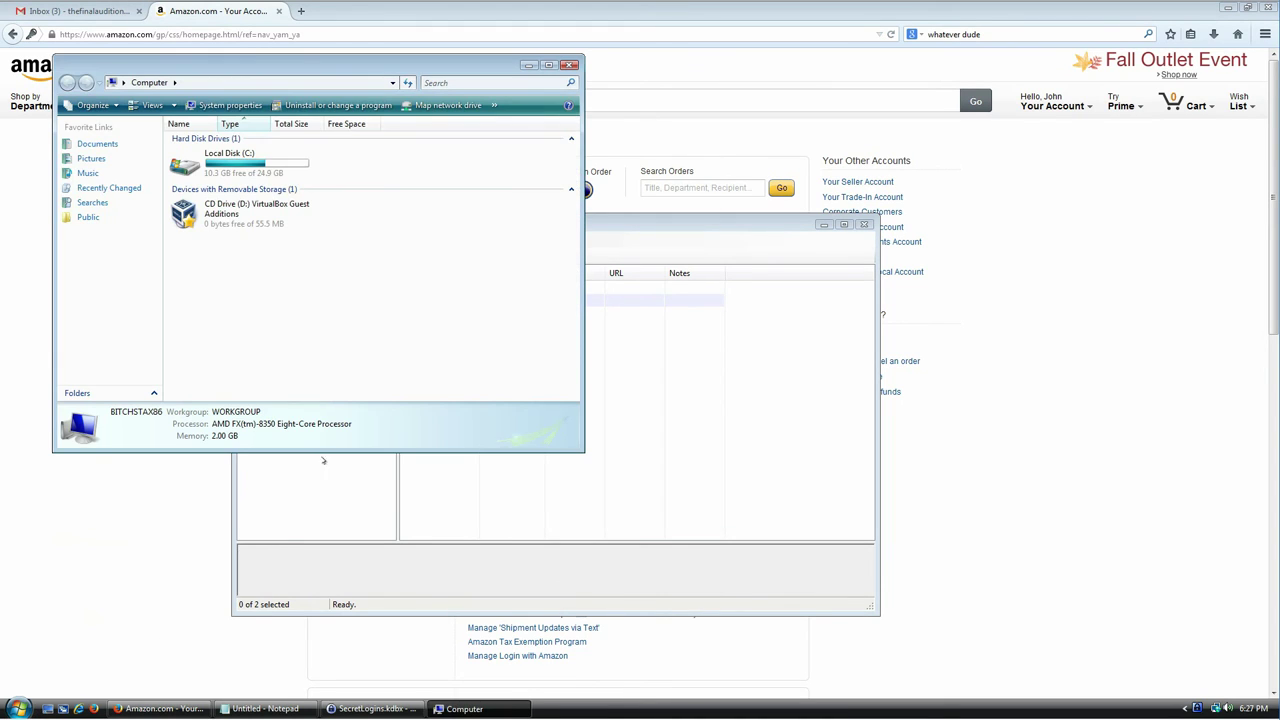
click(97, 143)
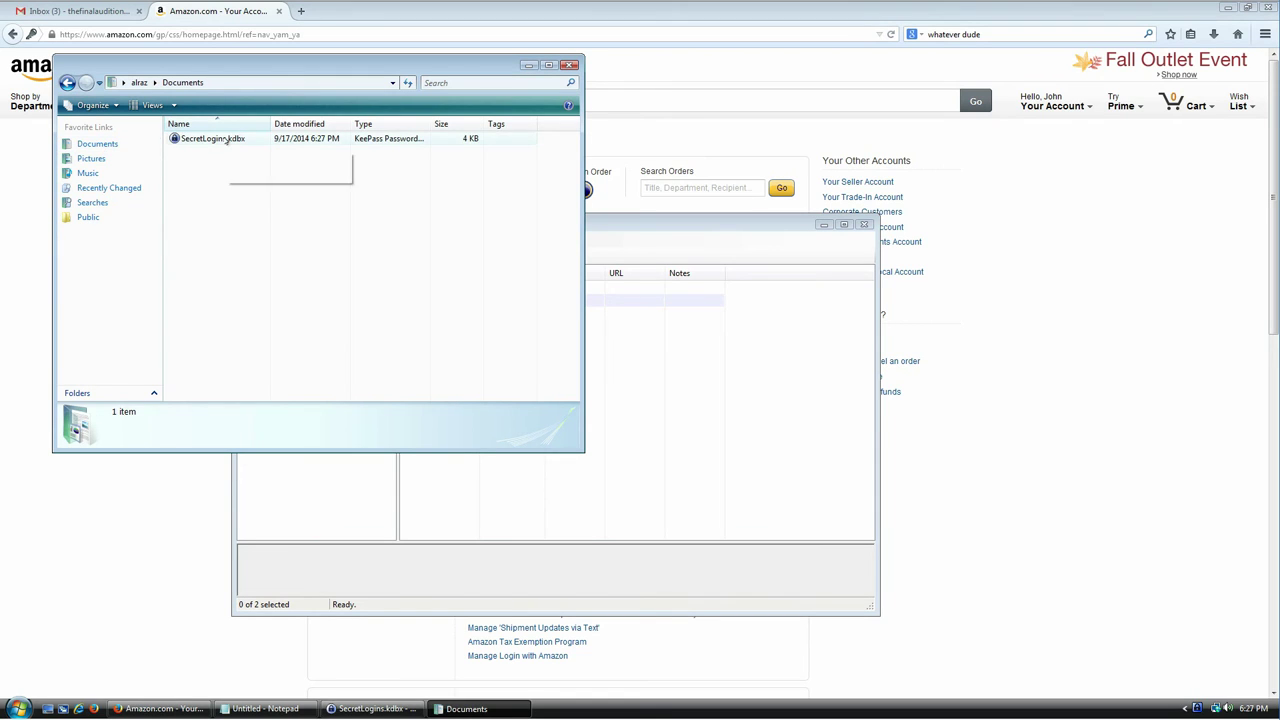
click(226, 141)
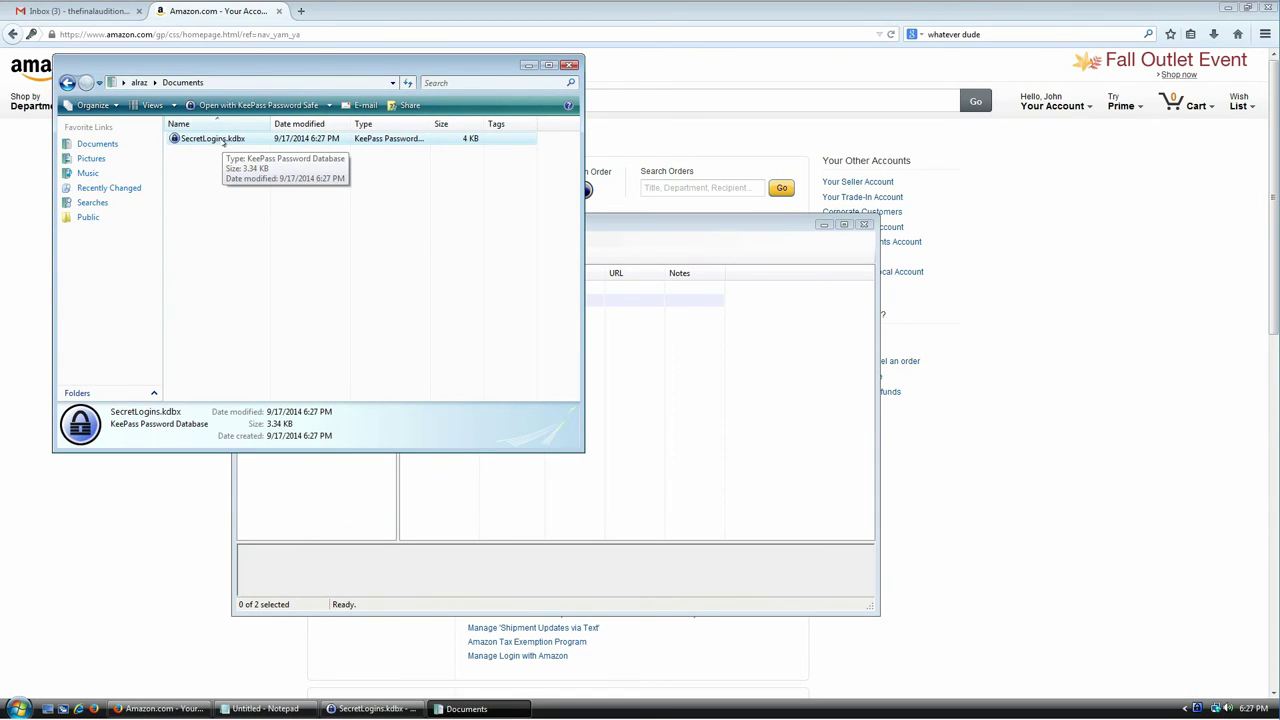
drag(266, 62, 609, 167)
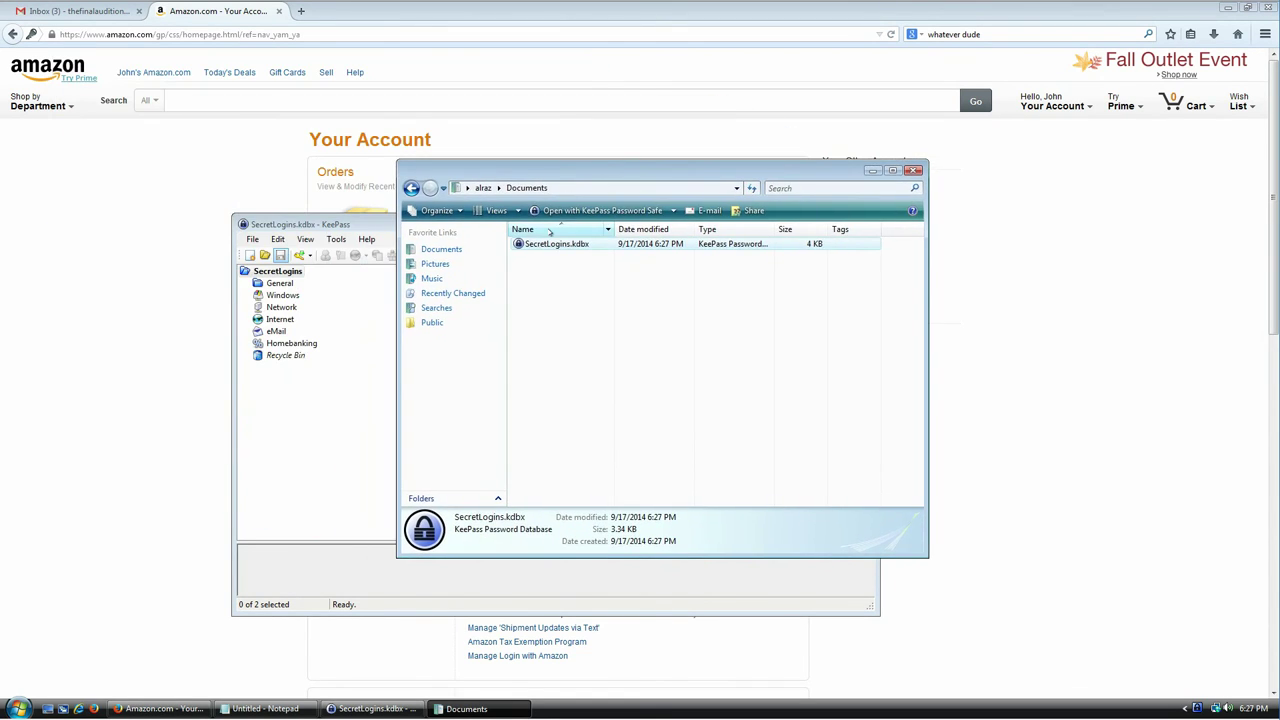
click(262, 708)
- Discard the unsaved notes, load SecretLogins.kdbx into Notepad and scroll through its garbled encrypted text
drag(633, 181, 630, 271)
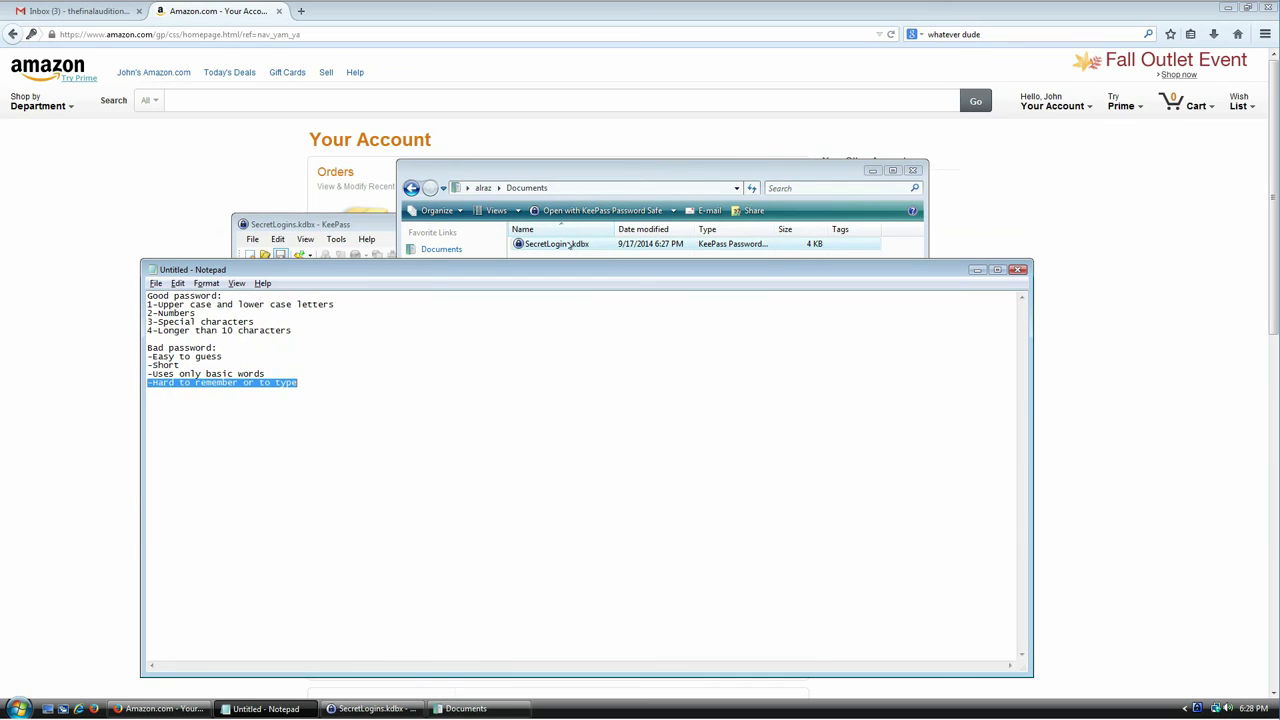
key(alt+F4)
click(665, 358)
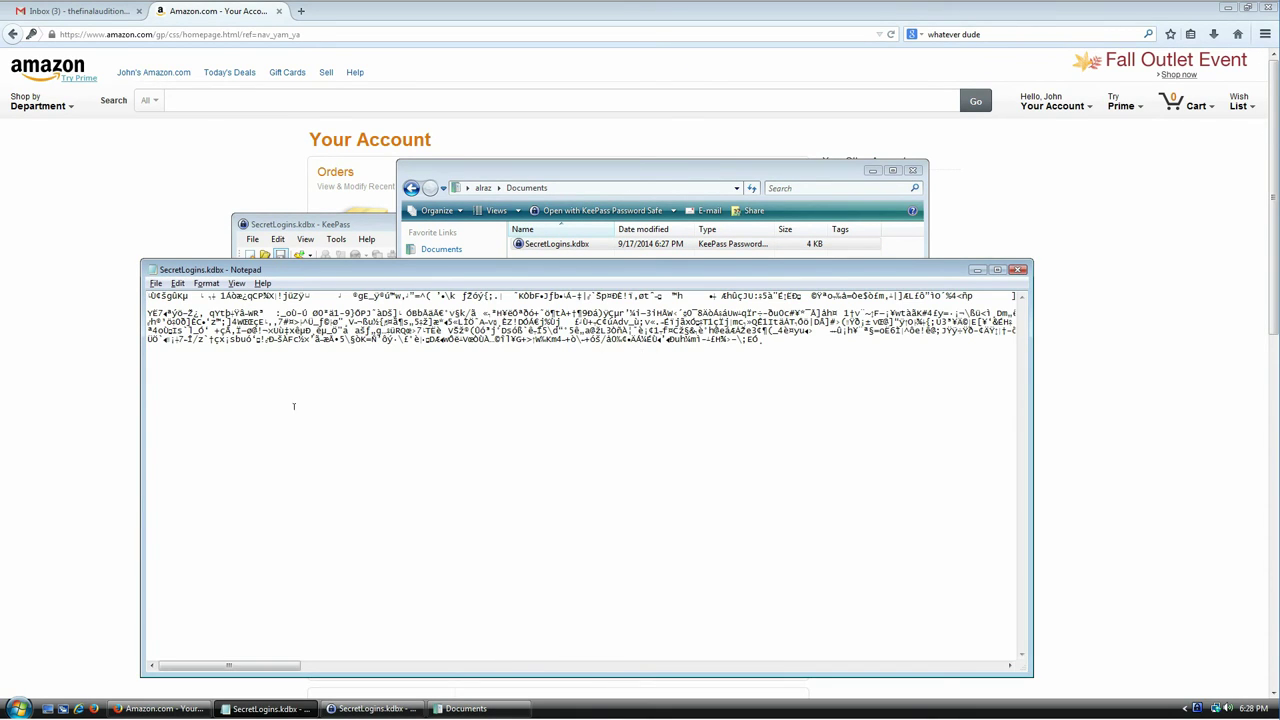
mouse_move(236, 668)
mouse_down()
mouse_move(960, 674)
mouse_move(193, 686)
mouse_move(224, 655)
mouse_up()
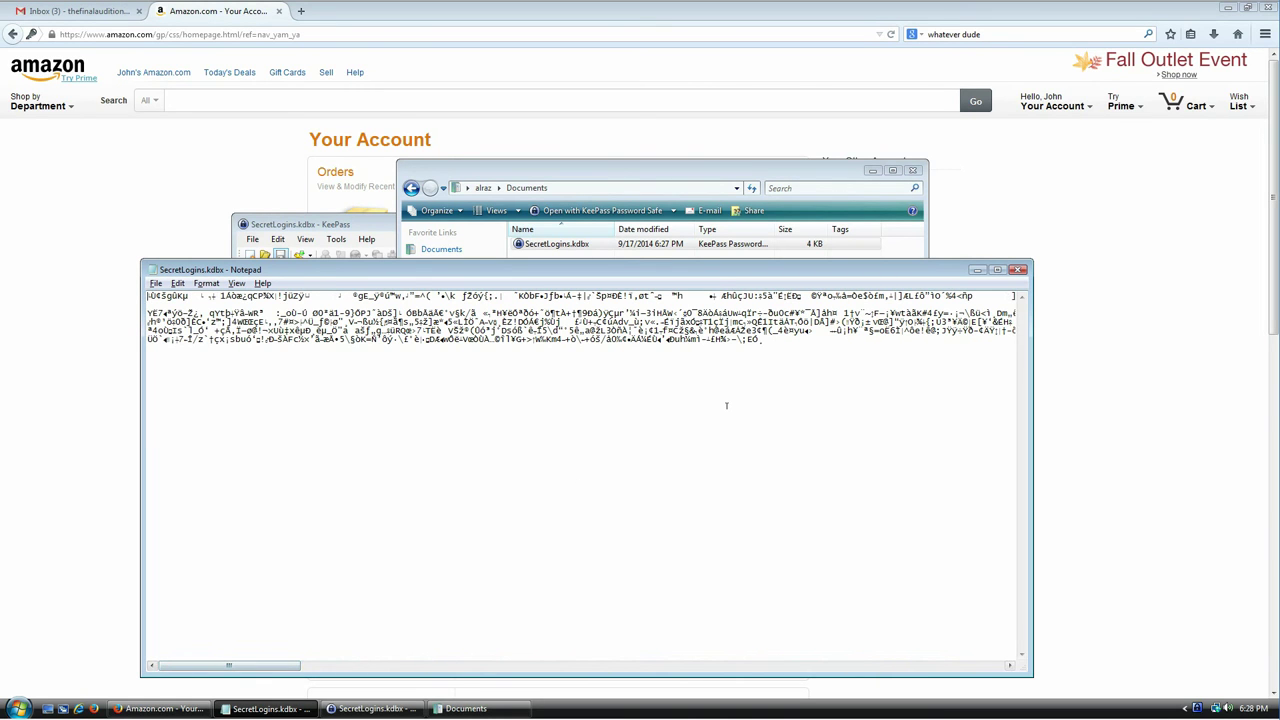
- Close Notepad and select SecretLogins.kdbx in the Documents folder
click(1018, 269)
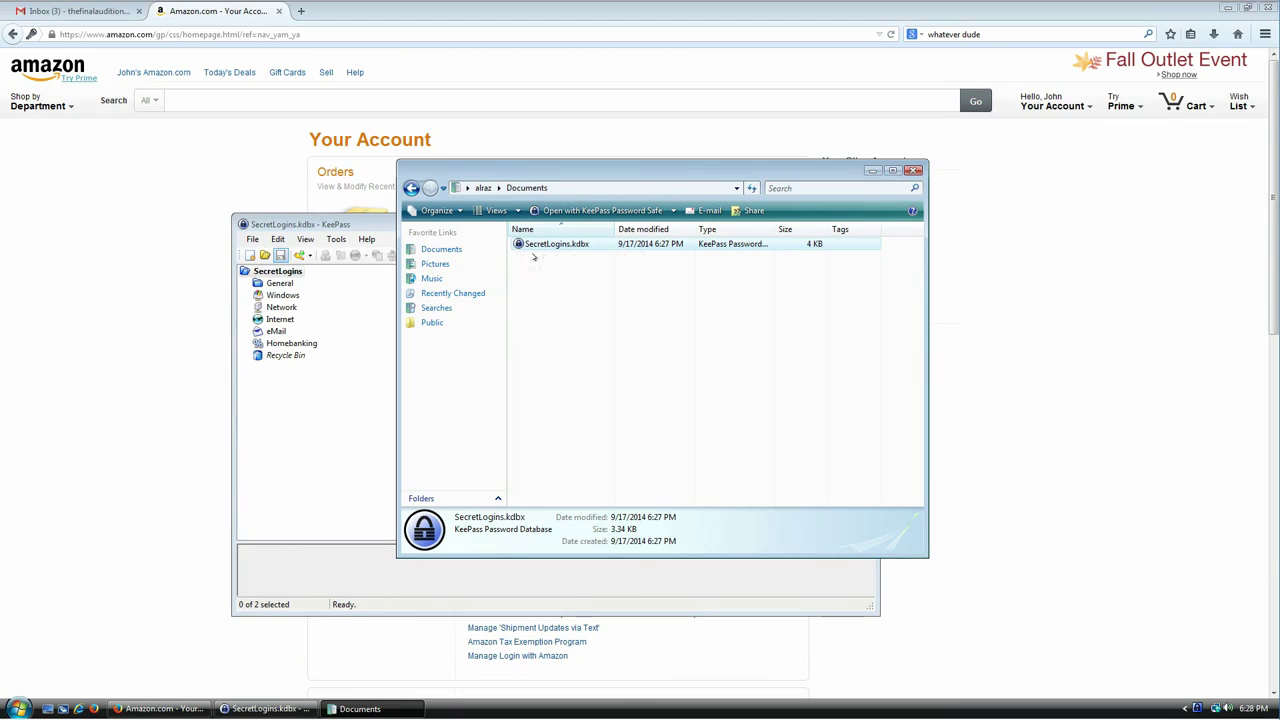
click(545, 244)
click(557, 294)
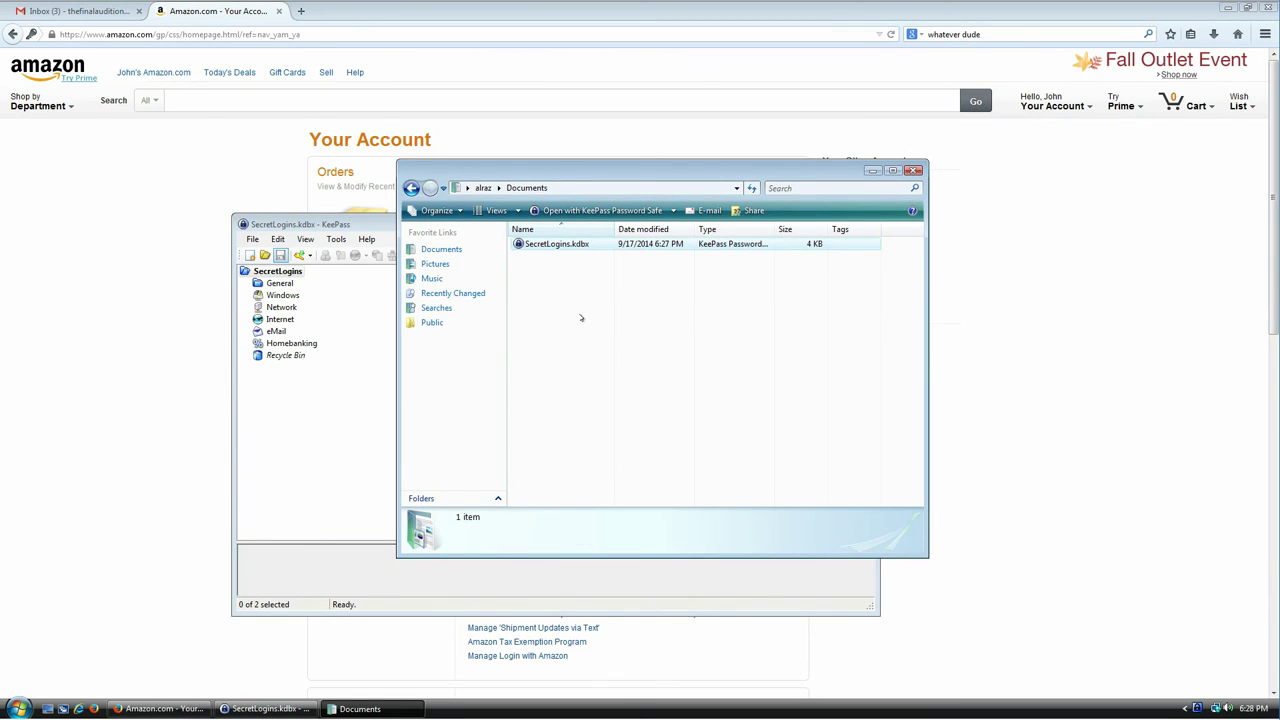
click(562, 249)
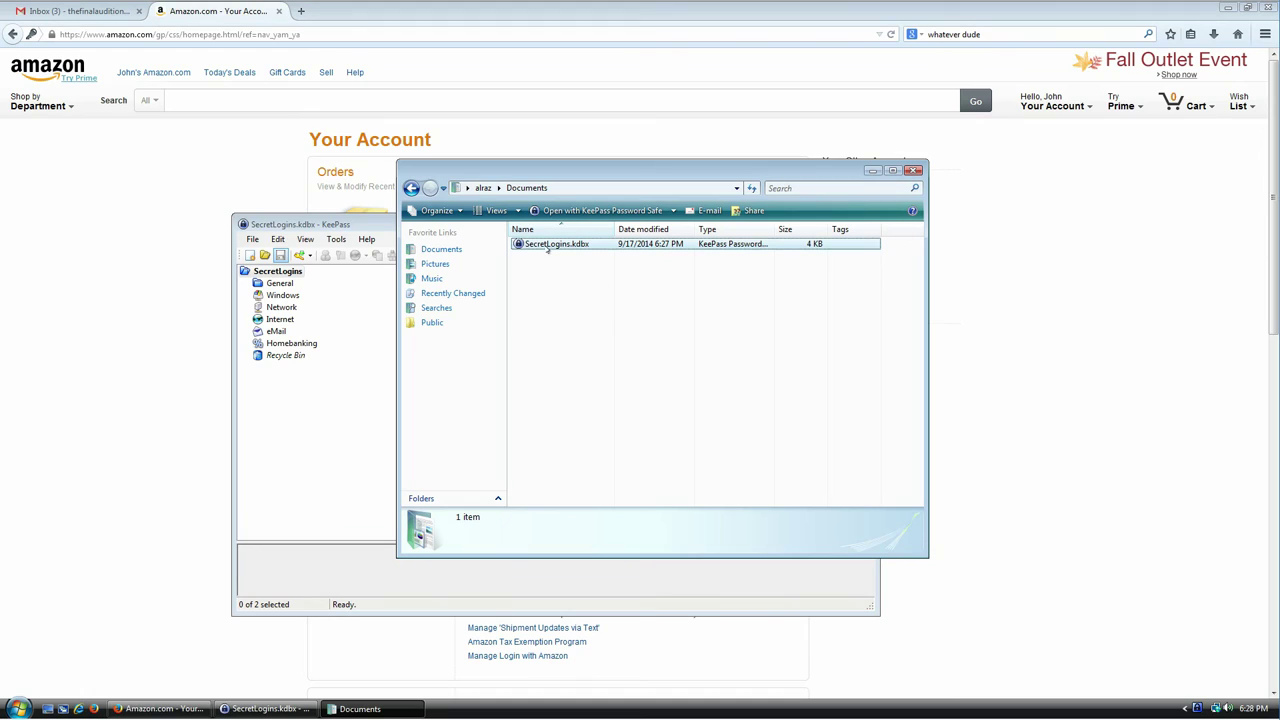
click(593, 341)
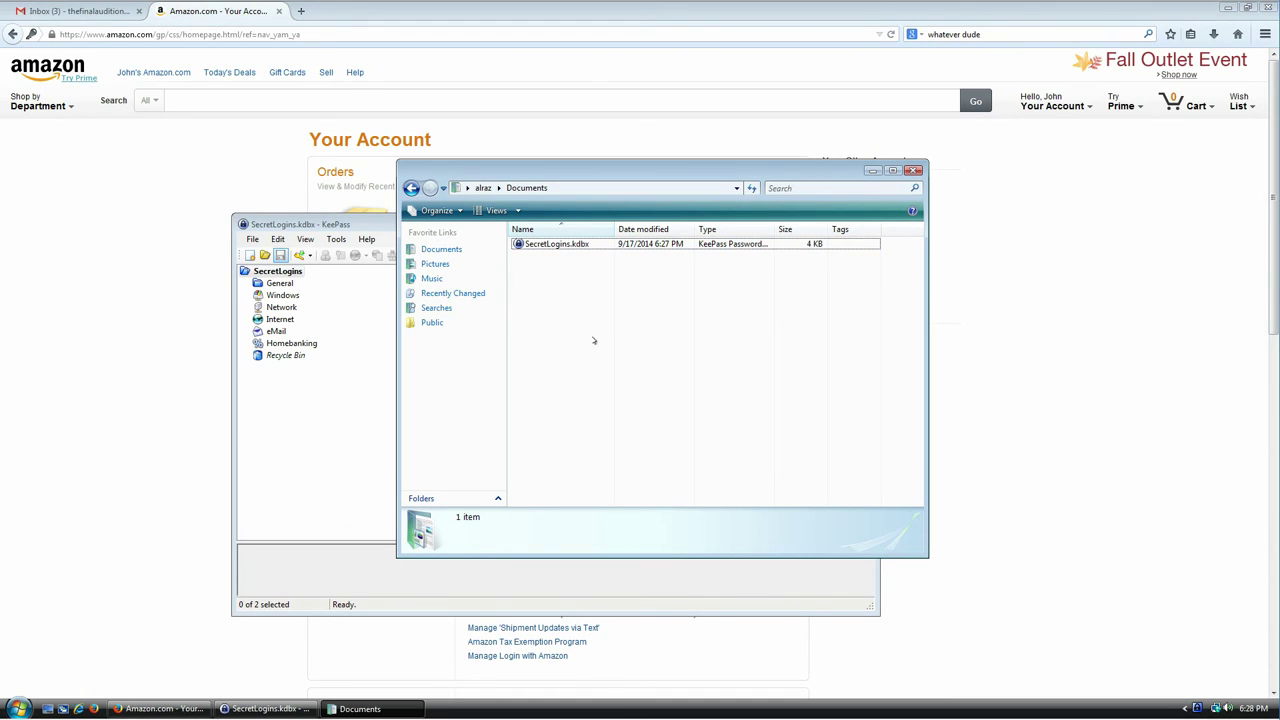
- Try deleting SecretLogins.kdbx but answer No, keeping the file in Documents
key(Down)
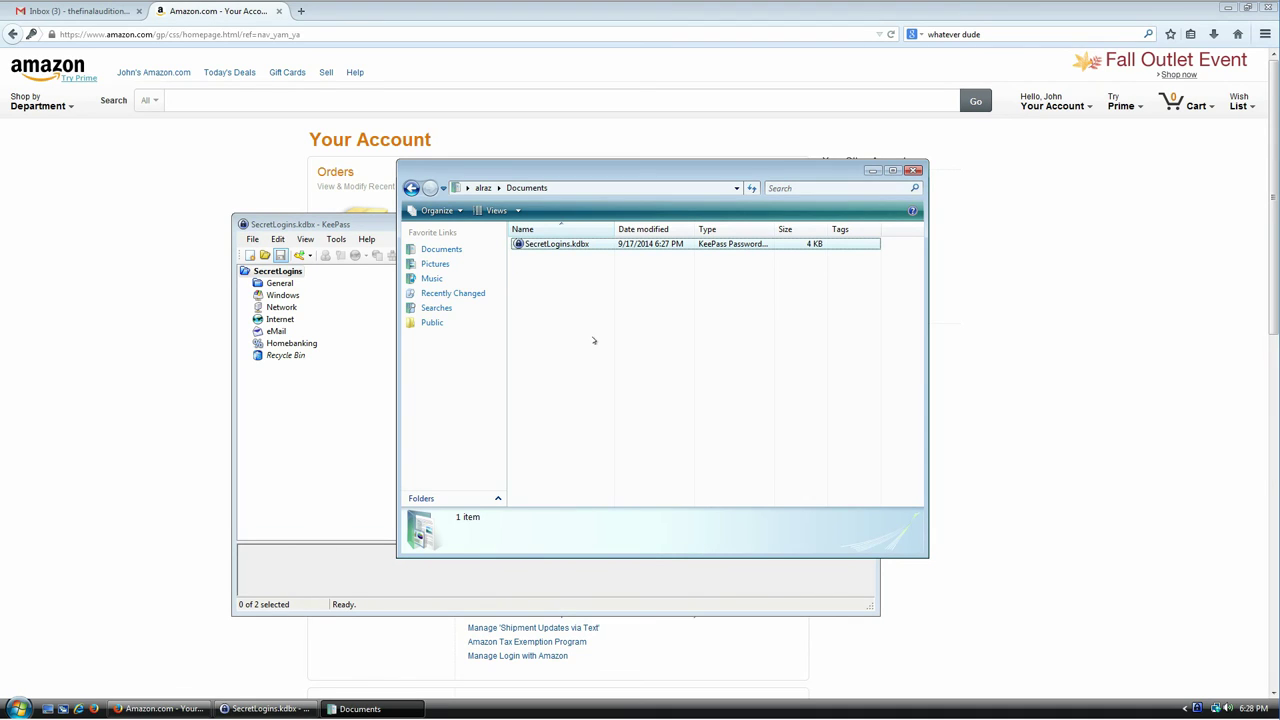
key(Delete)
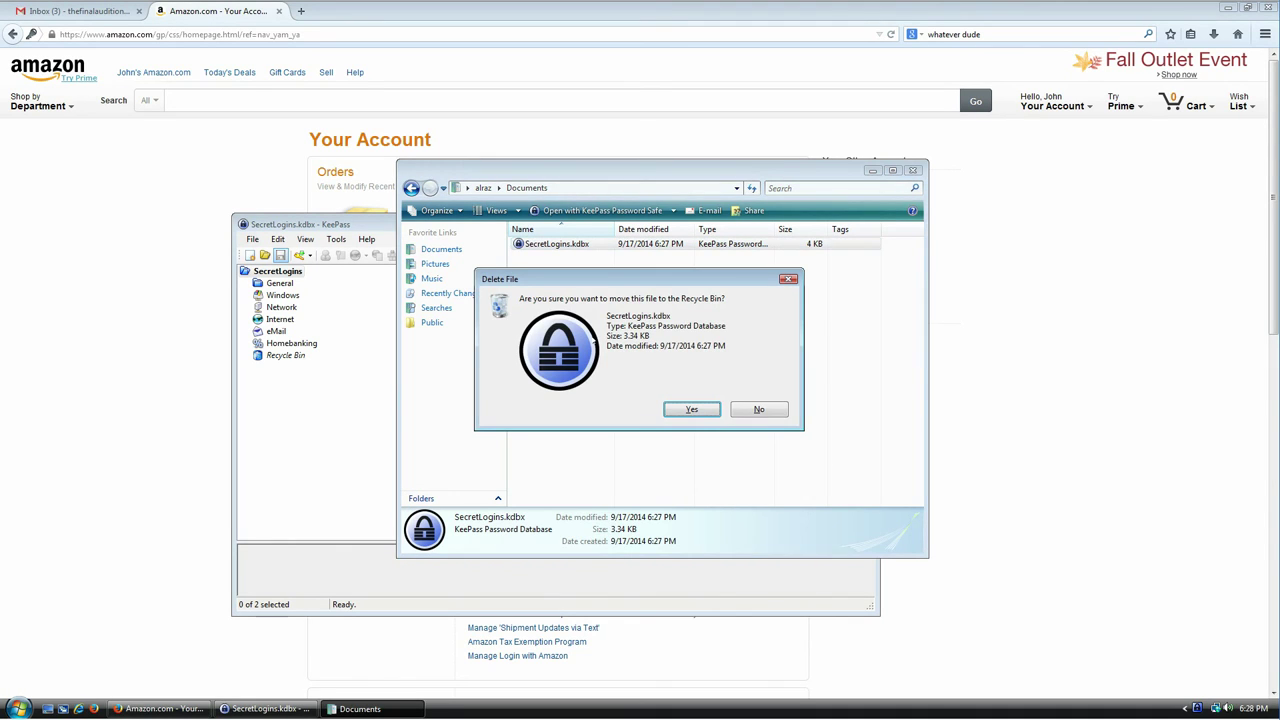
click(760, 410)
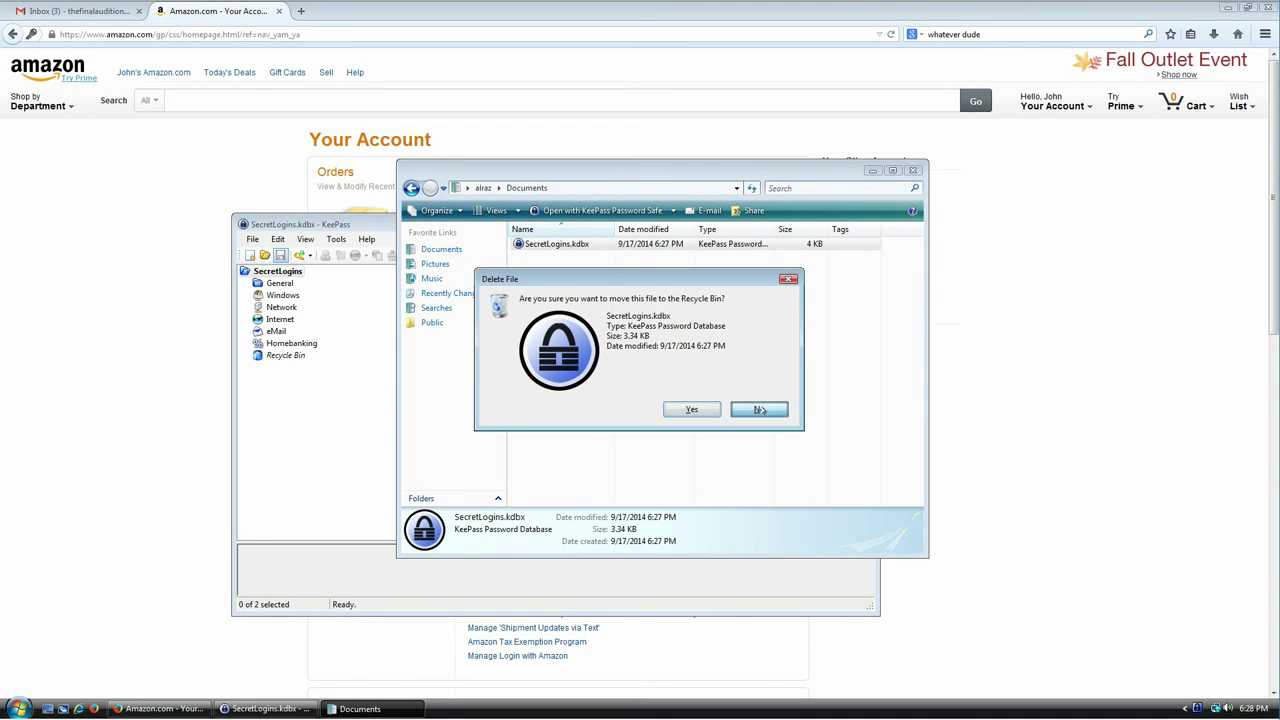
click(645, 368)
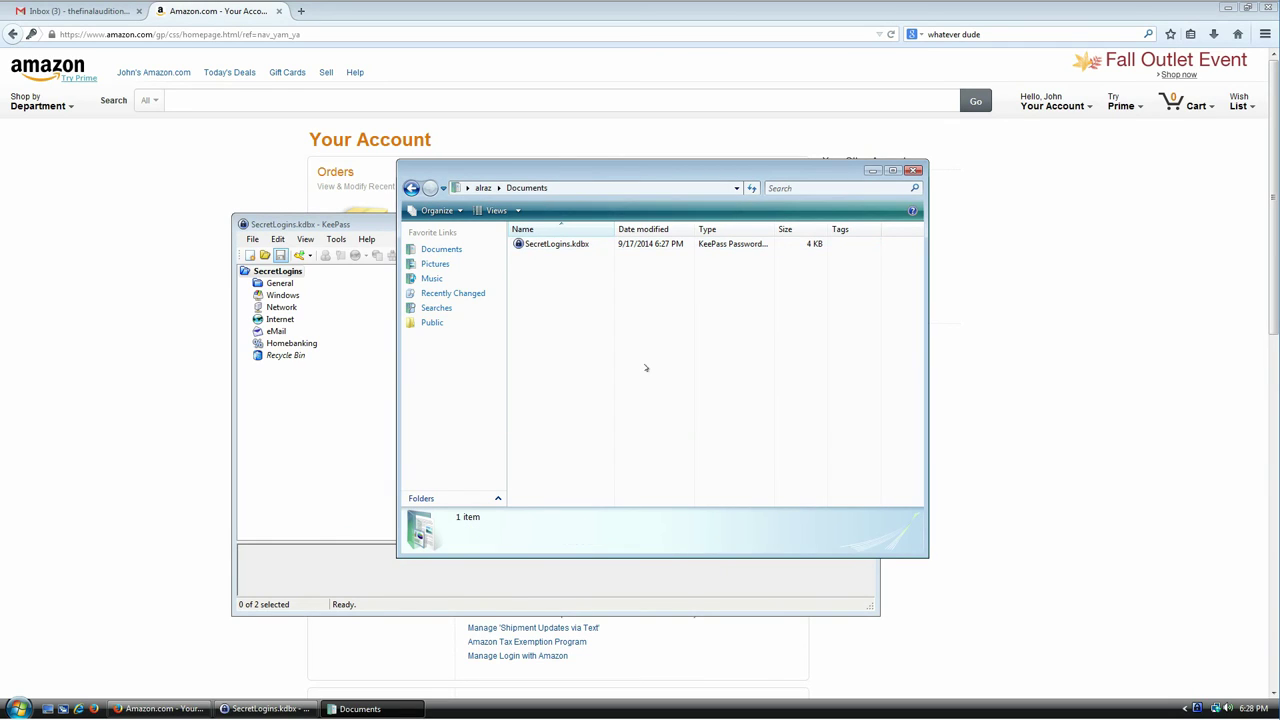
key(Down)
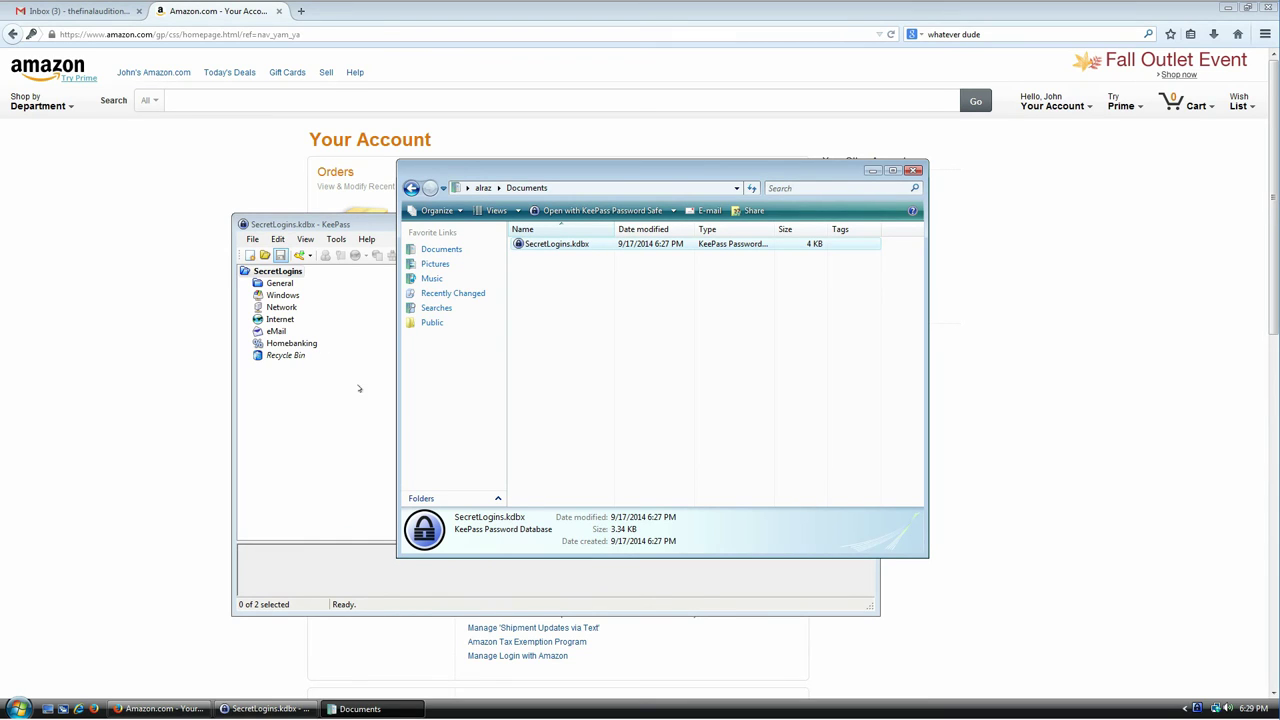
- Start changing SecretLogins' master key and enter a new 35-character password twice, key file left None
click(252, 239)
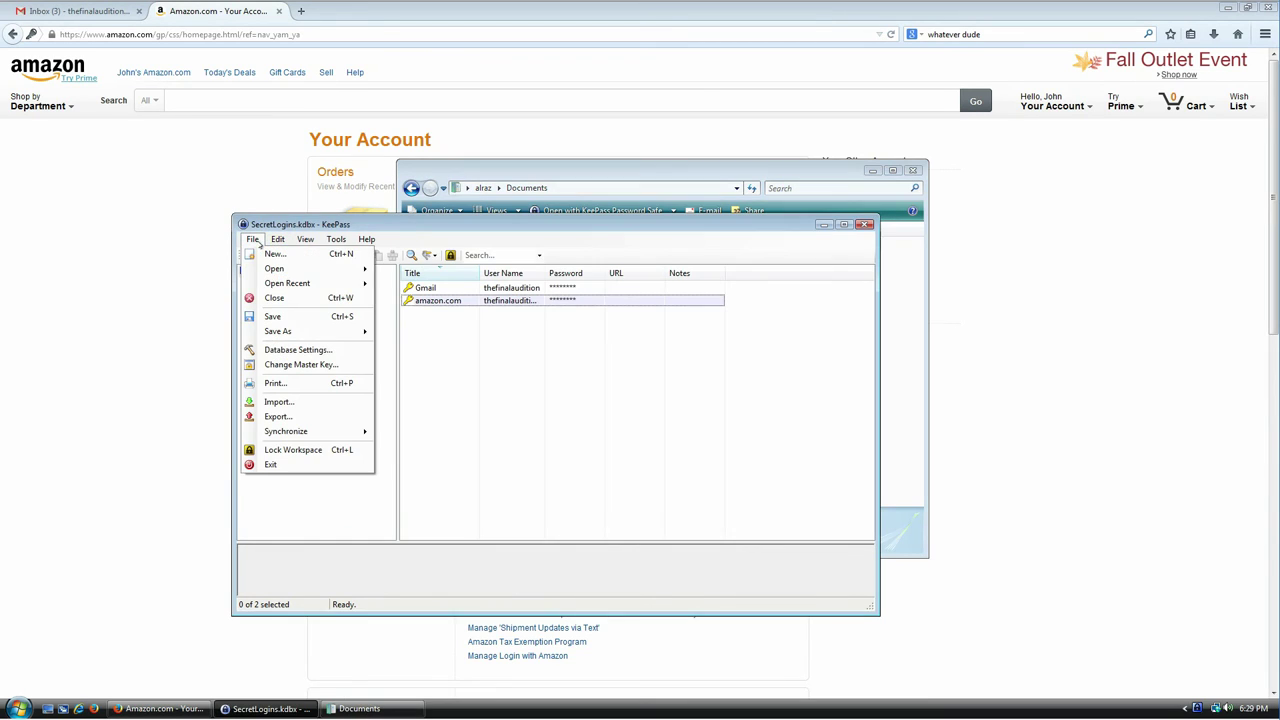
click(295, 366)
click(436, 421)
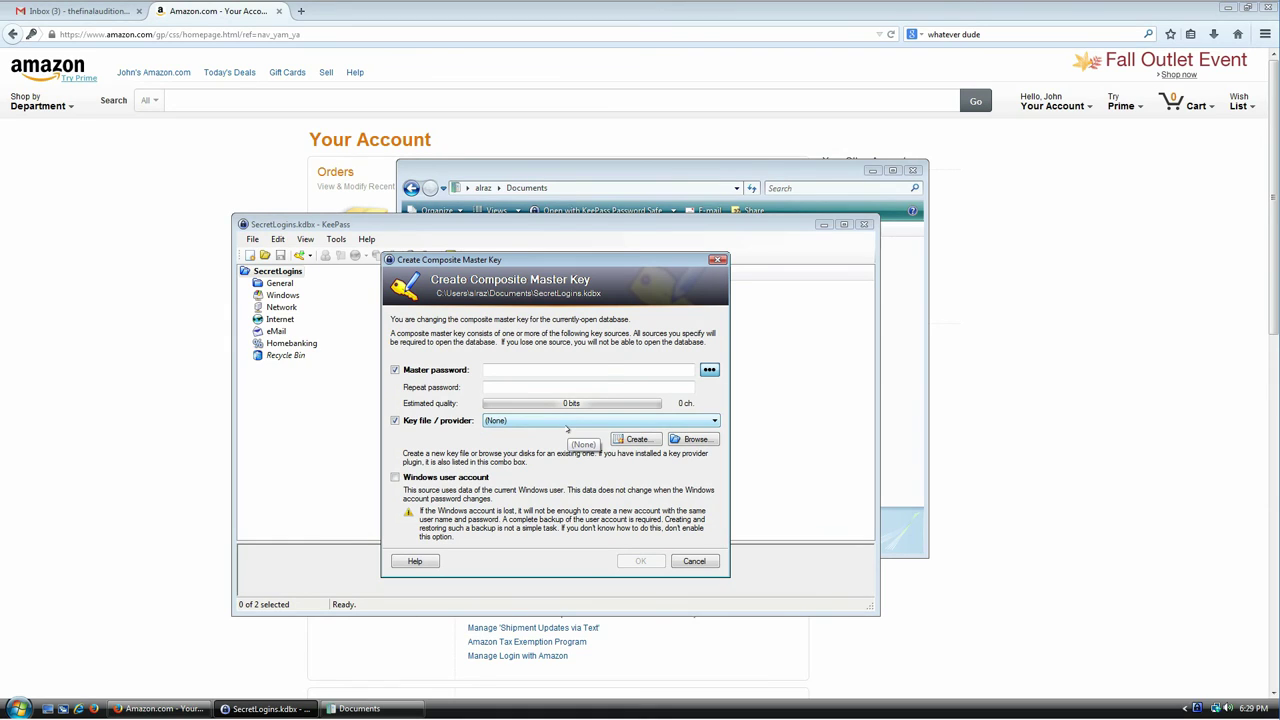
click(607, 369)
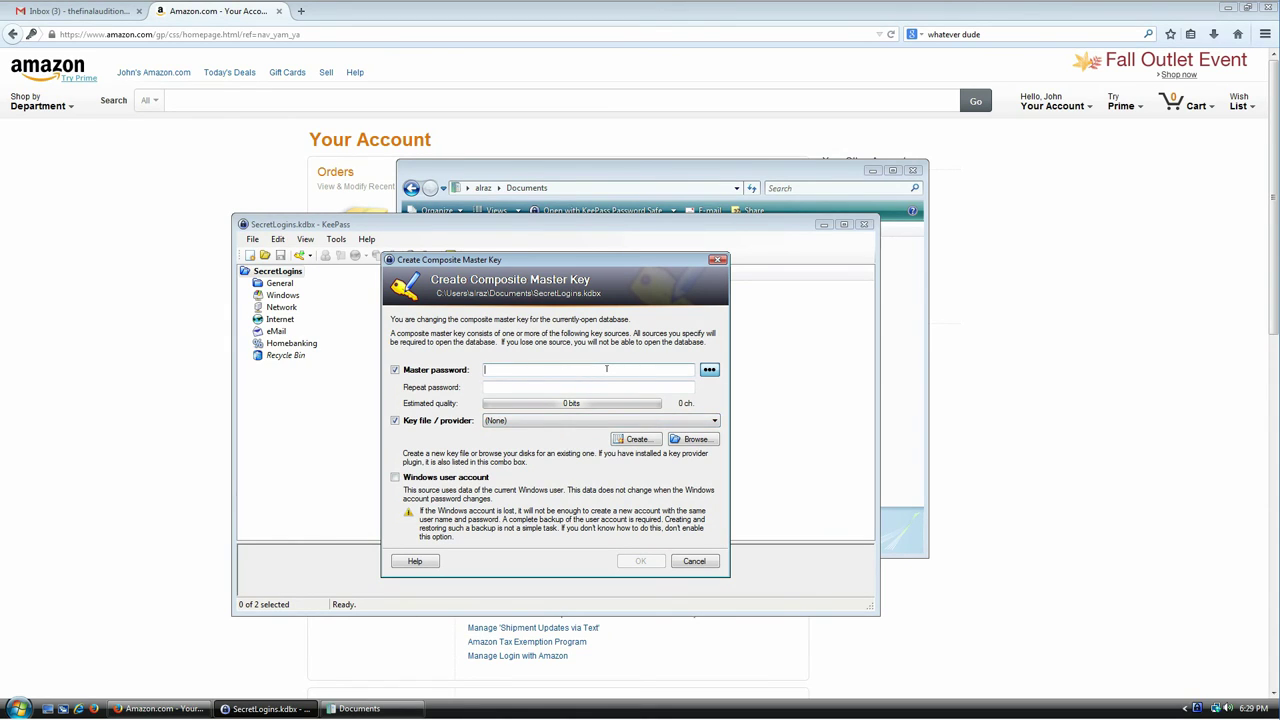
text(•••••)
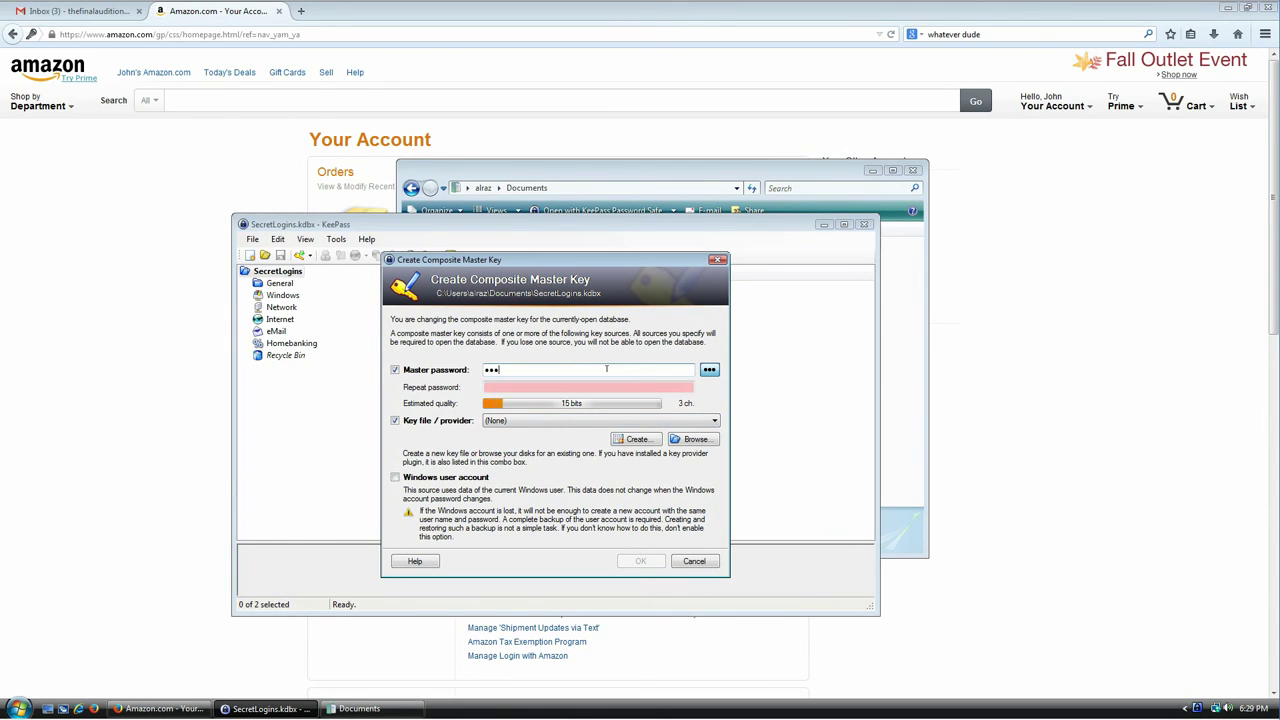
text(••••••••••••••••)
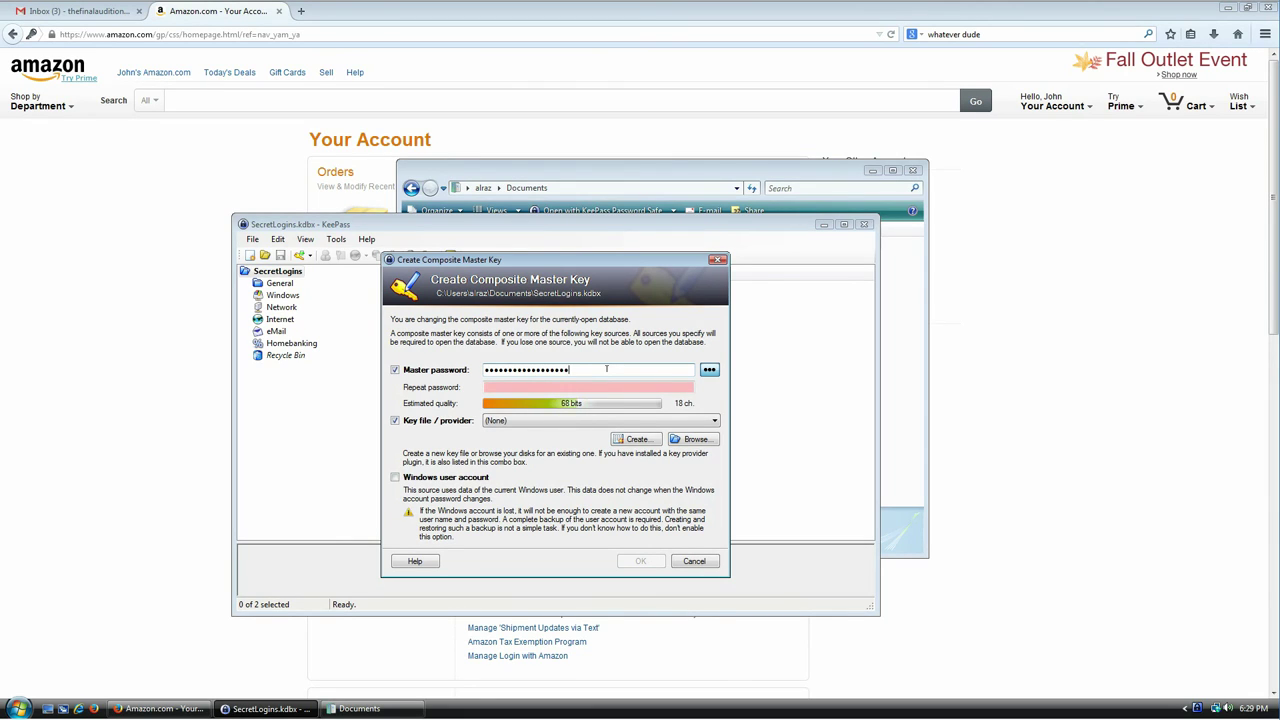
text(••••••••••••••)
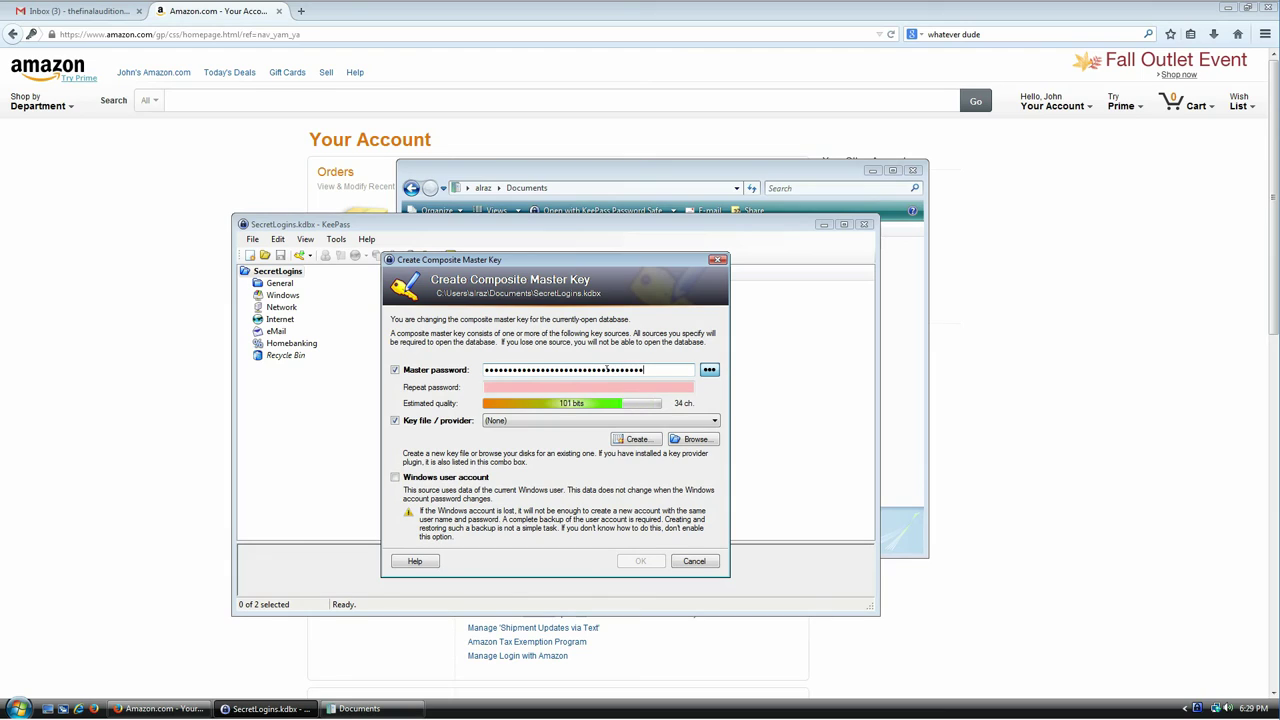
text(•••••••••••••••••••••••••••••••••••)
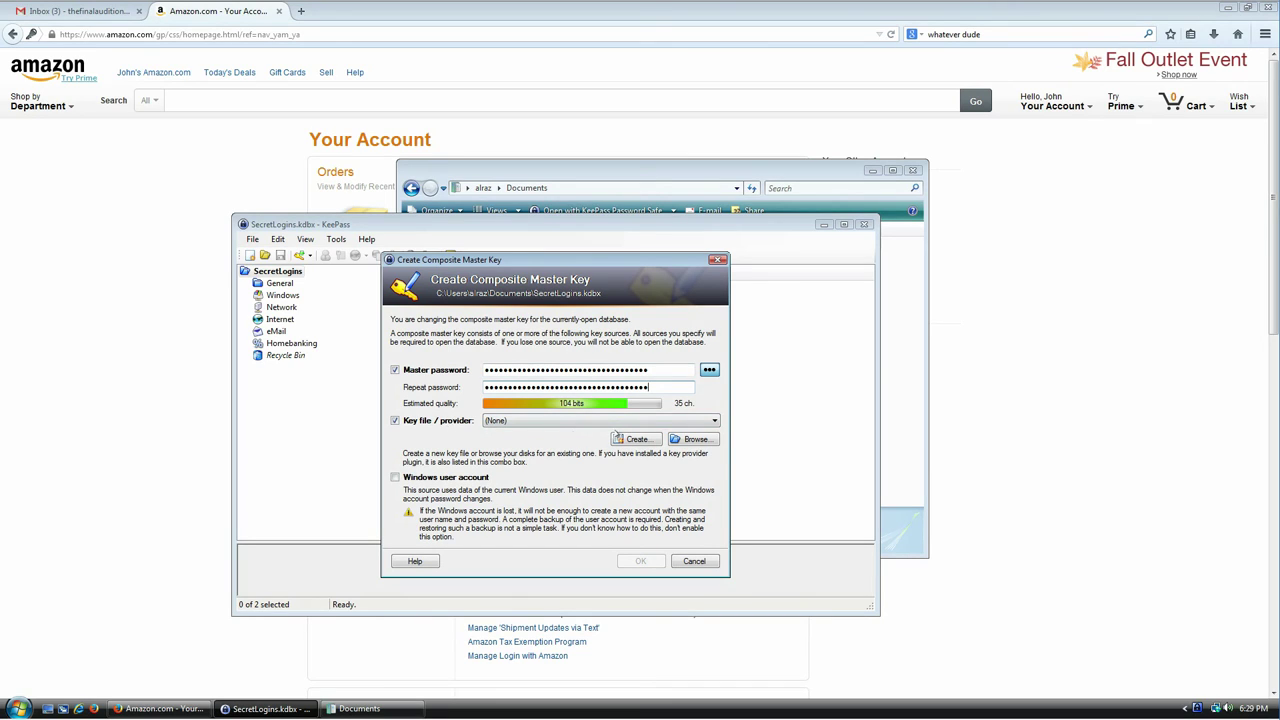
click(555, 421)
click(552, 426)
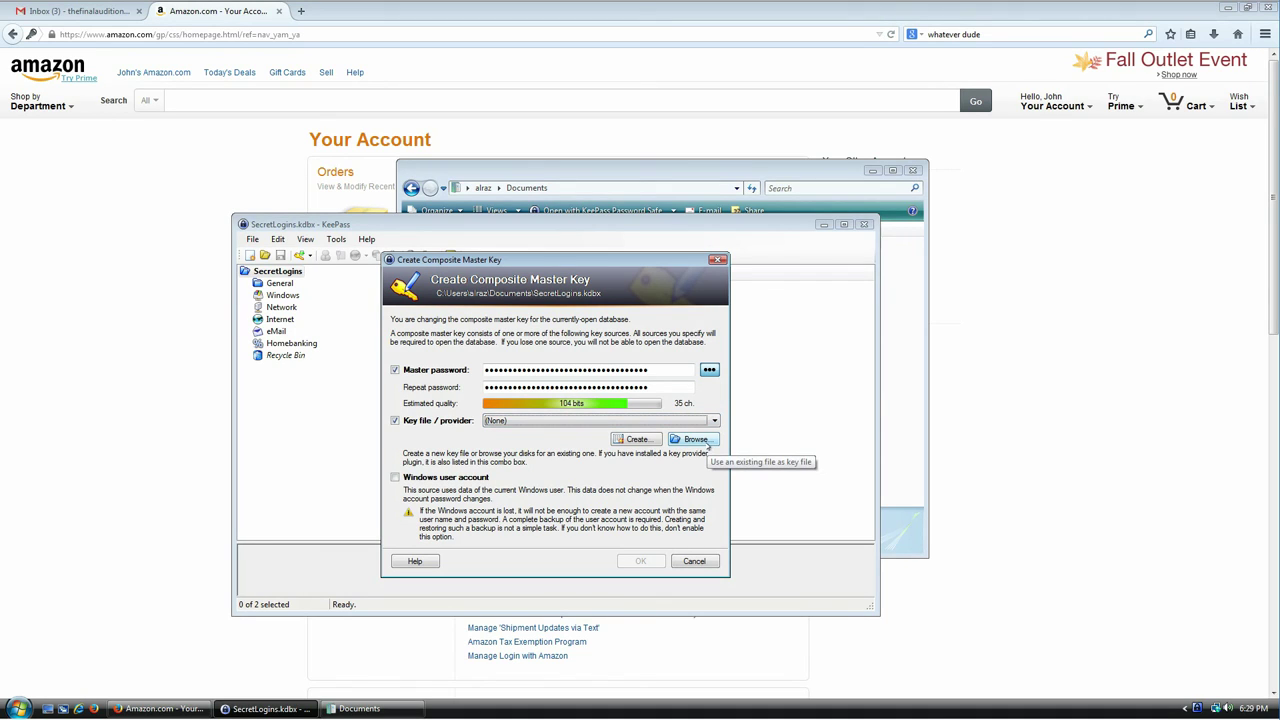
- Browse to Music > Sample Music and pick Love Comes.wma as the key file
click(705, 443)
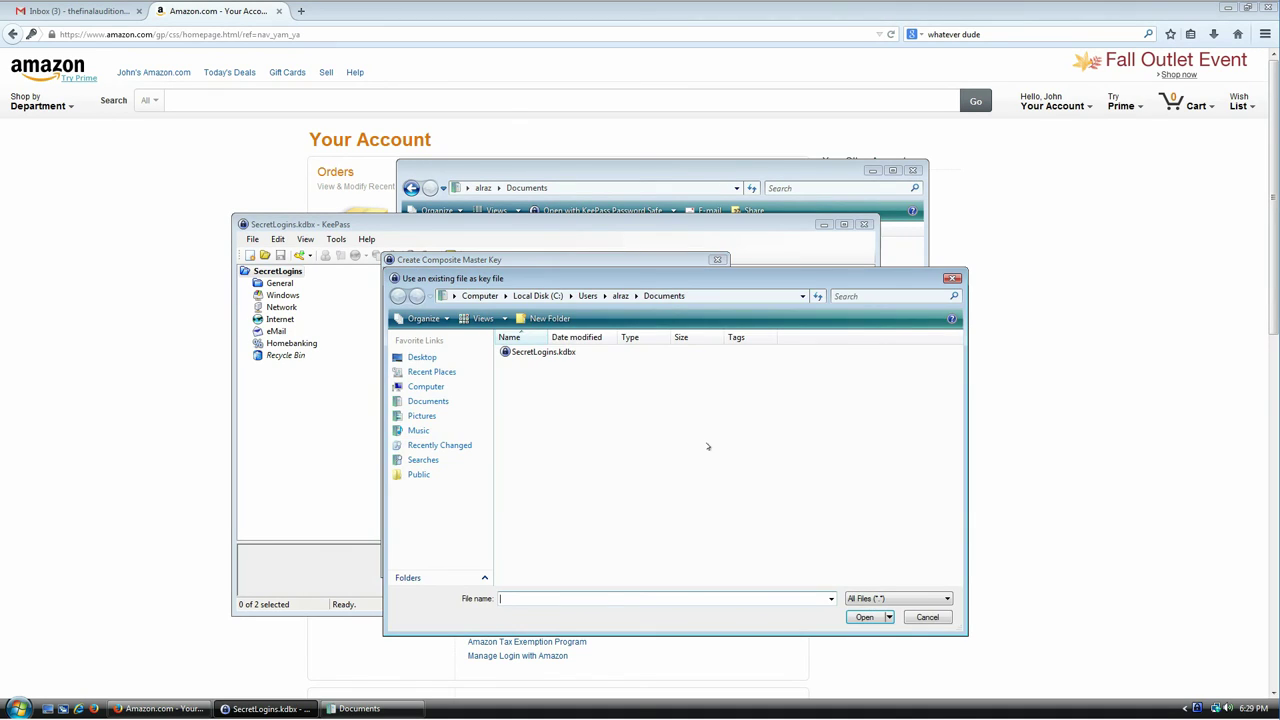
click(430, 430)
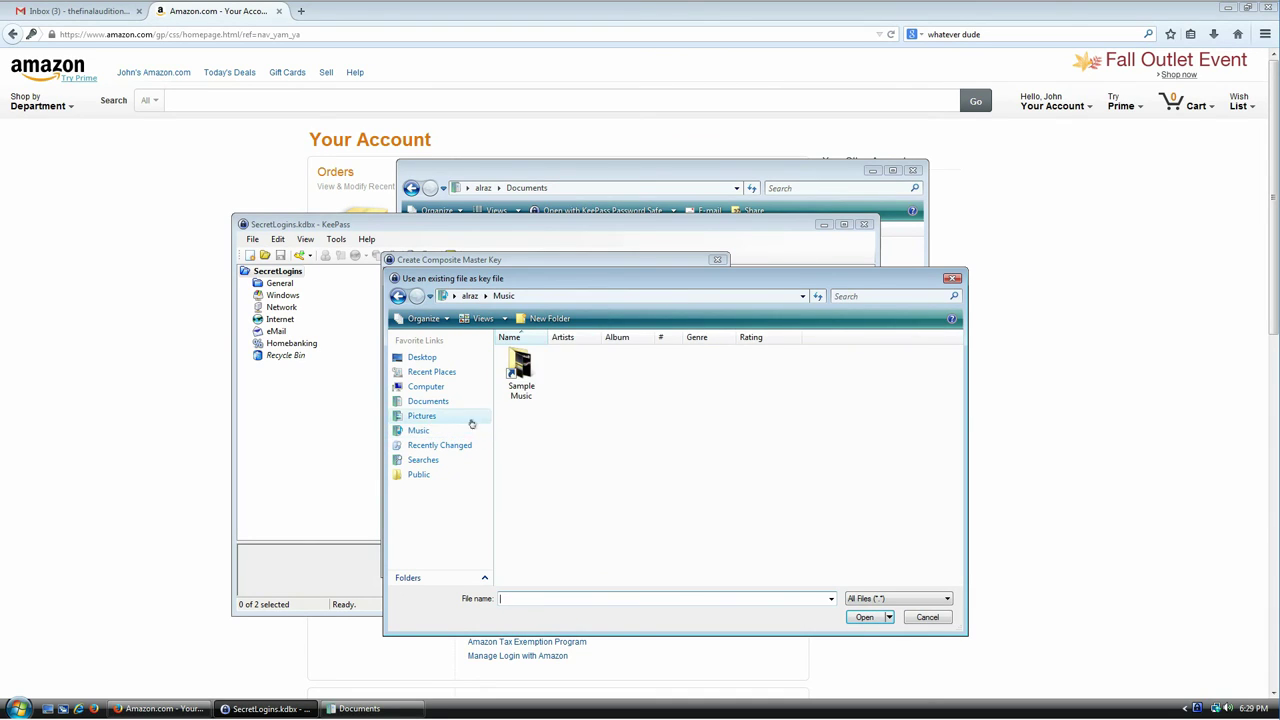
double_click(521, 378)
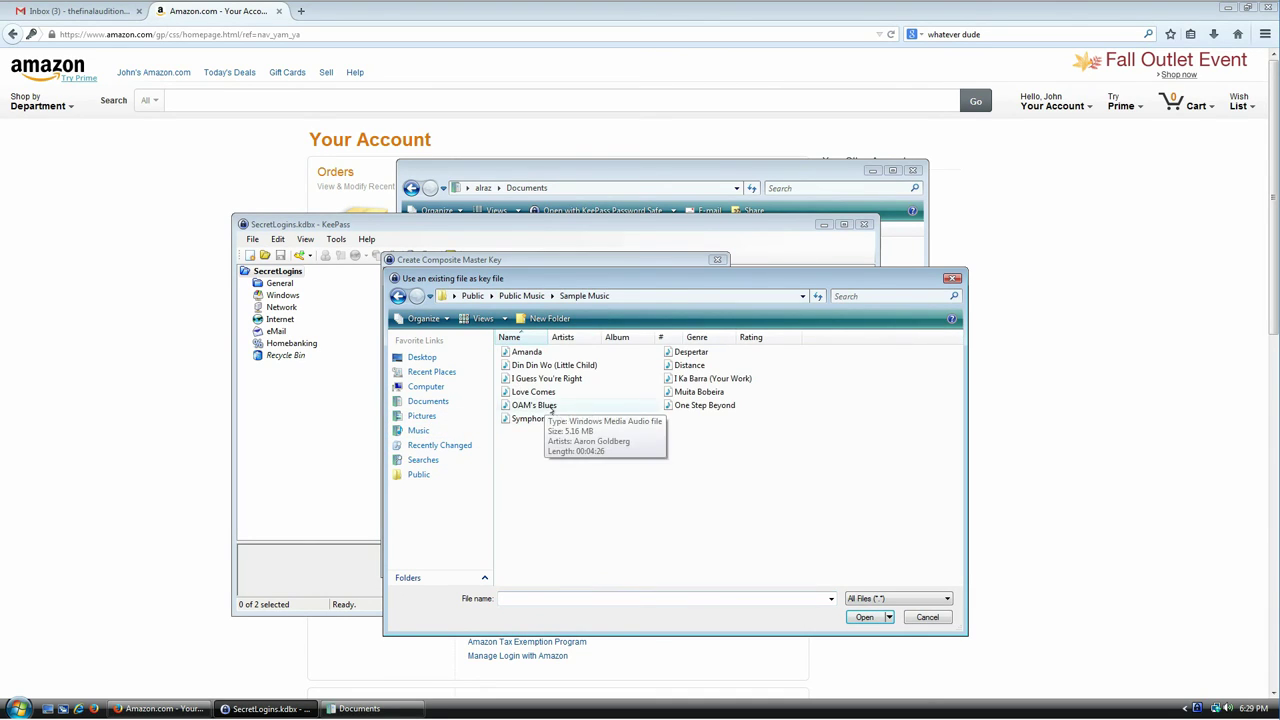
click(549, 393)
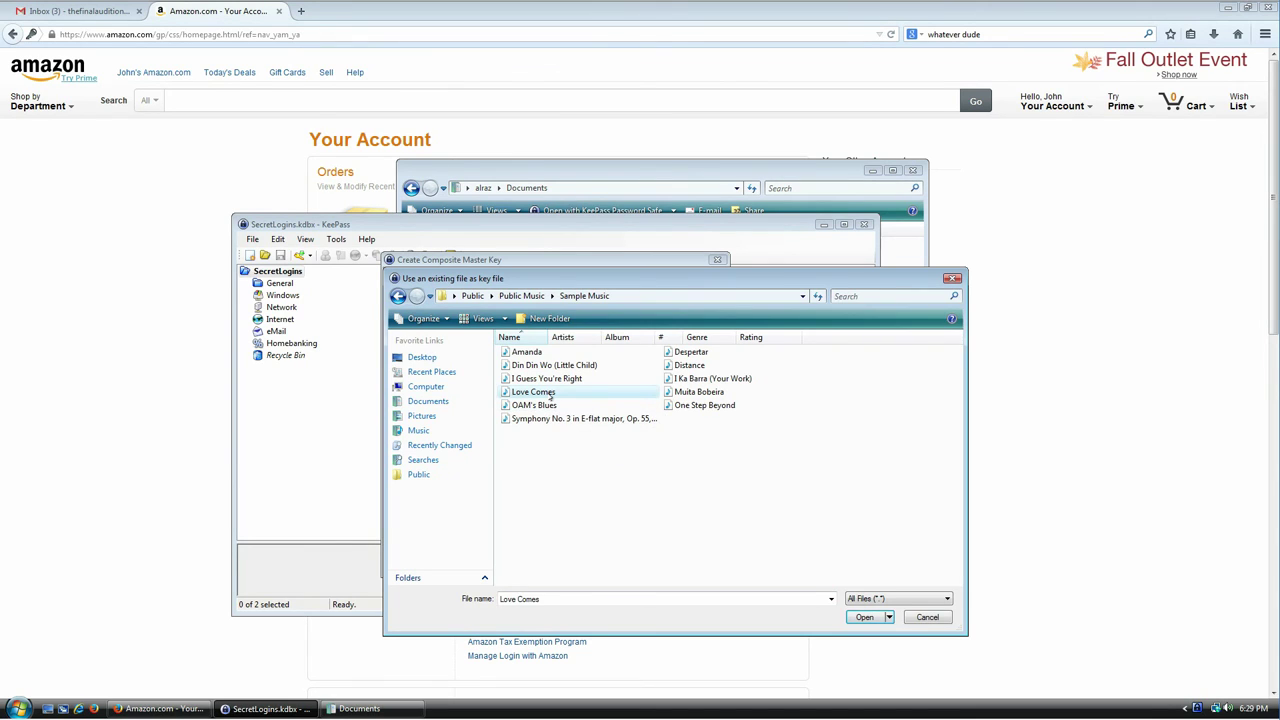
double_click(549, 393)
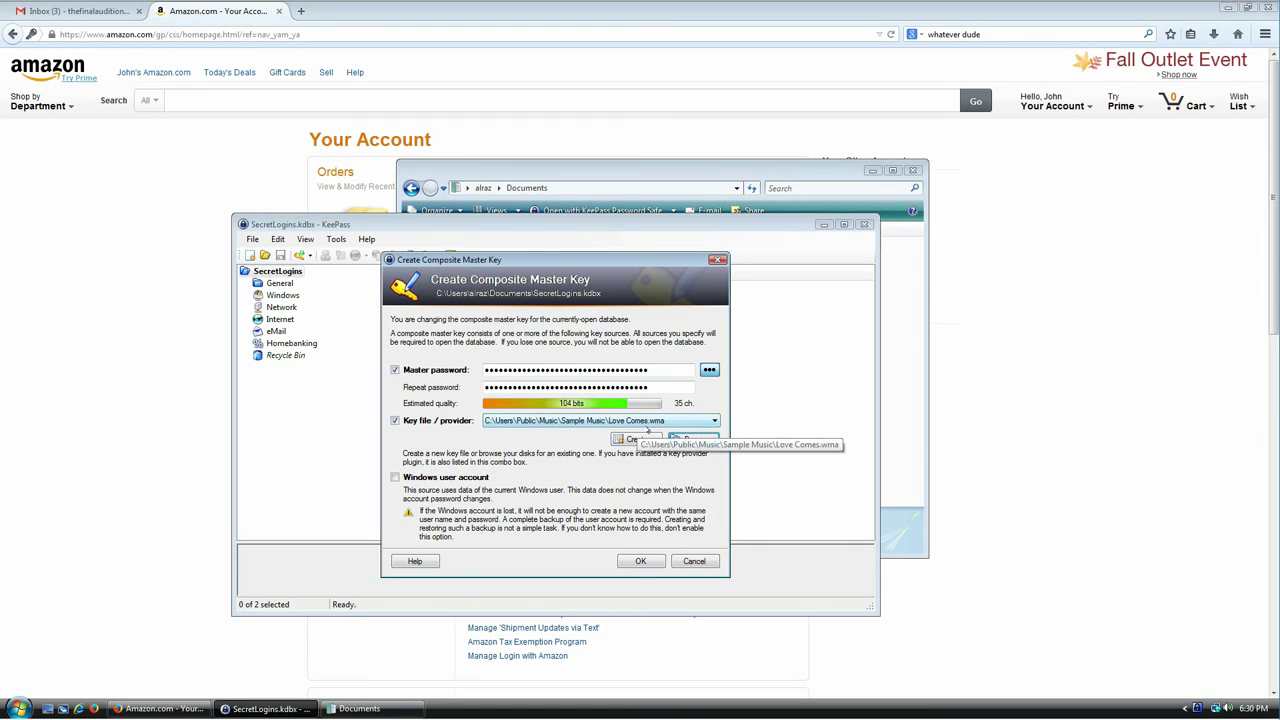
- Review the password and key file fields, then cancel the Create Composite Master Key dialog
click(670, 371)
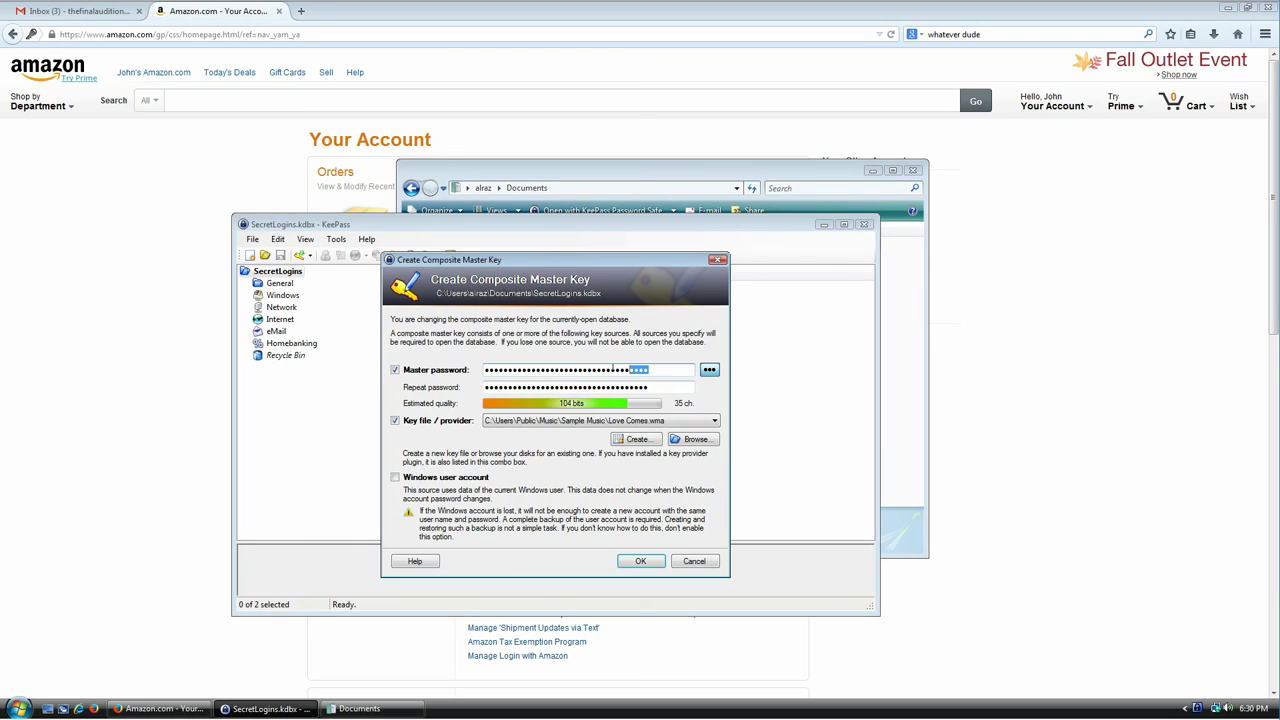
drag(650, 370, 455, 370)
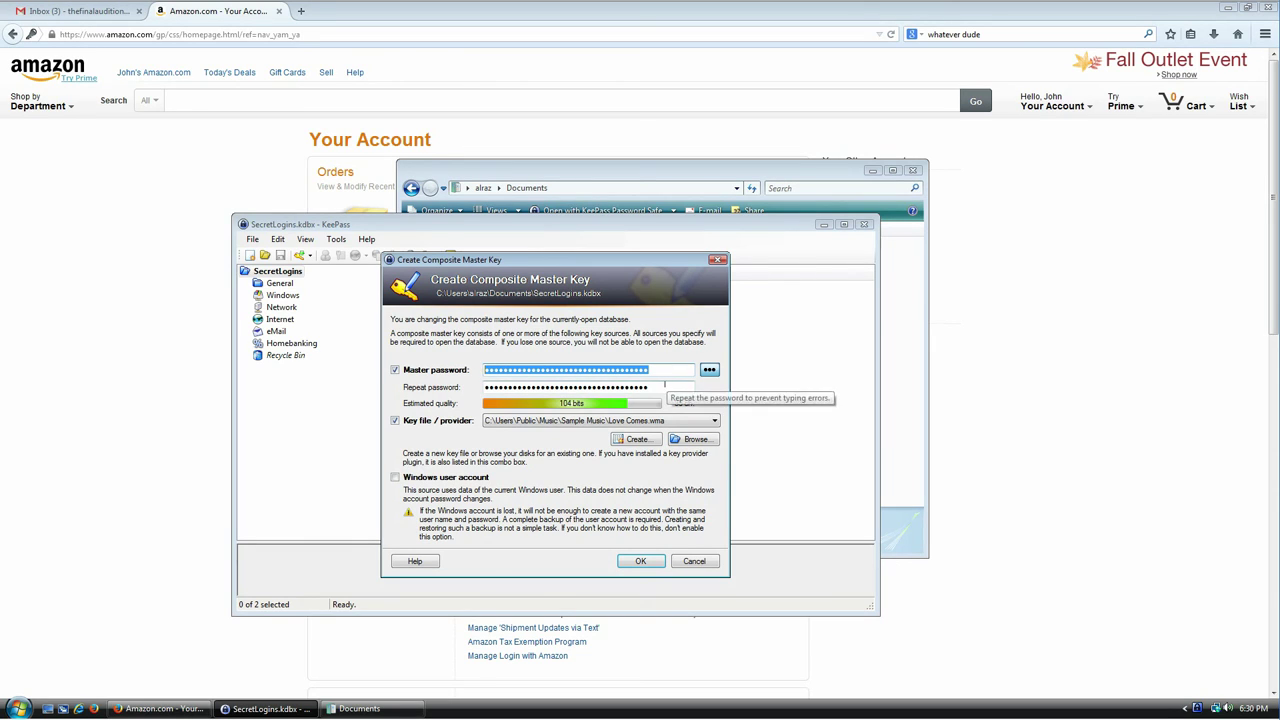
click(665, 387)
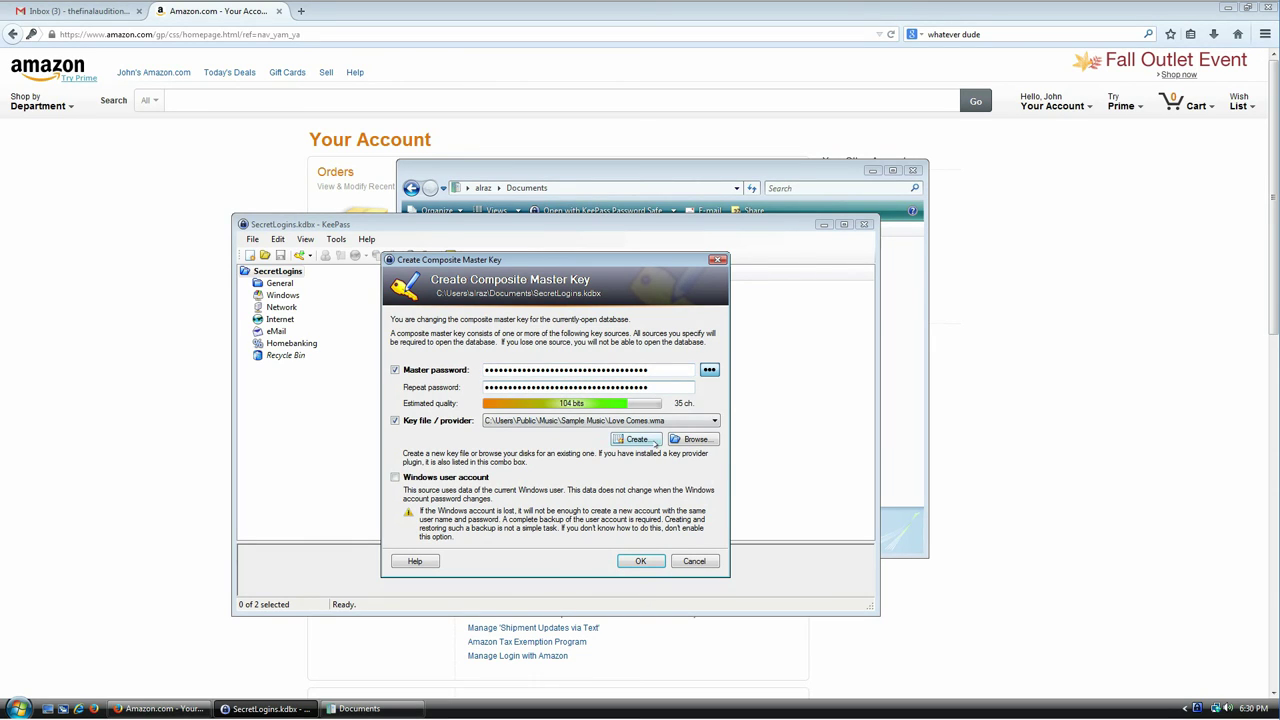
click(929, 433)
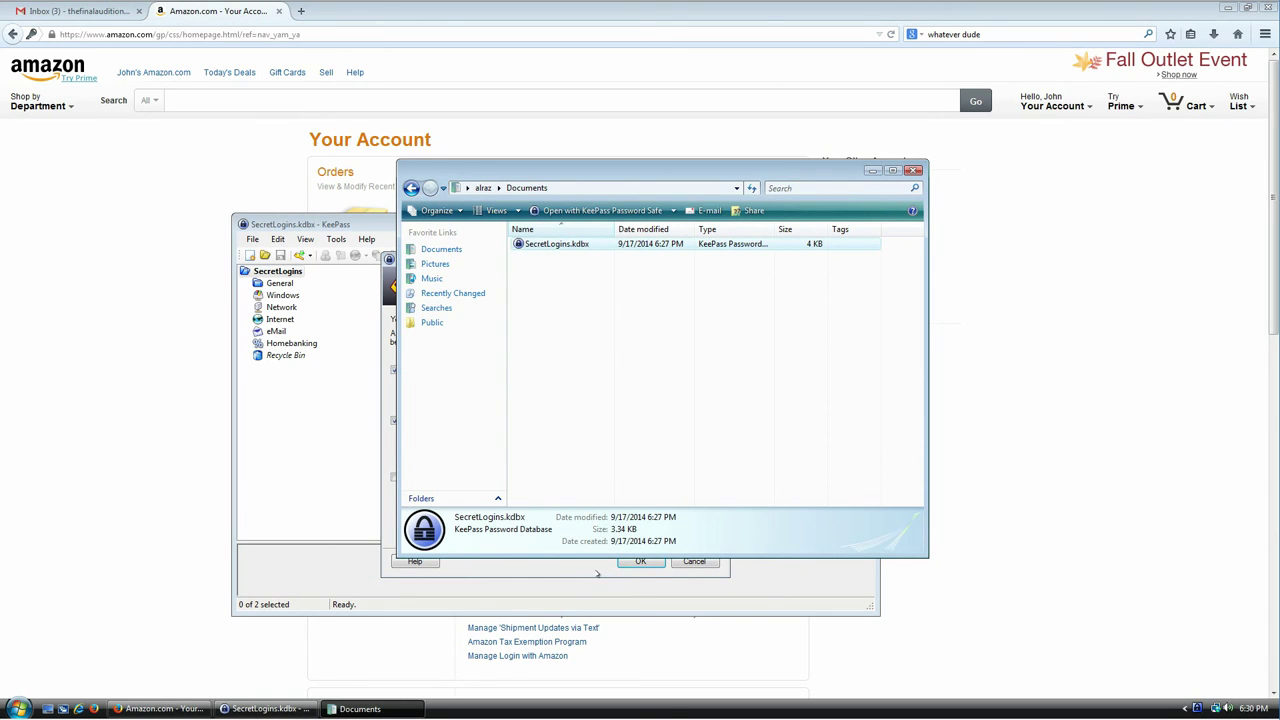
click(597, 573)
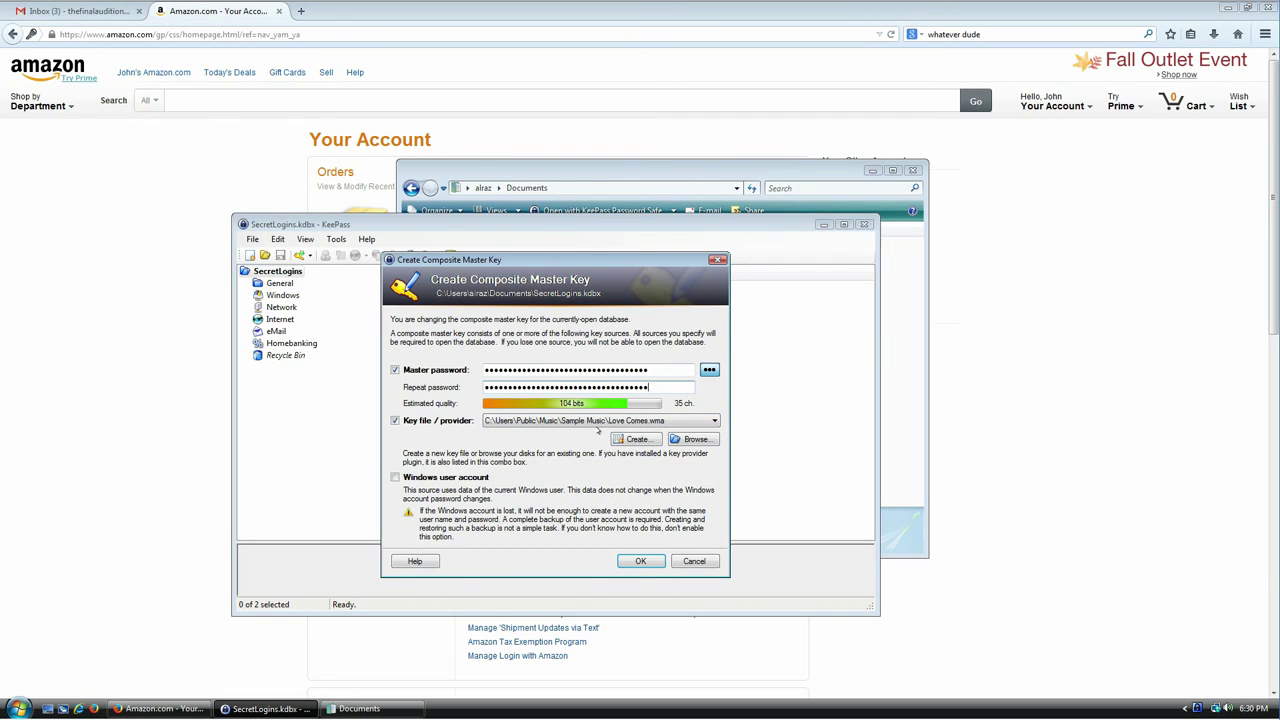
click(598, 421)
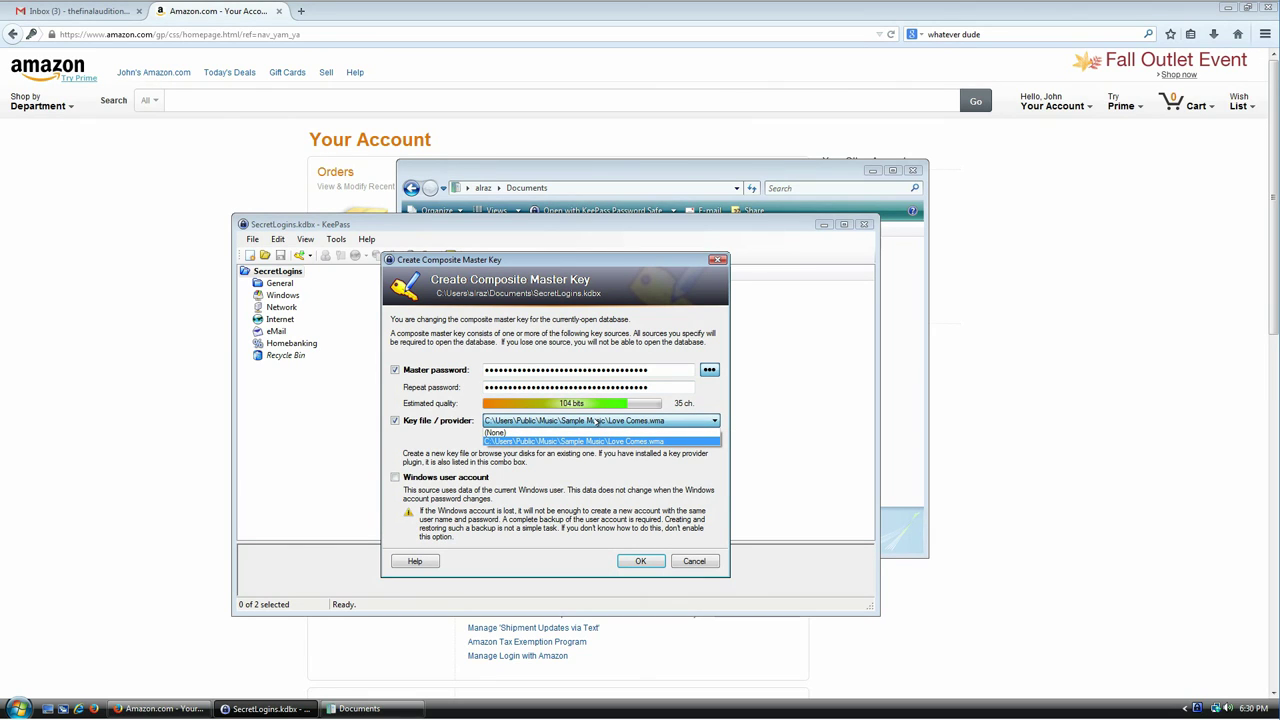
click(597, 423)
click(914, 331)
click(587, 307)
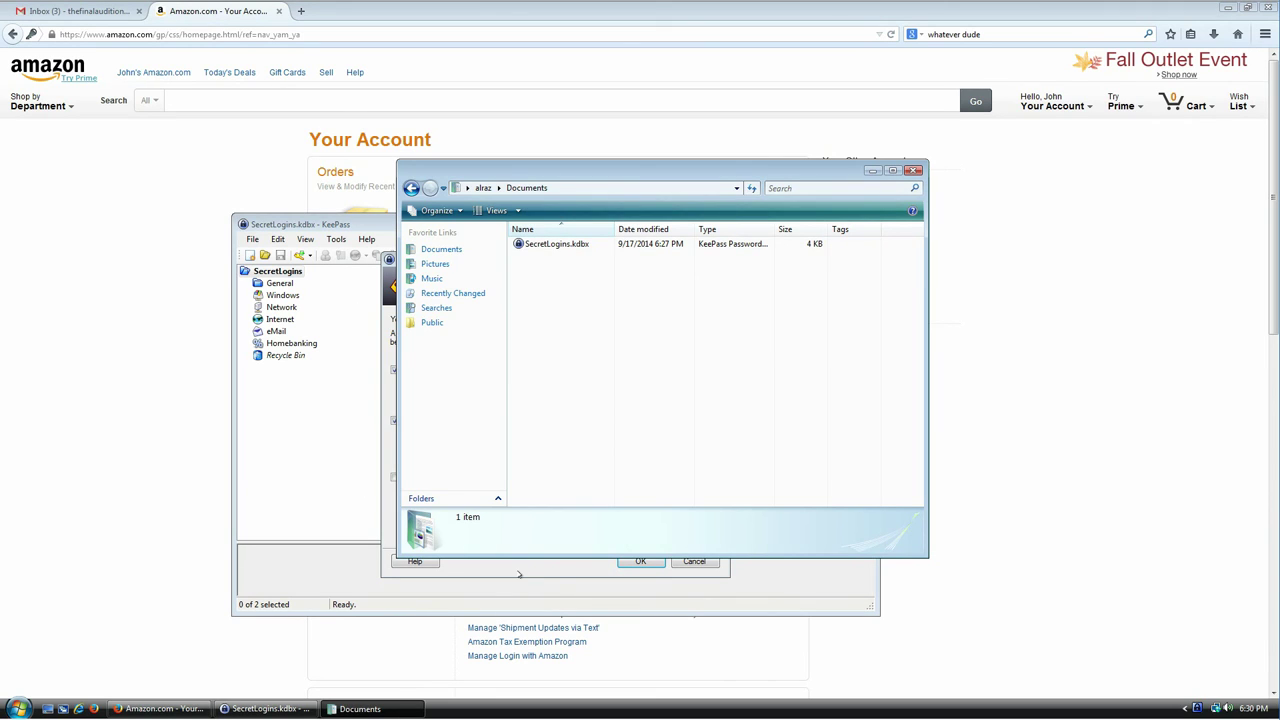
click(519, 574)
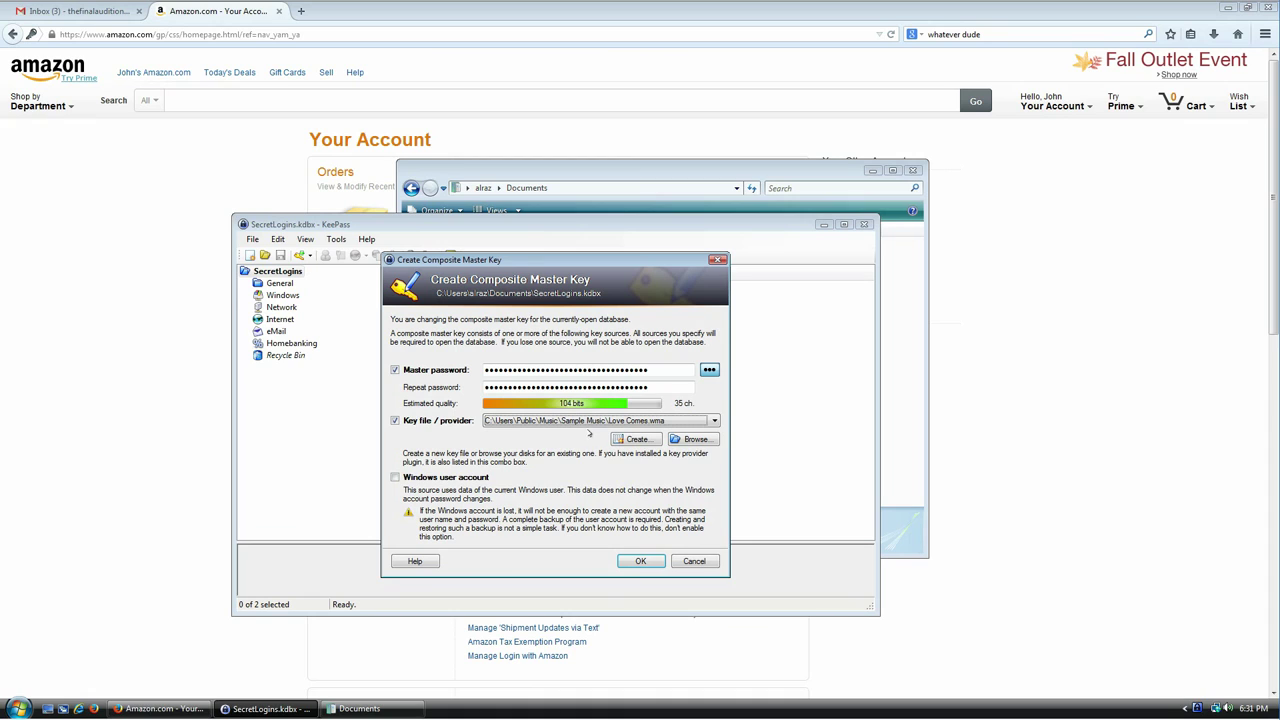
click(900, 305)
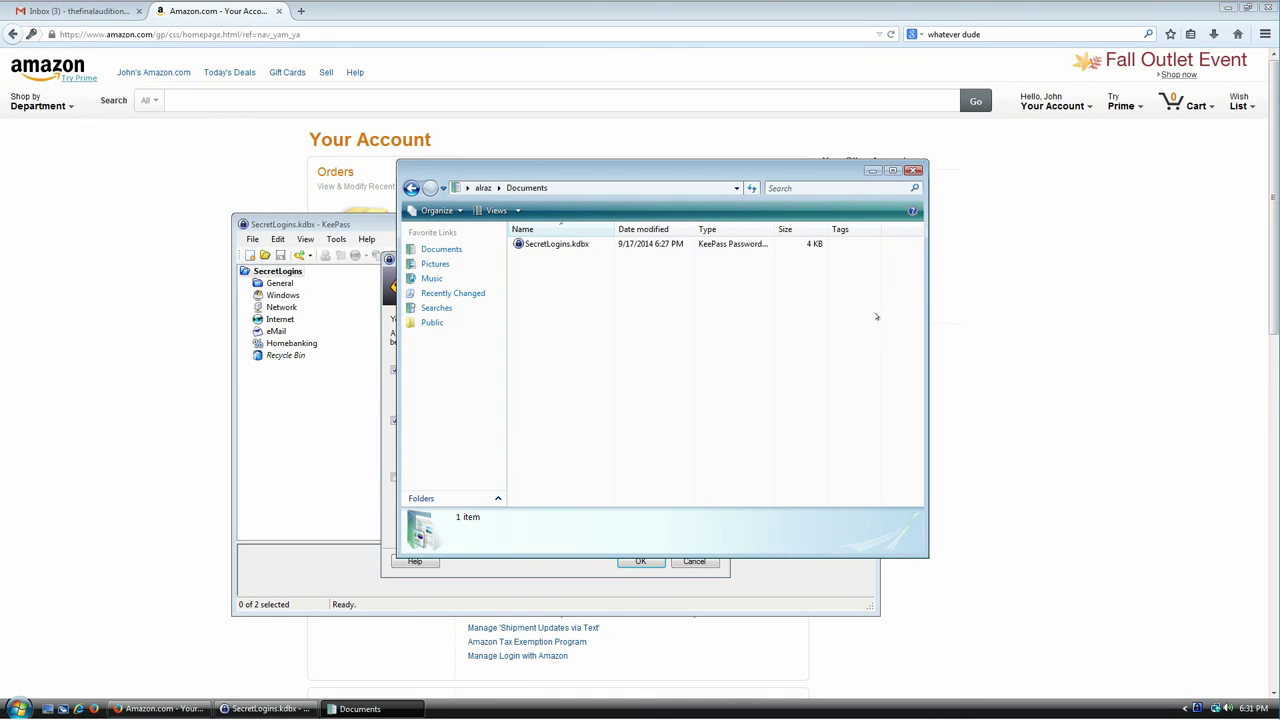
click(694, 563)
- Launch Notepad from Start search and type "this is my key file"
click(380, 708)
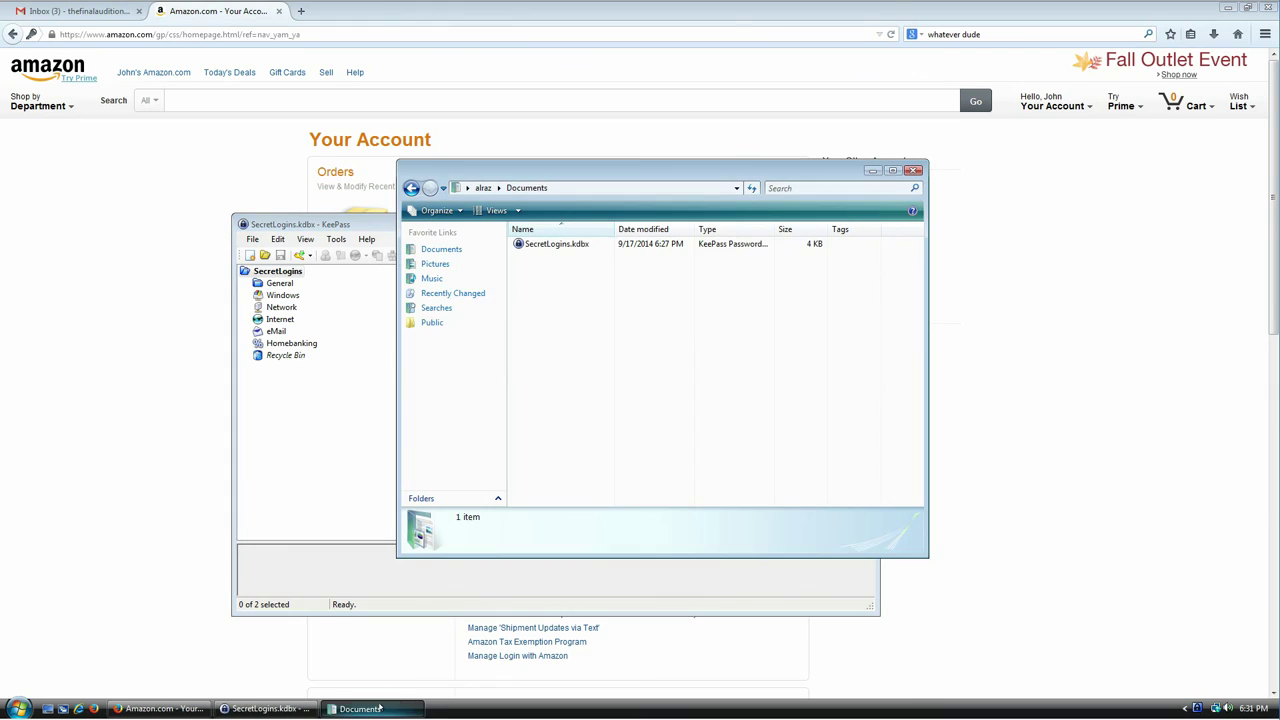
key(super)
text(notepad)
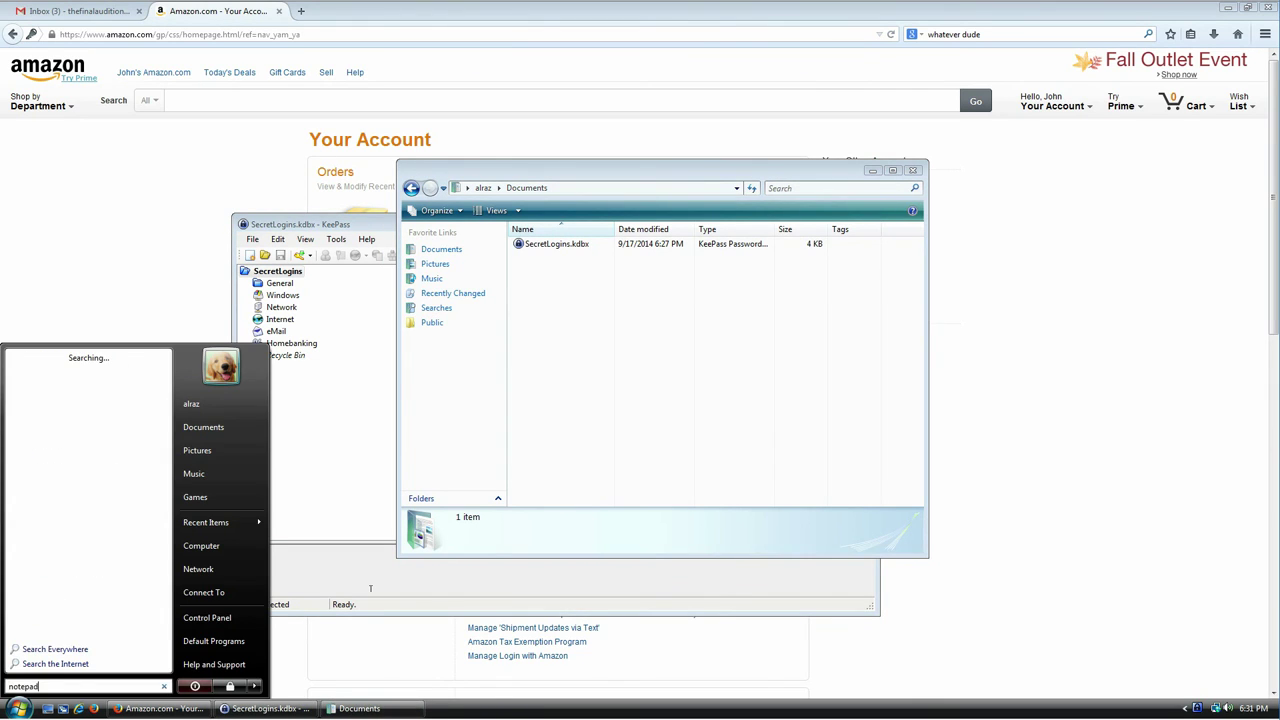
key(Return)
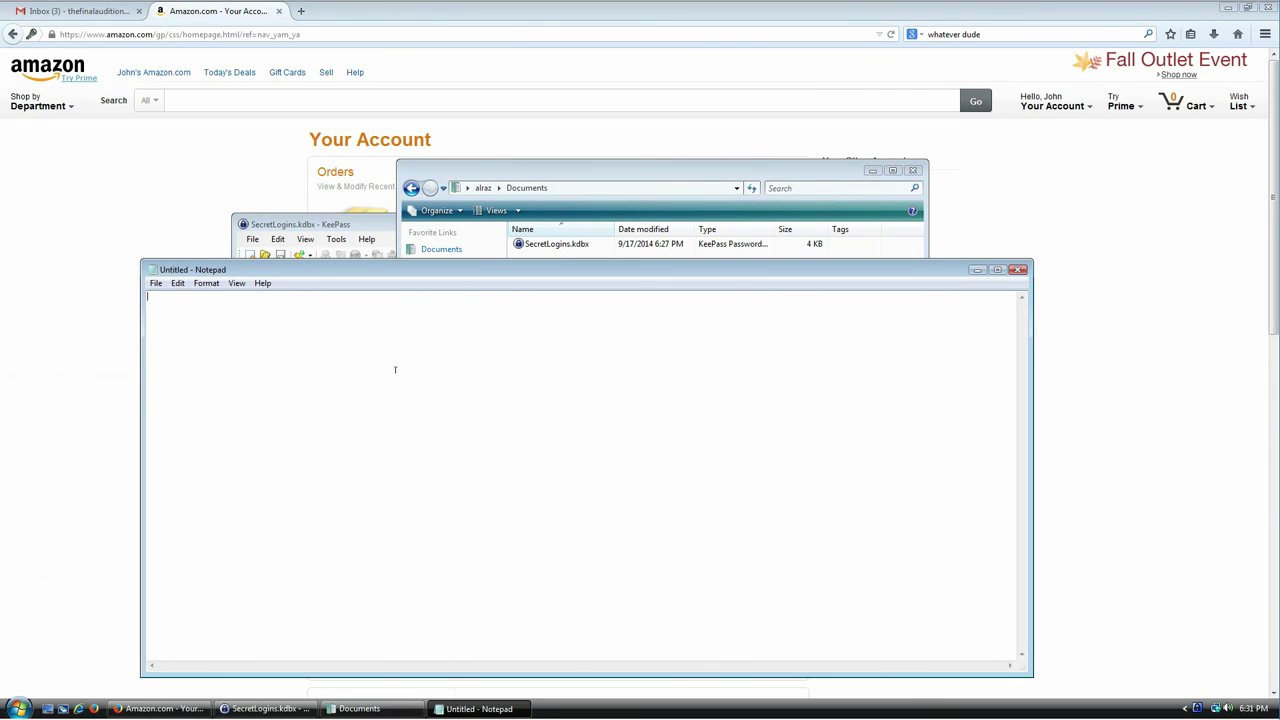
text(this is my key file)
- Save the text as file 1 in the Documents folder
key(ctrl+s)
text(1)
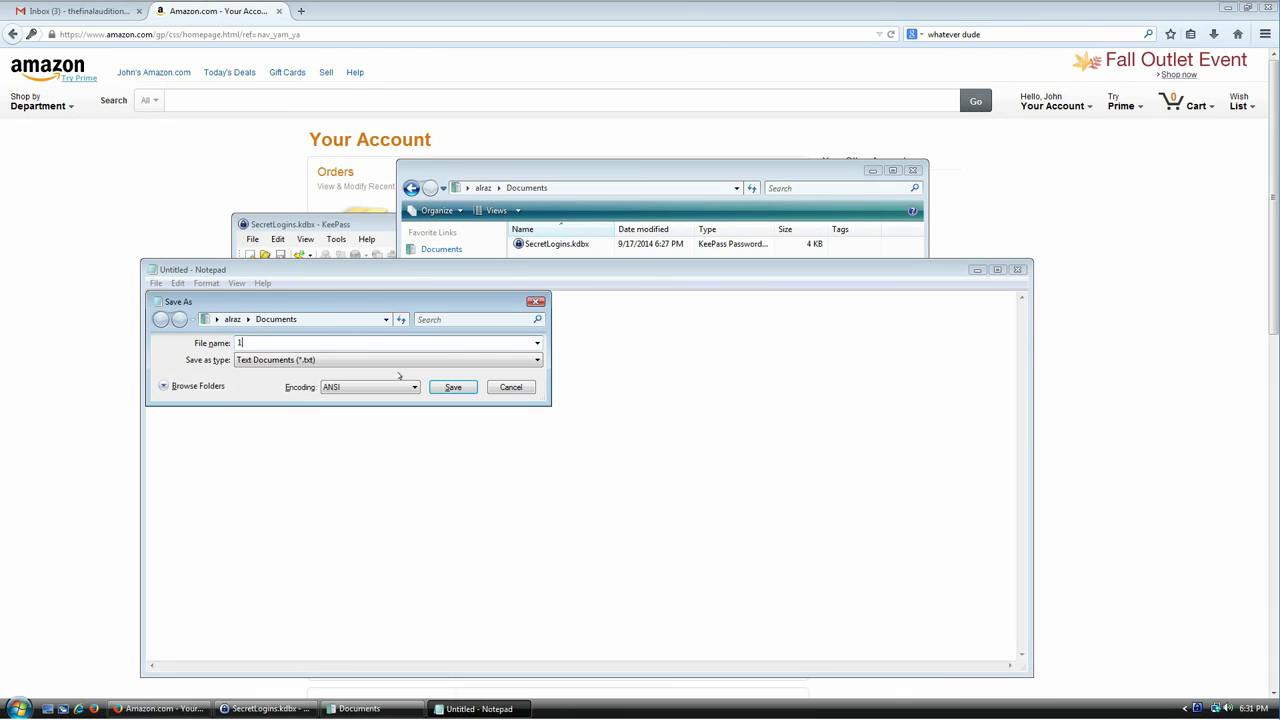
key(Return)
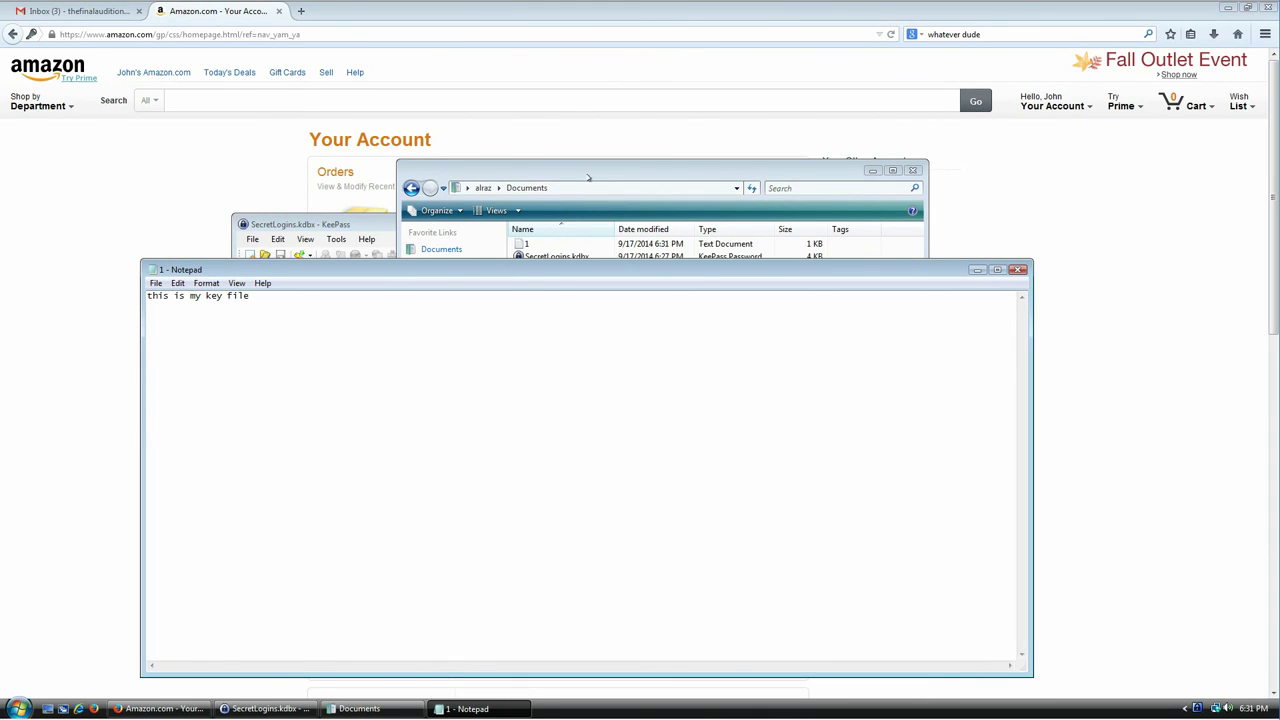
drag(640, 170, 742, 93)
- Start changing SecretLogins' master key and enter a new 6-character password twice
click(406, 226)
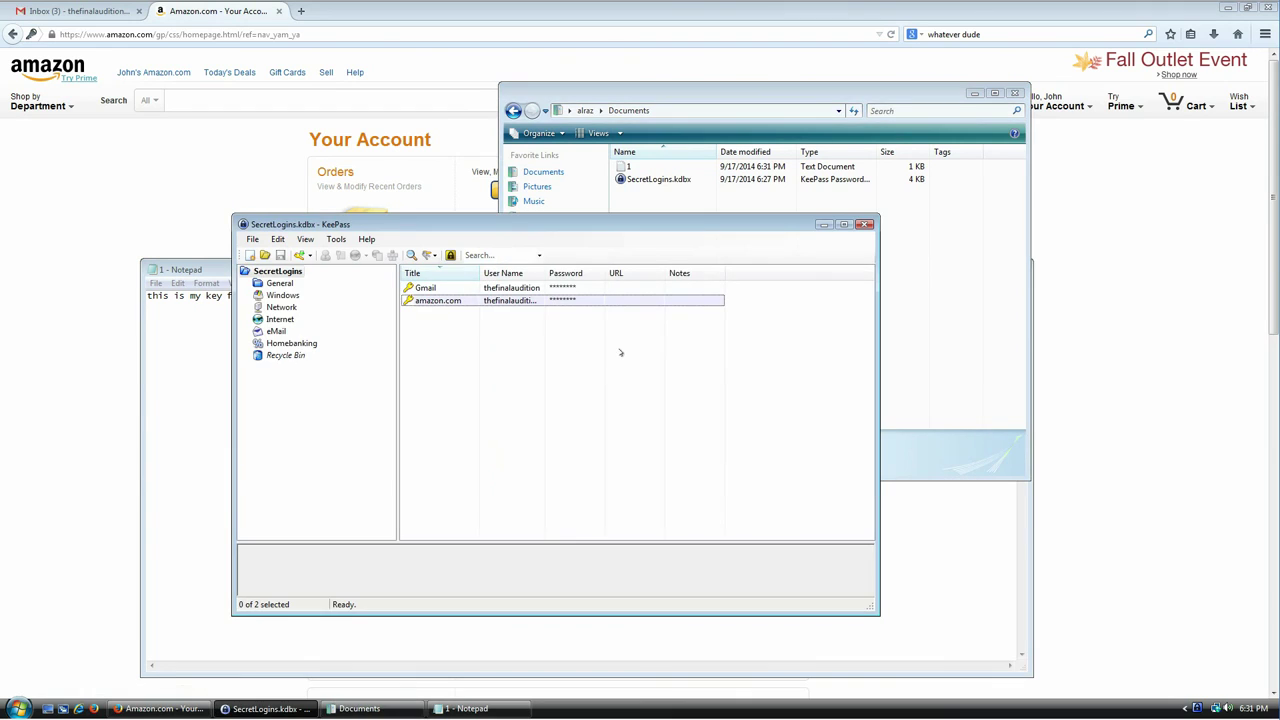
click(253, 240)
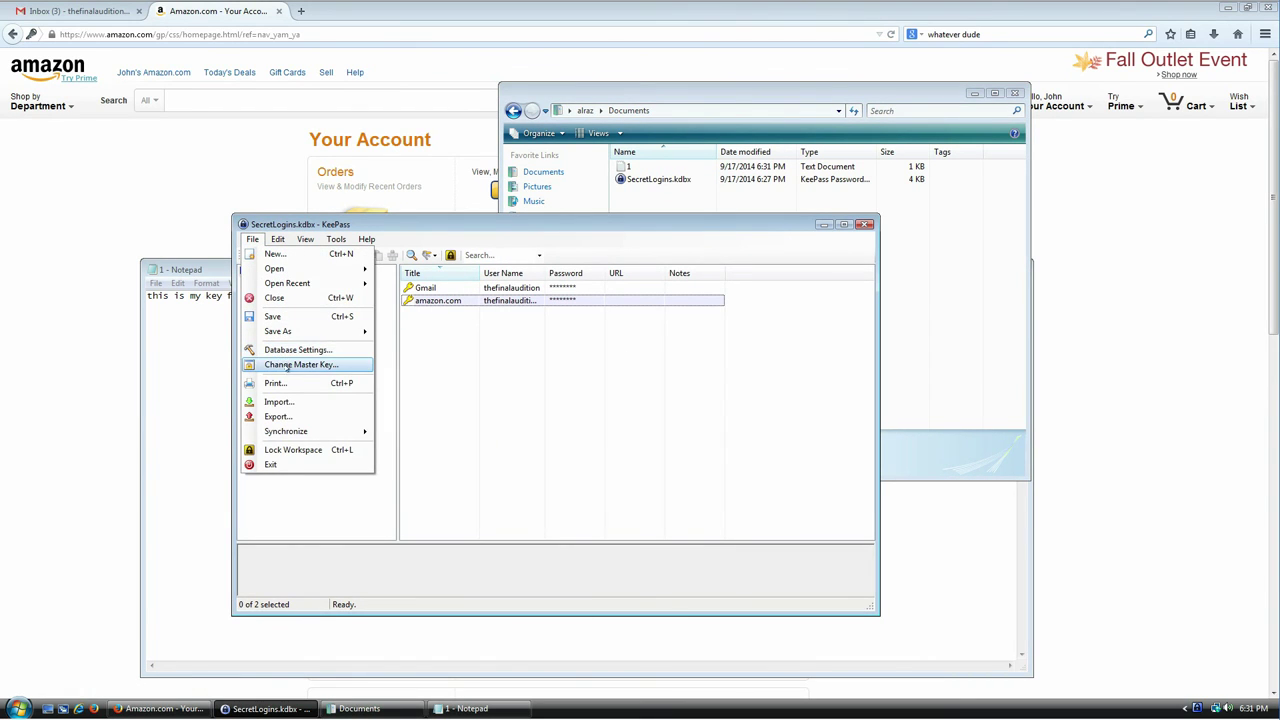
click(288, 366)
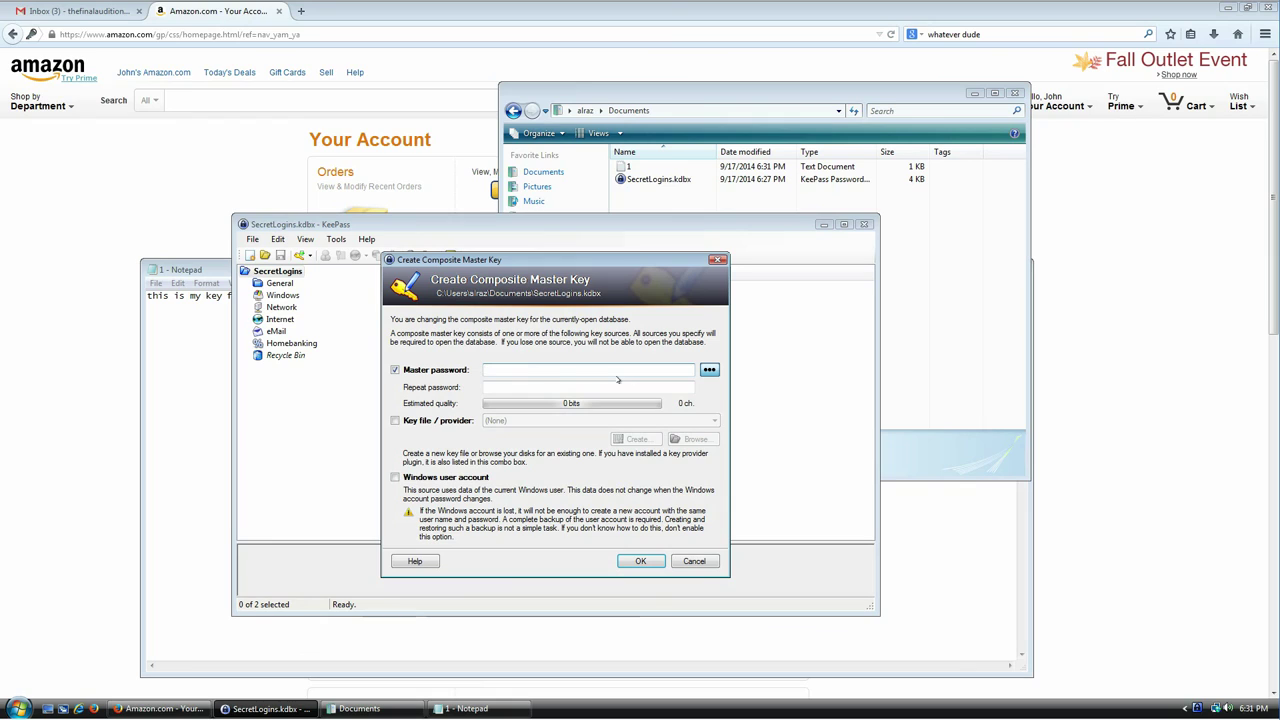
text(••••••)
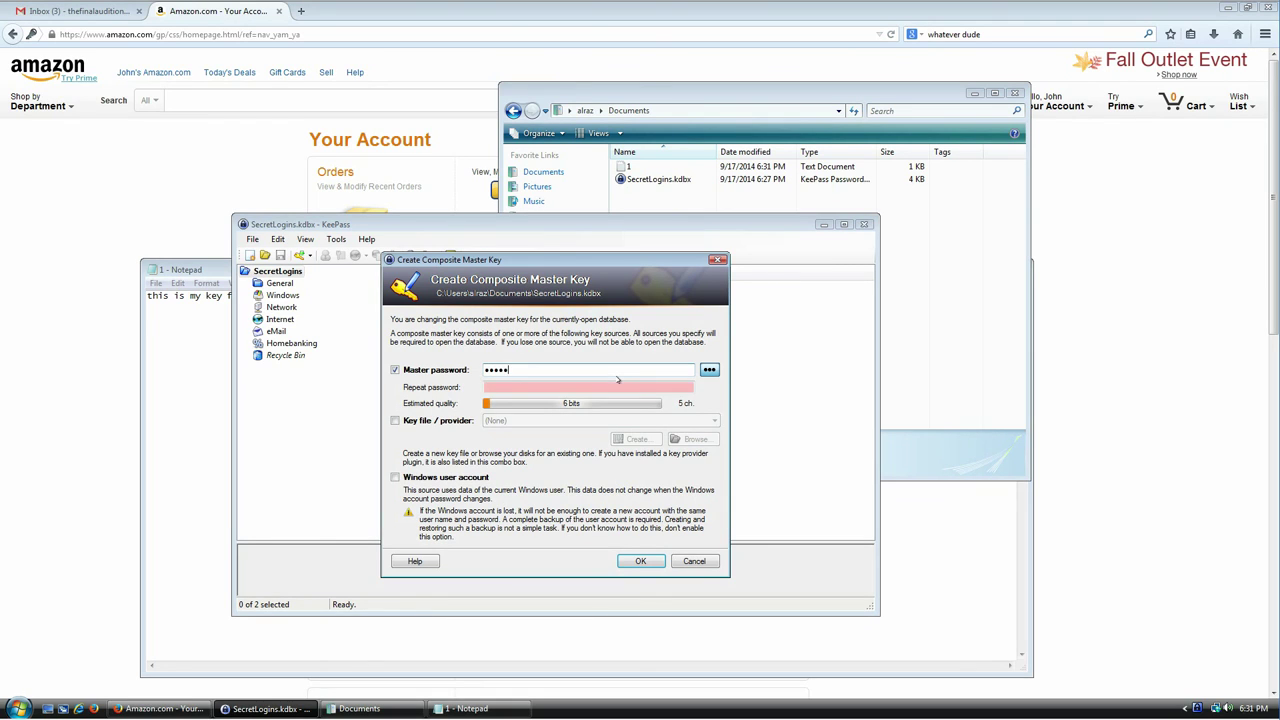
key(Tab)
text(••••••)
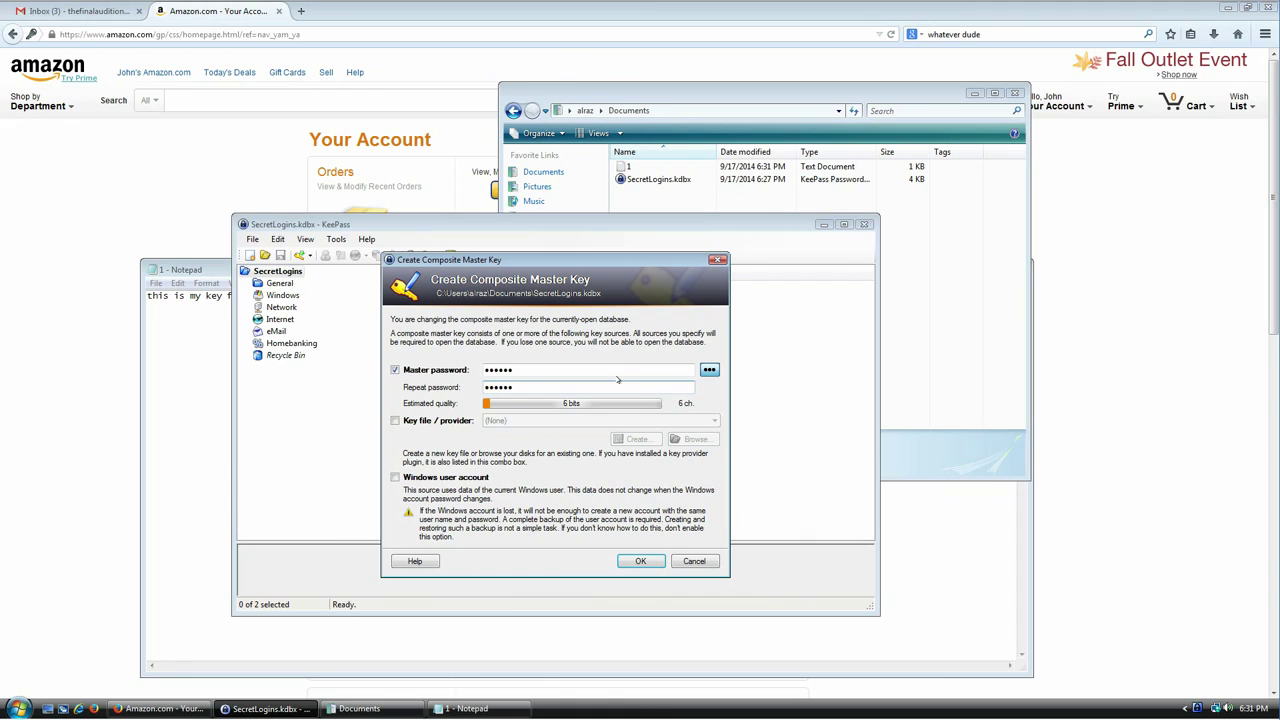
- Add Documents\1.txt as the key file and confirm the new composite master key
click(423, 421)
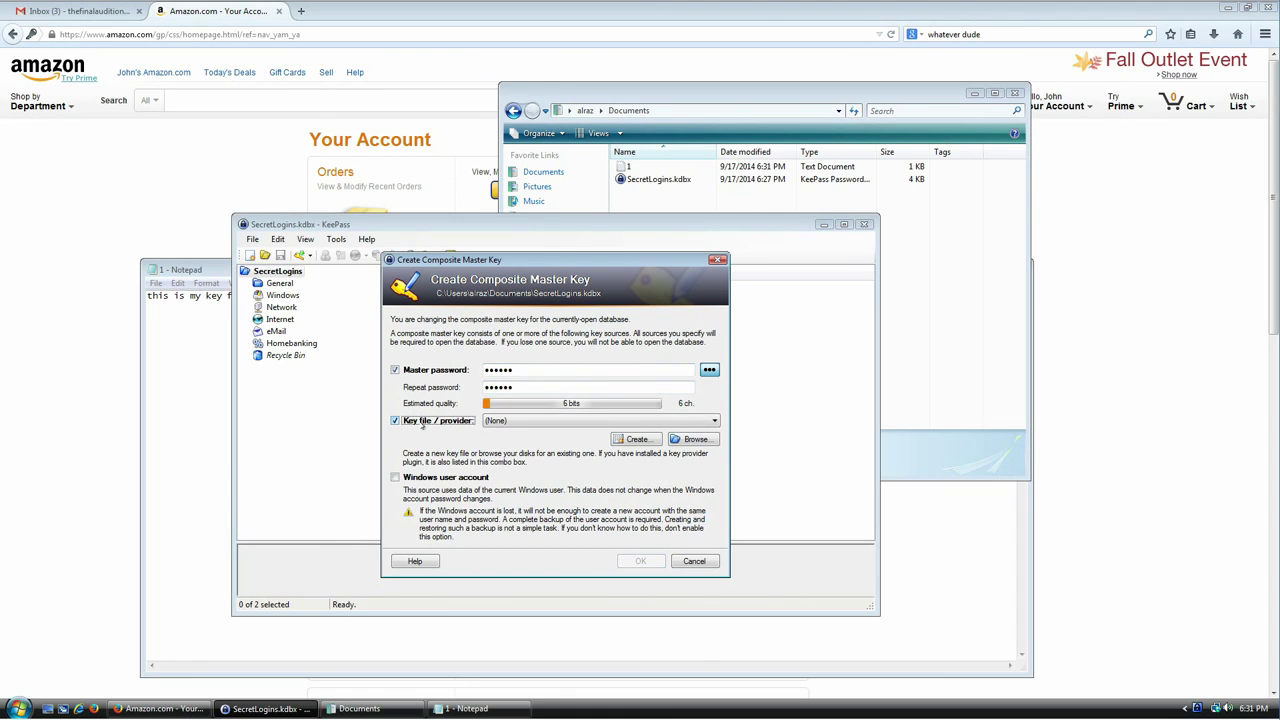
click(682, 440)
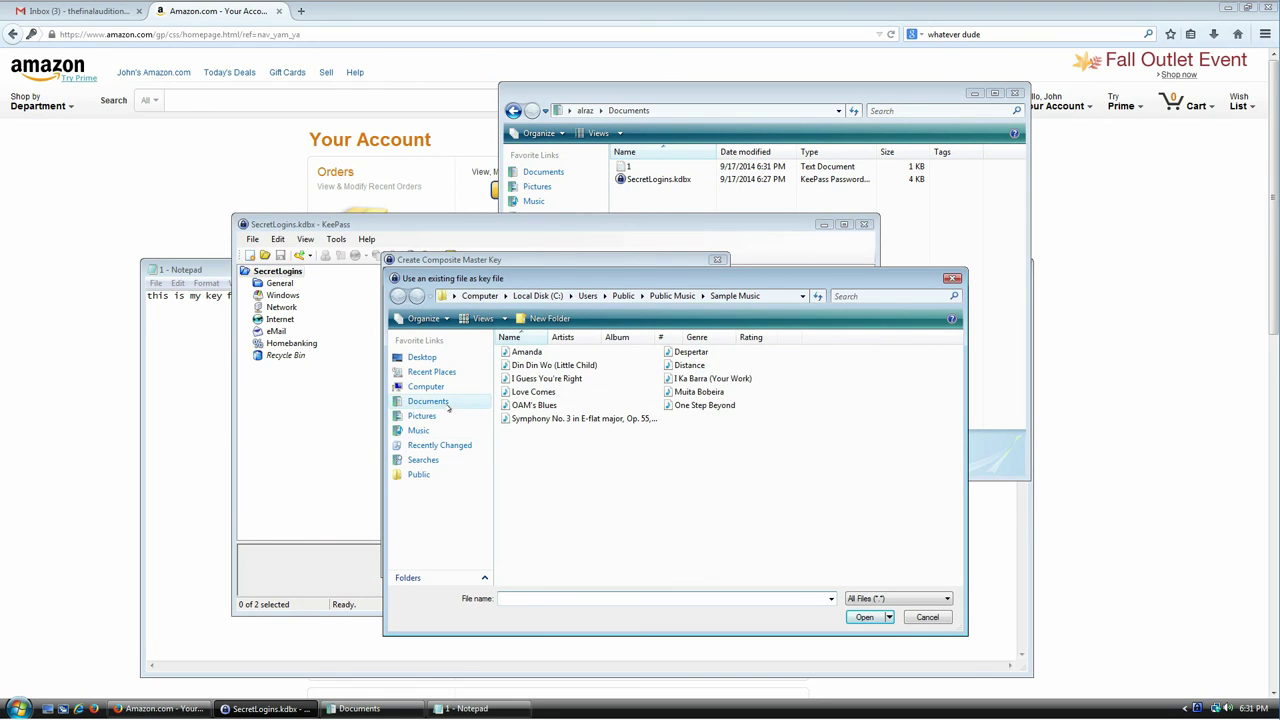
click(426, 401)
double_click(507, 352)
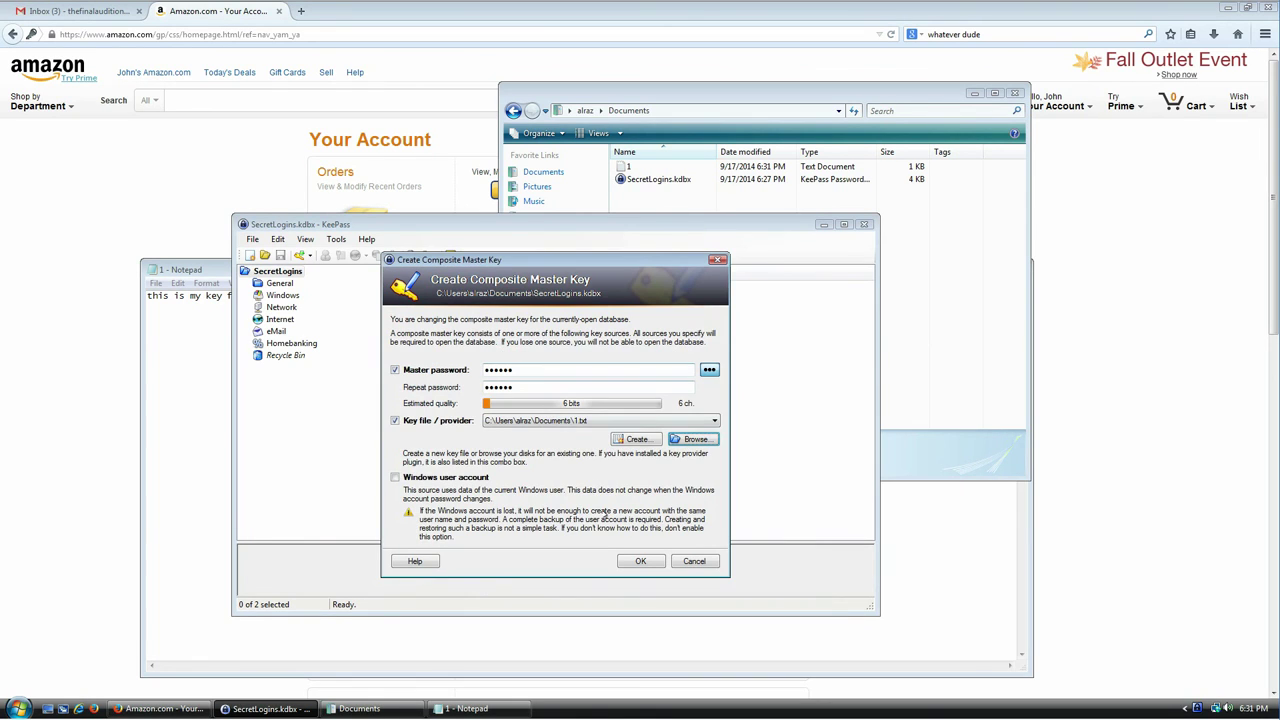
click(632, 561)
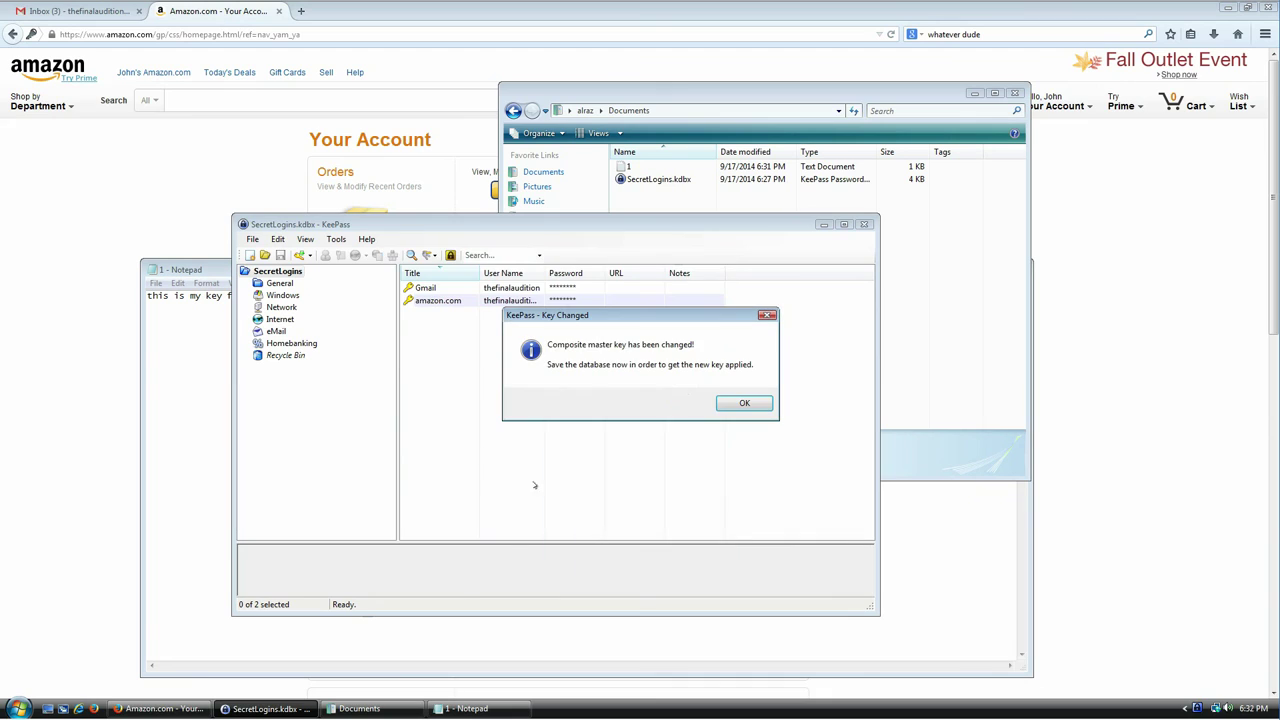
click(757, 400)
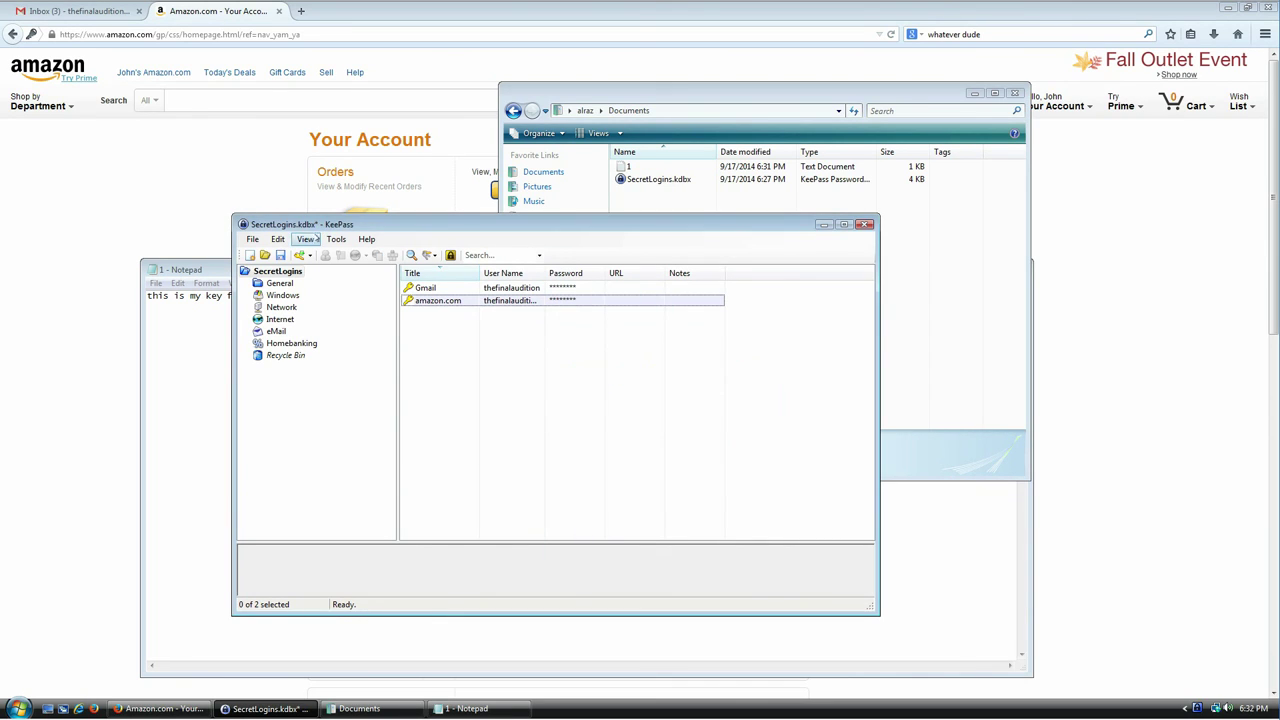
- Save SecretLogins with the new master key and close the database
click(280, 255)
click(253, 240)
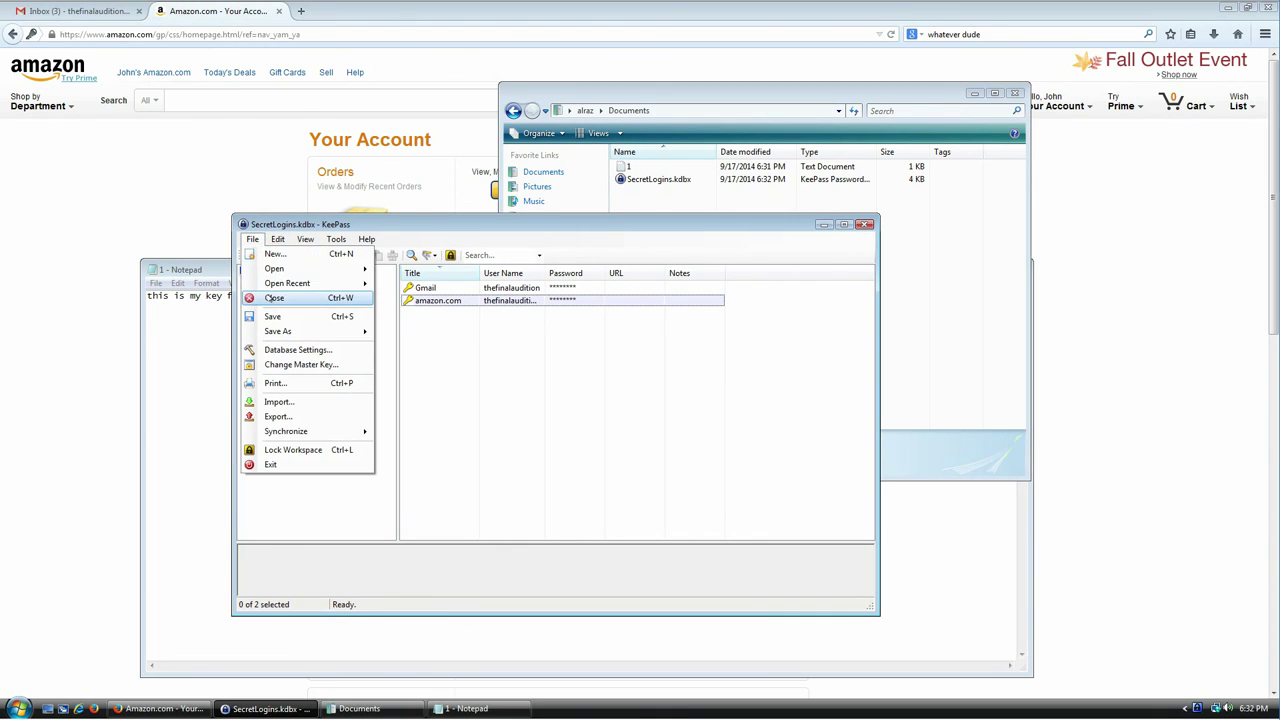
click(272, 298)
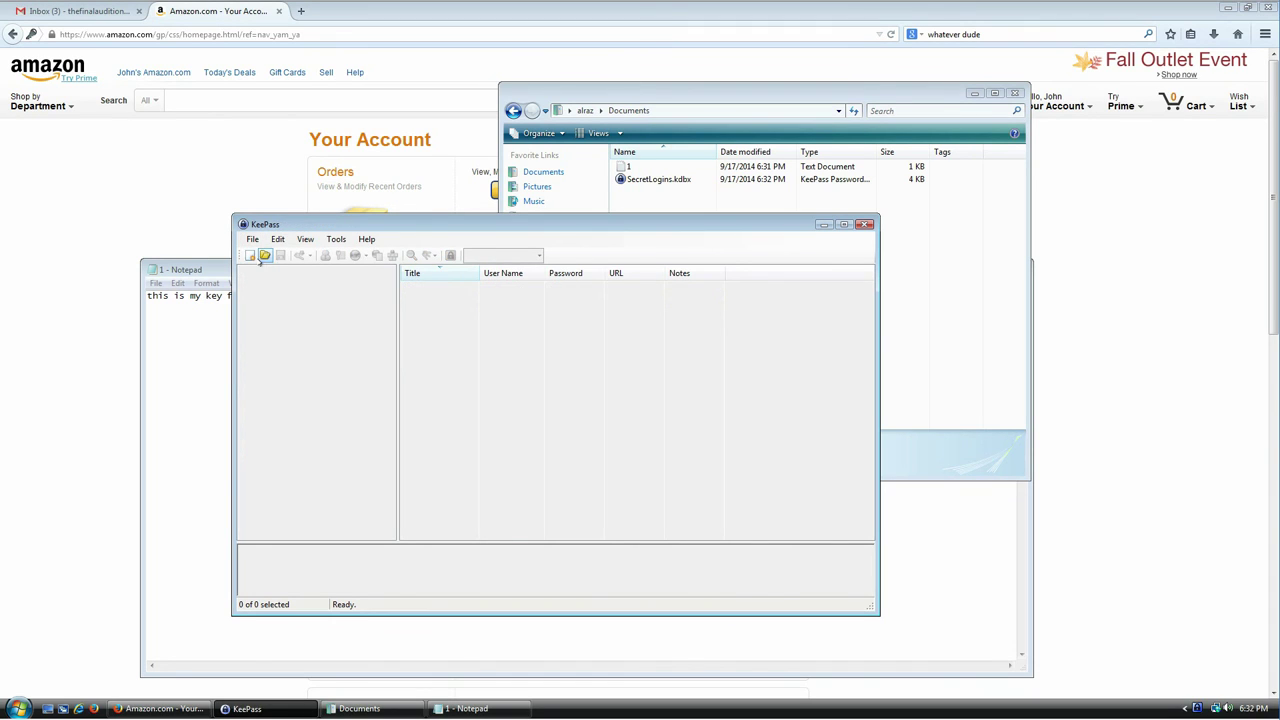
- Reopen SecretLogins.kdbx using the master password plus key file 1.txt
click(264, 255)
double_click(392, 318)
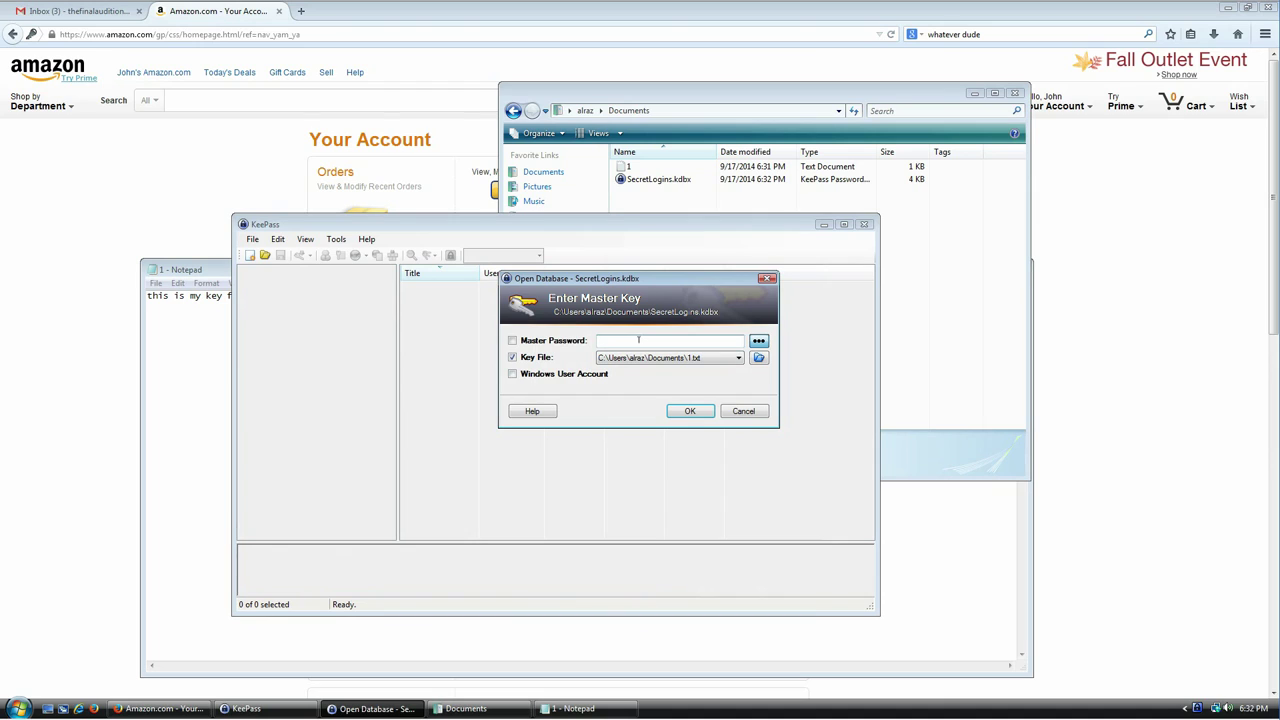
click(690, 357)
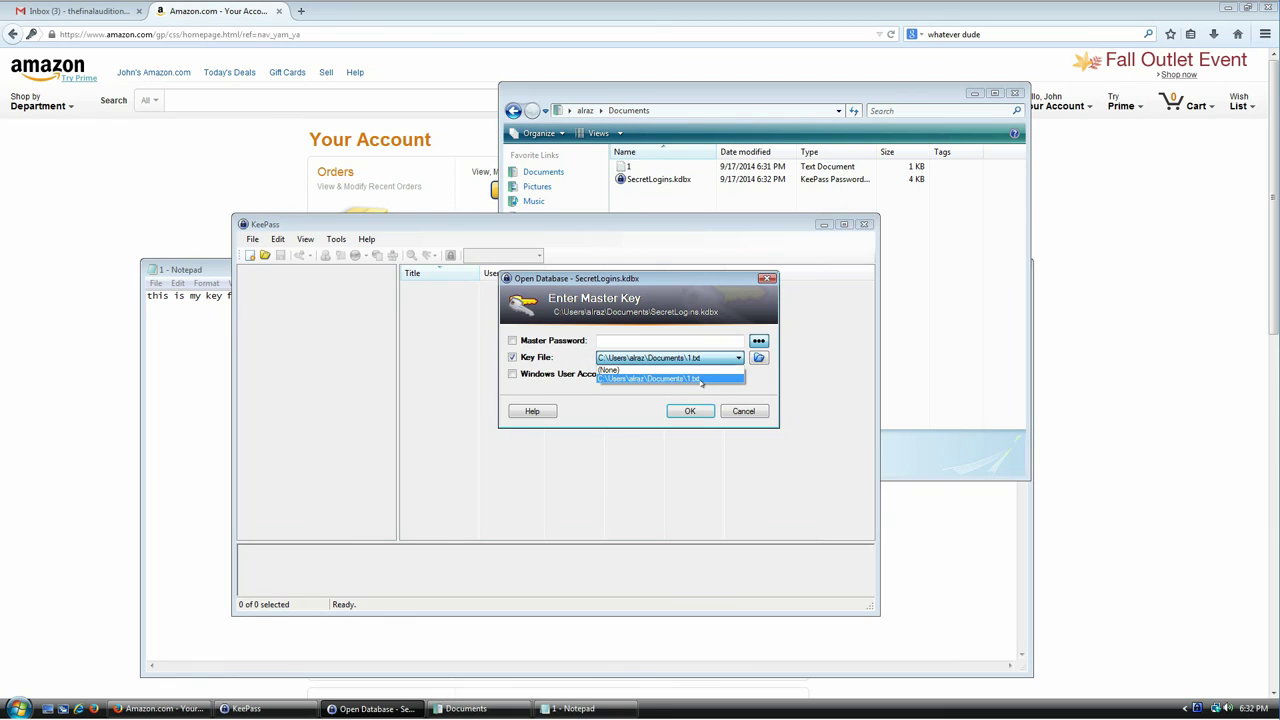
click(703, 380)
click(631, 340)
text(••••••)
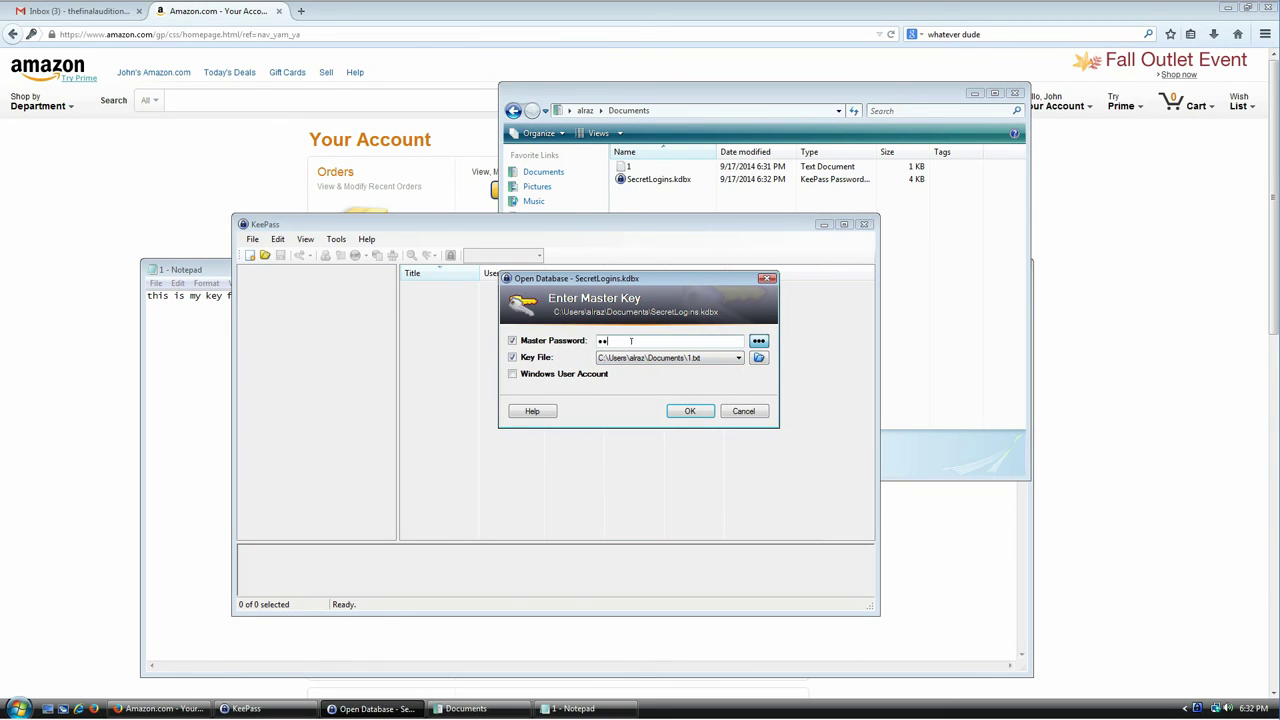
click(696, 413)
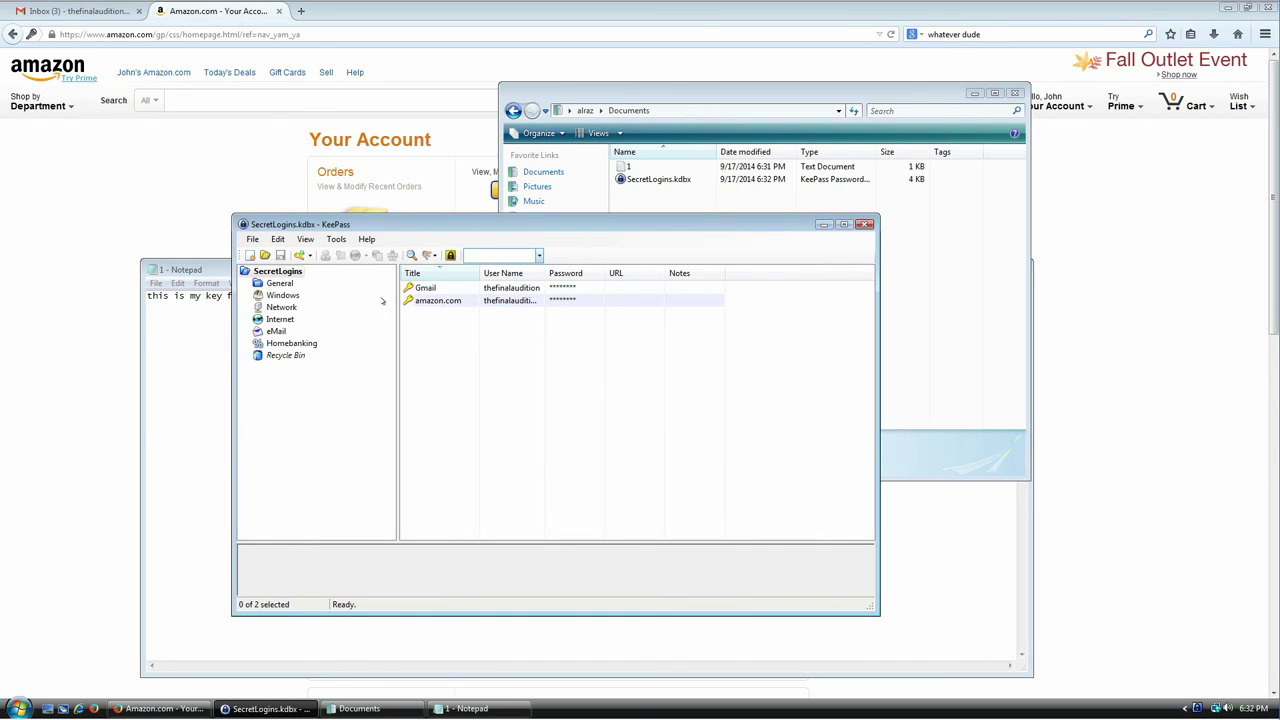
click(252, 239)
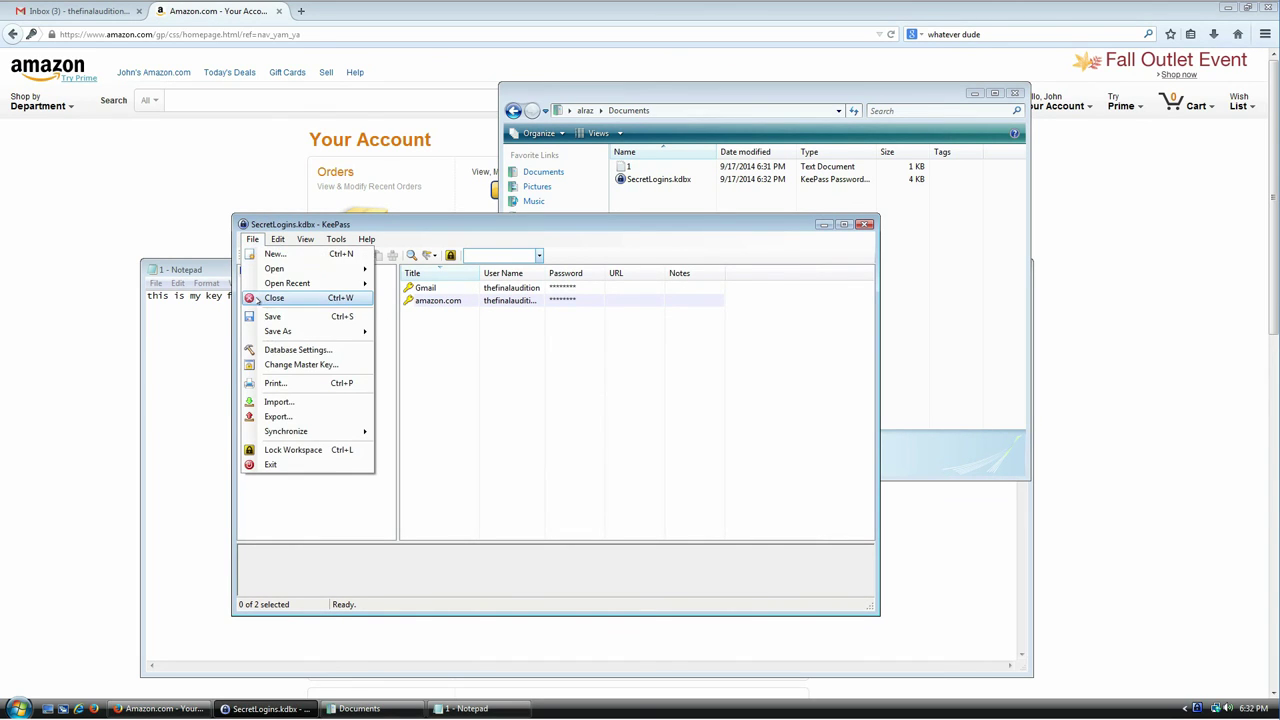
- Close SecretLogins and start reopening SecretLogins.kdbx
click(257, 296)
click(252, 239)
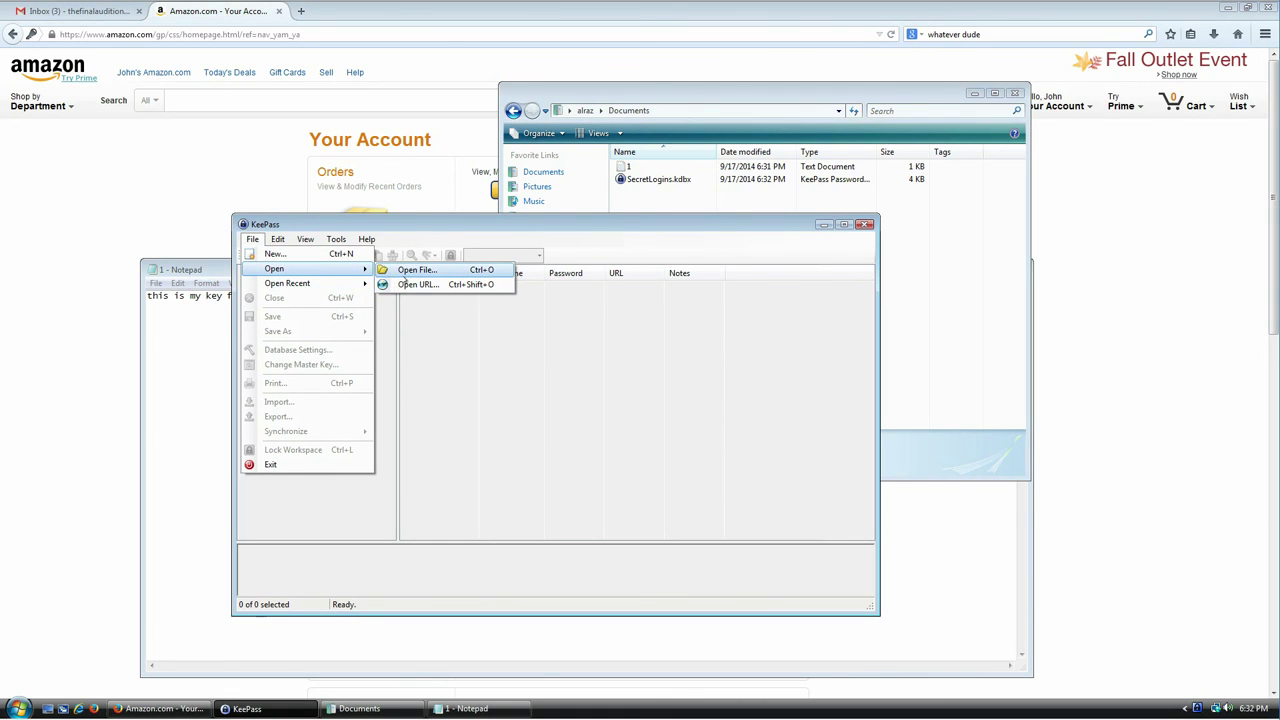
click(410, 270)
double_click(445, 316)
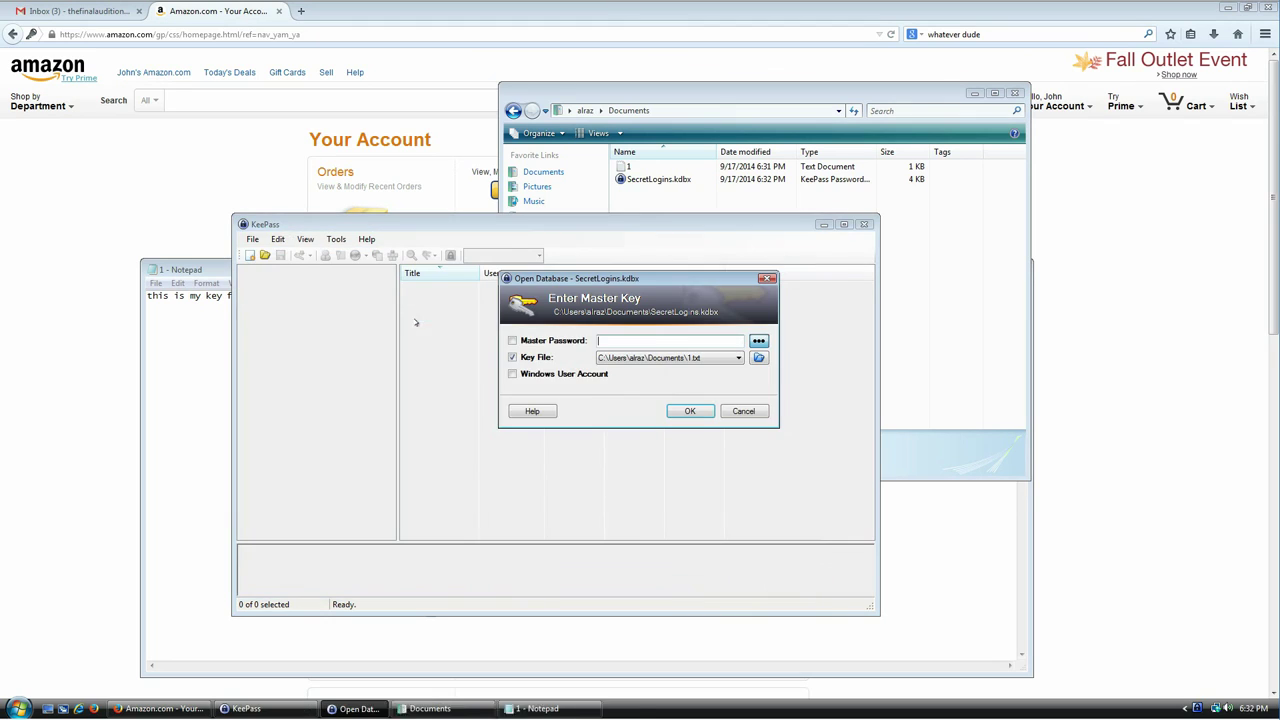
- Try unlocking with the password and a Sample Music file as key, then dismiss the invalid-key error
click(759, 357)
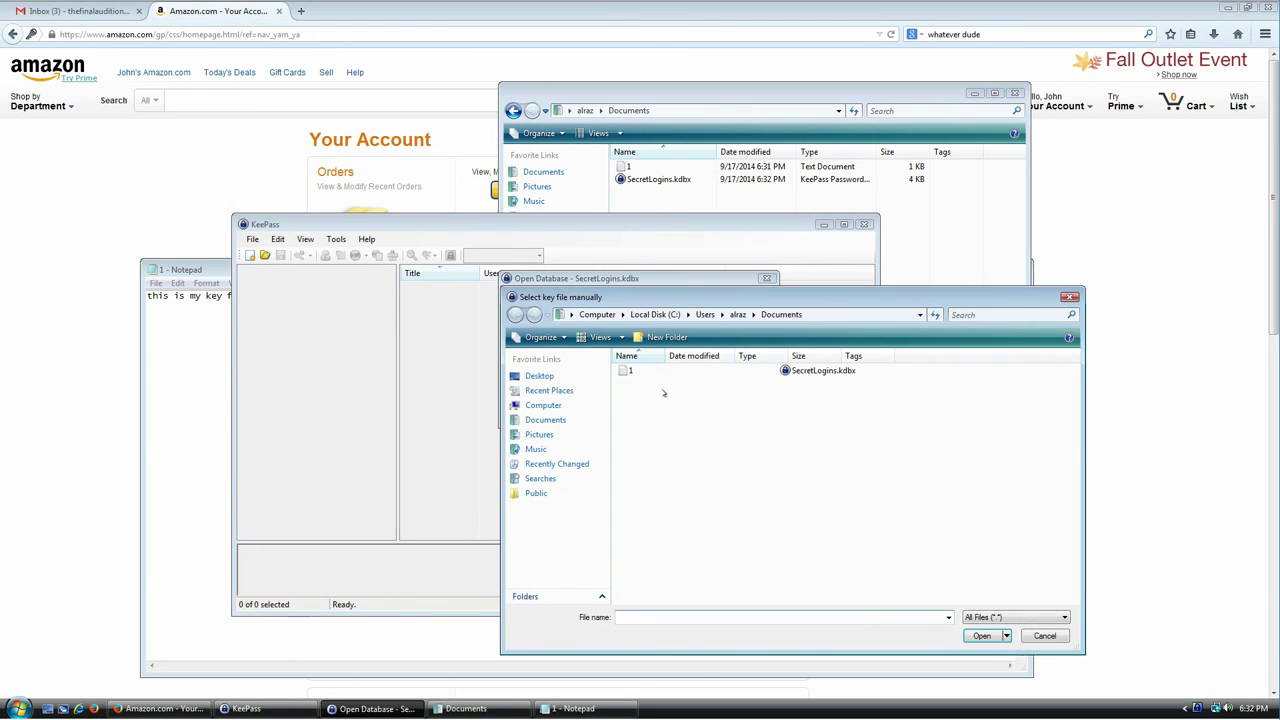
click(576, 450)
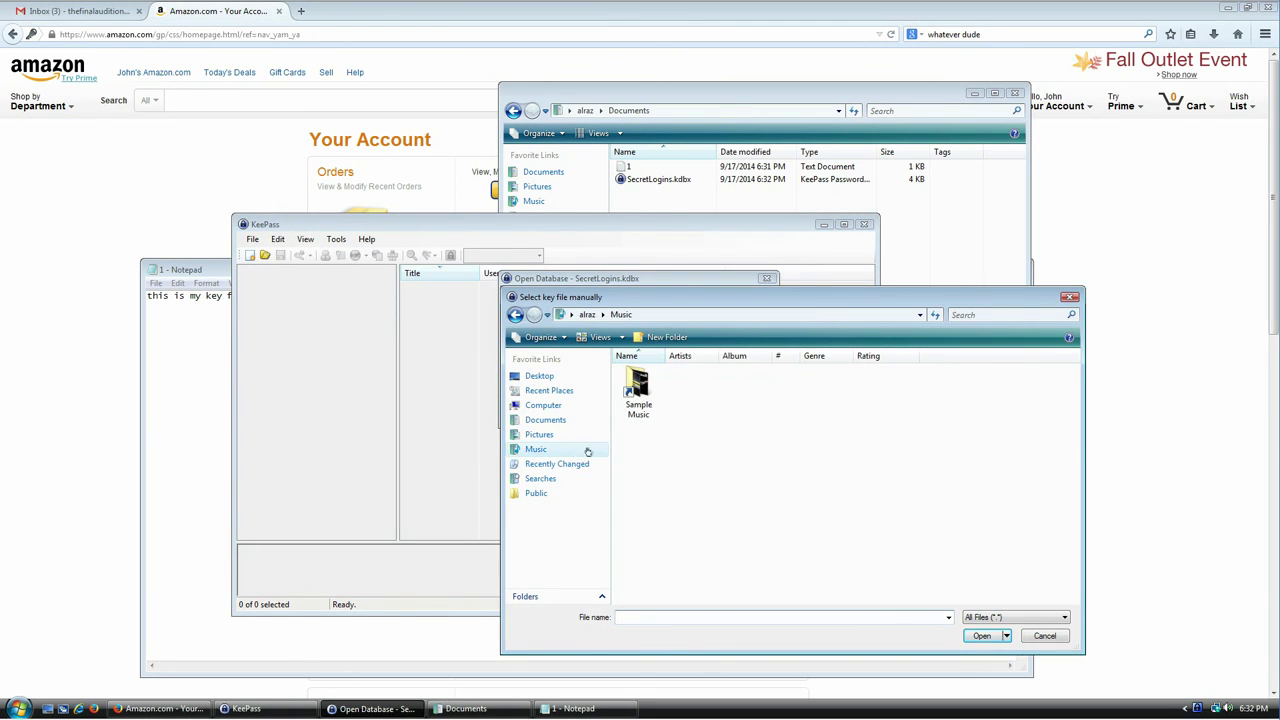
double_click(650, 413)
double_click(650, 403)
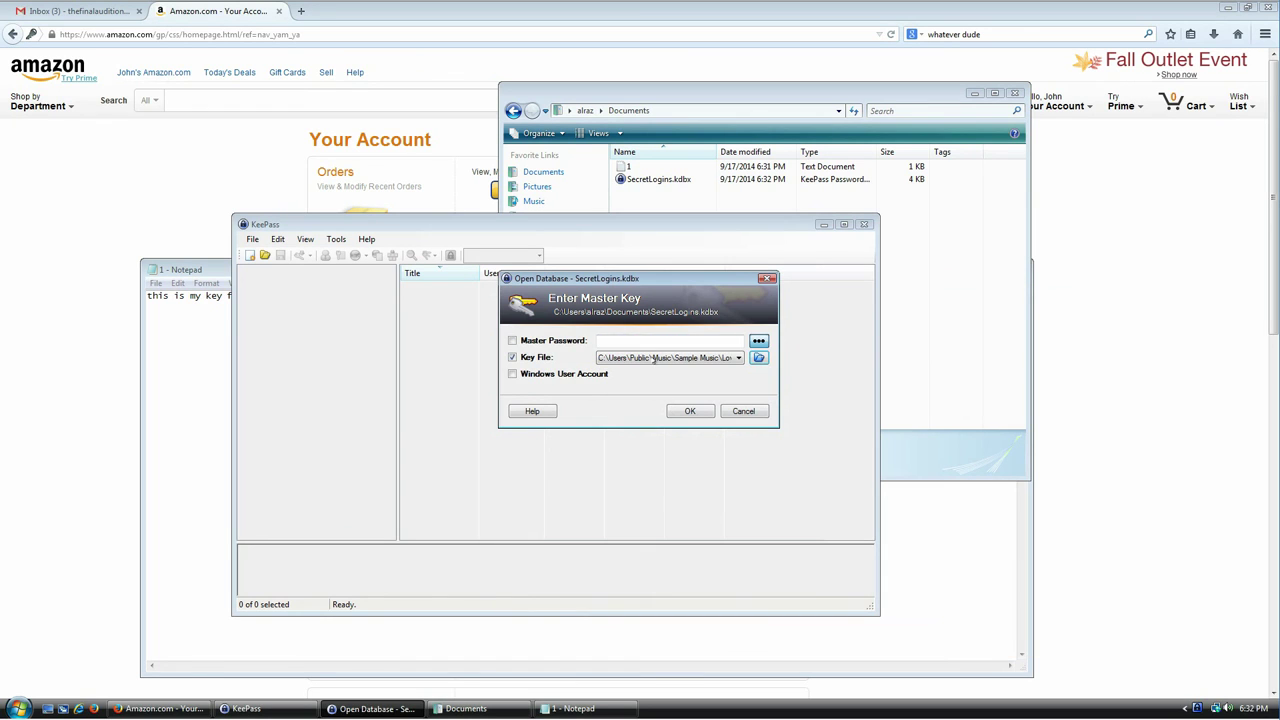
text(••••••)
click(692, 410)
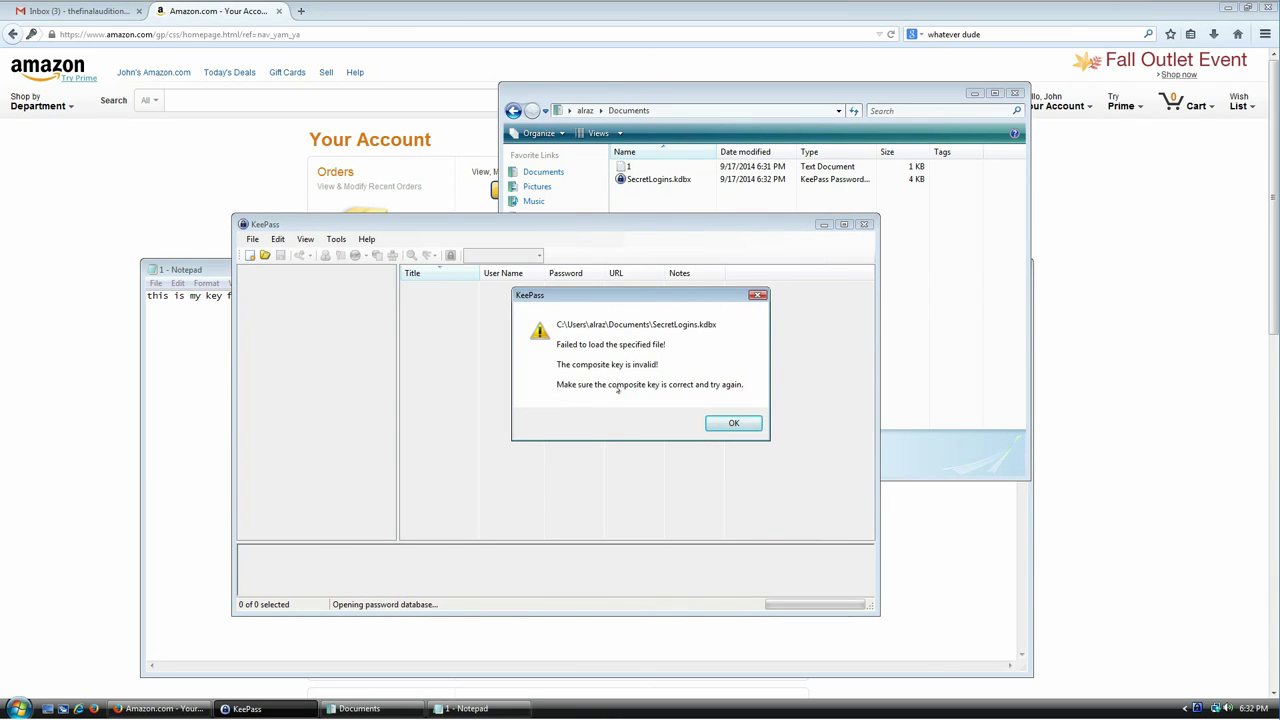
click(723, 424)
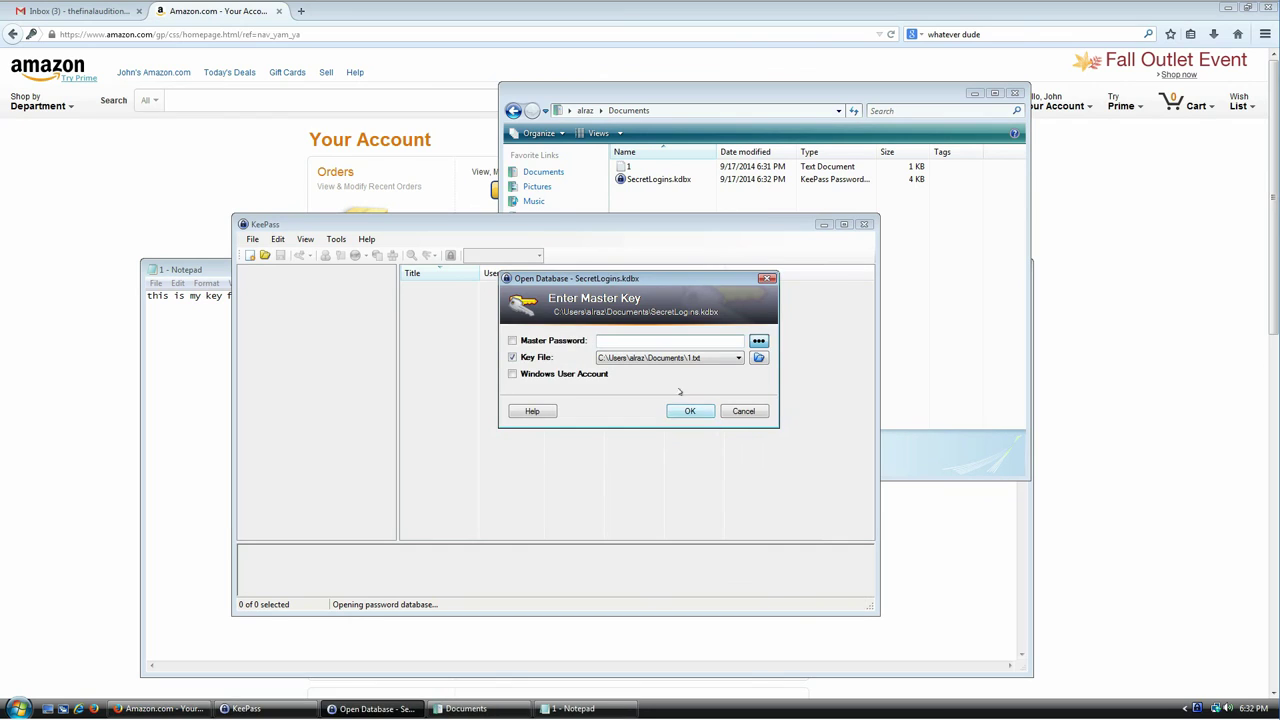
- Set the key file back to 1.txt in the master key prompt
click(740, 358)
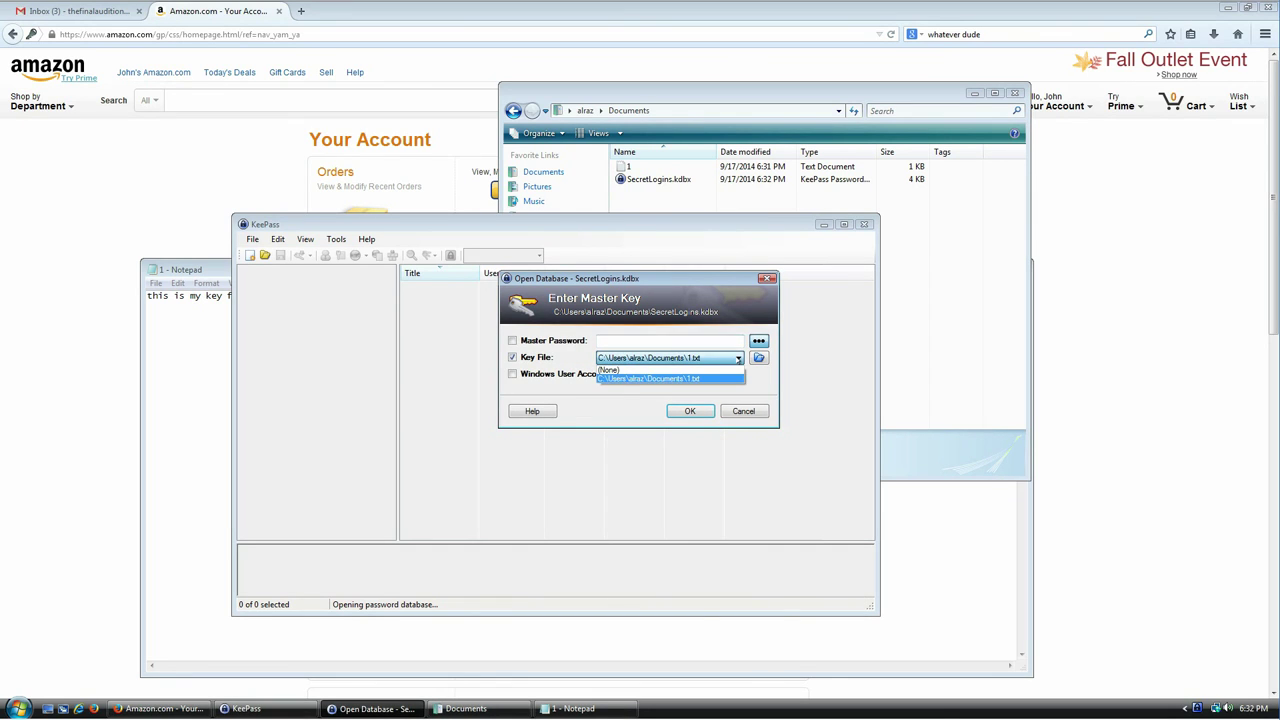
click(704, 380)
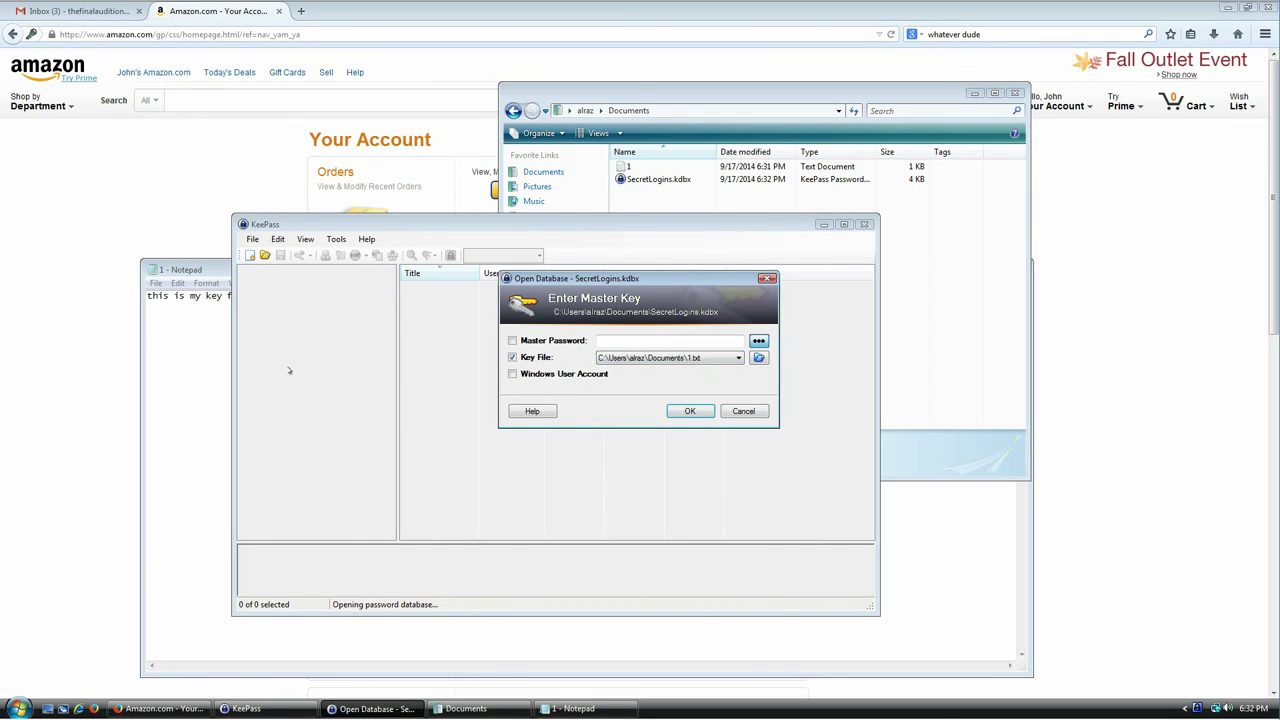
click(206, 349)
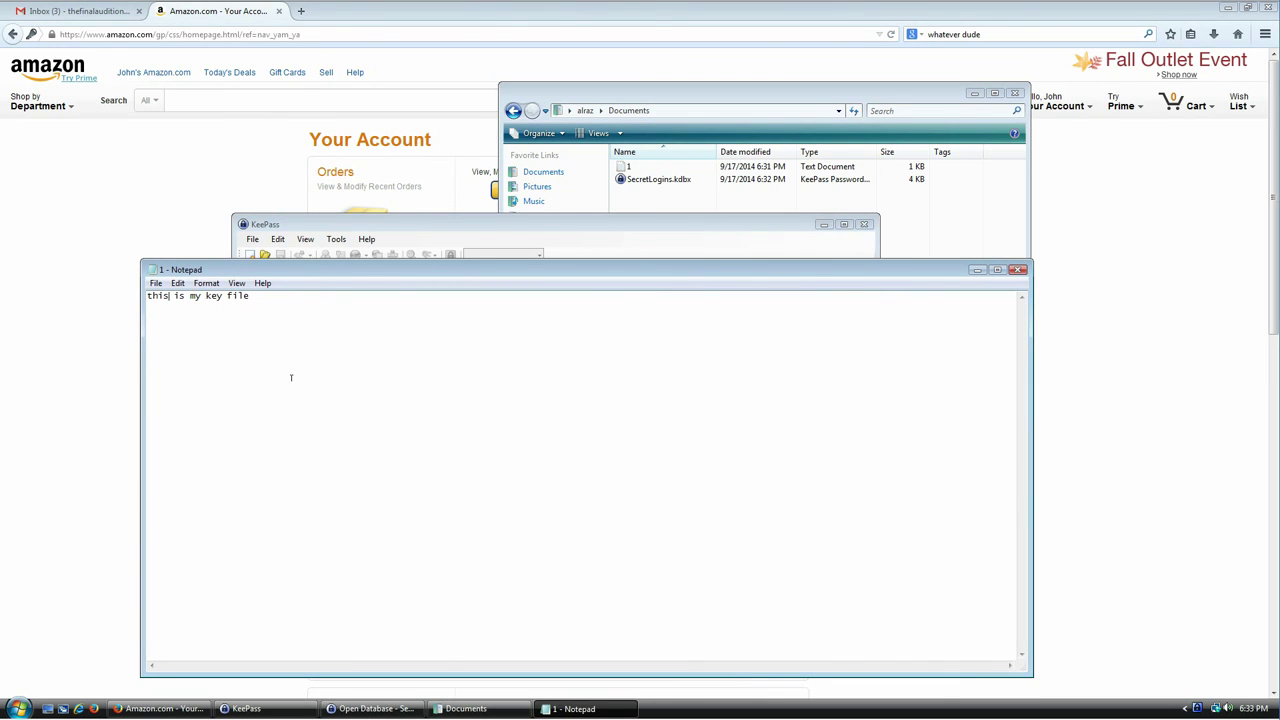
- Change "is" to "Is" in key file 1.txt and save it
text(I)
key(Delete)
click(156, 283)
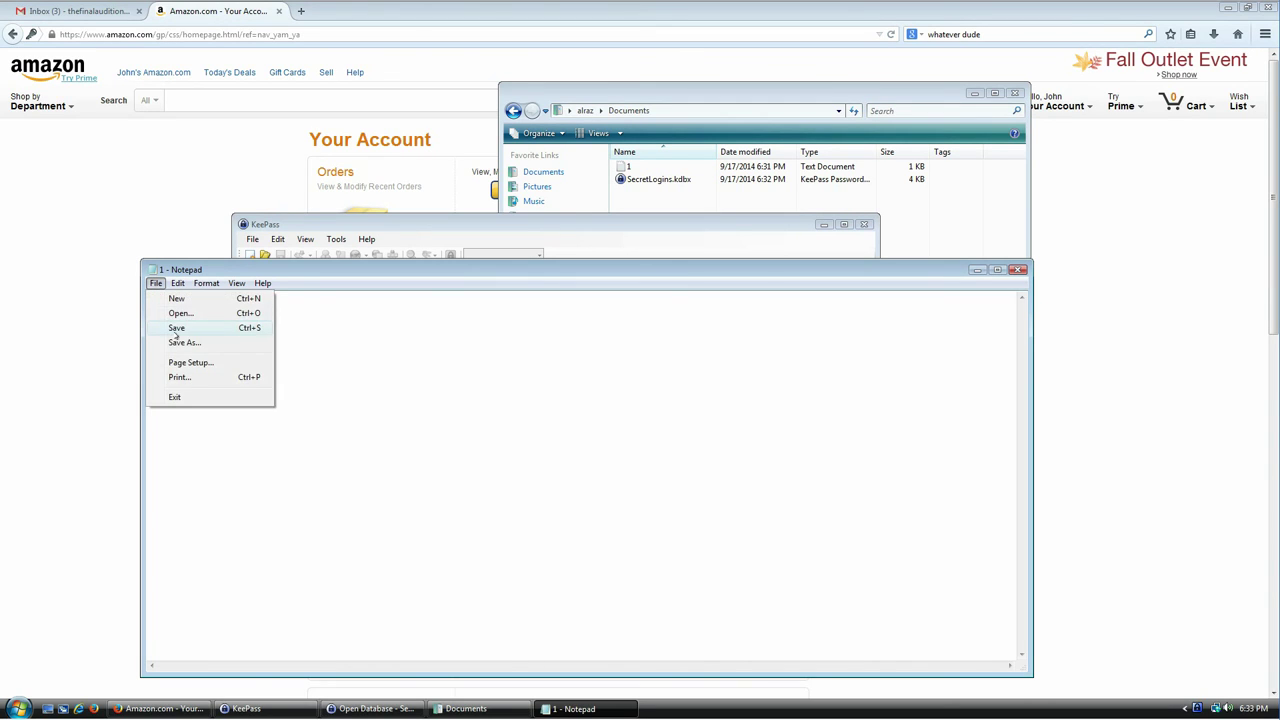
click(175, 330)
click(578, 234)
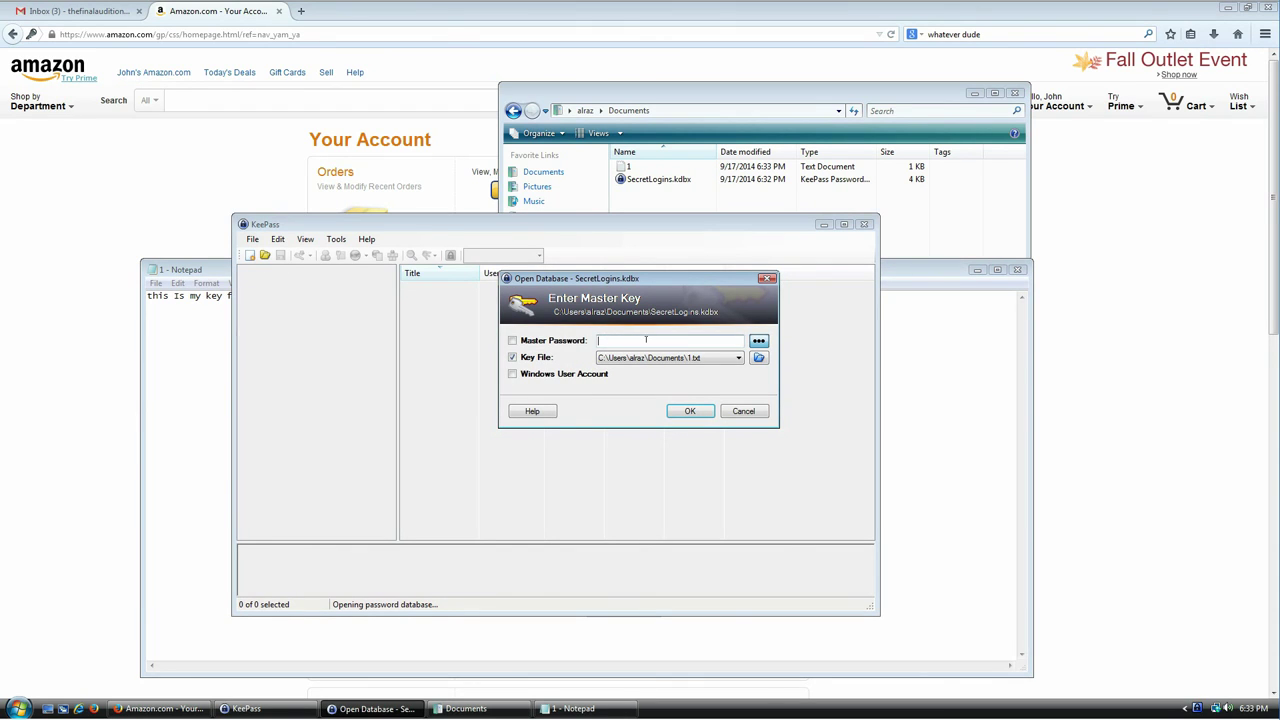
- Try unlocking with the master password and the edited 1.txt, then dismiss the invalid composite key error
text(******)
click(690, 411)
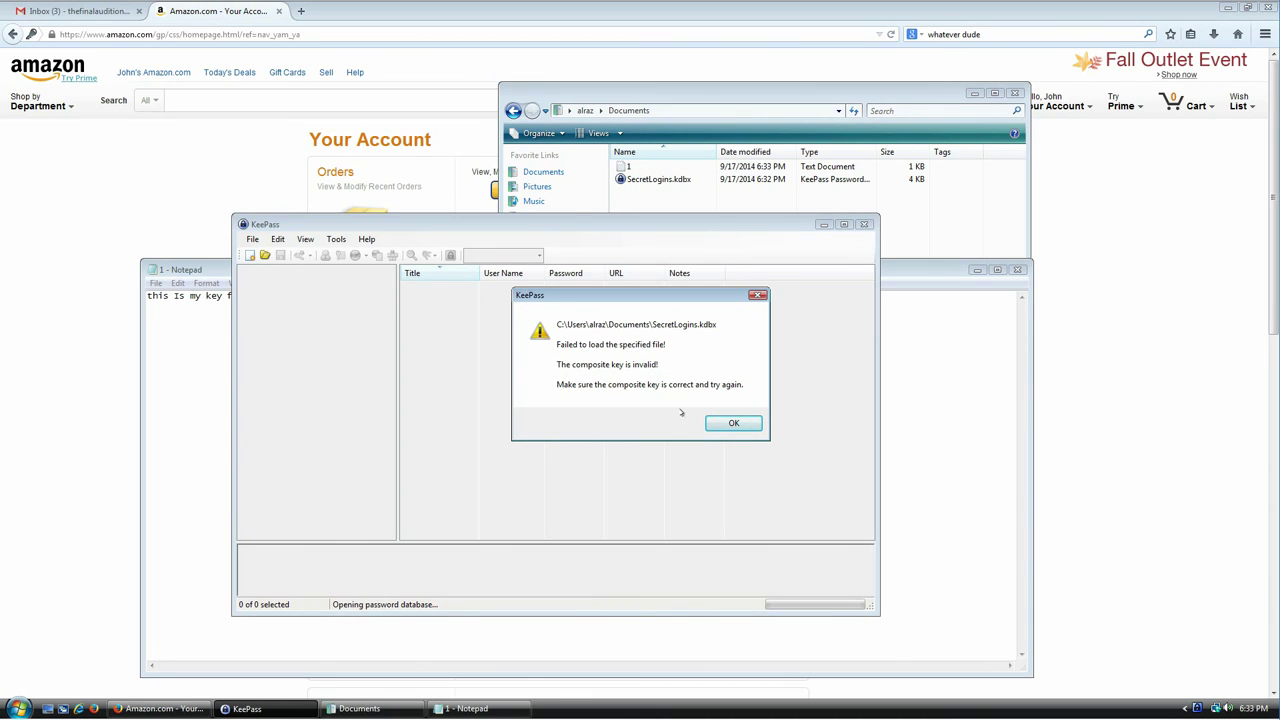
click(734, 424)
- Highlight the changed capital letter in the 1.txt text, then return to the Enter Master Key prompt
click(204, 391)
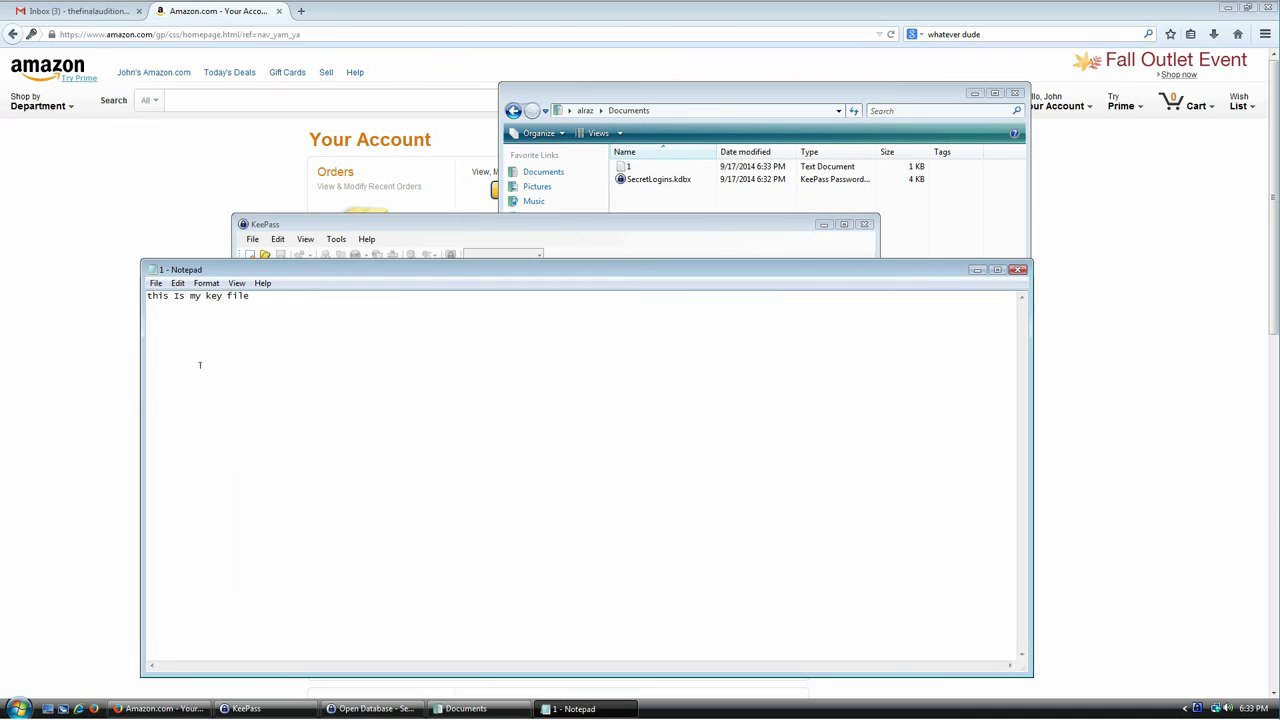
key(shift+Right)
click(499, 241)
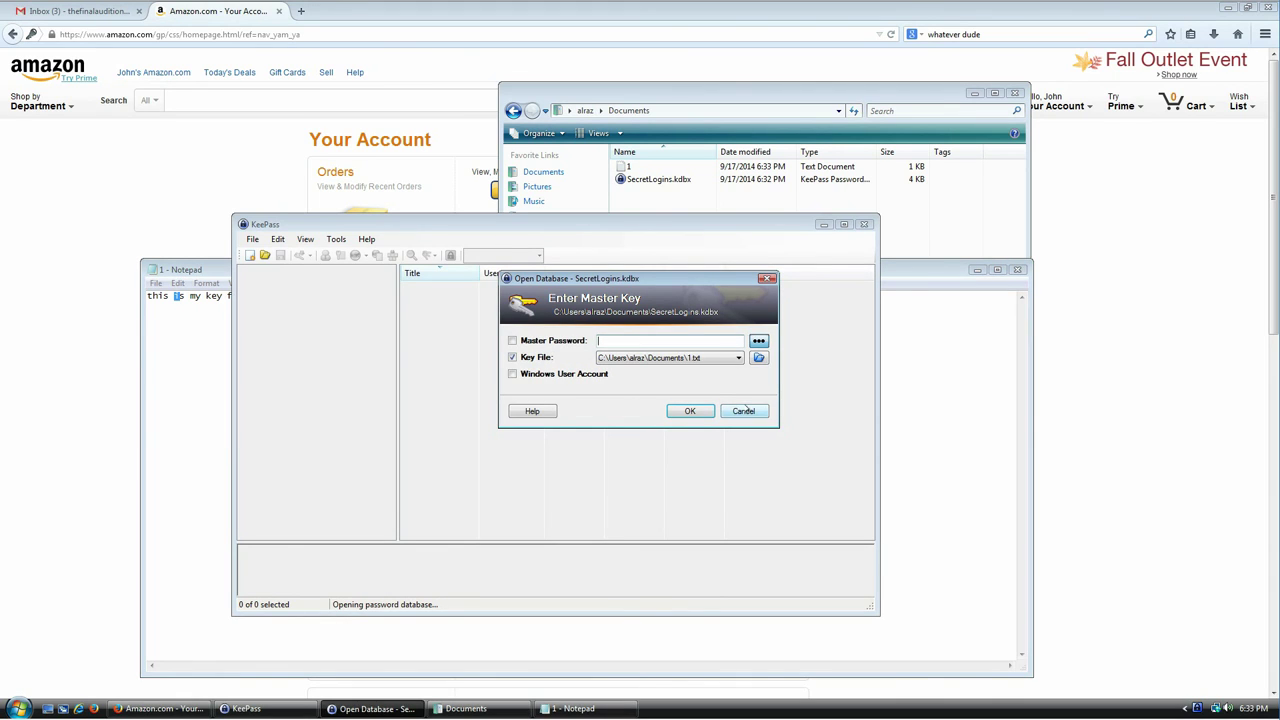